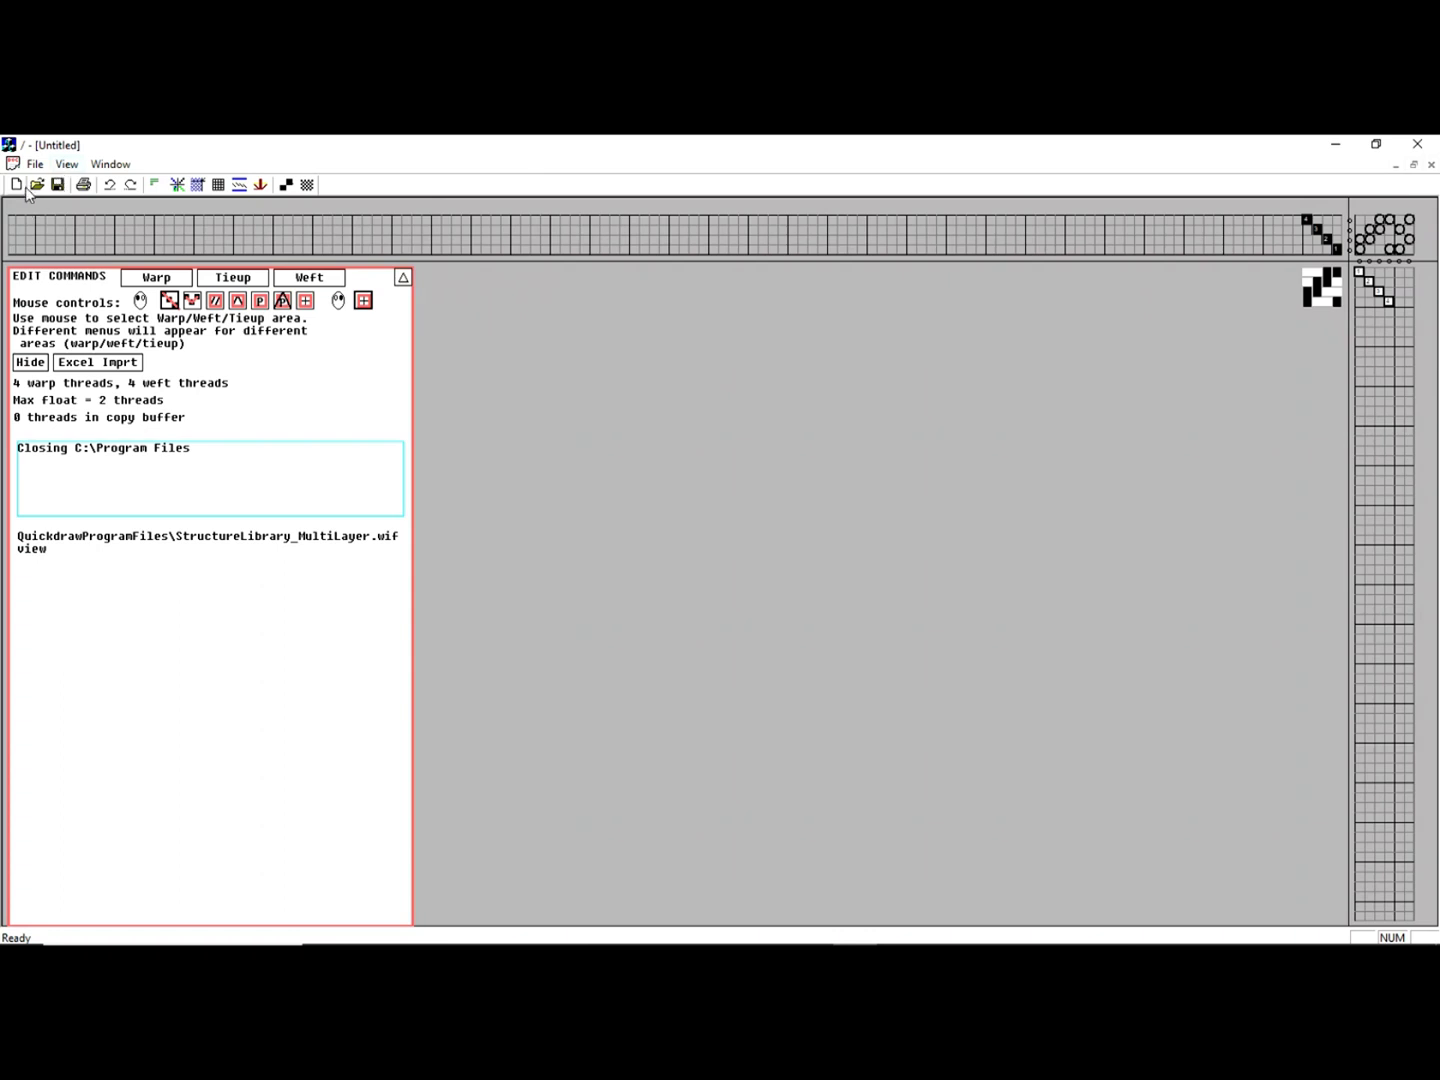
Open the StructureLibrary_MultiLayer weaving file from the QuickdrawProgramFiles folder
{"action": "left_click", "coordinate": [36, 184]}
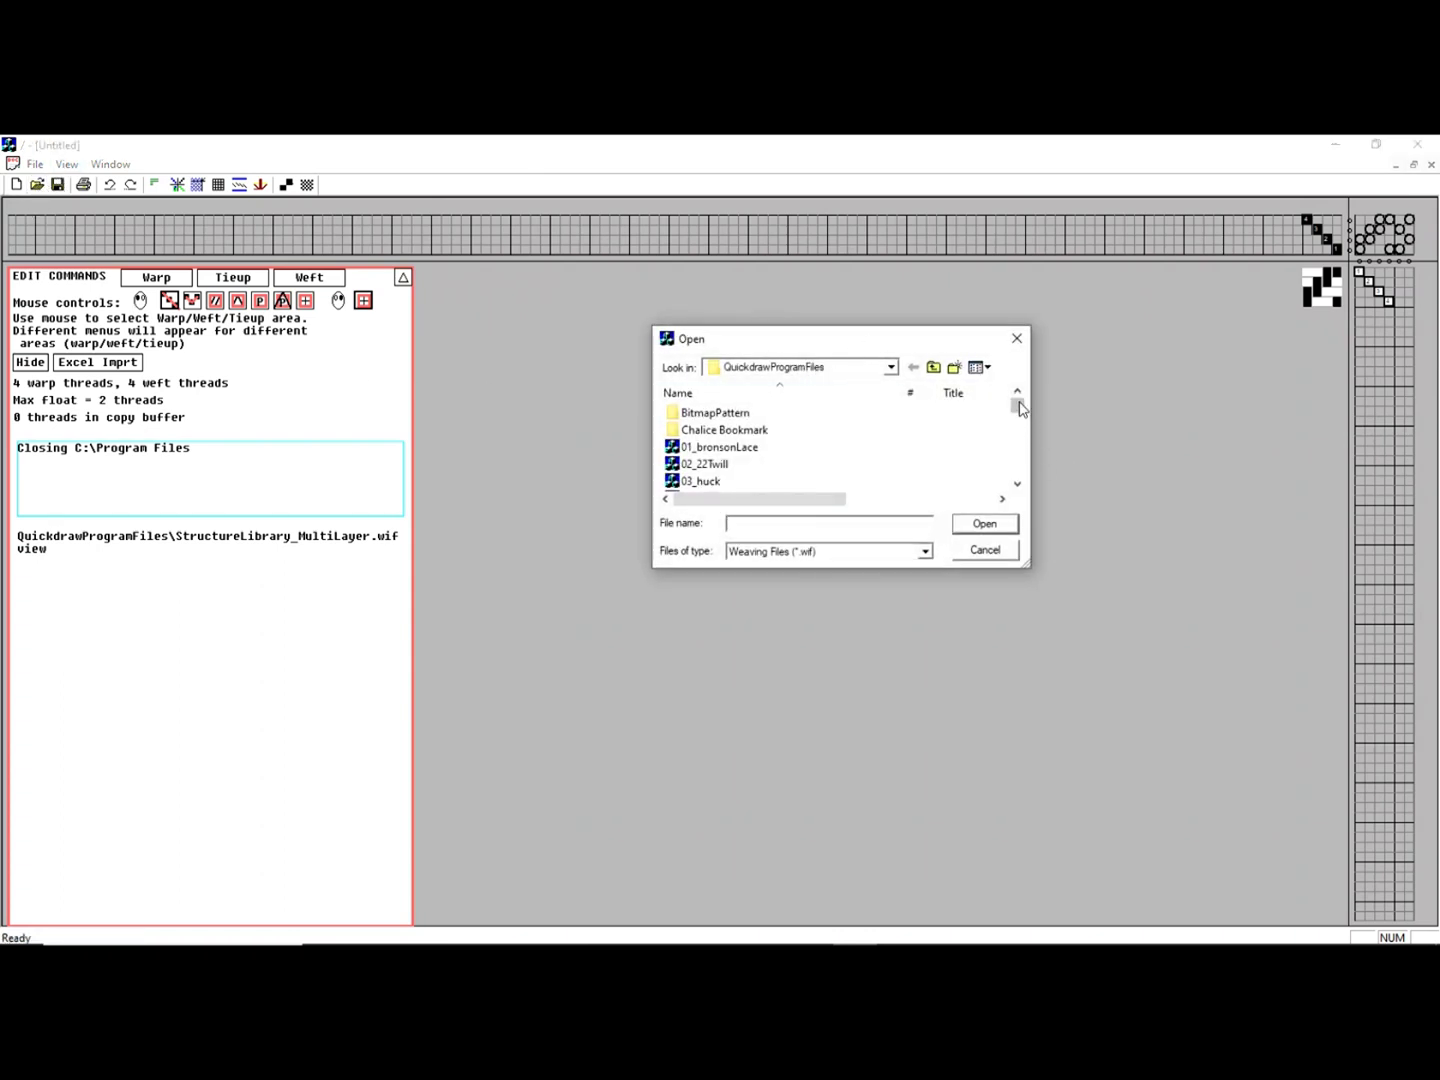
{"action": "left_click_drag", "start_coordinate": [1017, 409], "coordinate": [1018, 464]}
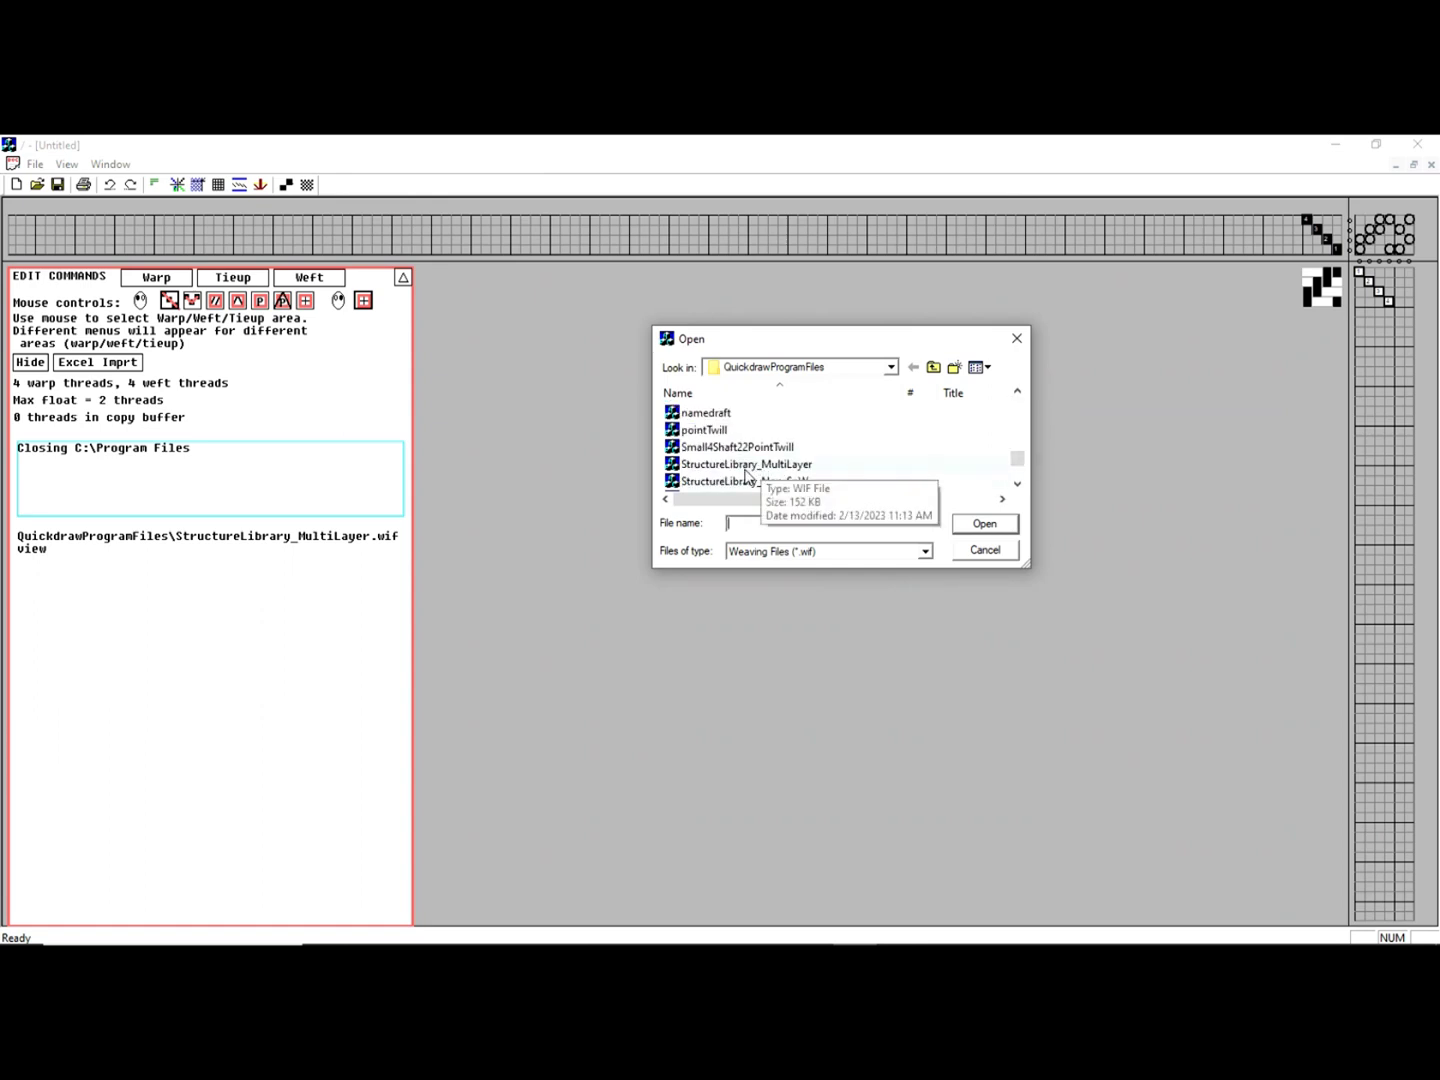
{"action": "left_click", "coordinate": [746, 465]}
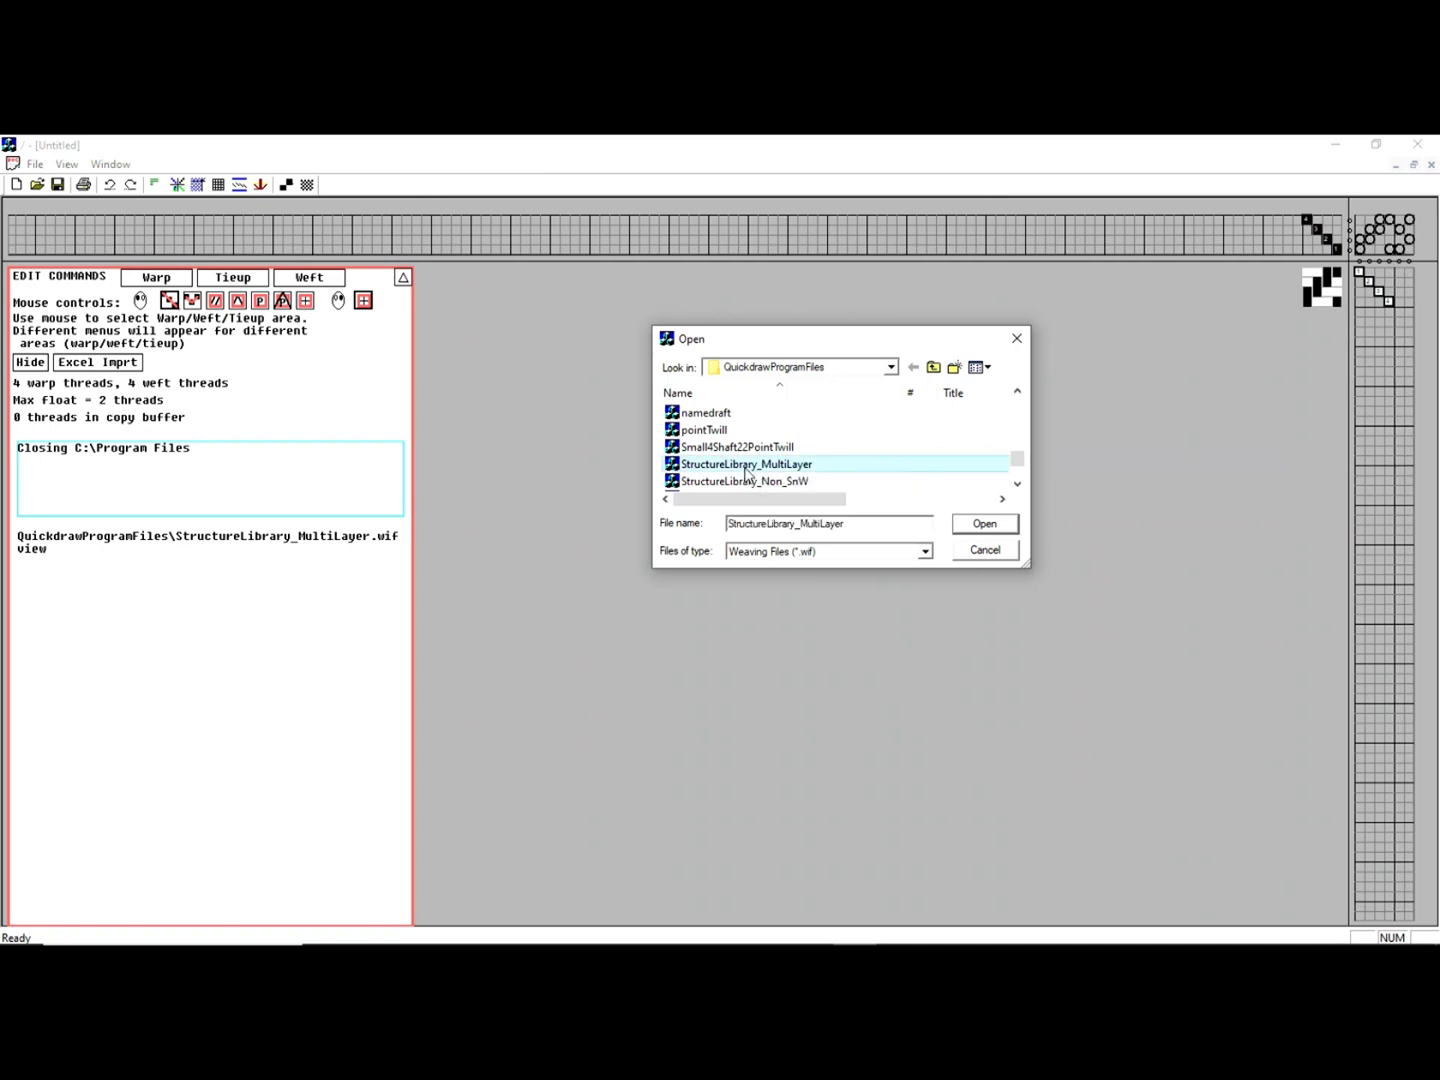
{"action": "left_click", "coordinate": [974, 524]}
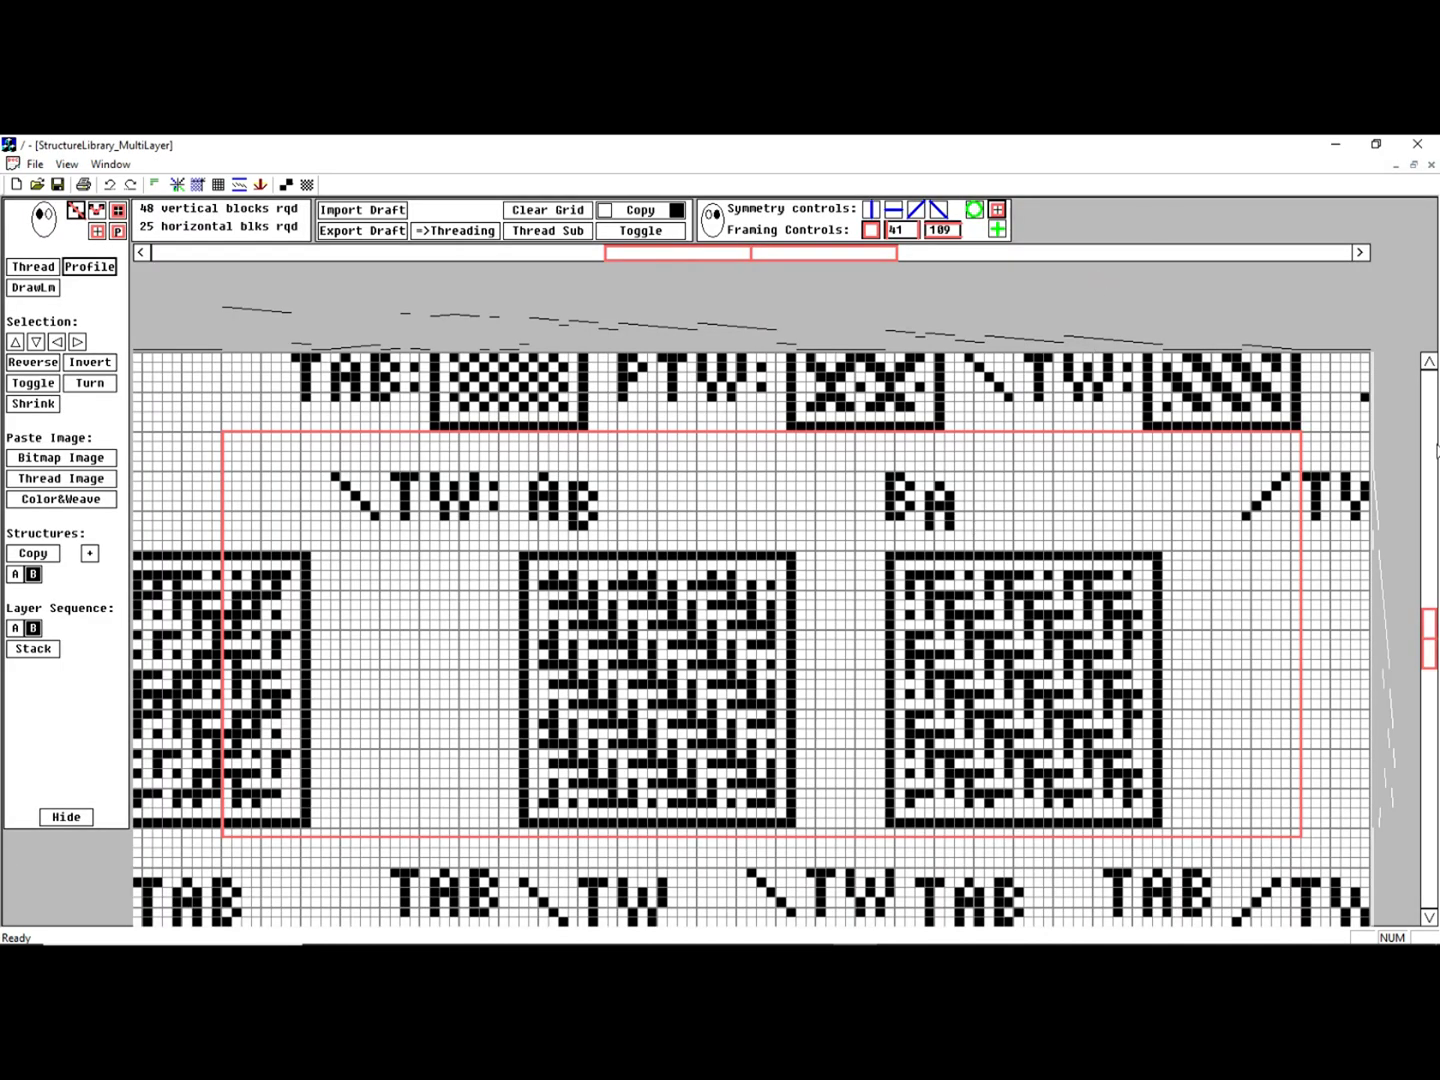
Select the 2 by 2 tabby structure inside the small frame beside the TABBY LAYERS heading
{"action": "left_click", "coordinate": [1430, 473]}
{"action": "scroll", "coordinate": [1122, 555], "scroll_direction": "down", "scroll_amount": 1}
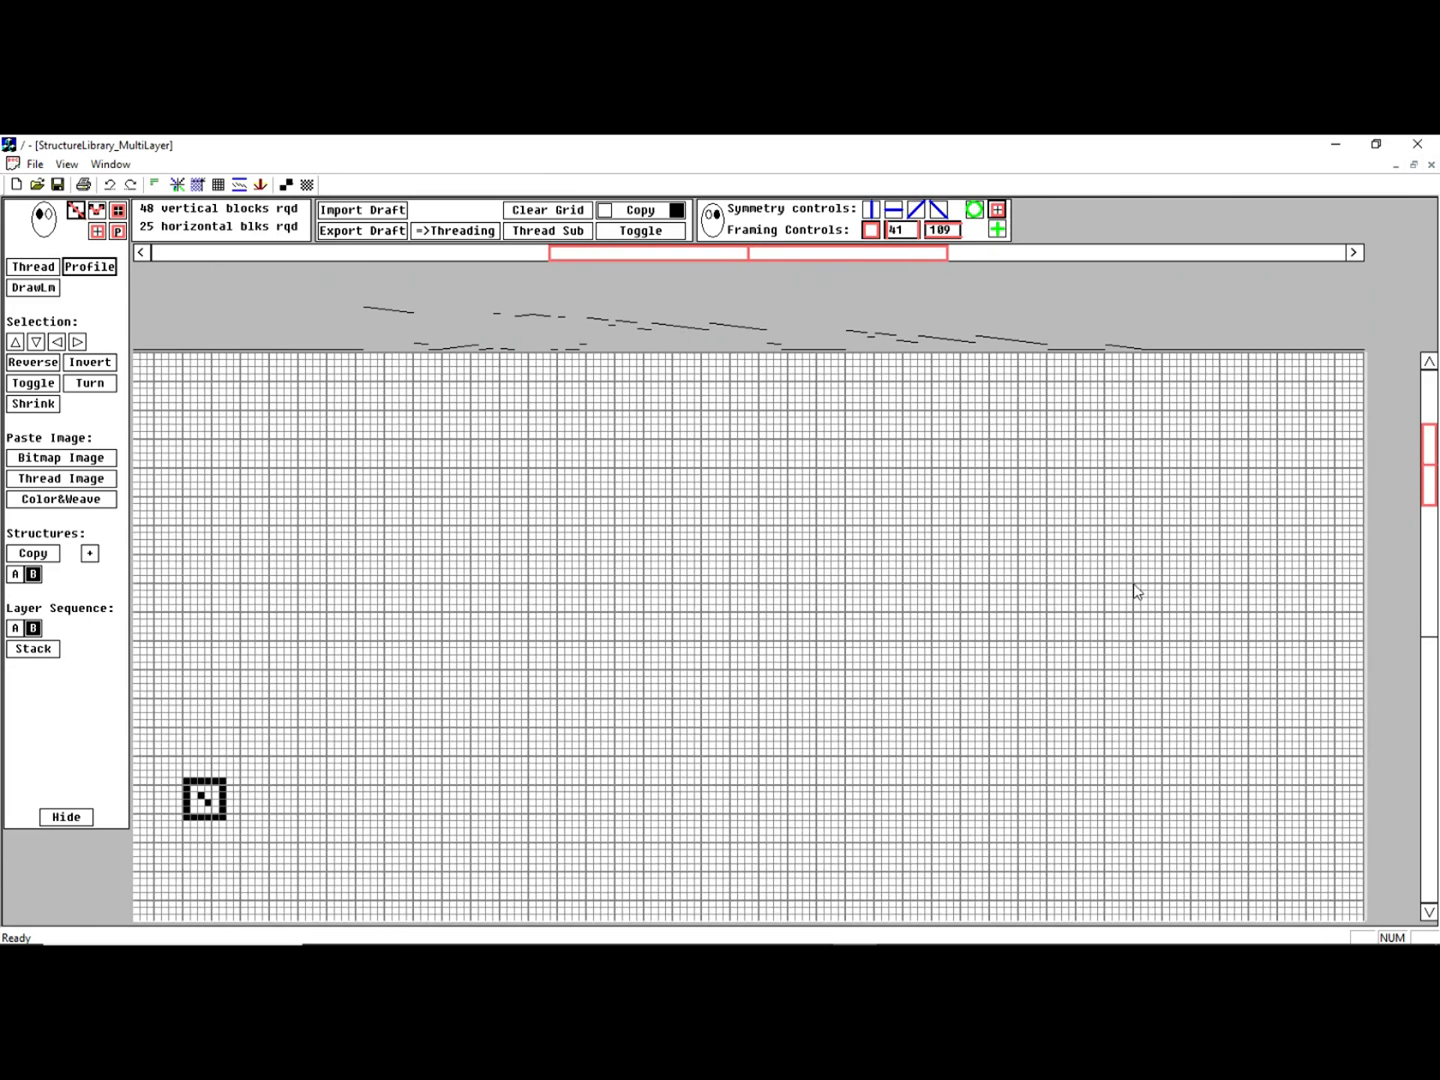
{"action": "left_click_drag", "start_coordinate": [1424, 481], "coordinate": [1426, 550]}
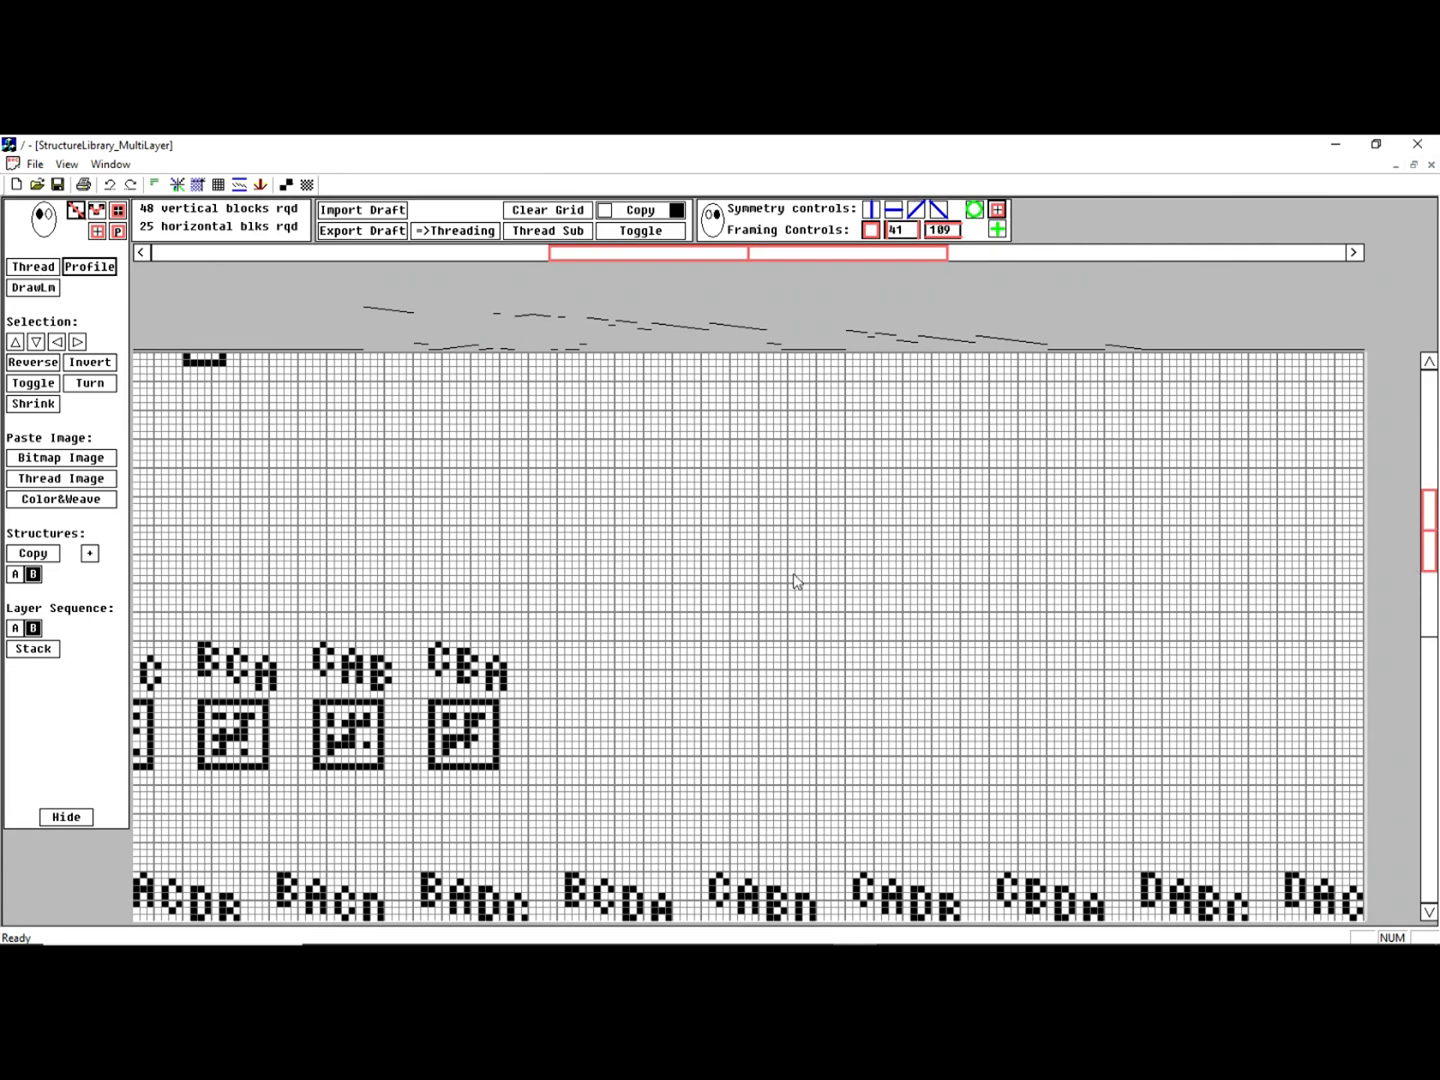
{"action": "scroll", "coordinate": [805, 534], "scroll_direction": "down", "scroll_amount": 1}
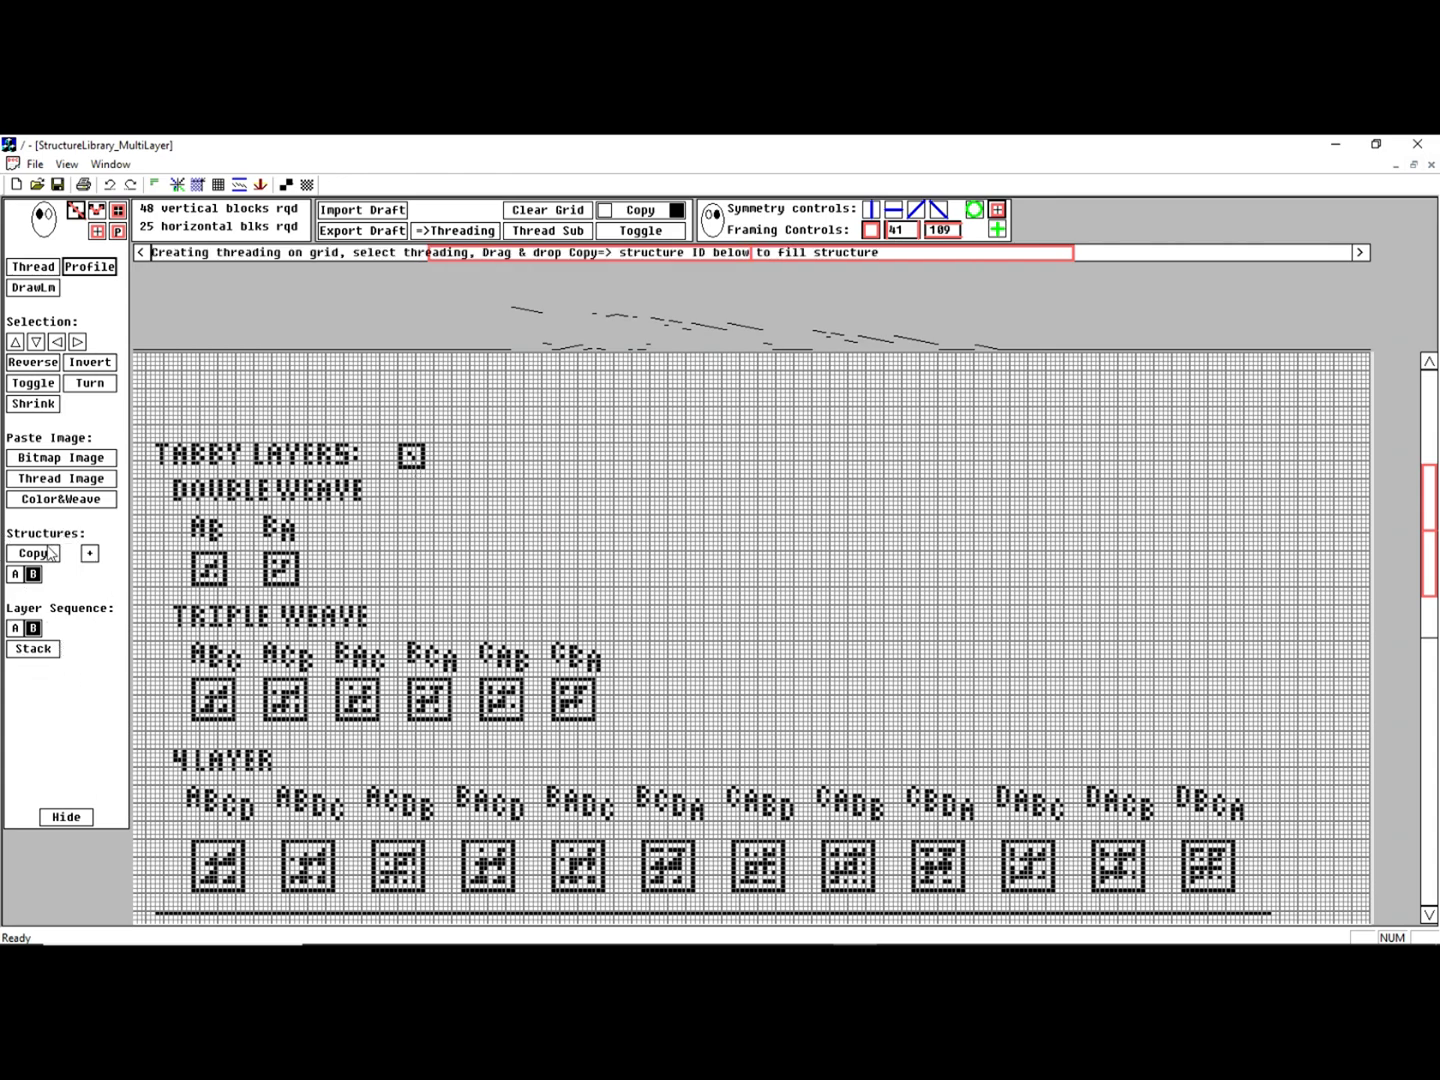
{"action": "left_click", "coordinate": [34, 649]}
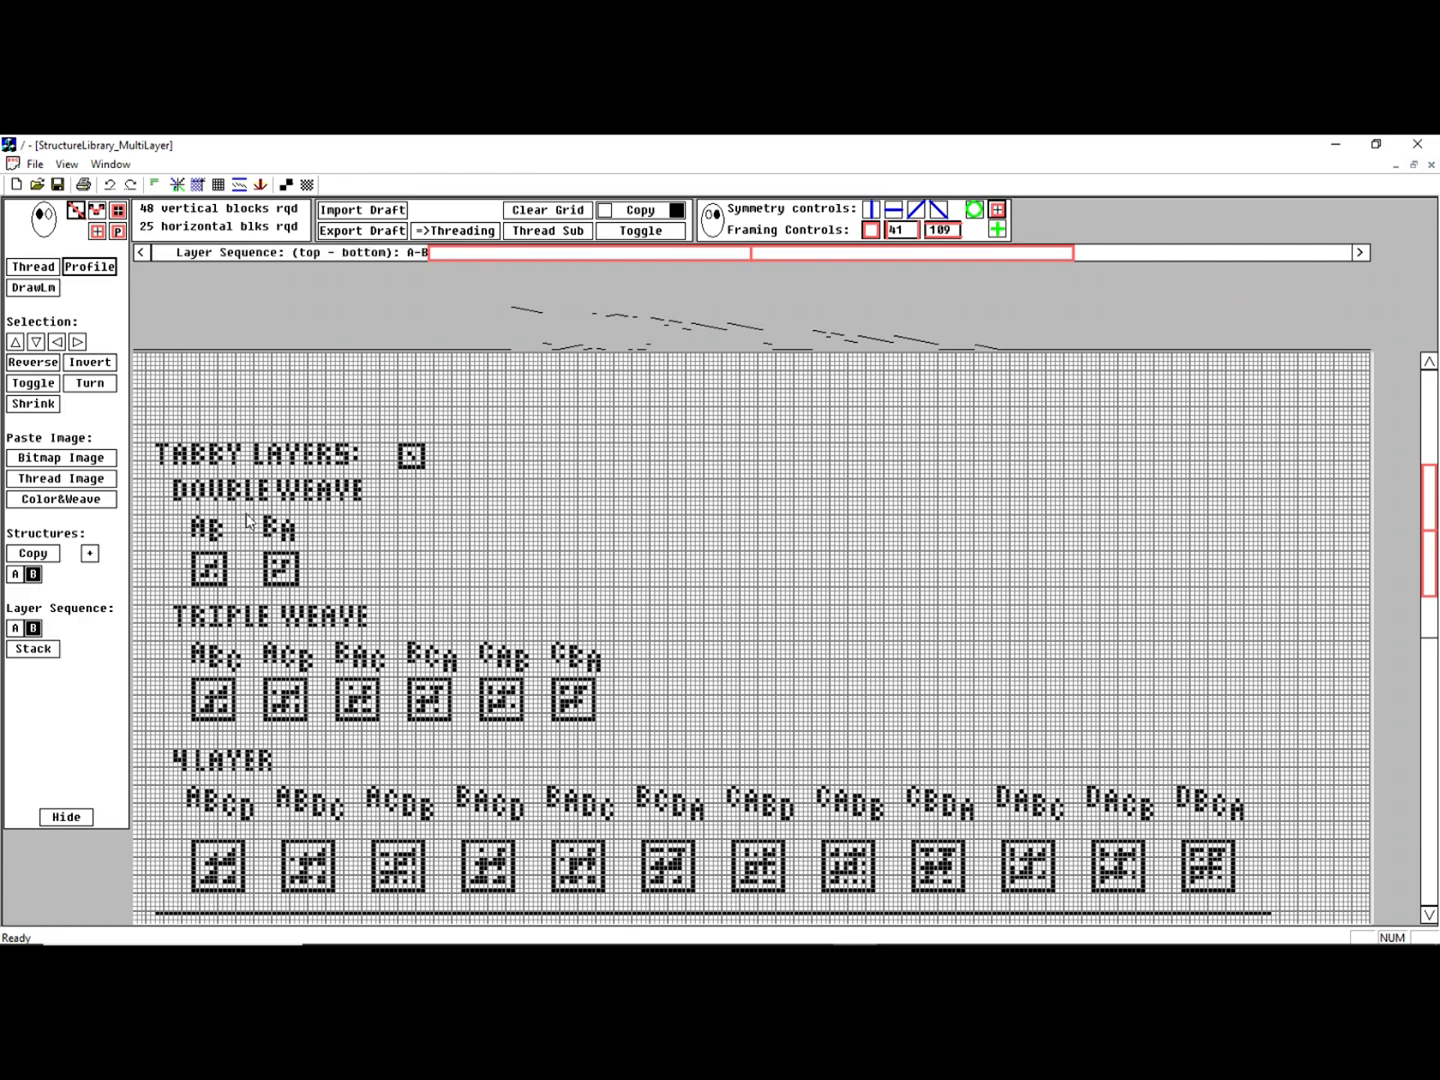
{"action": "left_click", "coordinate": [410, 456]}
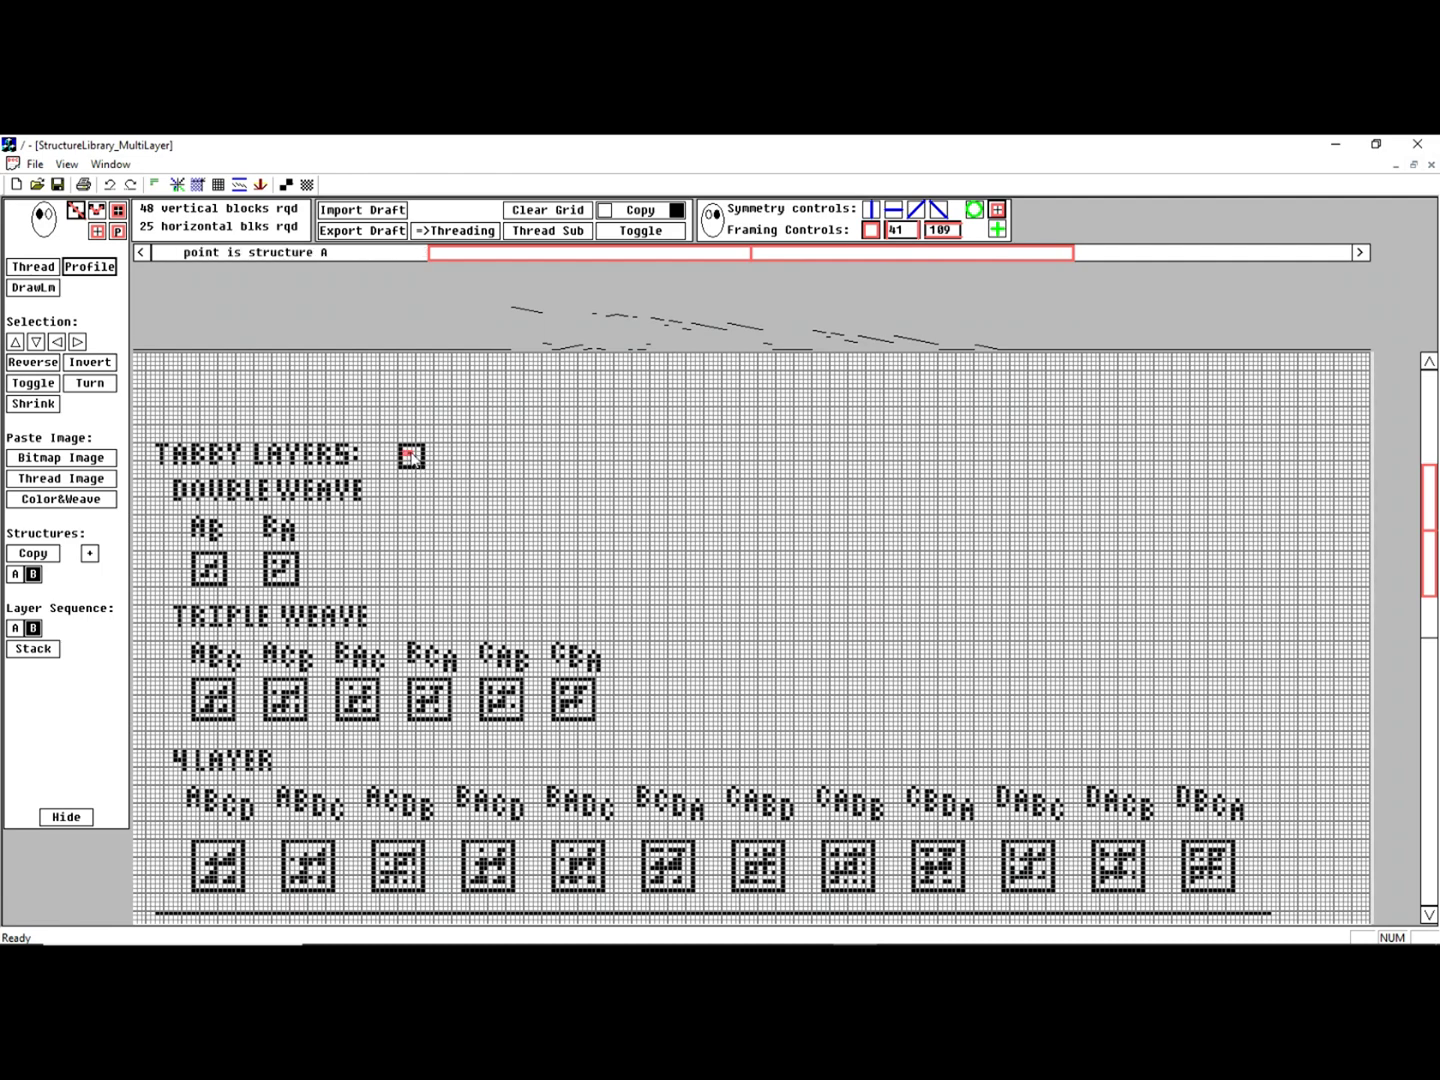
{"action": "scroll", "coordinate": [410, 456], "scroll_direction": "up", "scroll_amount": 1}
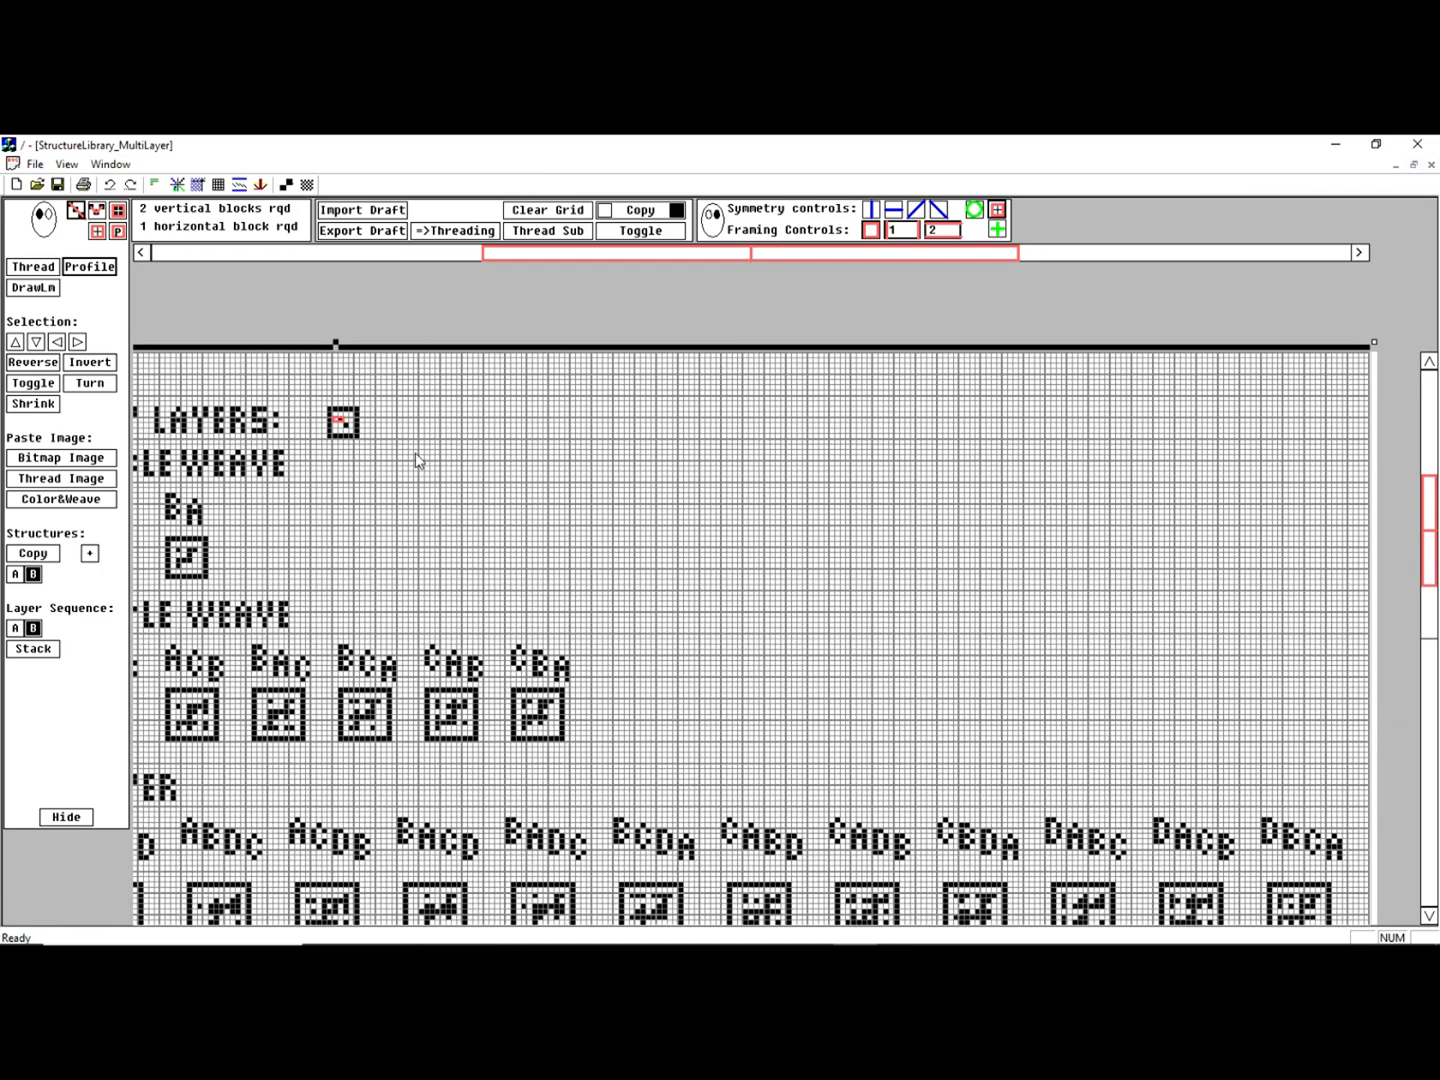
{"action": "left_click", "coordinate": [340, 421]}
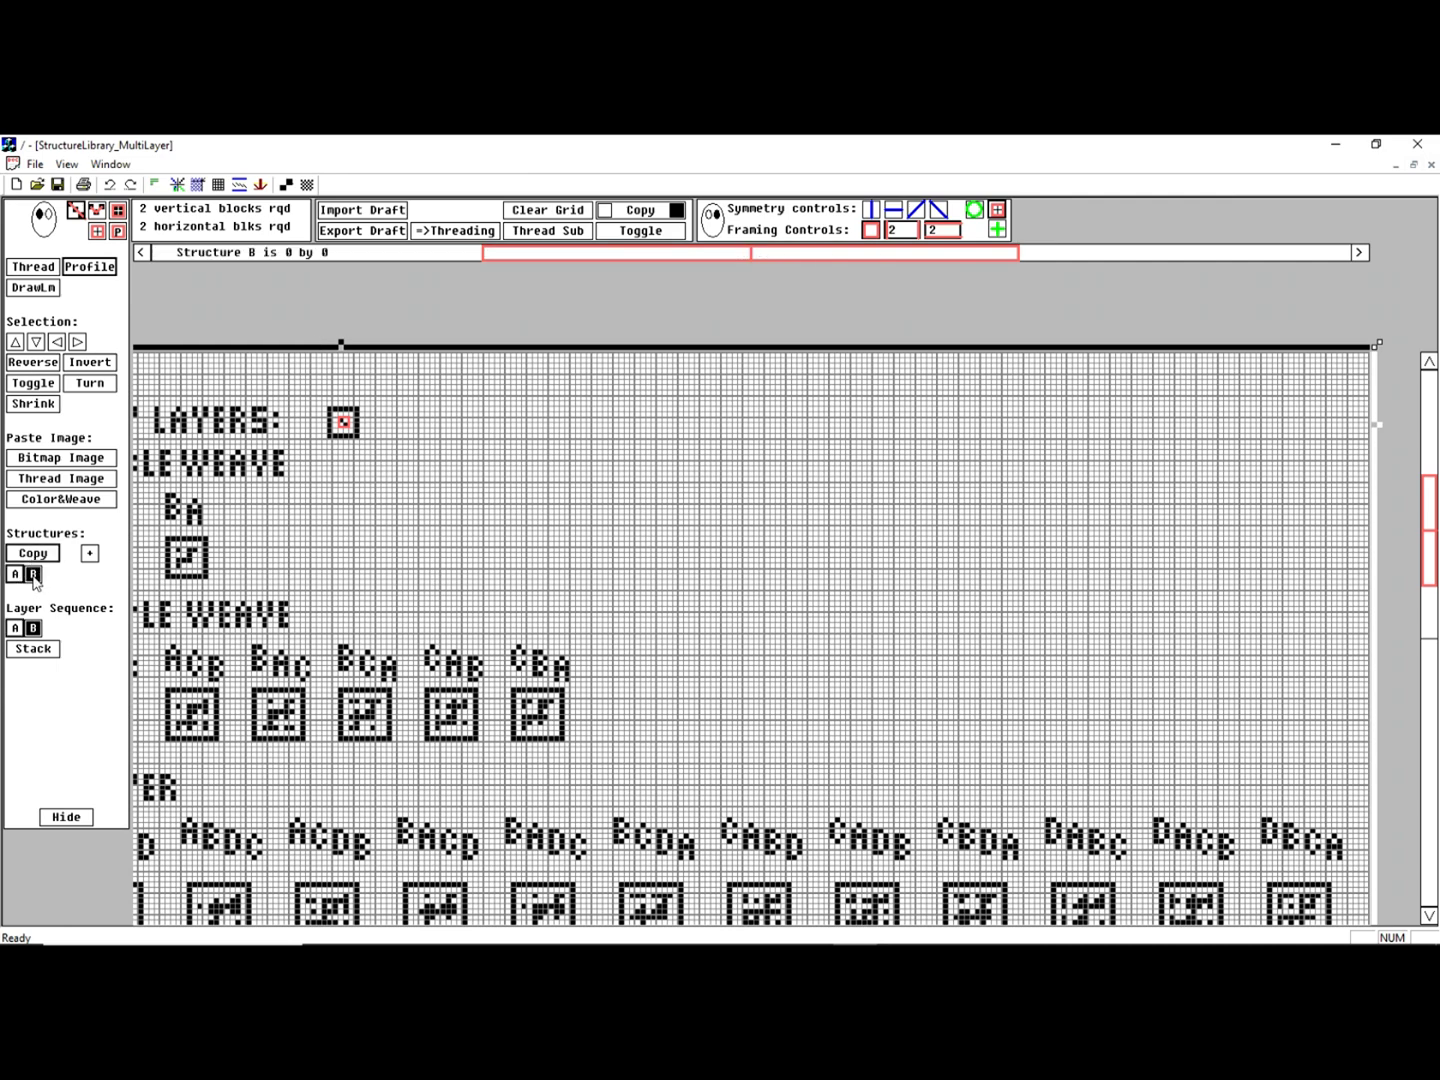
Add a third structure, C, and rearrange the layer sequence to A-C-B
{"action": "left_click", "coordinate": [90, 555]}
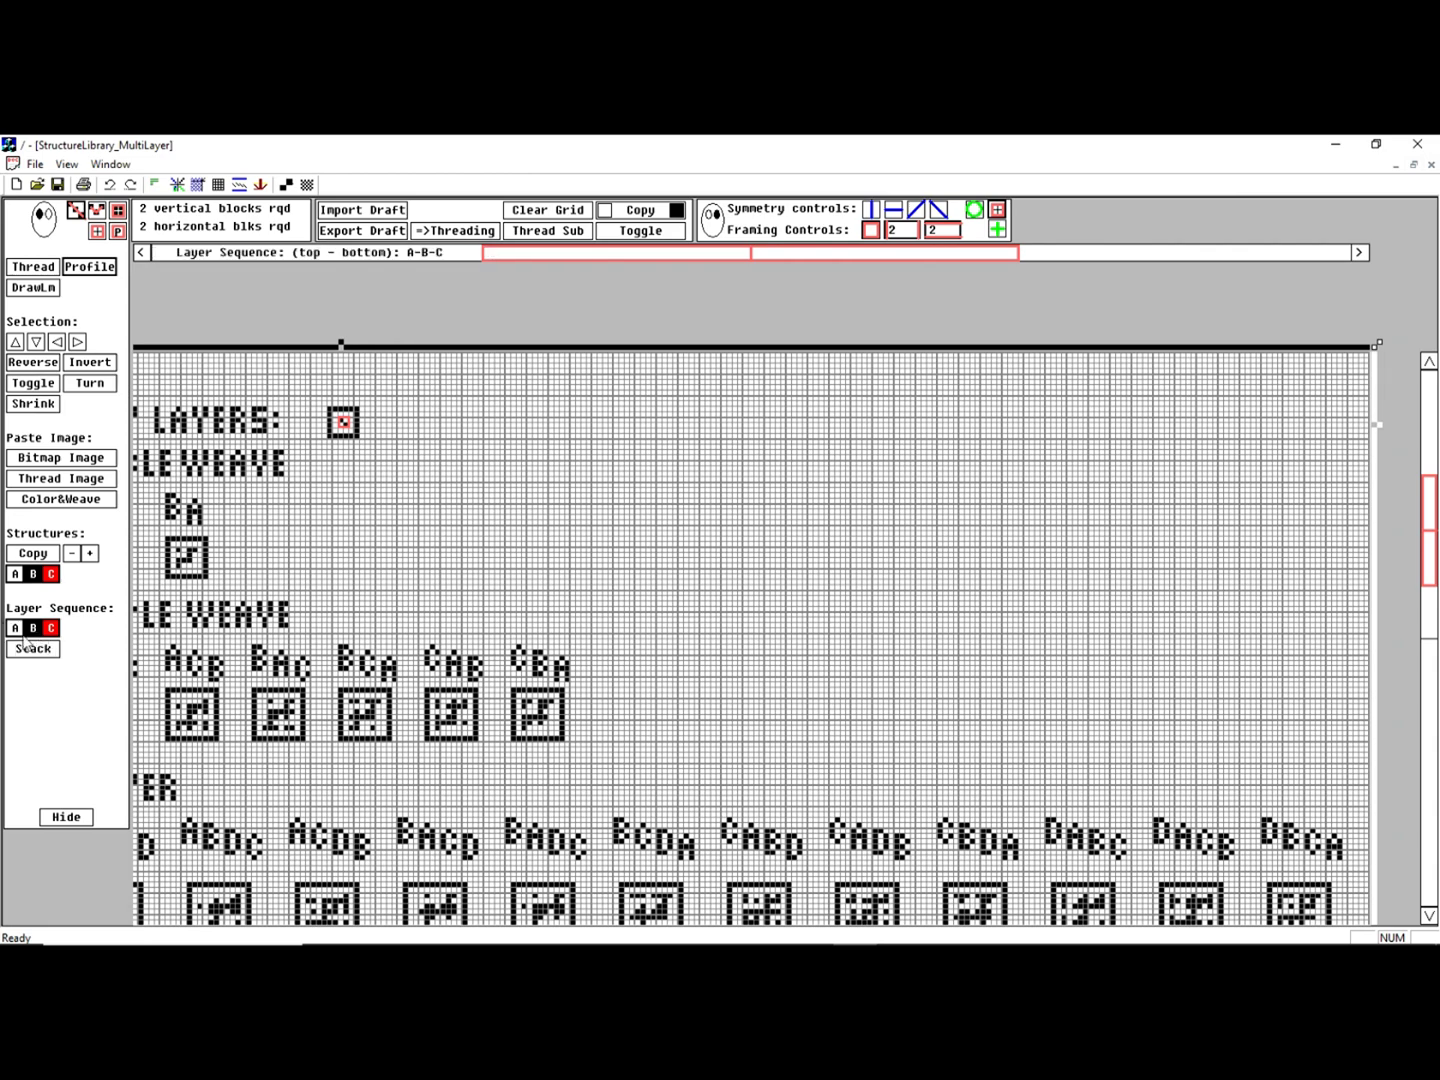
{"action": "mouse_move", "coordinate": [11, 630]}
{"action": "left_mouse_down"}
{"action": "mouse_move", "coordinate": [32, 628]}
{"action": "mouse_move", "coordinate": [14, 628]}
{"action": "left_mouse_up"}
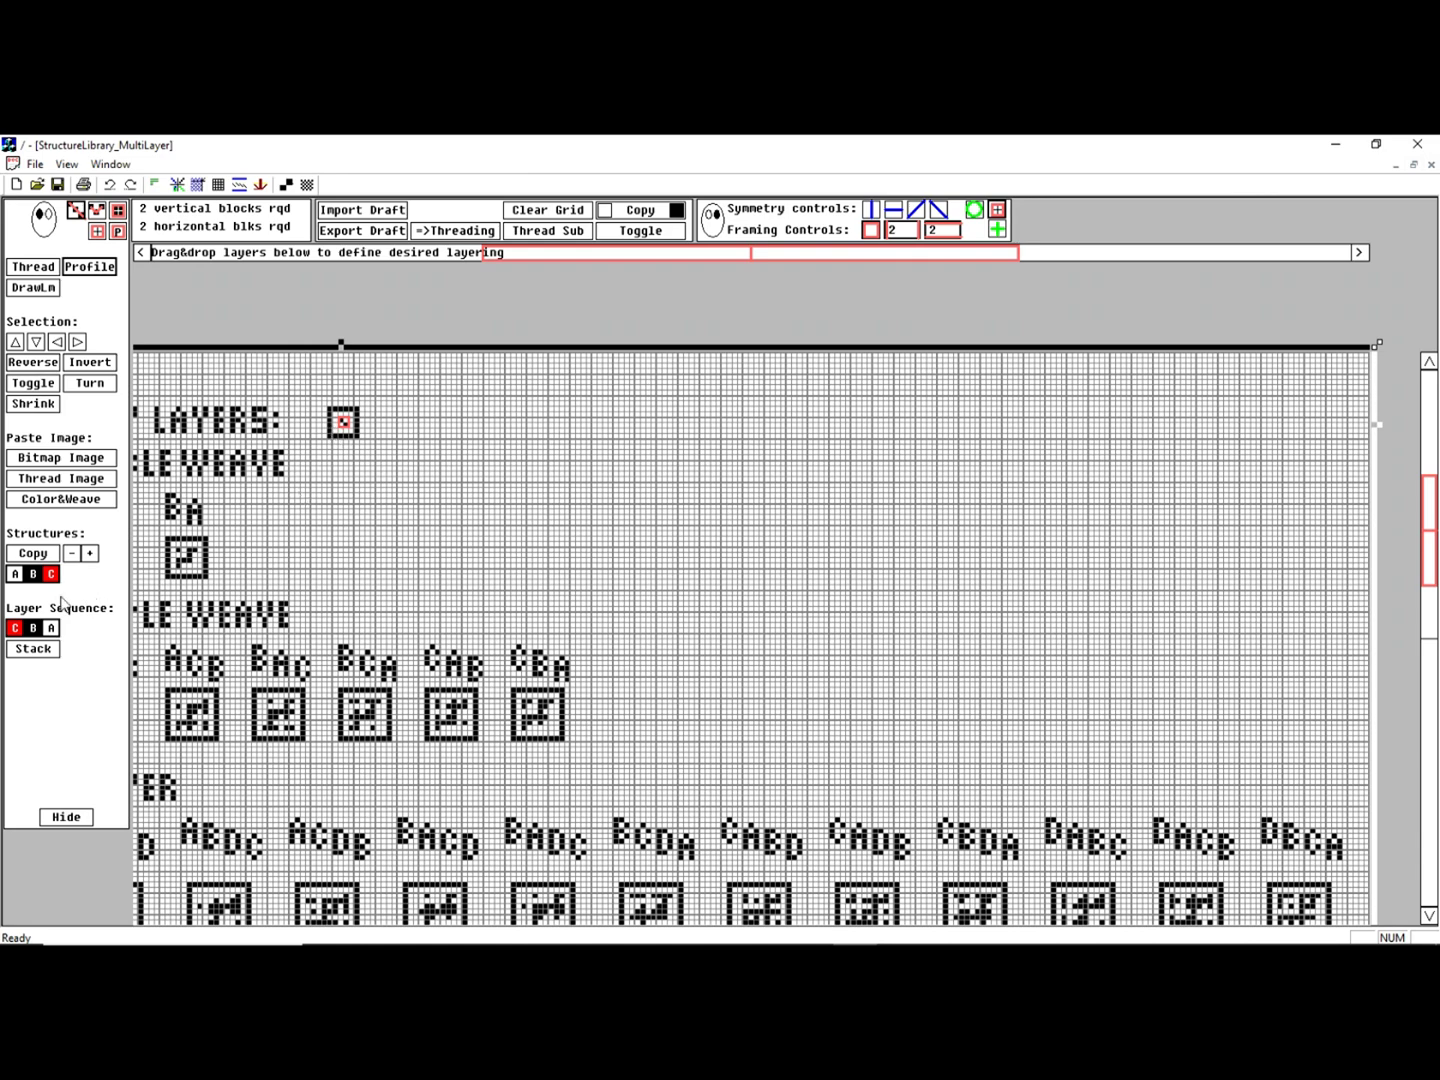
{"action": "left_click_drag", "start_coordinate": [48, 630], "coordinate": [21, 635]}
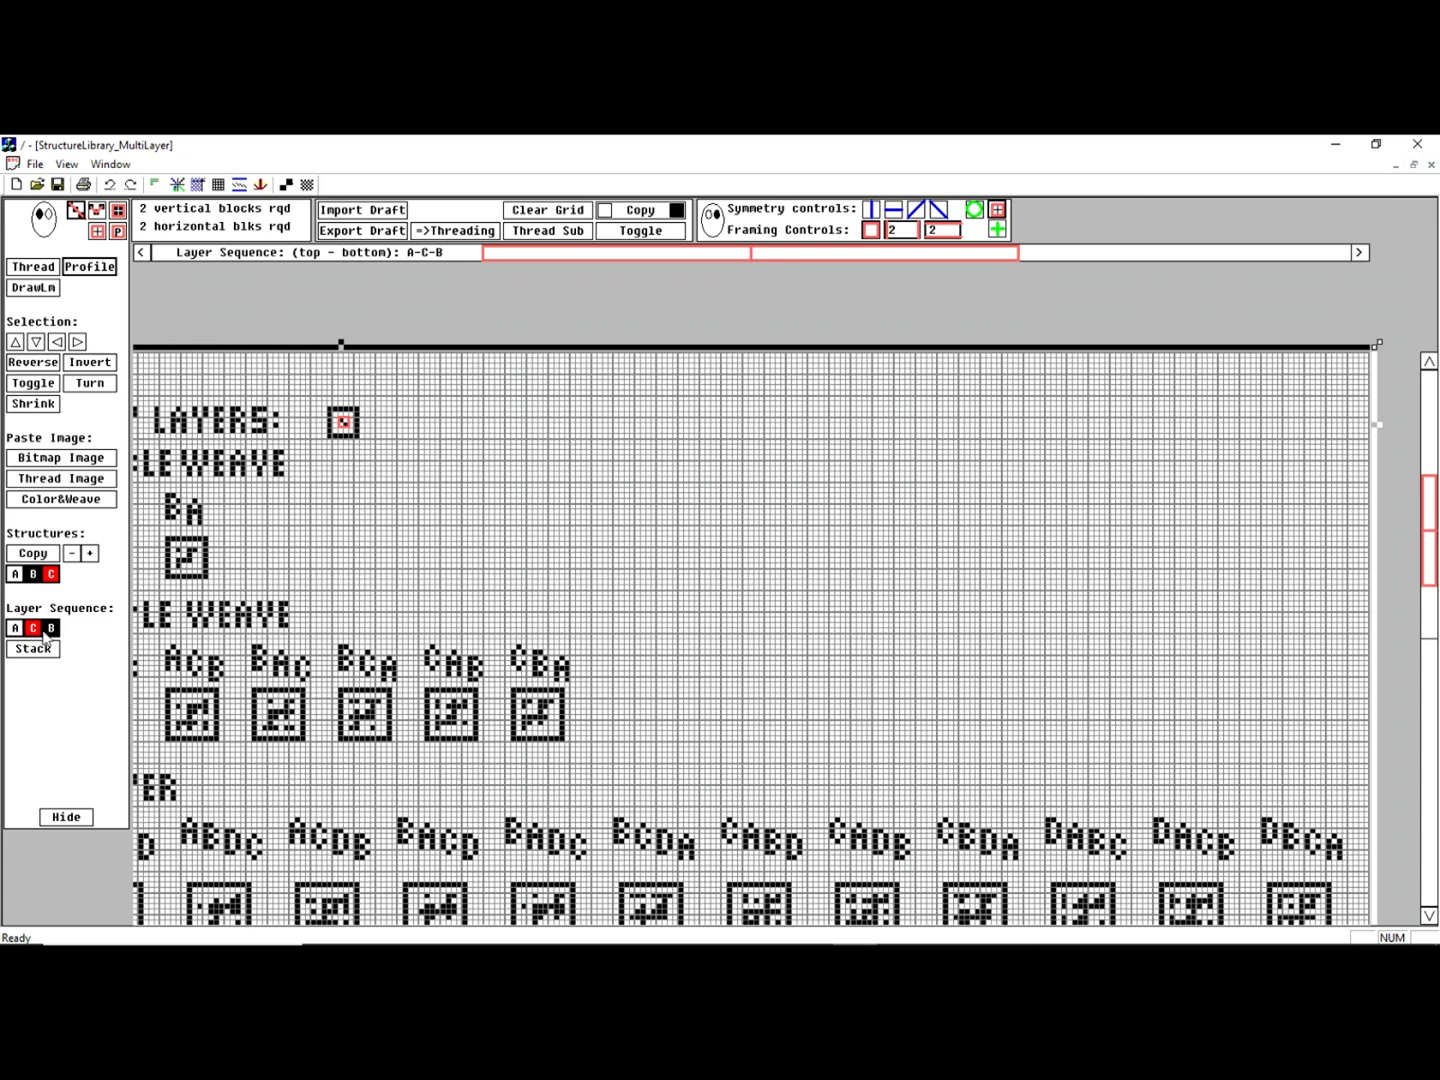
Select the 4 by 4 structure in frame A of the 4 LAYER TWILL section and copy it into structure A
{"action": "scroll", "coordinate": [570, 581], "scroll_direction": "down", "scroll_amount": 1}
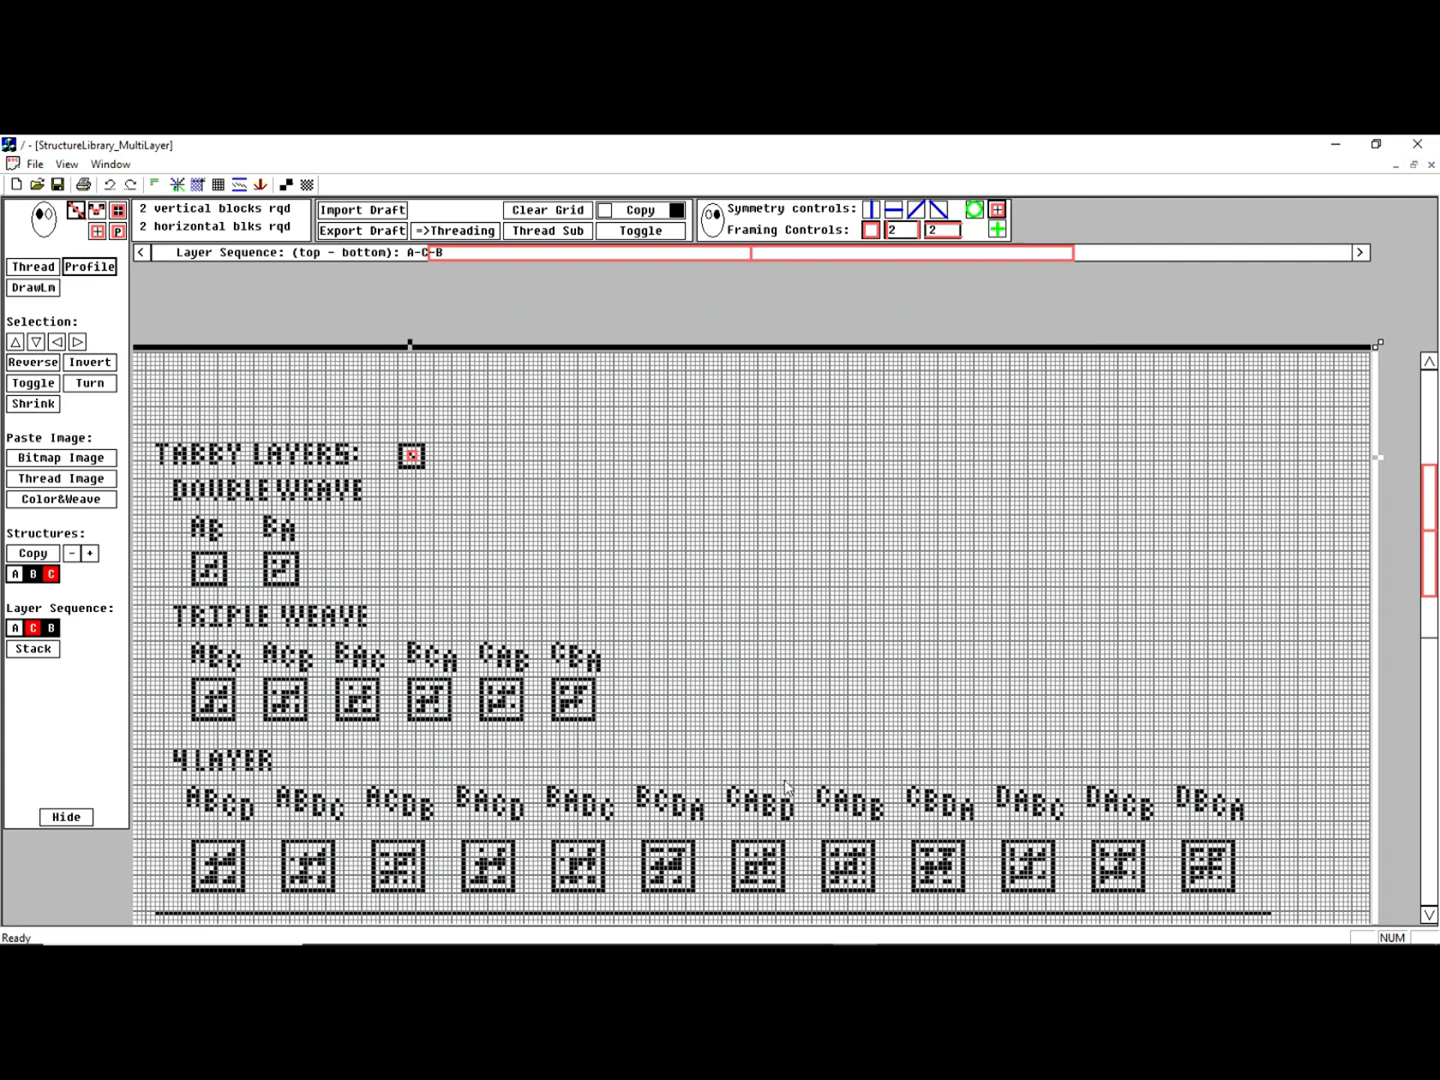
{"action": "left_click_drag", "start_coordinate": [1427, 545], "coordinate": [1427, 692]}
{"action": "left_click", "coordinate": [1429, 362]}
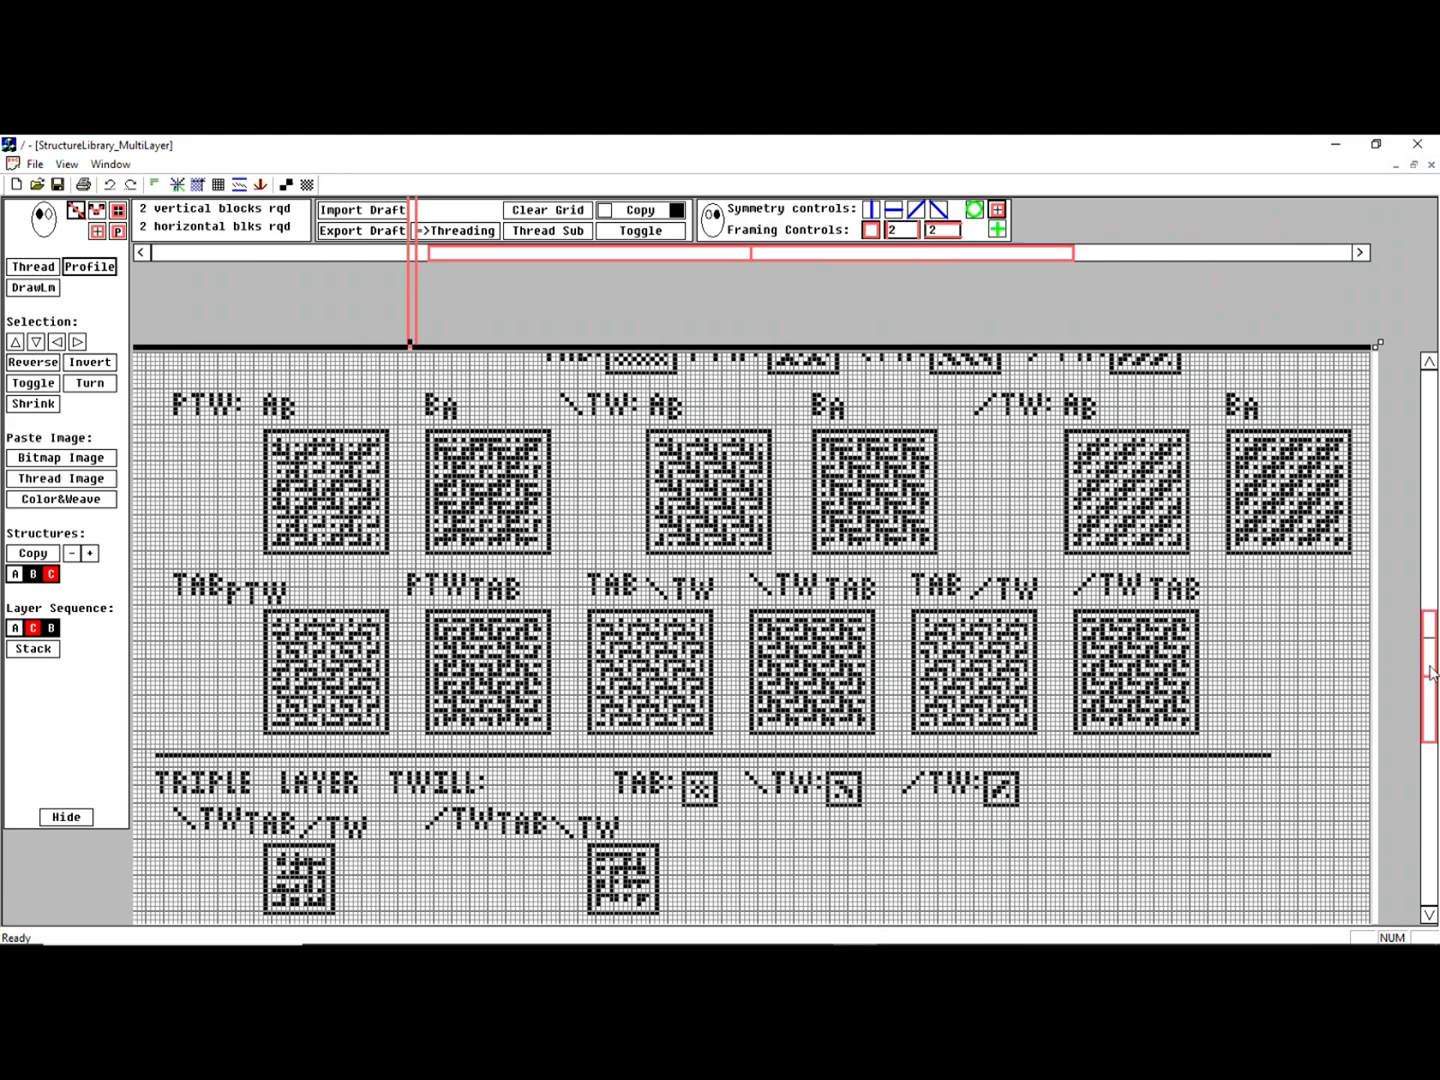
{"action": "scroll", "coordinate": [1430, 669], "scroll_direction": "up", "scroll_amount": 2}
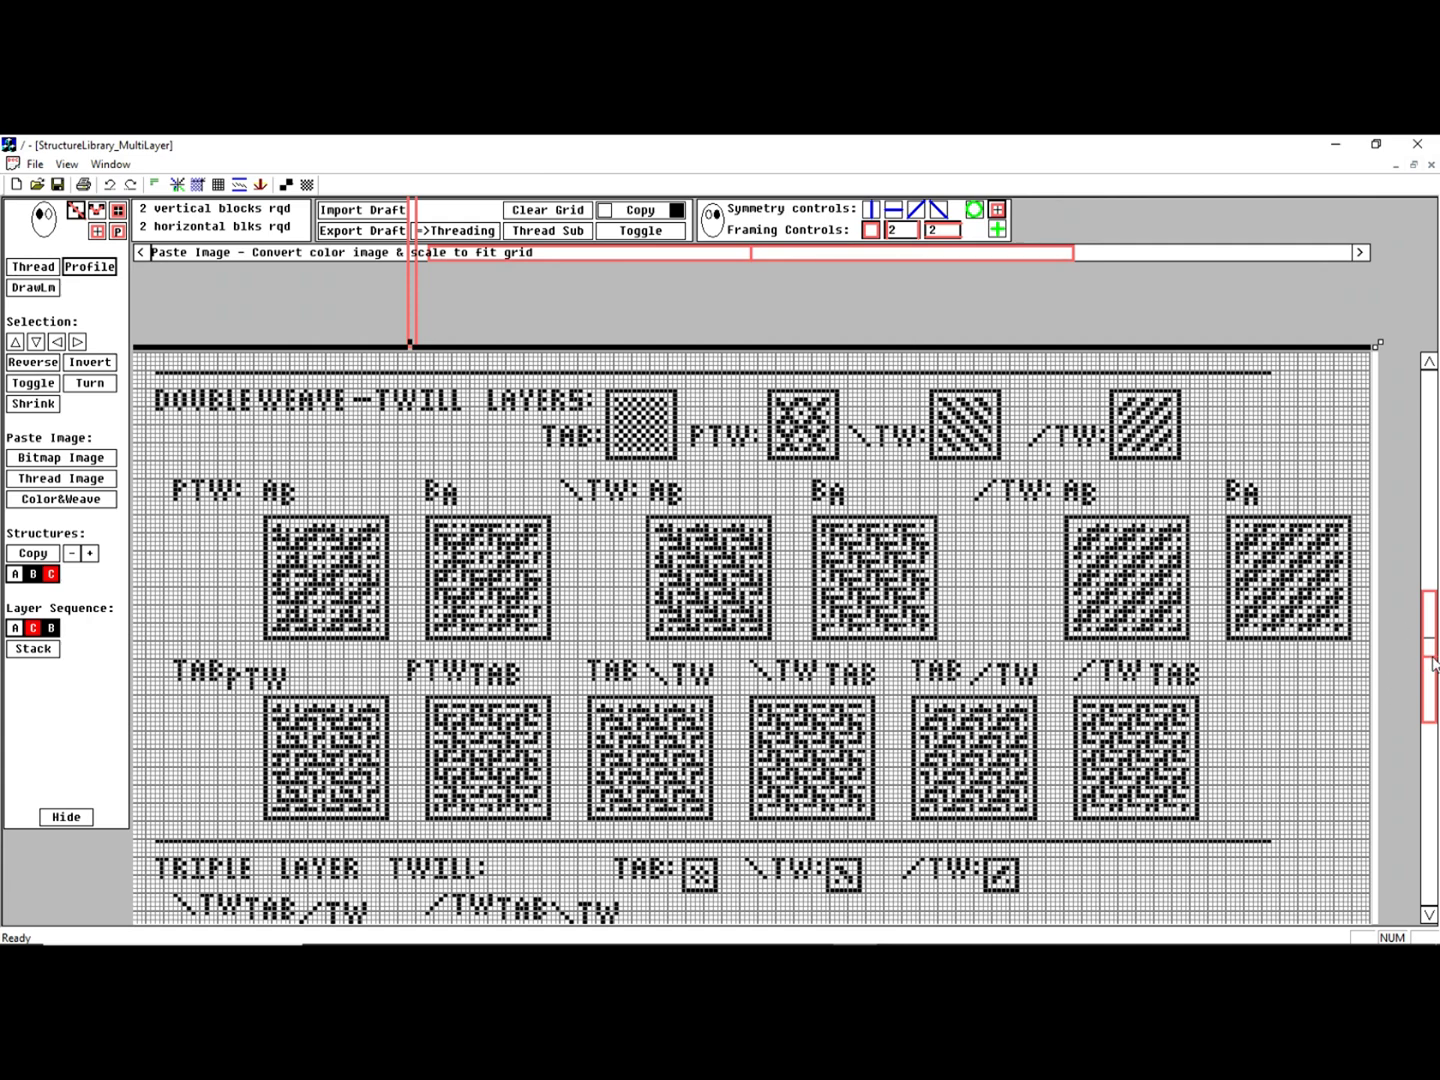
{"action": "scroll", "coordinate": [564, 705], "scroll_direction": "down", "scroll_amount": 5}
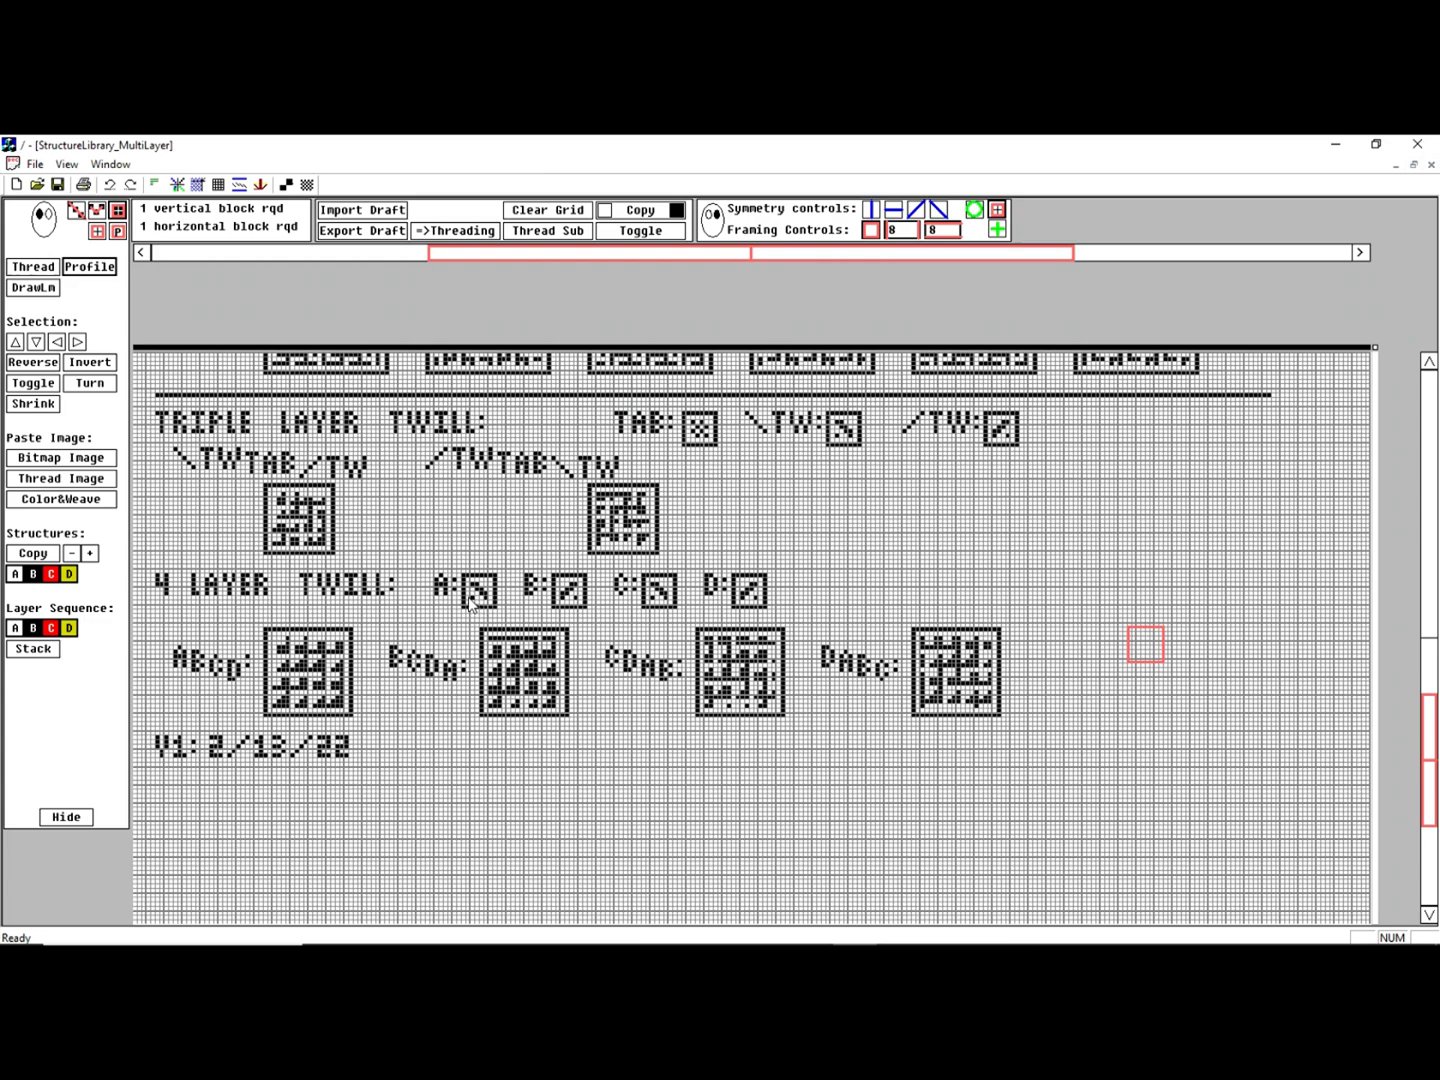
{"action": "left_click", "coordinate": [478, 592]}
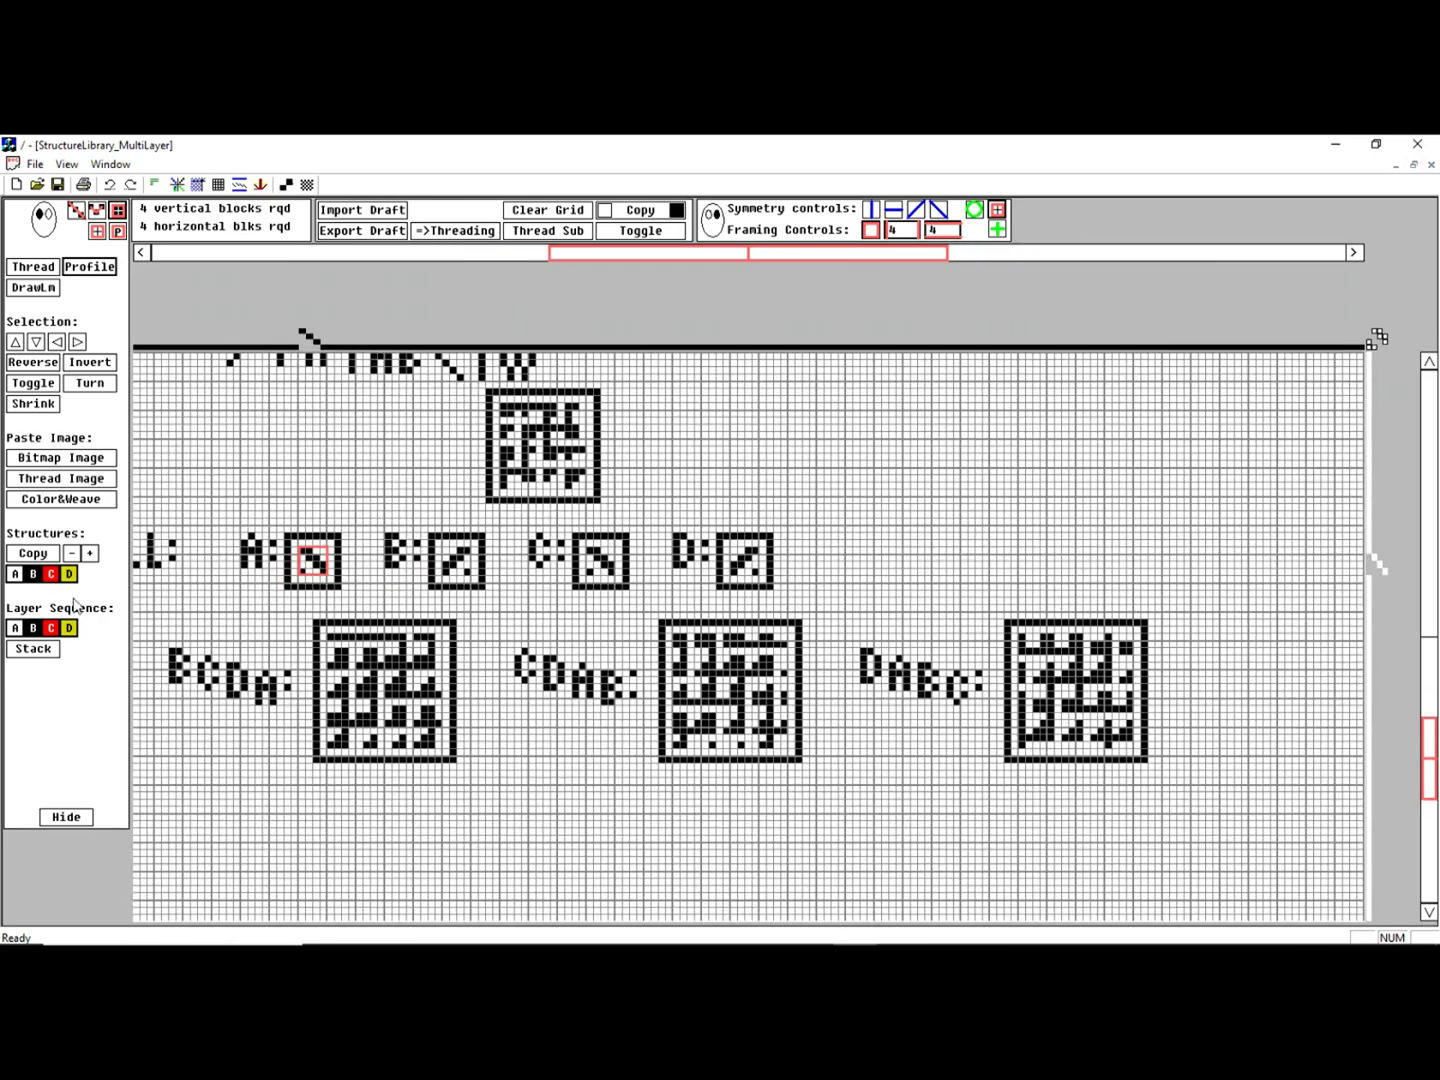
{"action": "left_click_drag", "start_coordinate": [31, 558], "coordinate": [13, 583]}
{"action": "left_click", "coordinate": [68, 574]}
Select the 4 by 4 structure in frame B of the 4 LAYER TWILL section and copy it into structure B
{"action": "left_click", "coordinate": [449, 558]}
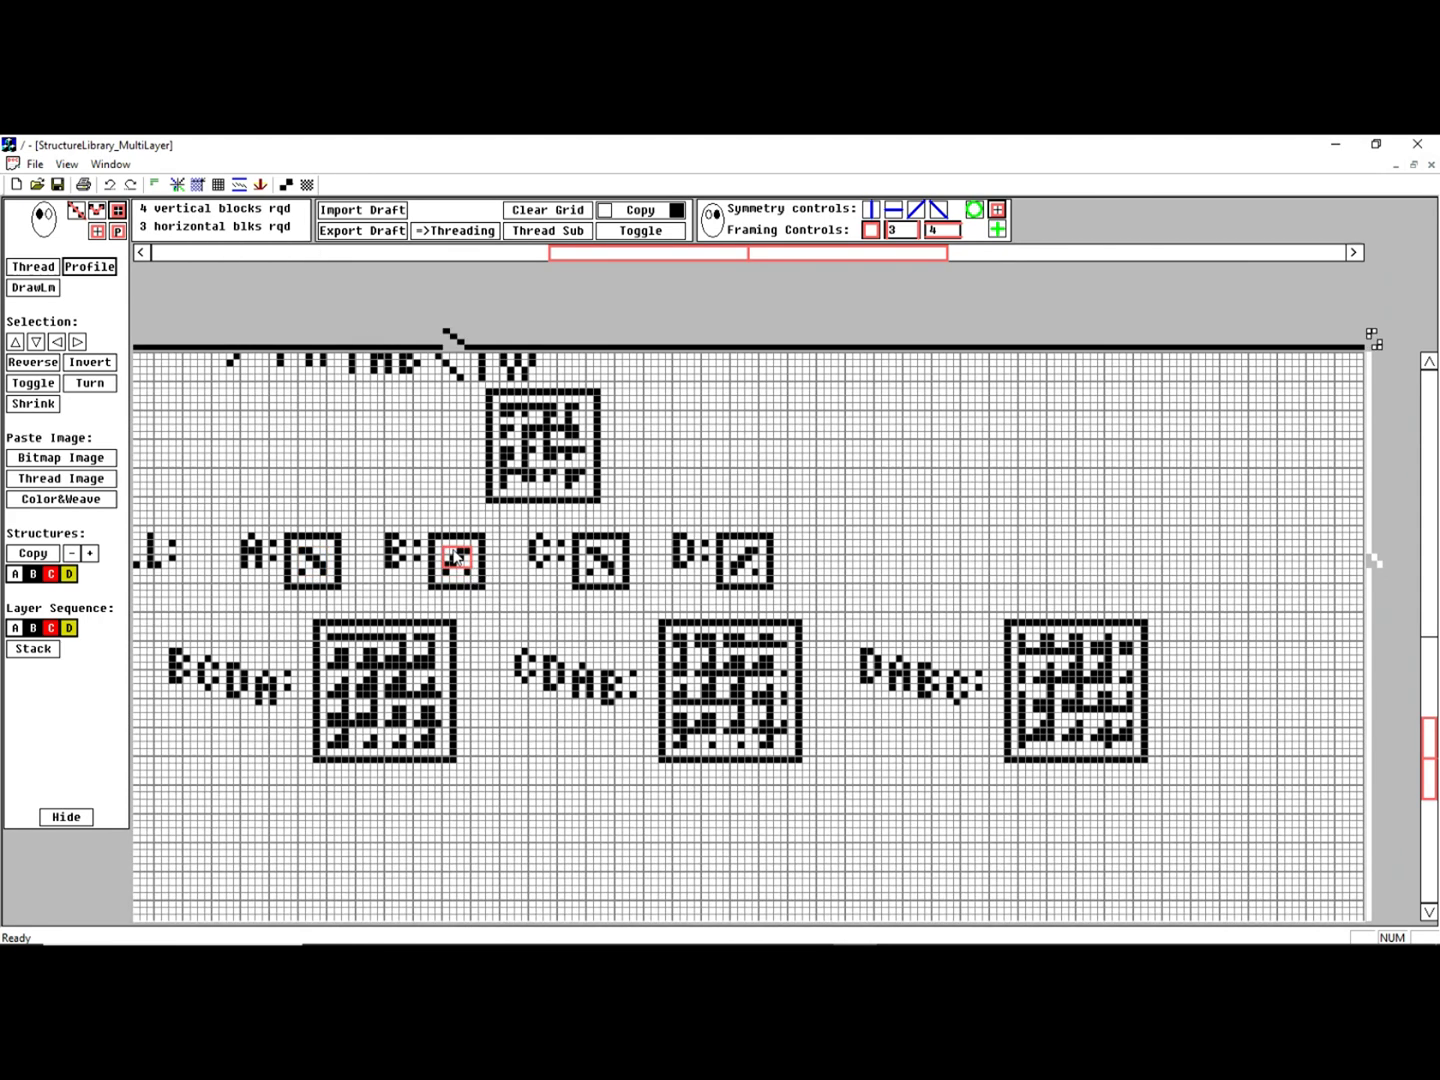
{"action": "left_click", "coordinate": [456, 558]}
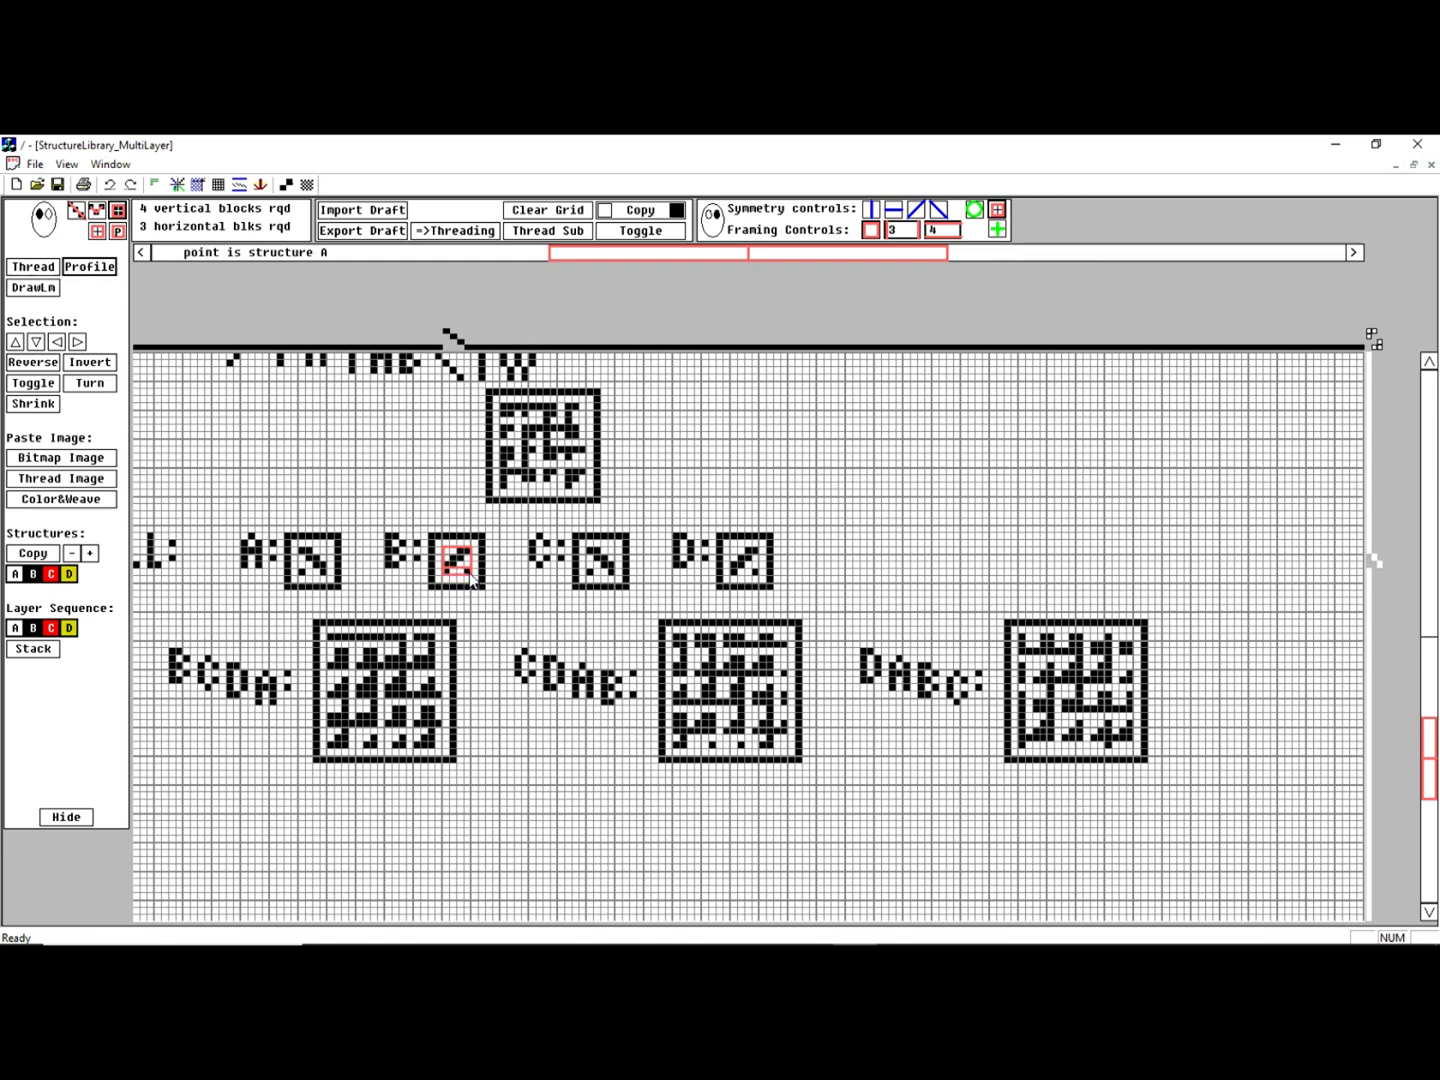
{"action": "left_click", "coordinate": [34, 576]}
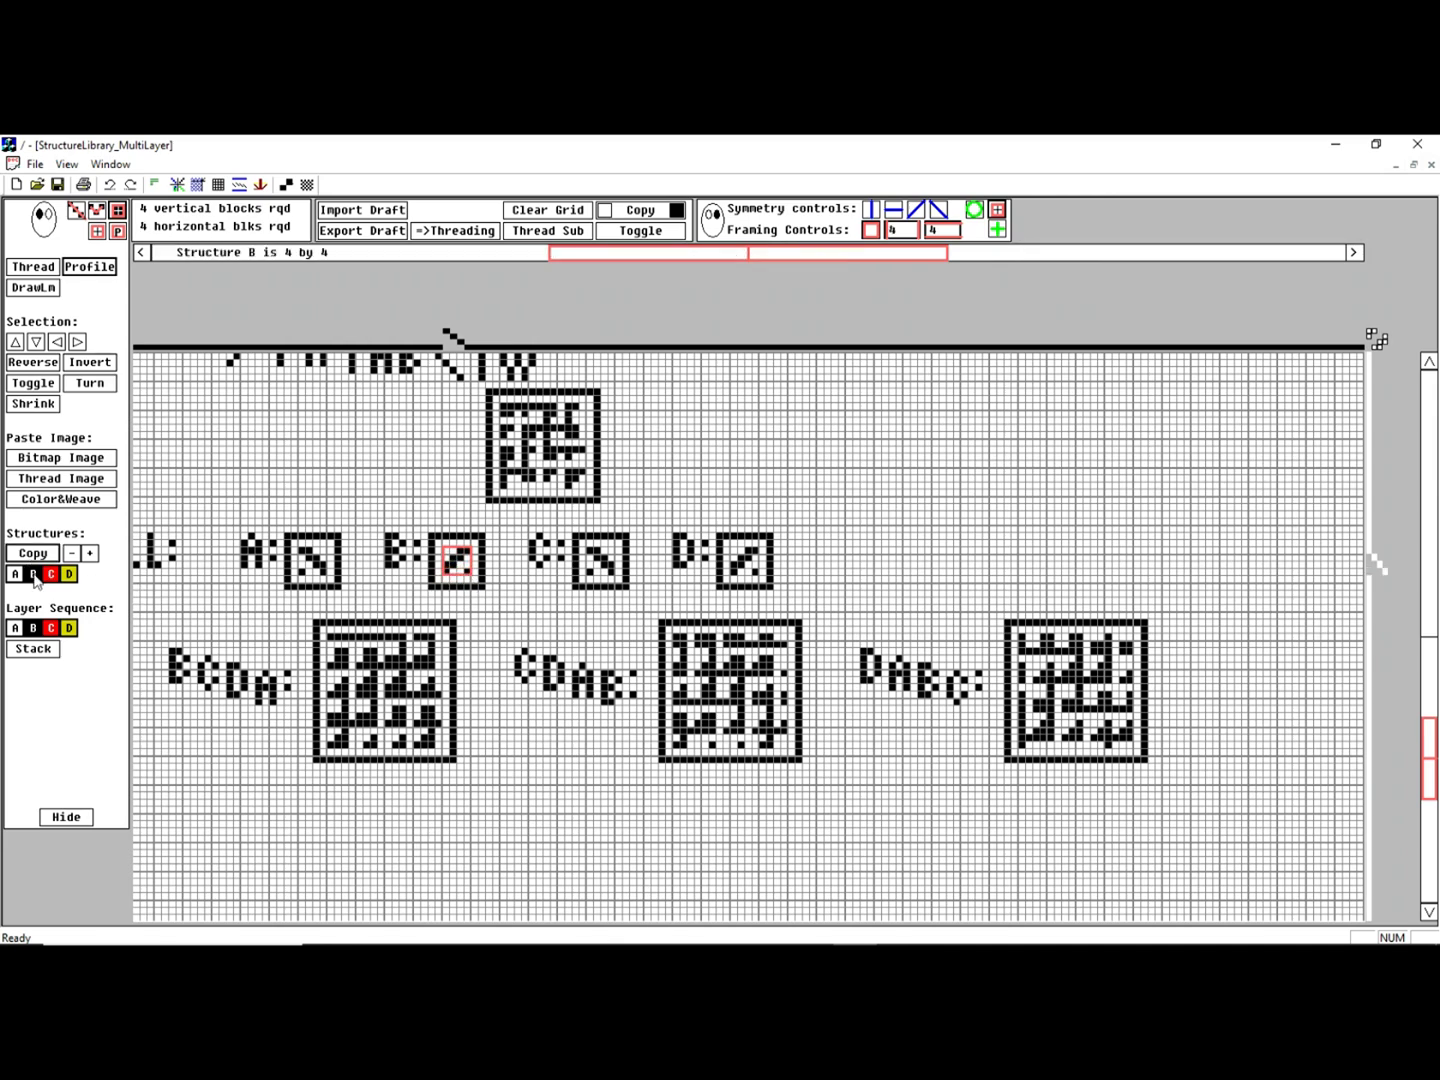
Copy the 4 by 4 twills in frames C and D of the 4 LAYER TWILL section into structures C and D
{"action": "left_click", "coordinate": [590, 557]}
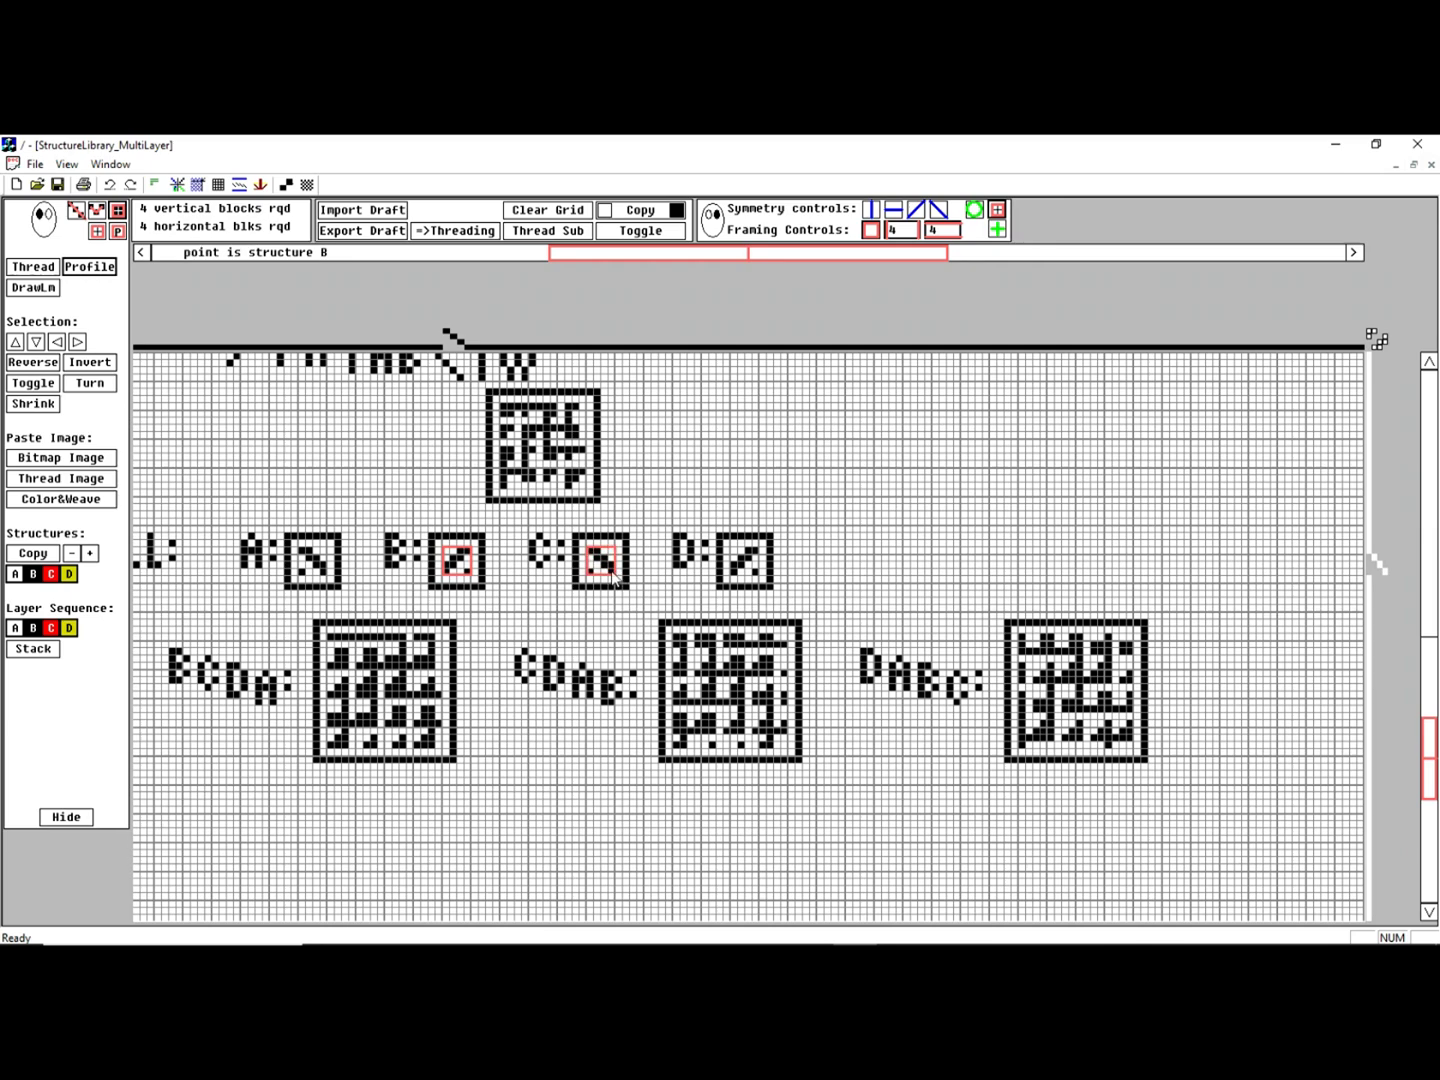
{"action": "left_click", "coordinate": [615, 573]}
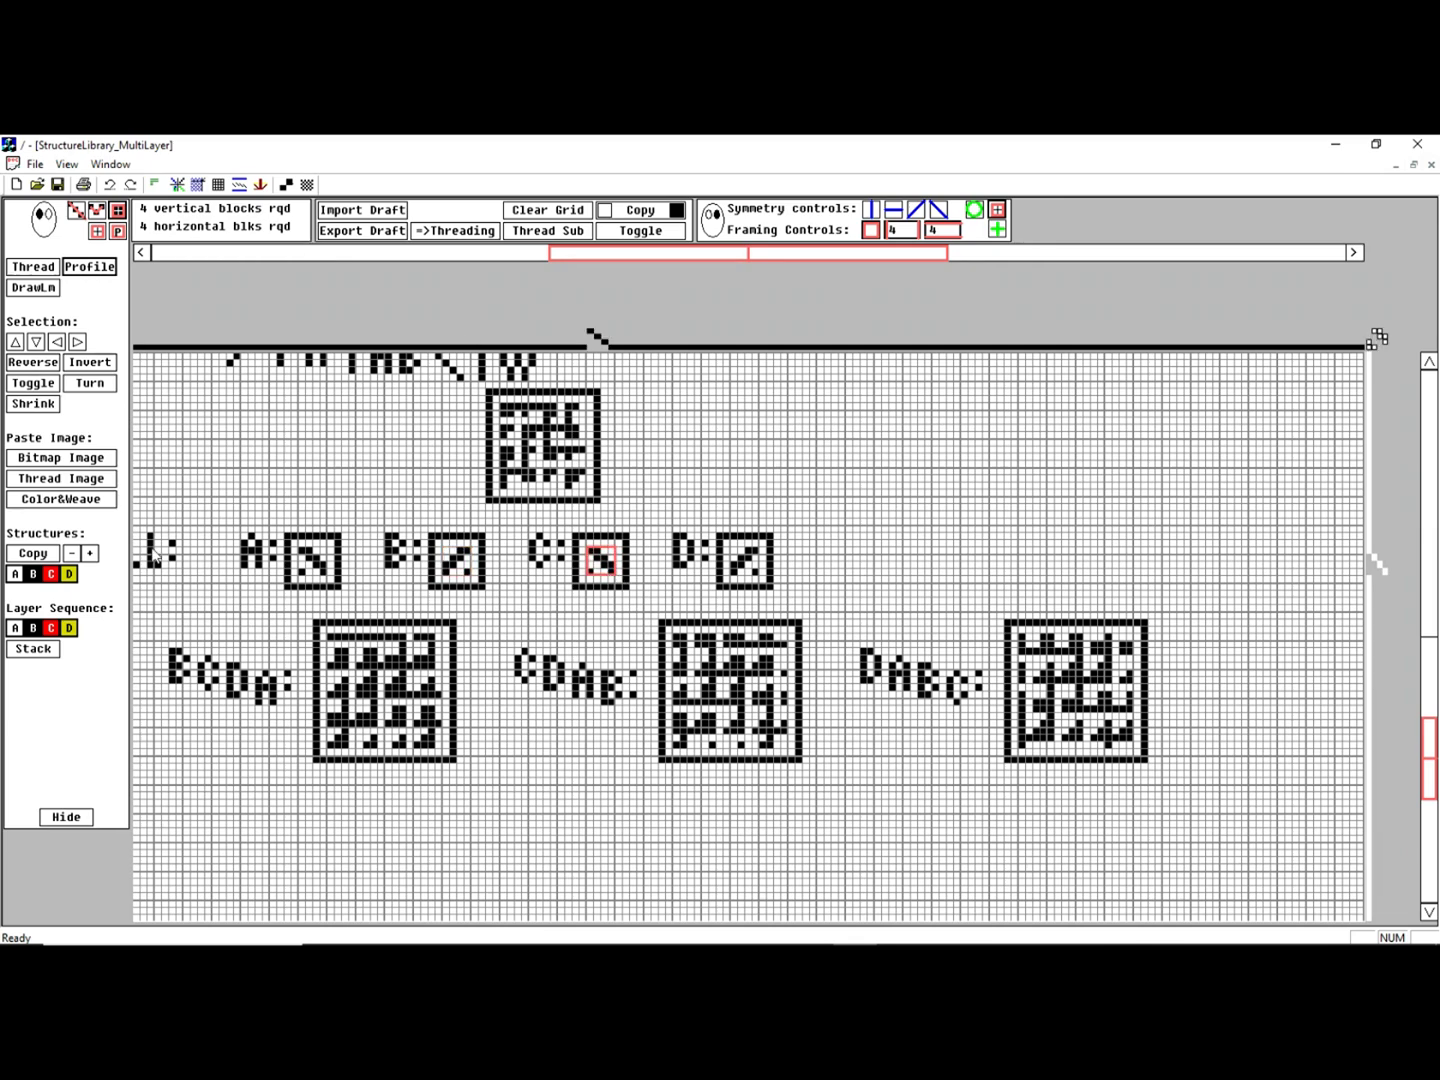
{"action": "left_click_drag", "start_coordinate": [15, 558], "coordinate": [66, 575]}
{"action": "left_click", "coordinate": [761, 575]}
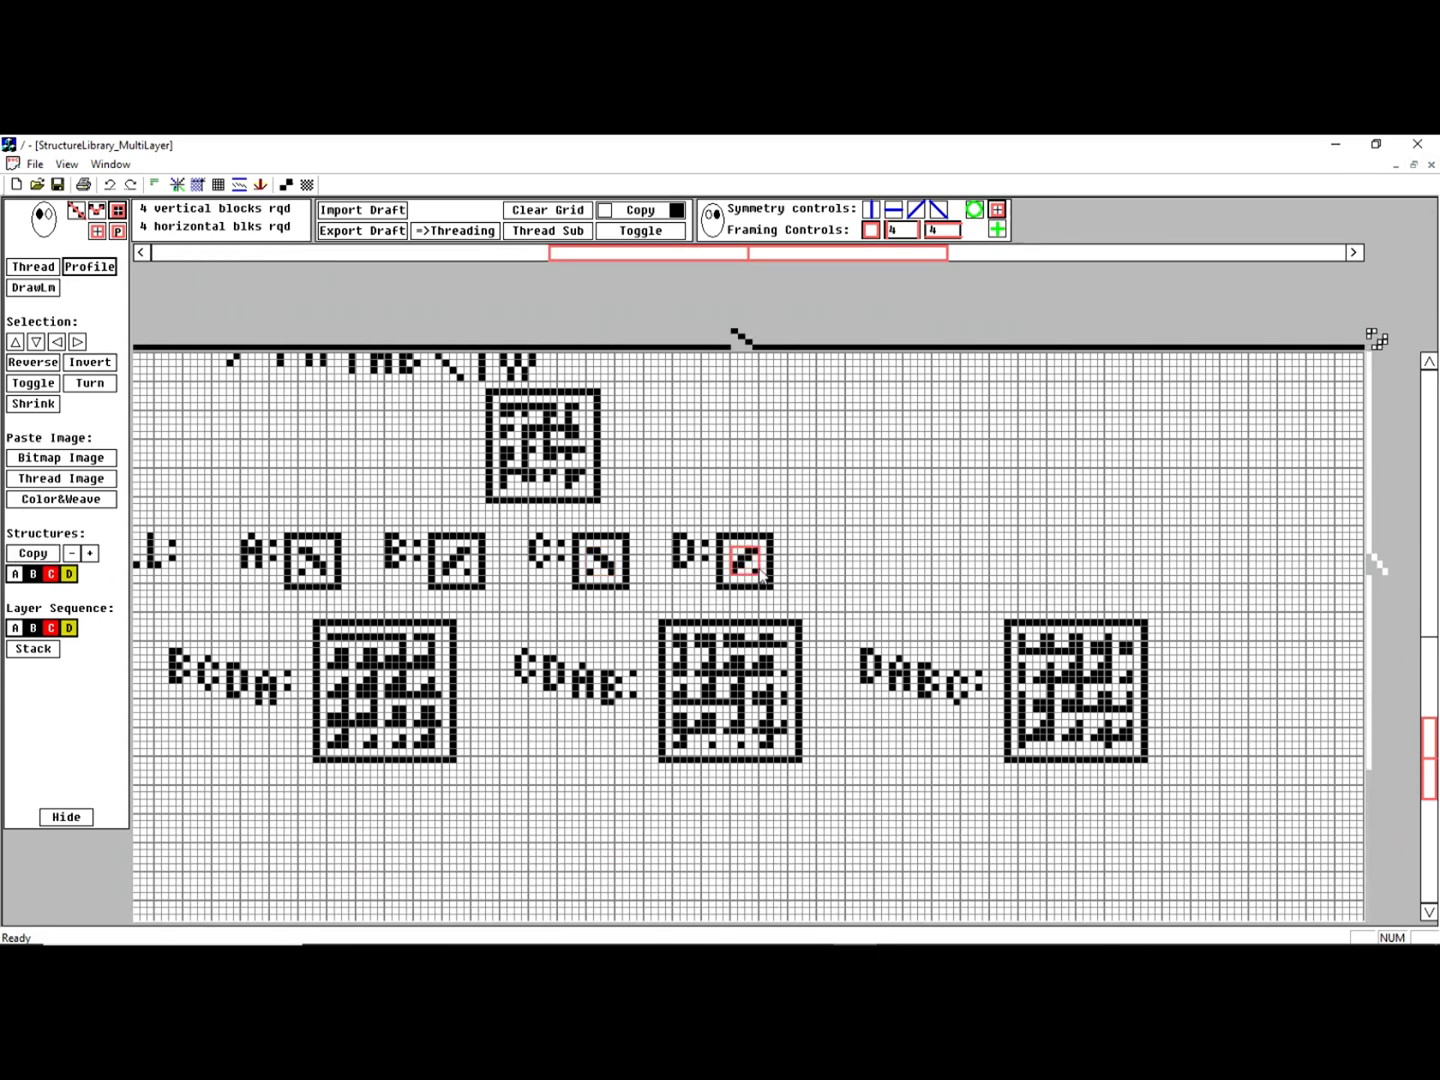
{"action": "left_click", "coordinate": [89, 554]}
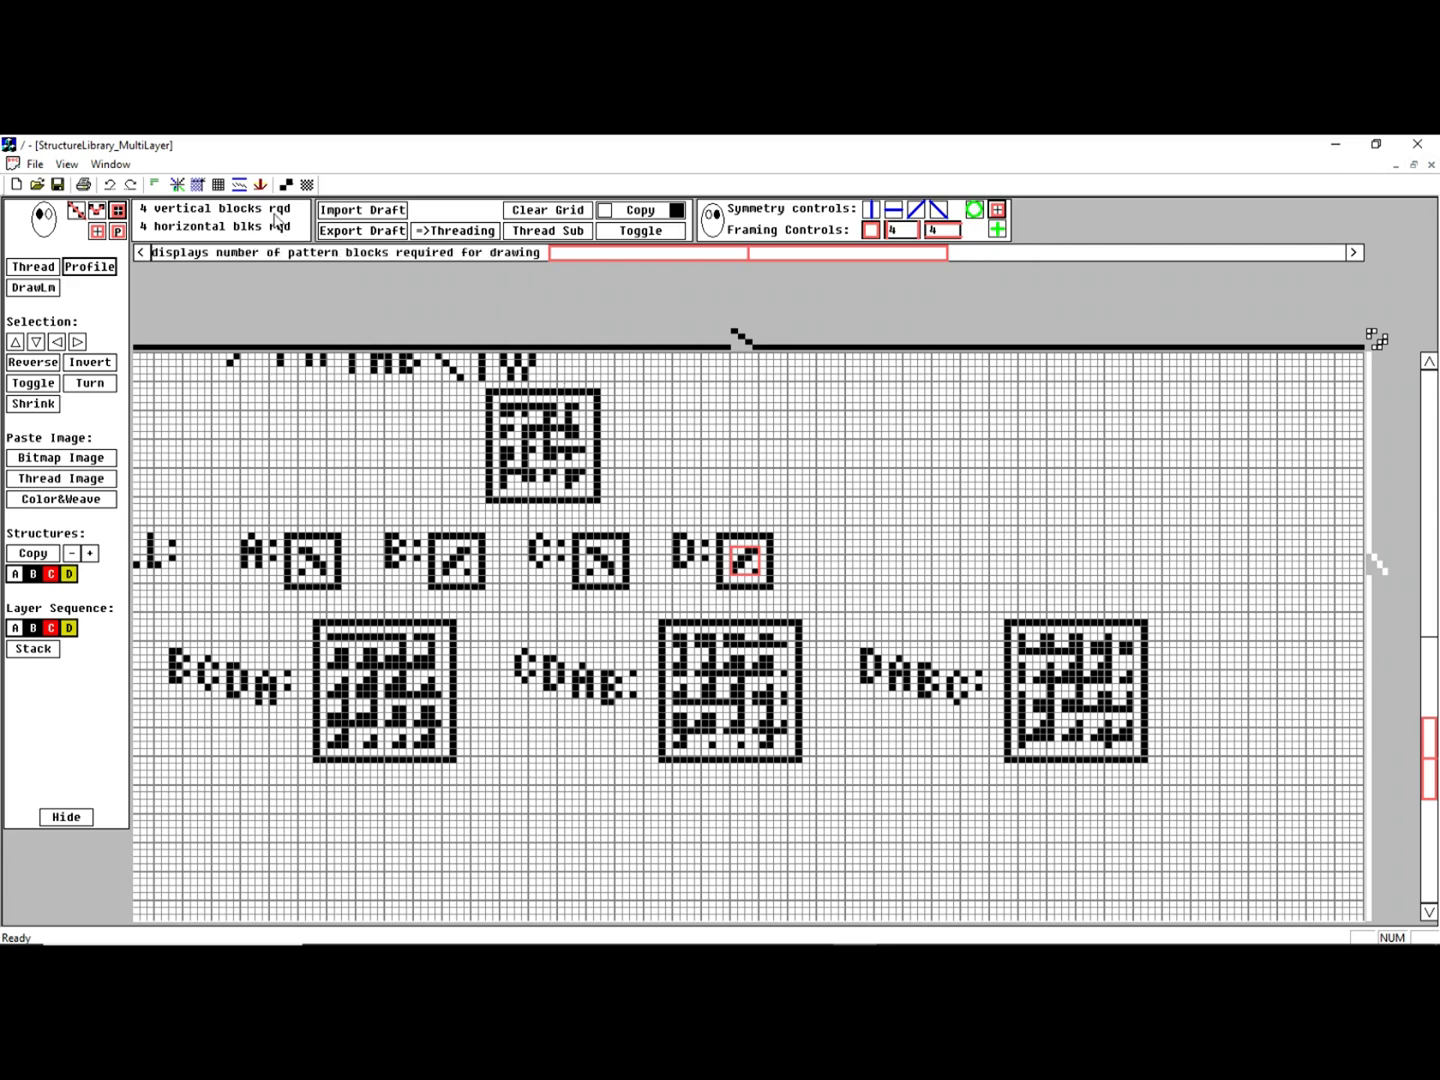
Switch to the Untitled draft, show its drawing grid and stack the layers A-B-C-D into a multi-layer structure
{"action": "left_click", "coordinate": [116, 167]}
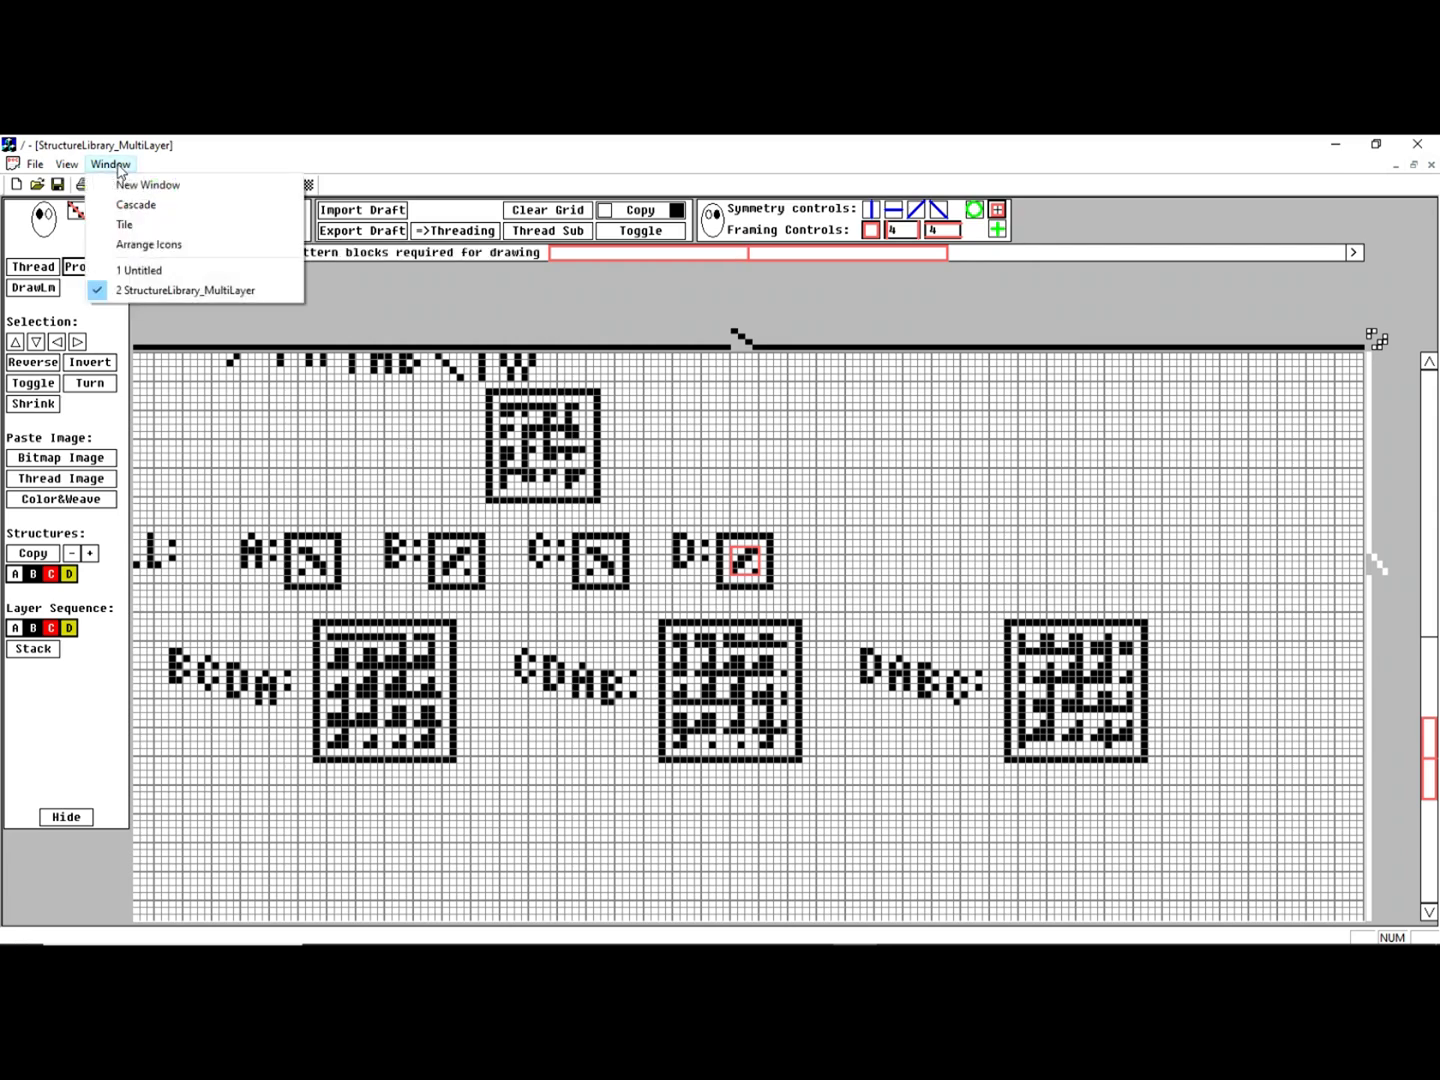
{"action": "left_click", "coordinate": [185, 275]}
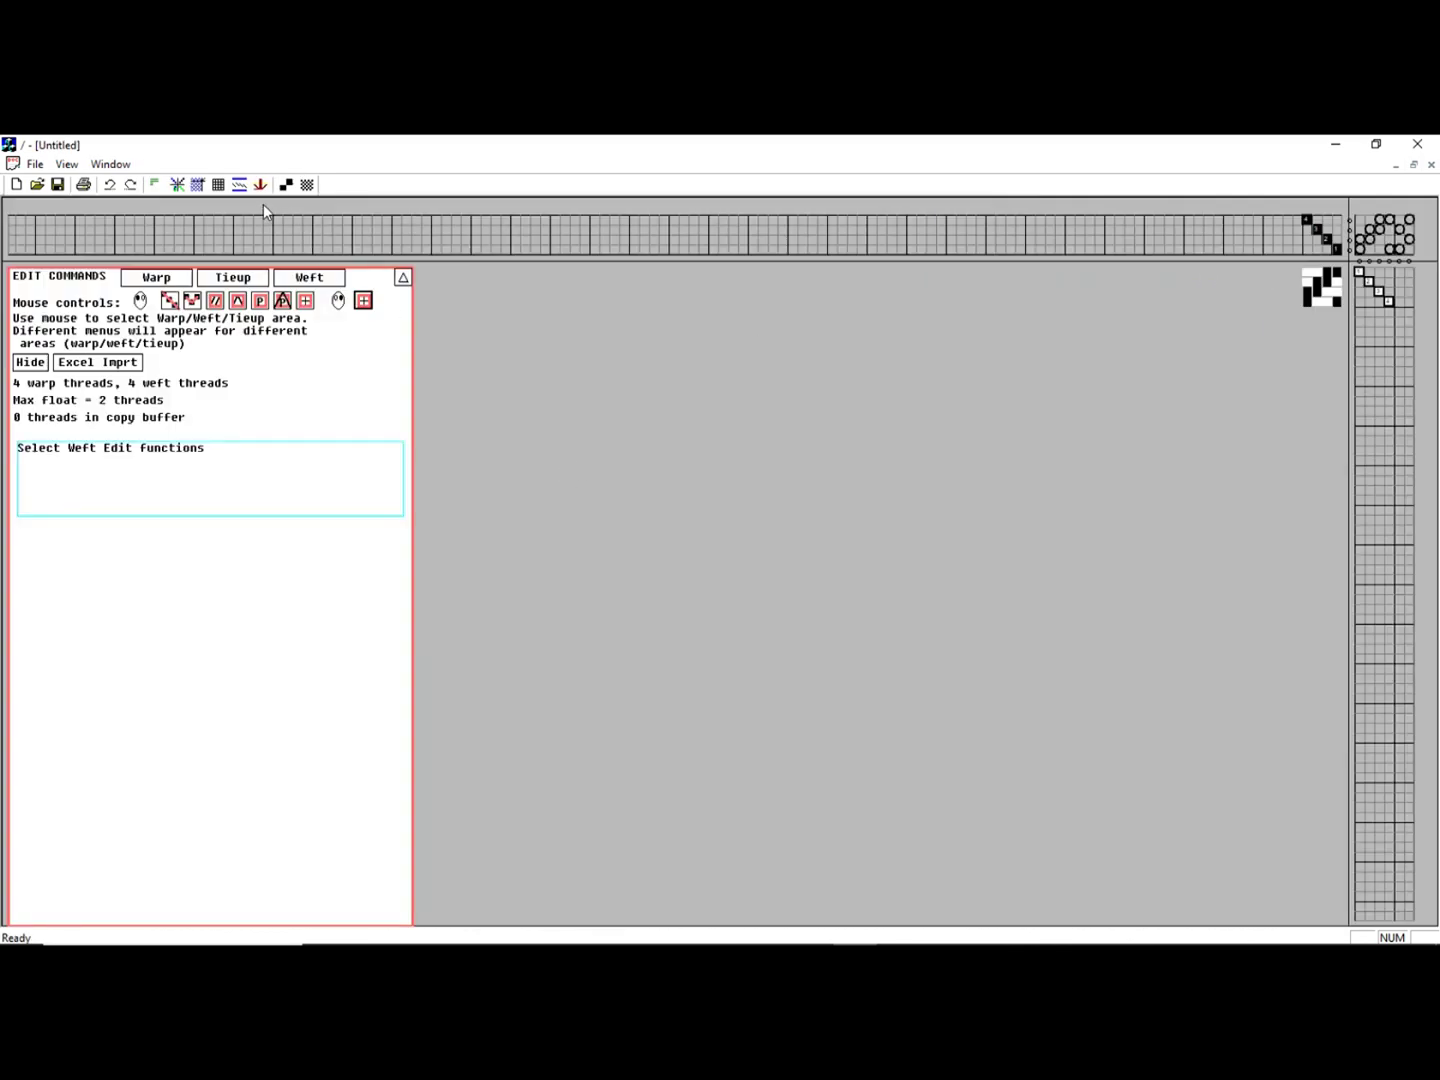
{"action": "left_click", "coordinate": [219, 184]}
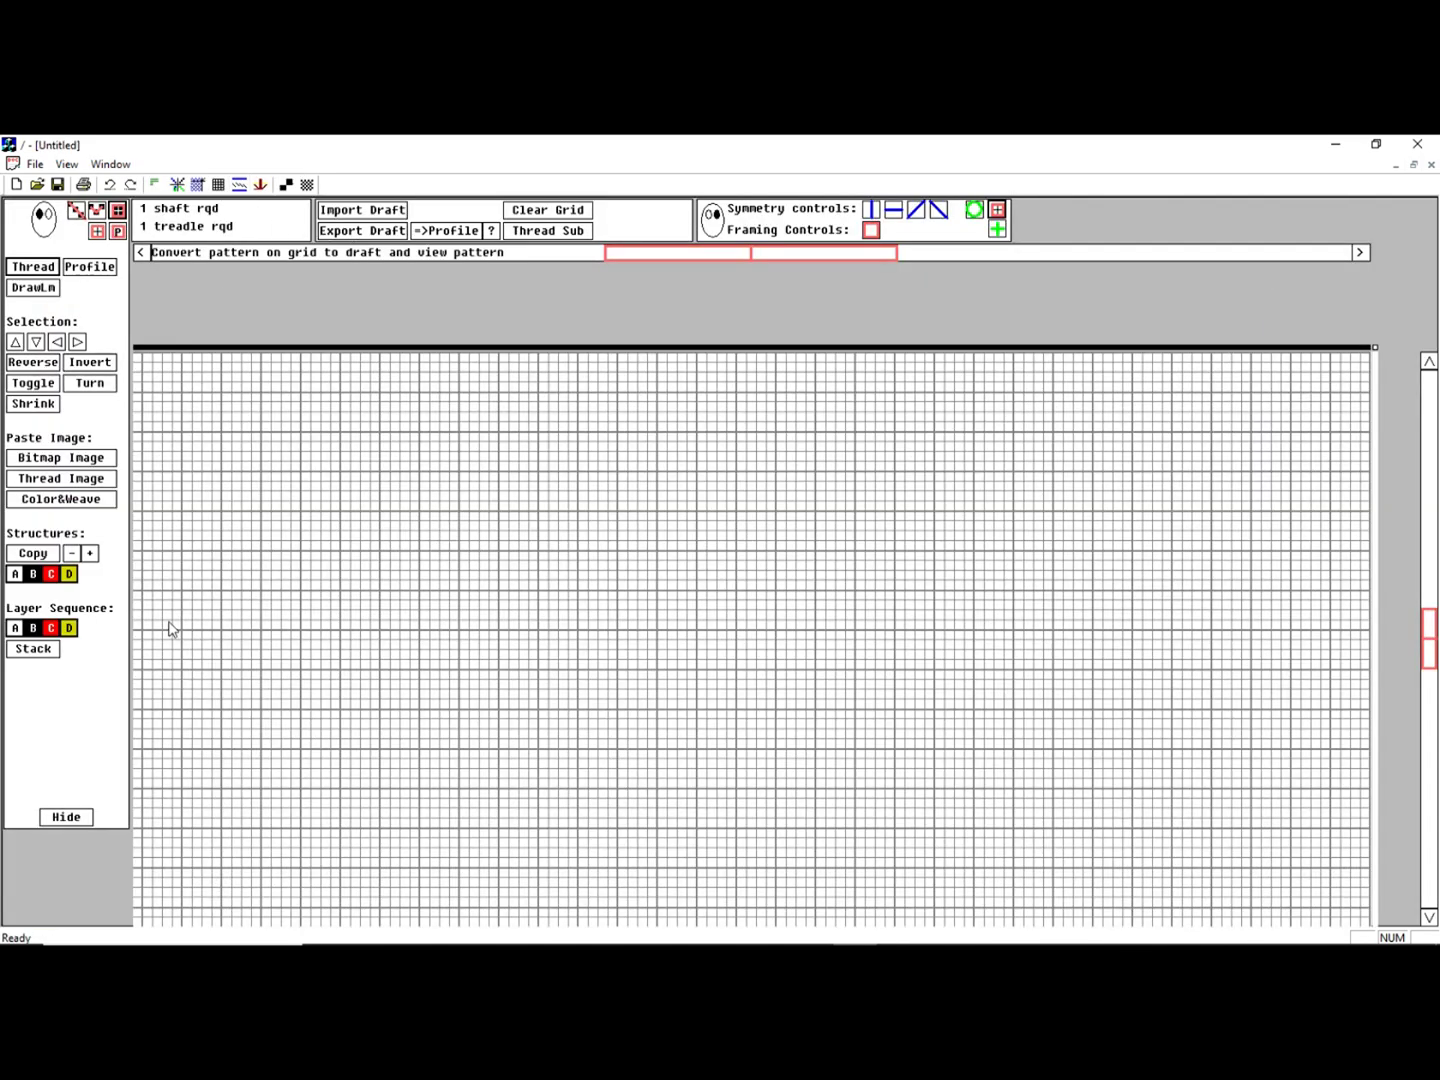
{"action": "left_click", "coordinate": [31, 652]}
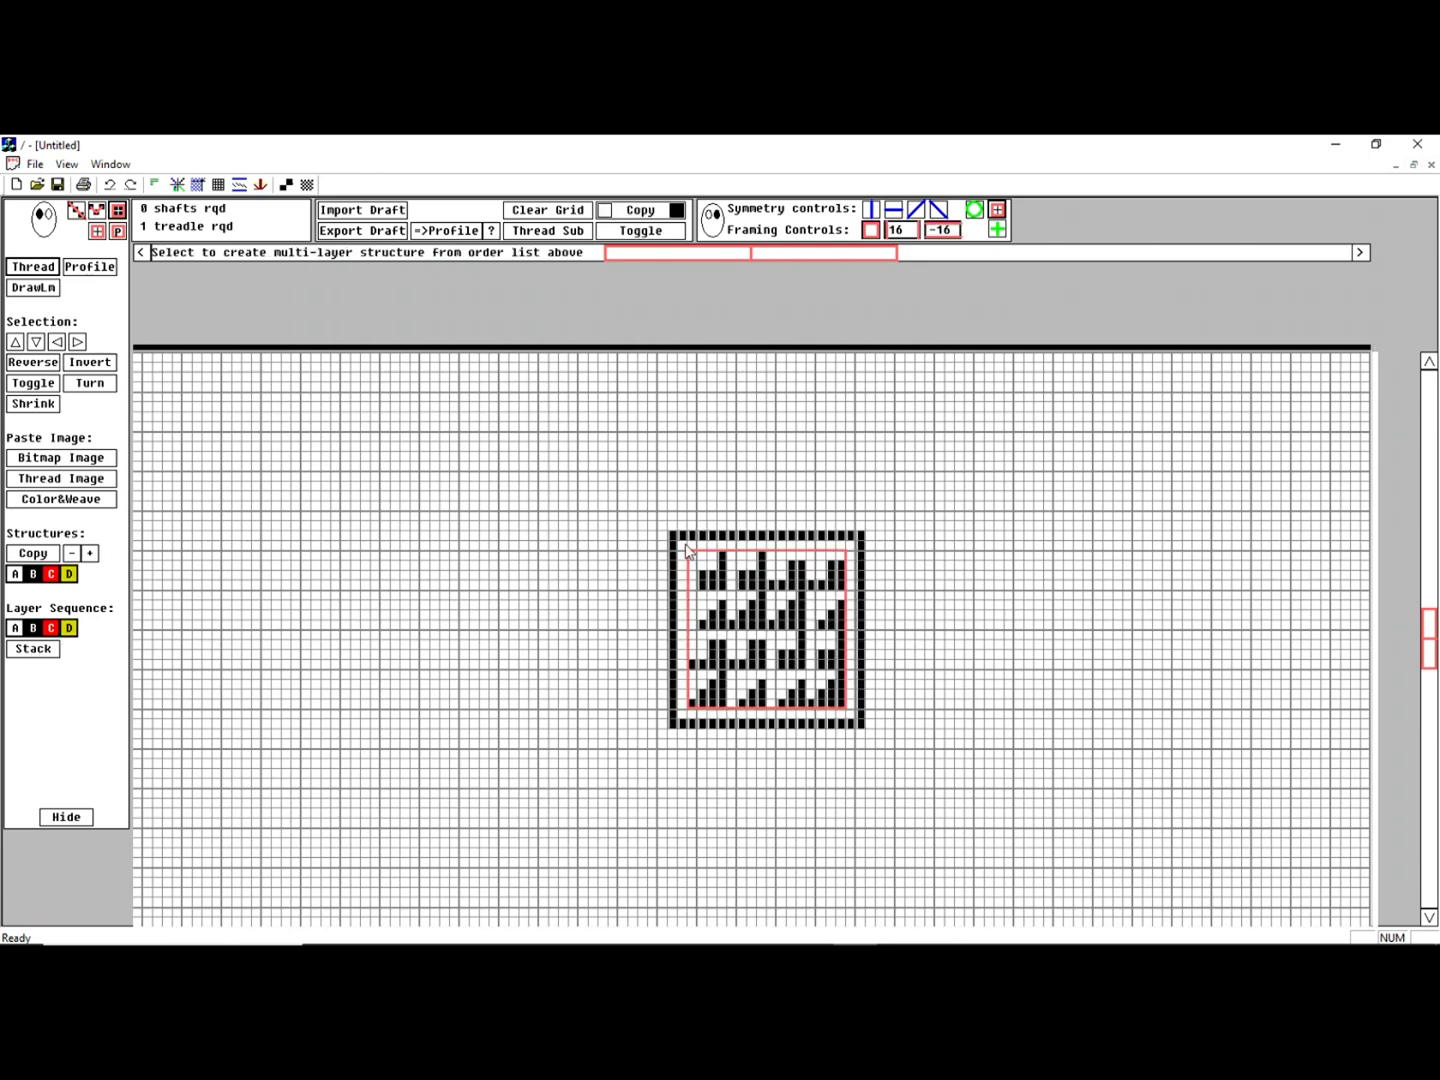
Copy the framed stacked structure and paste it below the ABCD example in StructureLibrary_MultiLayer
{"action": "left_click_drag", "start_coordinate": [677, 541], "coordinate": [930, 800]}
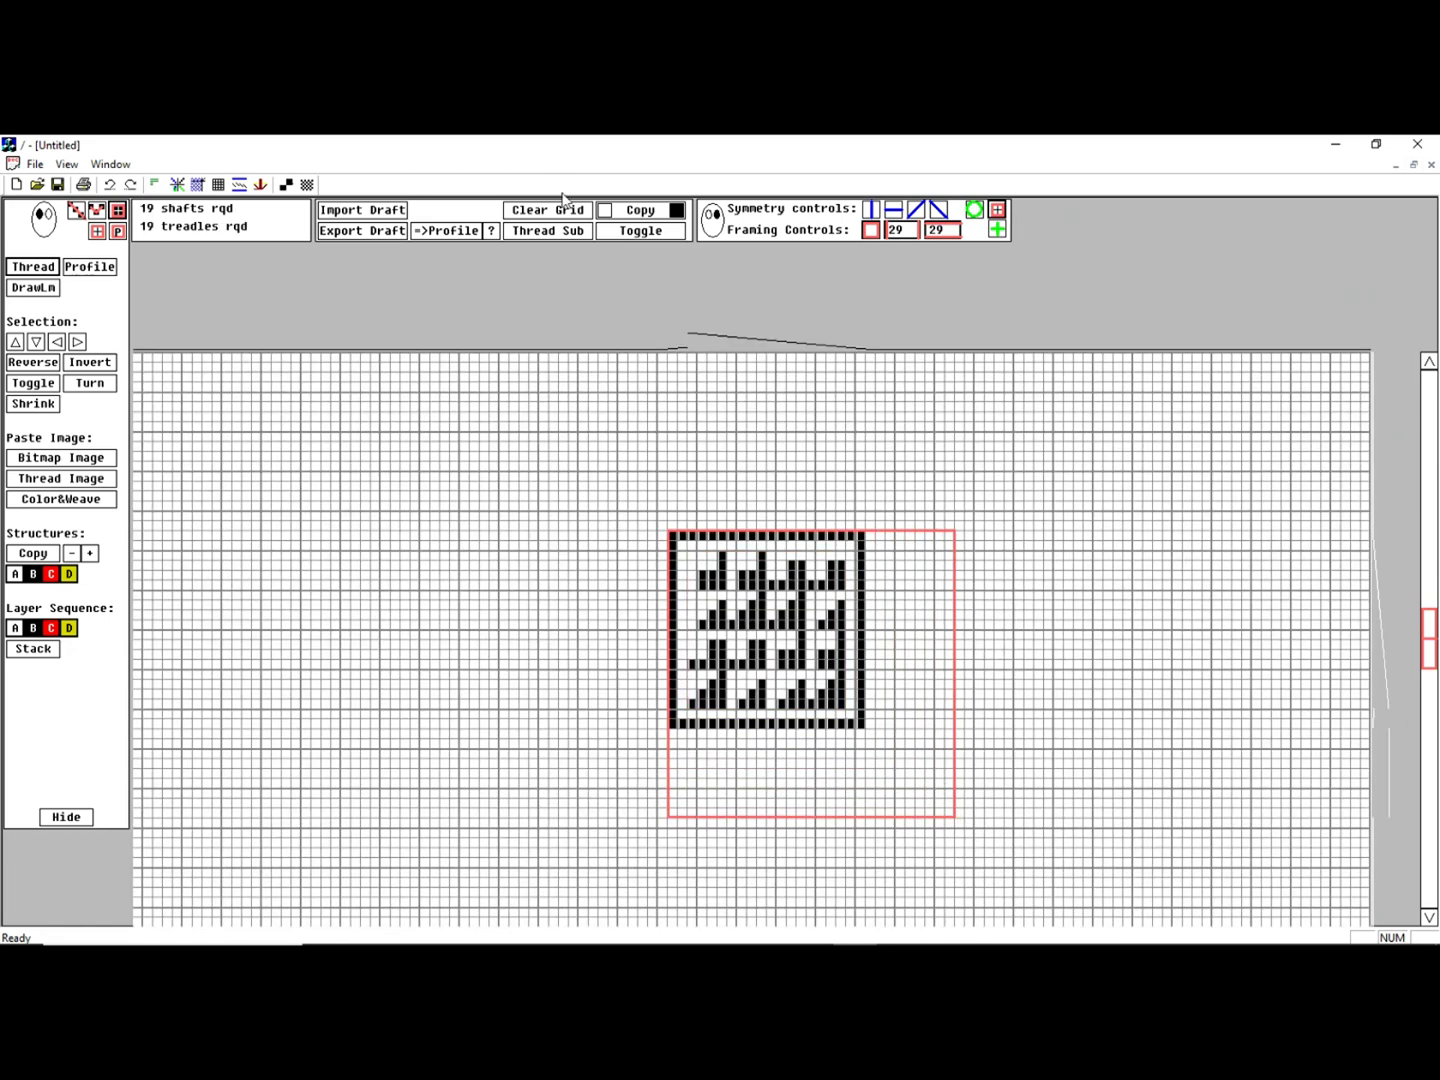
{"action": "left_click", "coordinate": [643, 212]}
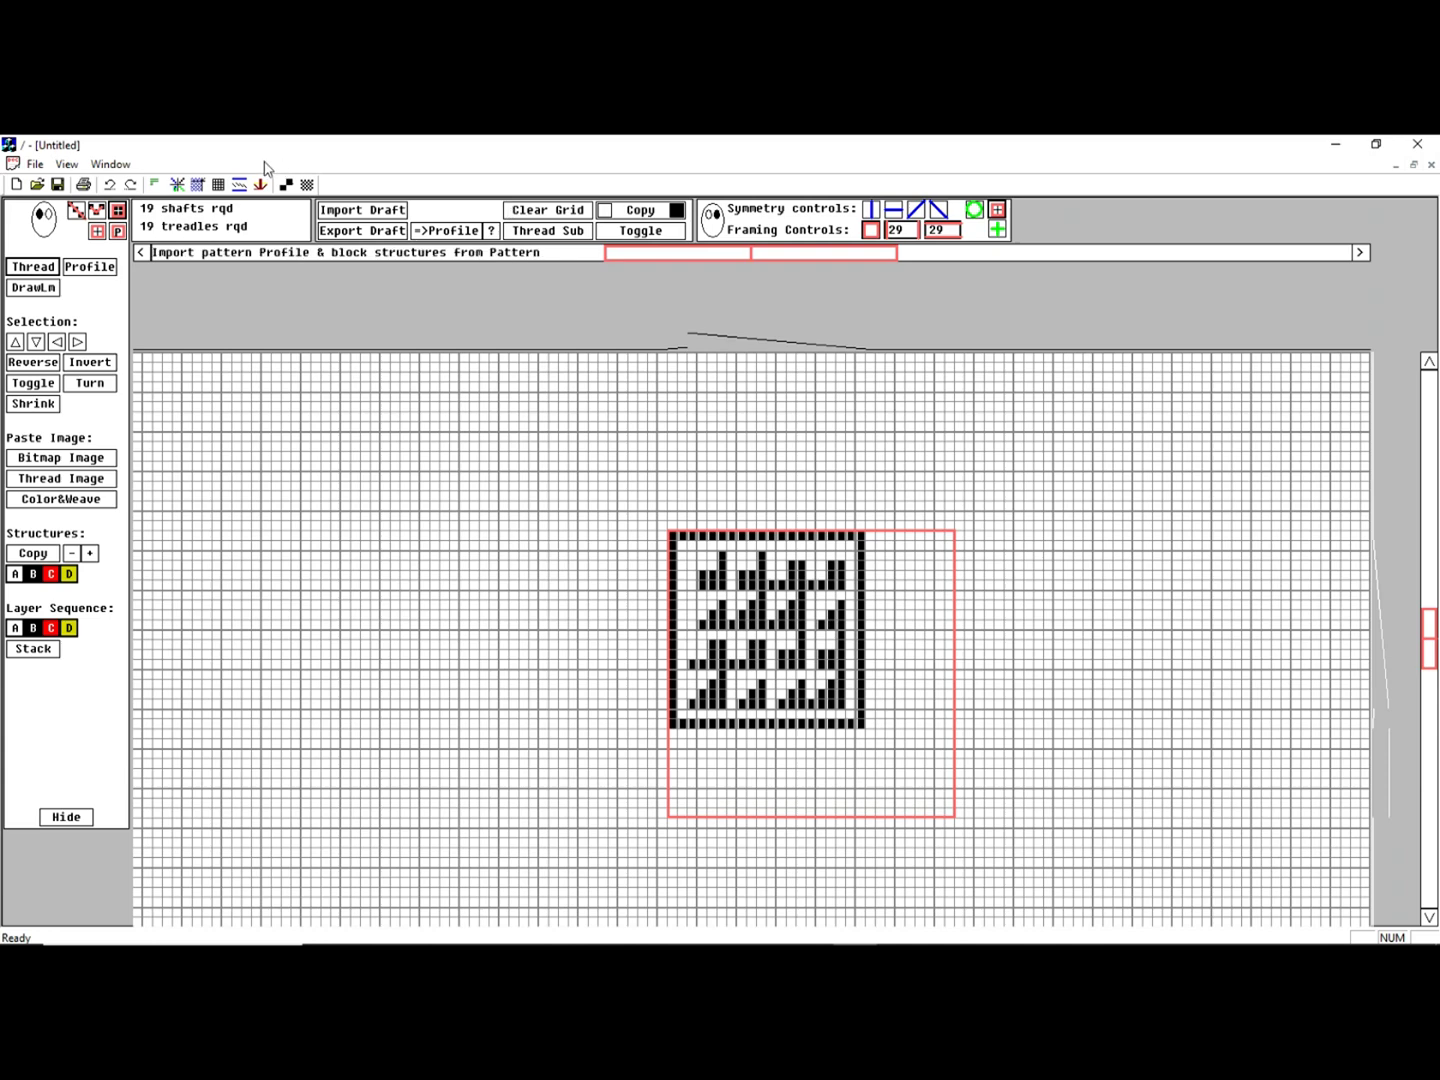
{"action": "left_click", "coordinate": [110, 164]}
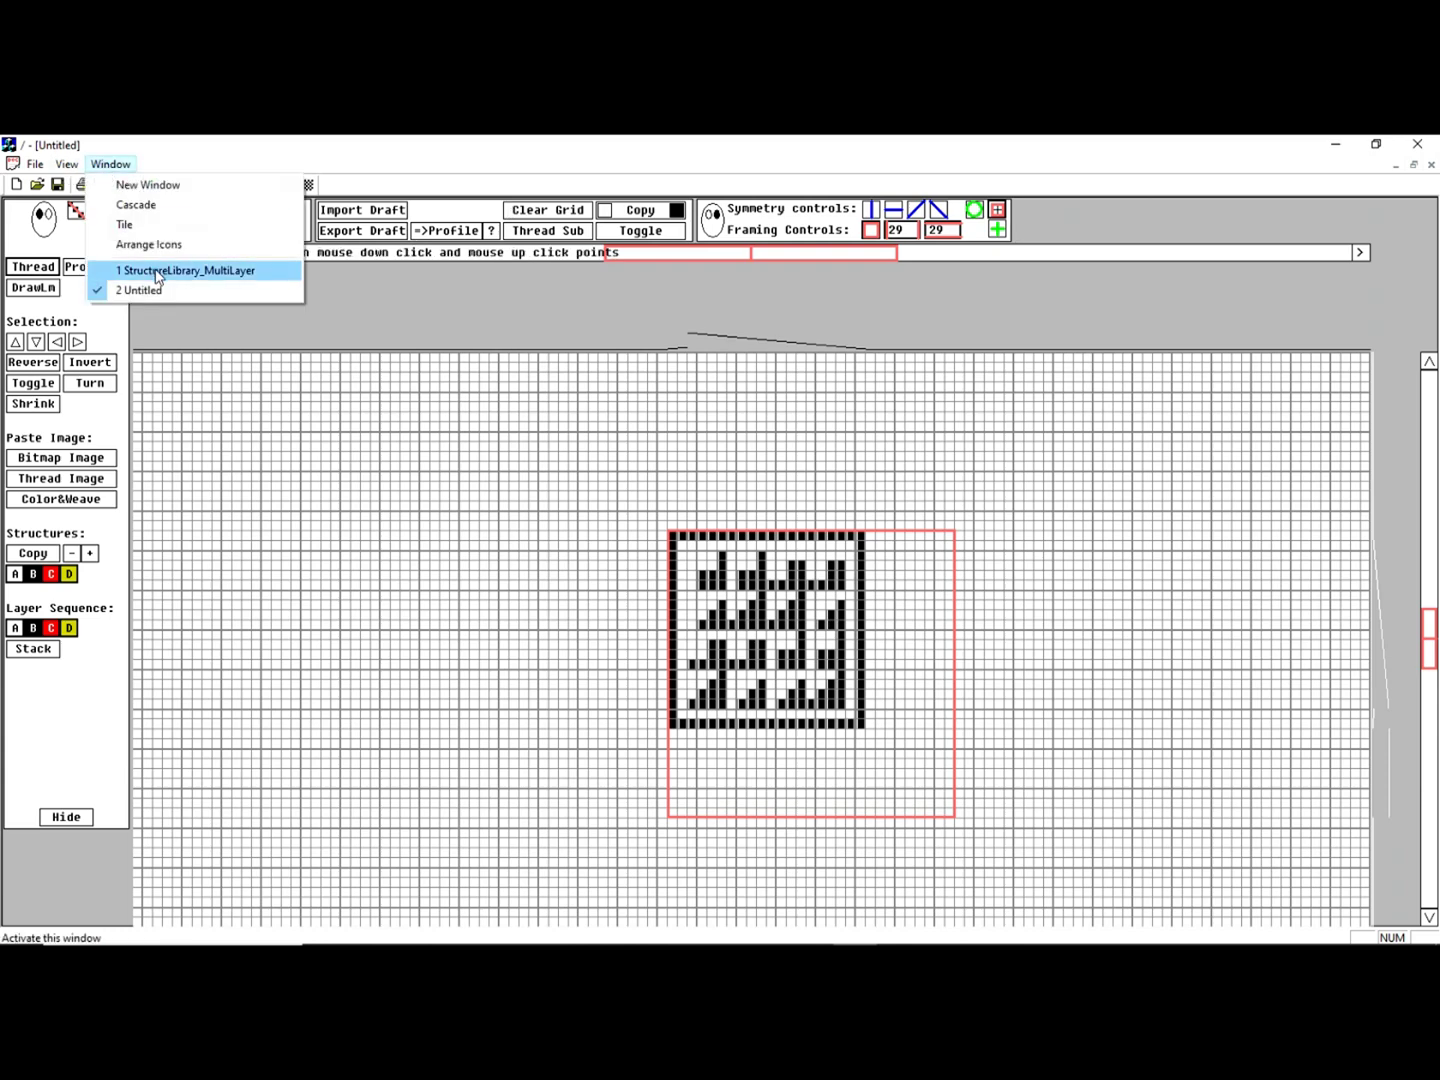
{"action": "left_click", "coordinate": [158, 271]}
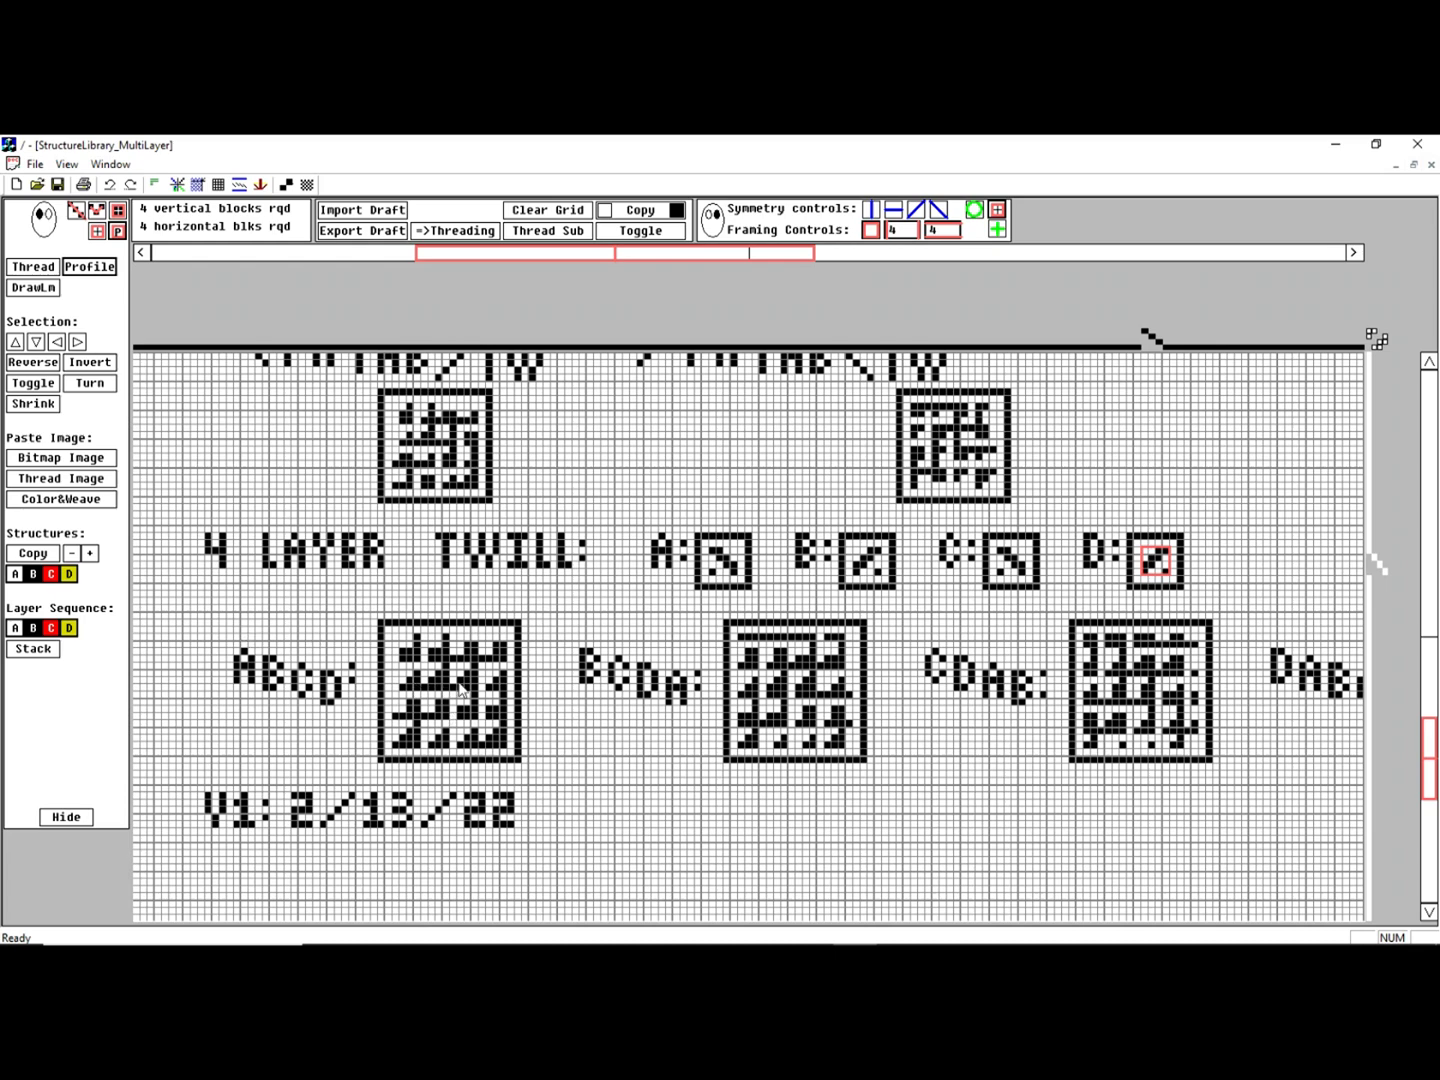
{"action": "left_click", "coordinate": [565, 795]}
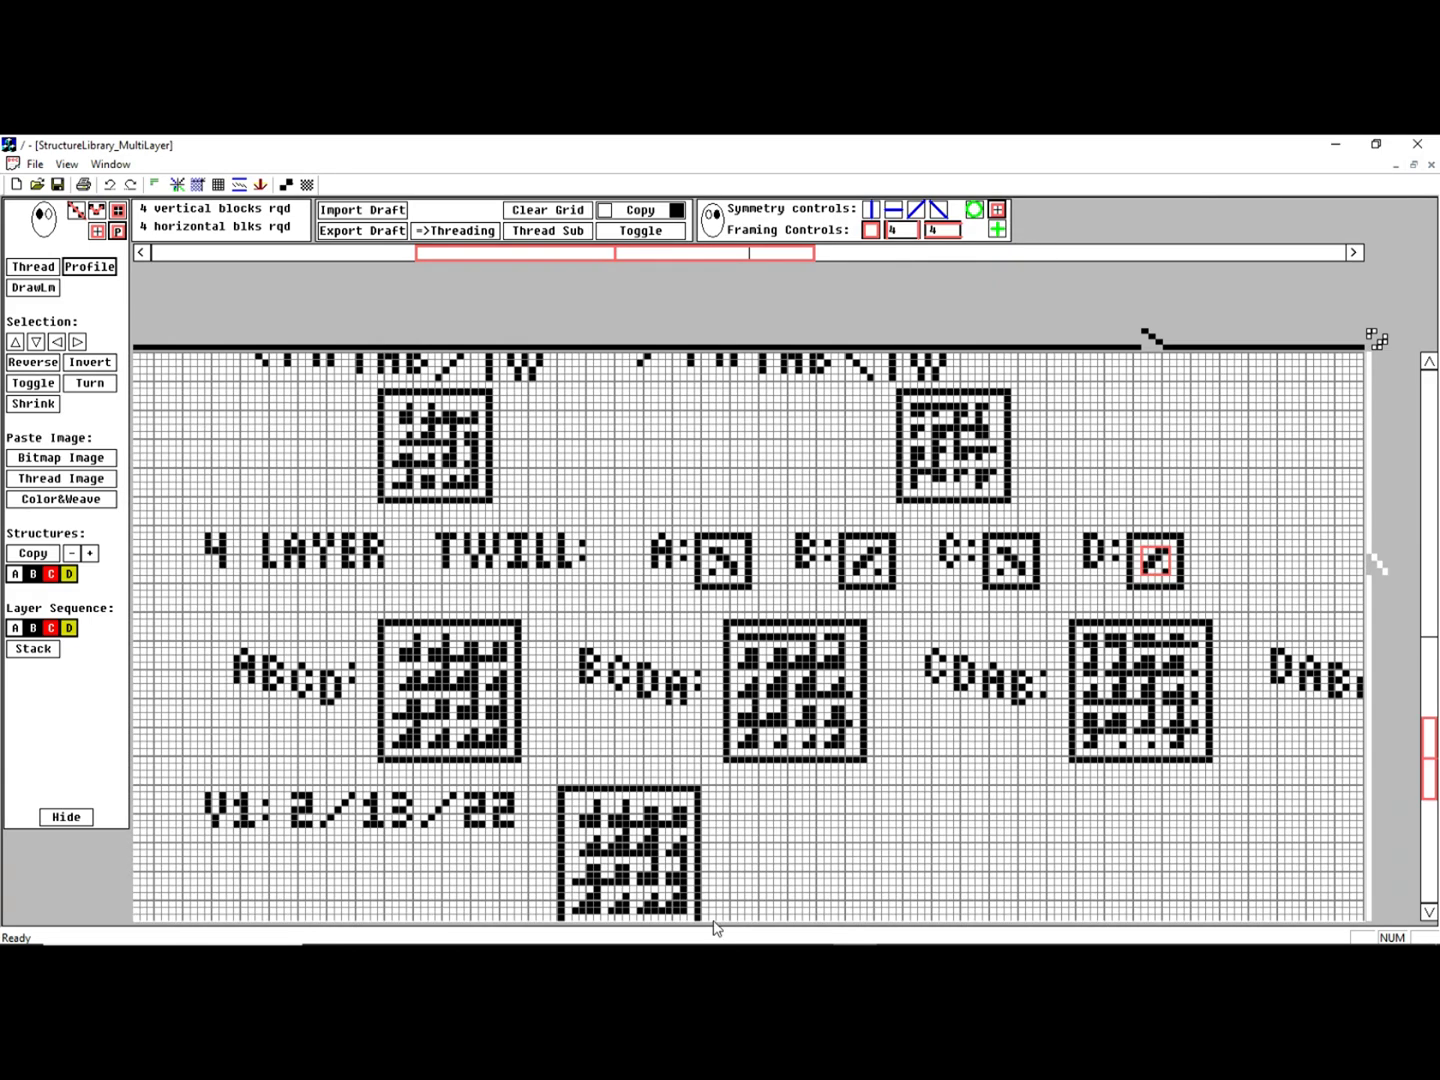
Undo the last paste of the A-B-C-D stack in the library
{"action": "key", "text": "ctrl+z"}
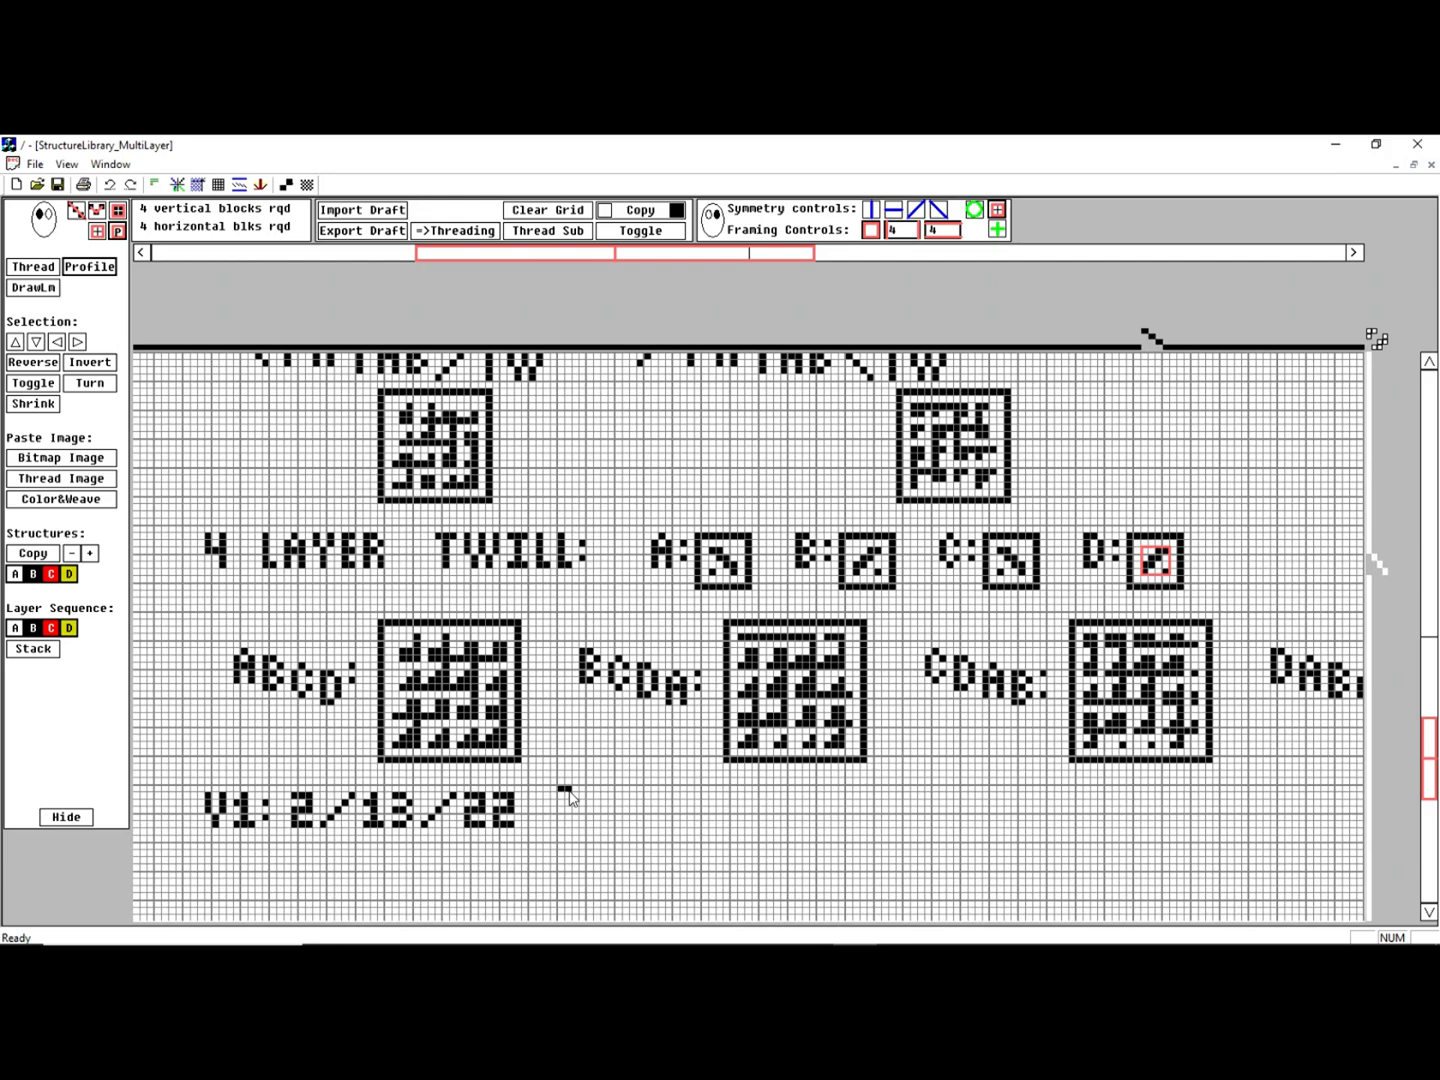
{"action": "left_click", "coordinate": [565, 795]}
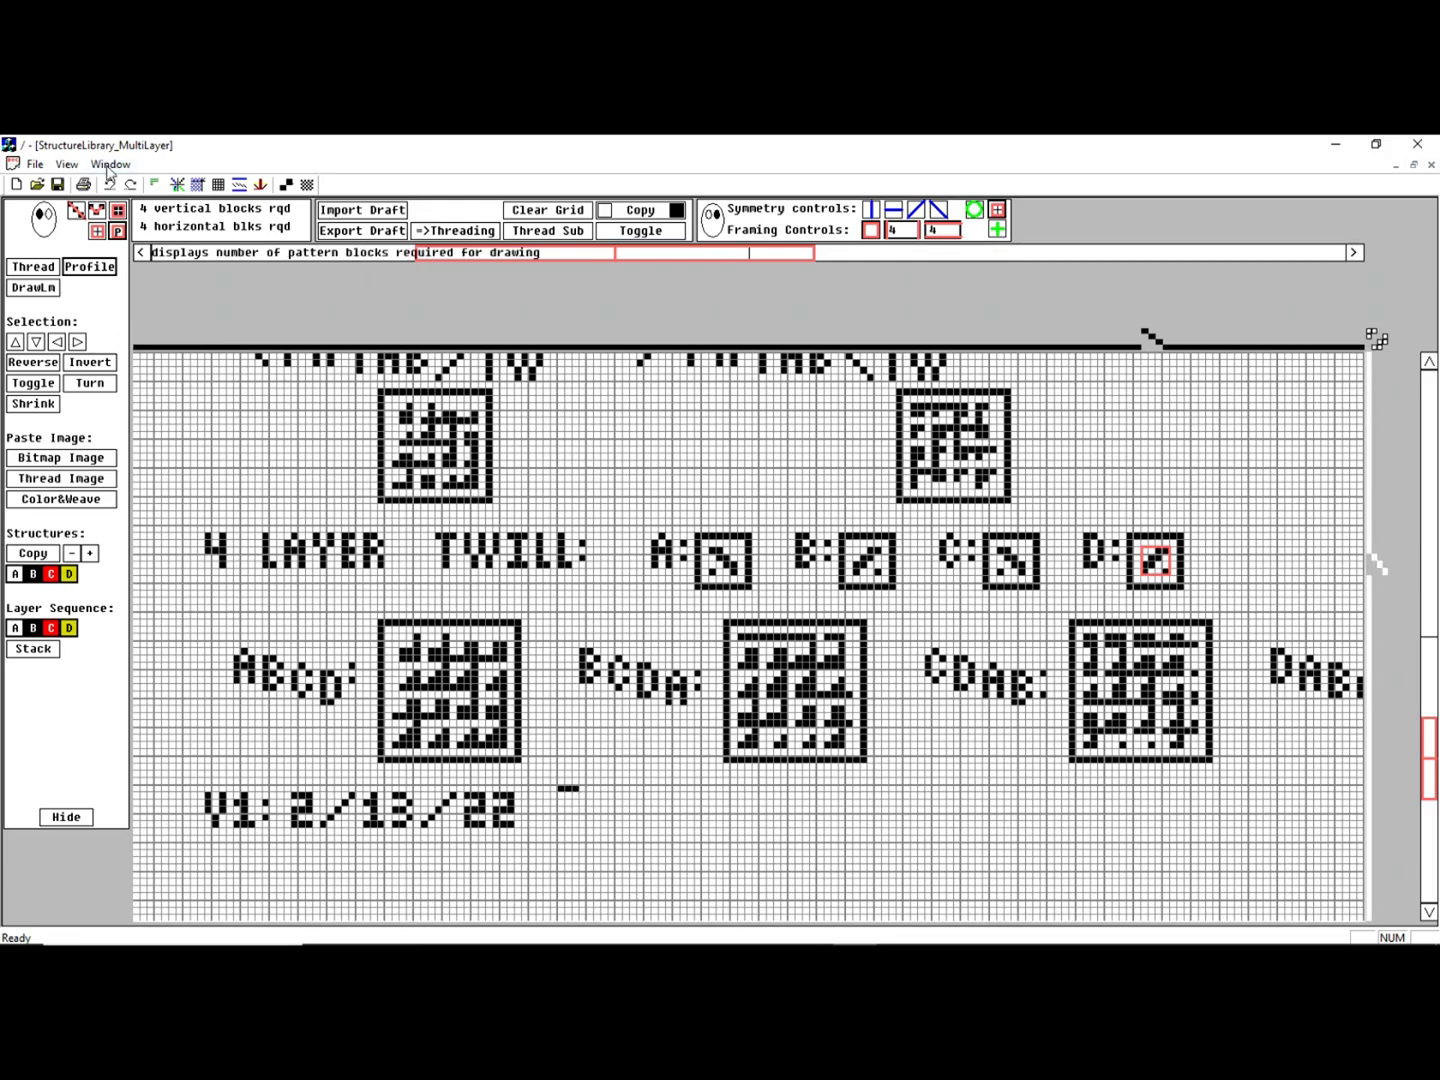
Switch to the Untitled draft, clear its grid and stack the layers in the sequence B-C-D-A
{"action": "left_click", "coordinate": [110, 164]}
{"action": "left_click", "coordinate": [176, 294]}
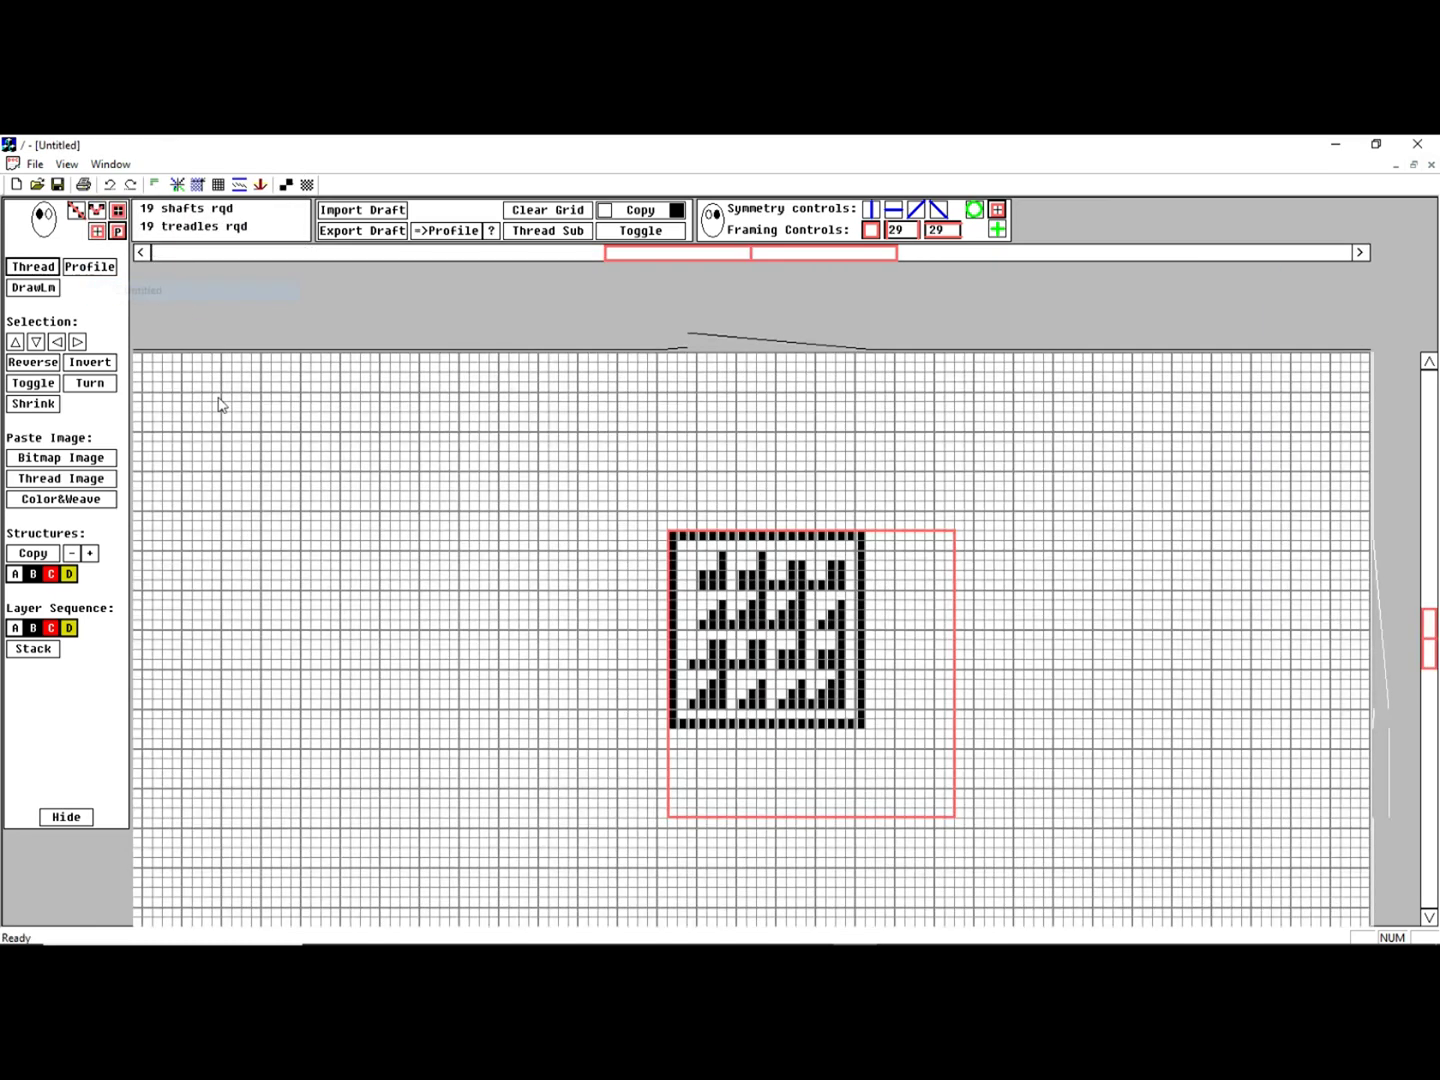
{"action": "left_click", "coordinate": [563, 218]}
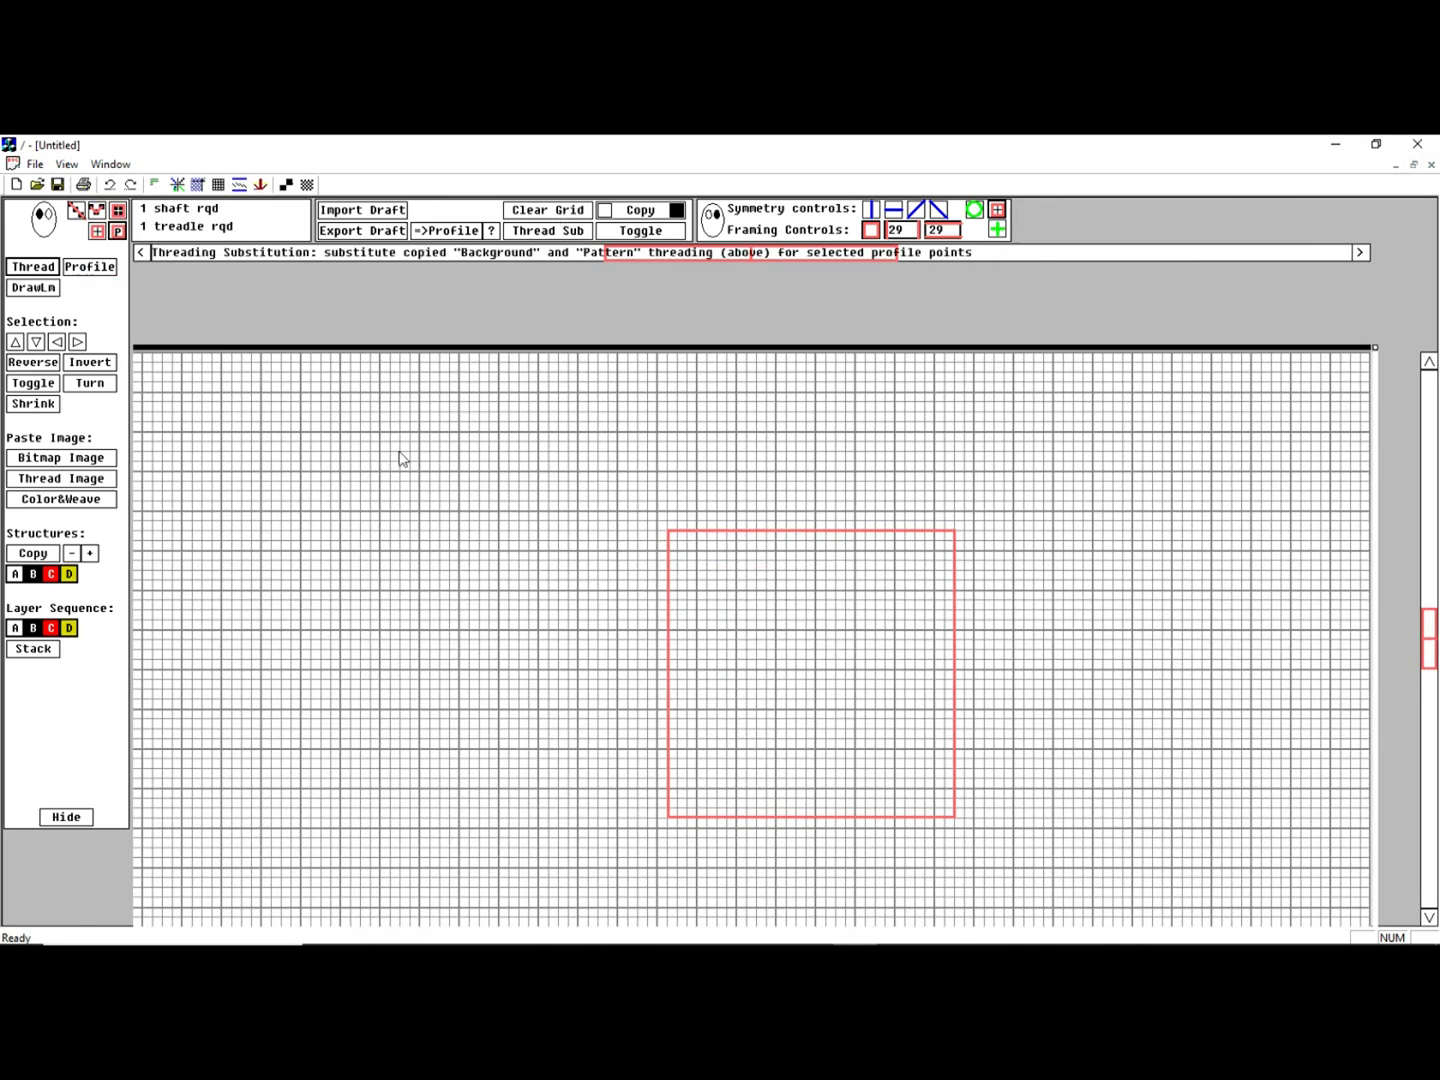
{"action": "left_click", "coordinate": [74, 631]}
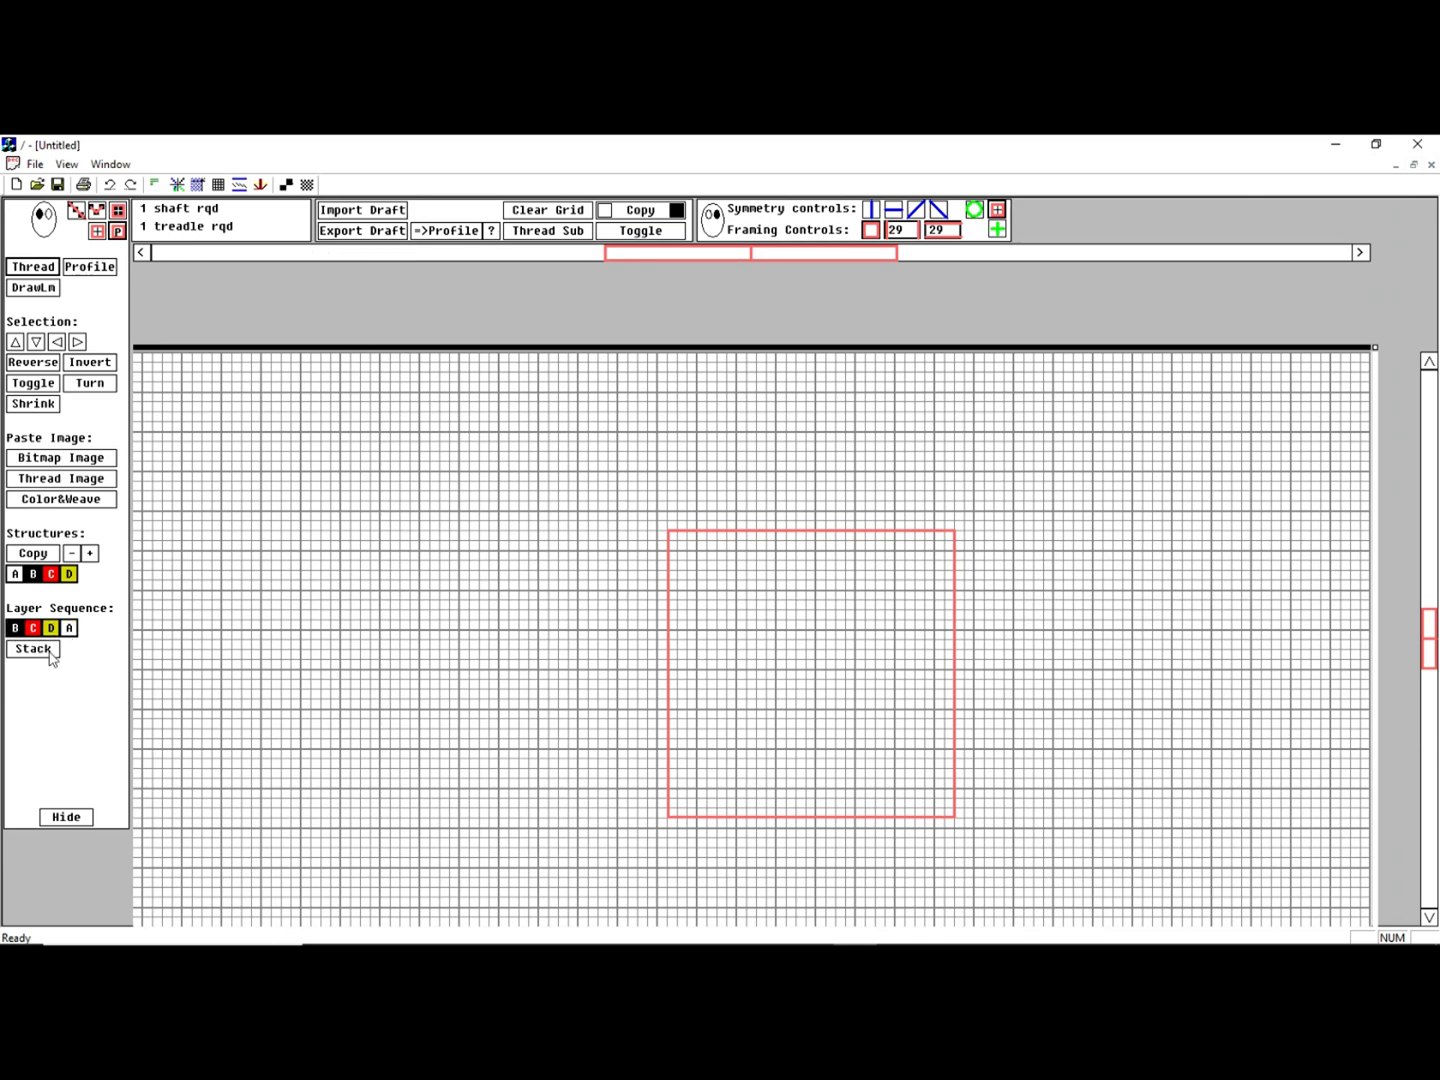
{"action": "left_click", "coordinate": [33, 651]}
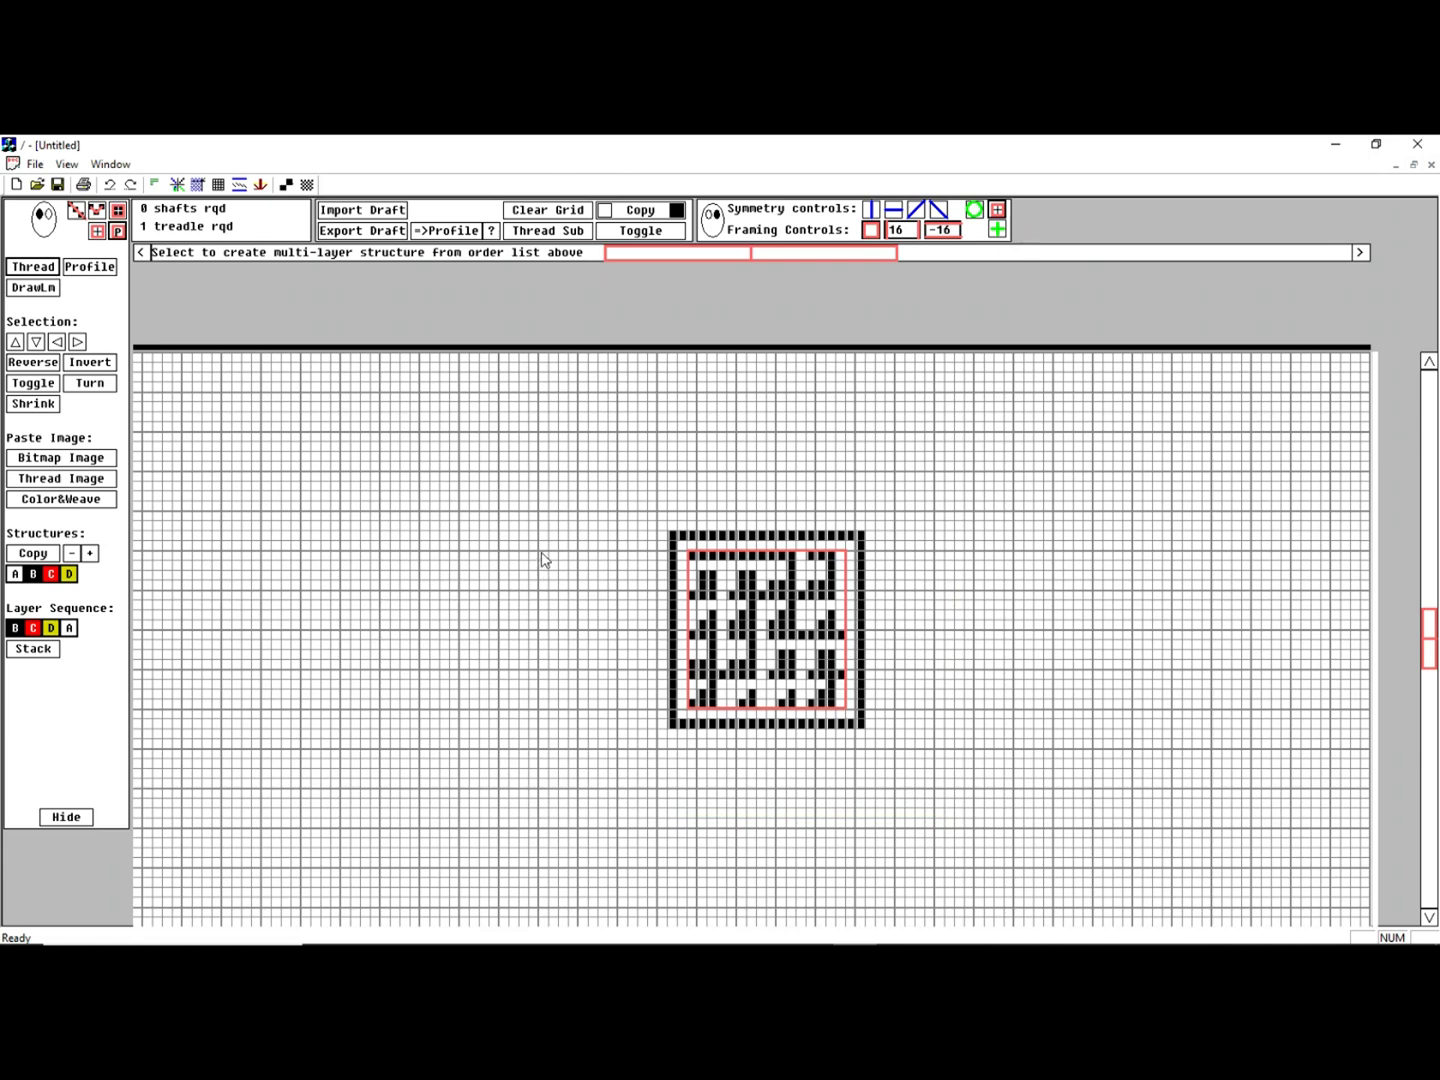
Copy the framed B-C-D-A stack and paste it below the BCDA example in StructureLibrary_MultiLayer
{"action": "left_click_drag", "start_coordinate": [675, 540], "coordinate": [1004, 826]}
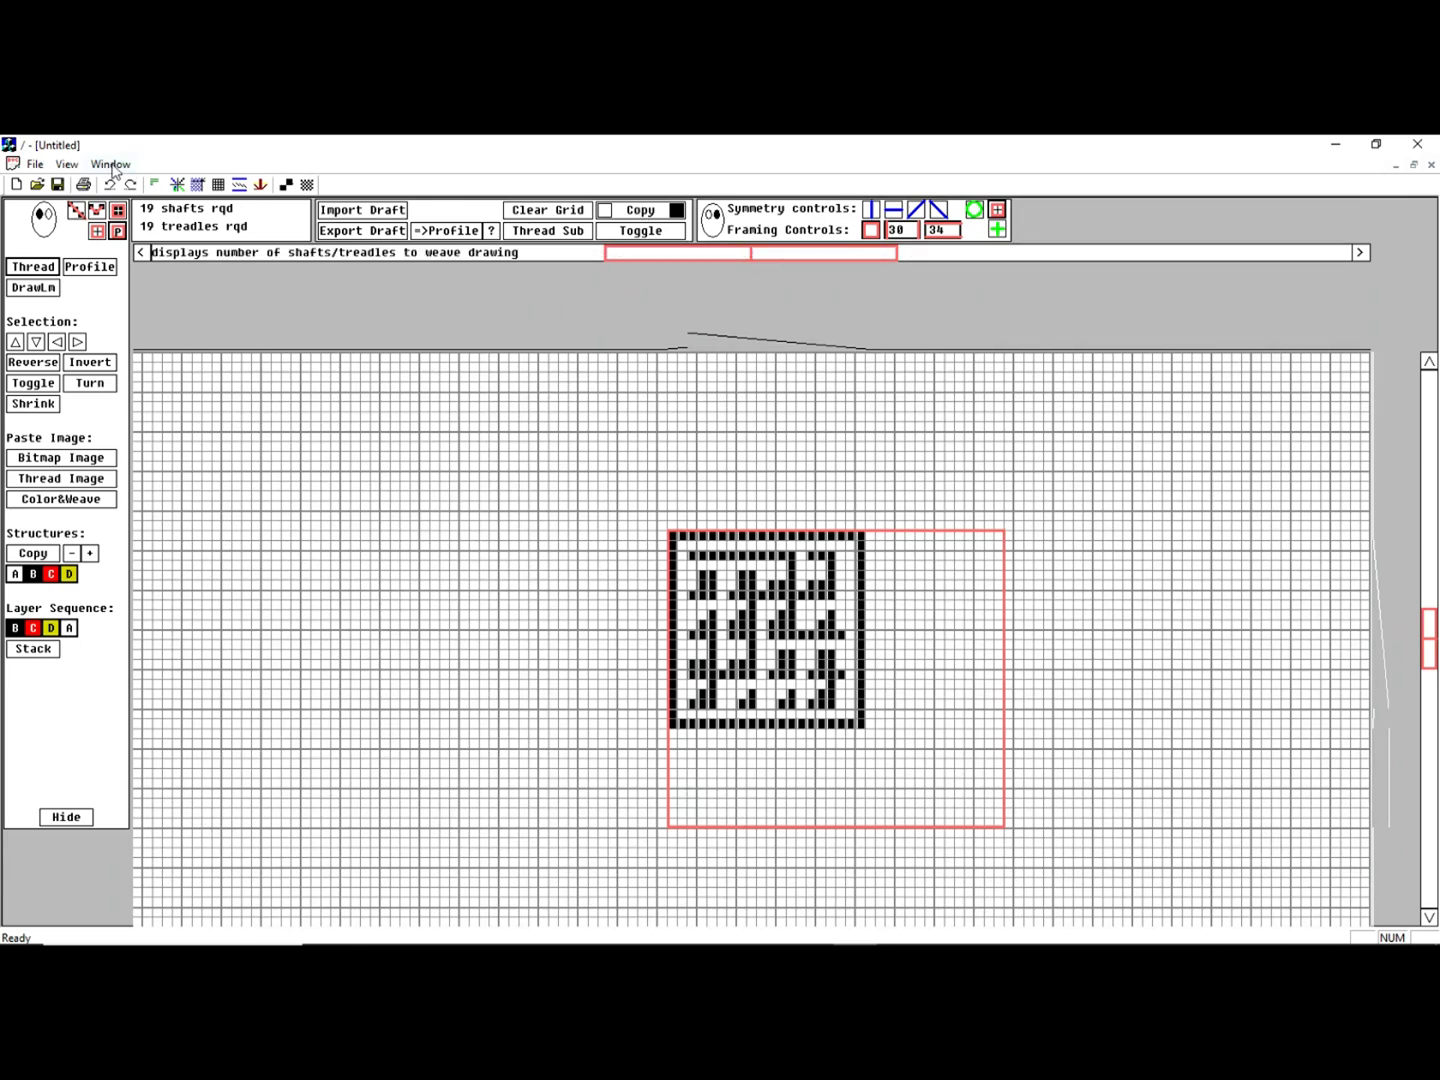
{"action": "left_click", "coordinate": [66, 164]}
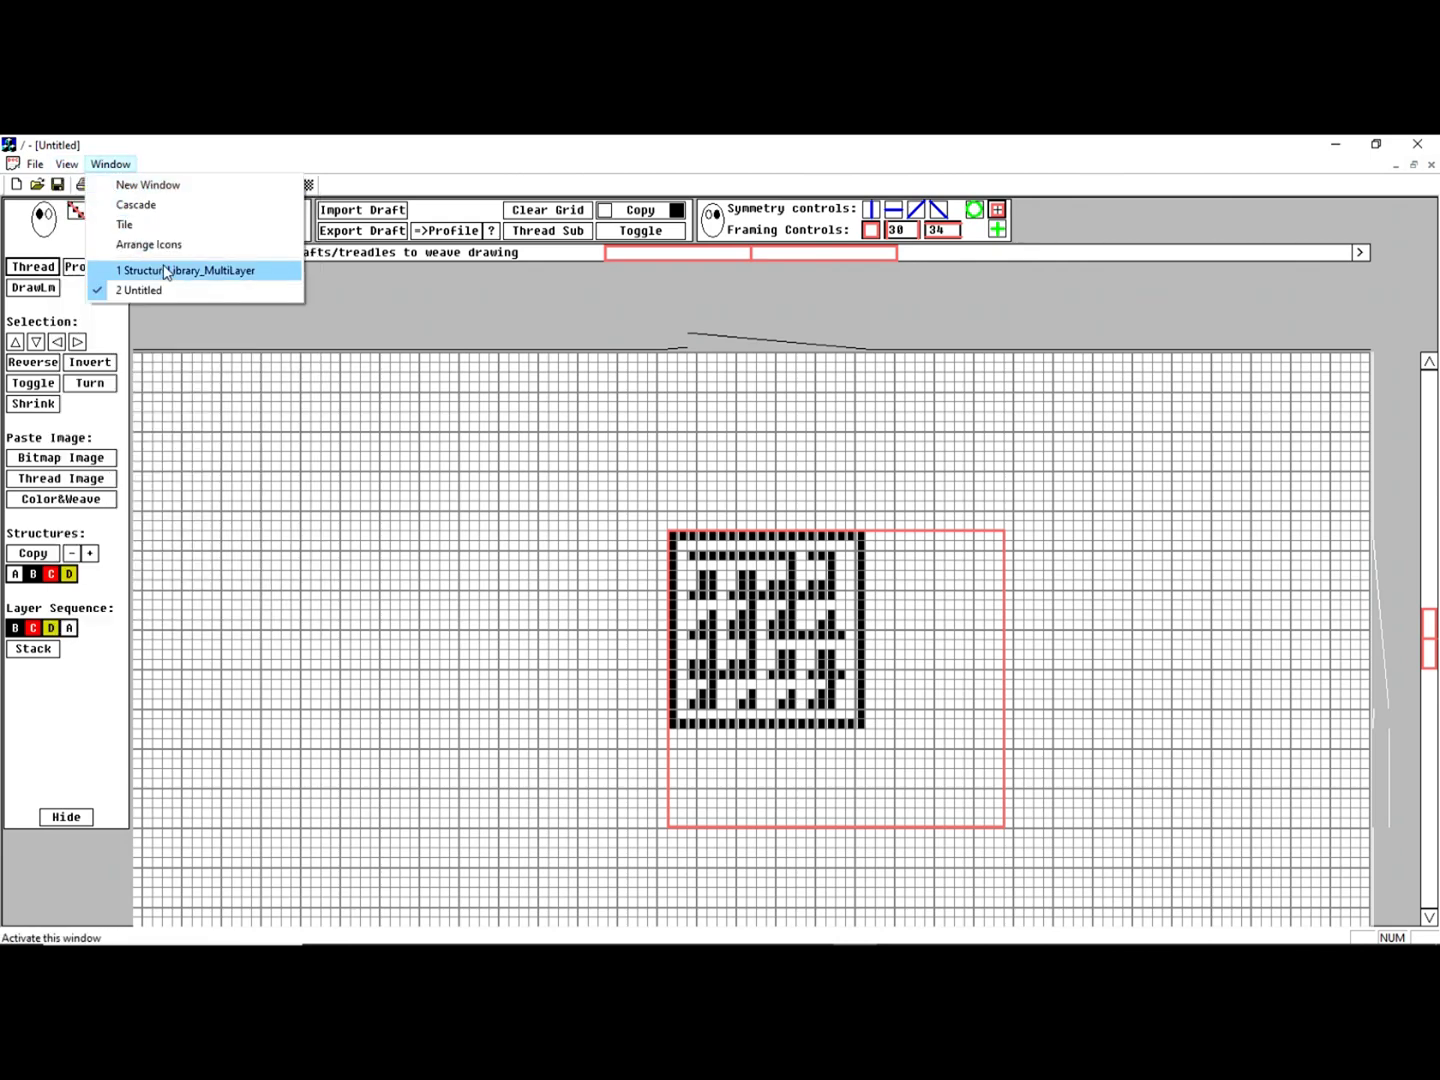
{"action": "left_click", "coordinate": [167, 272]}
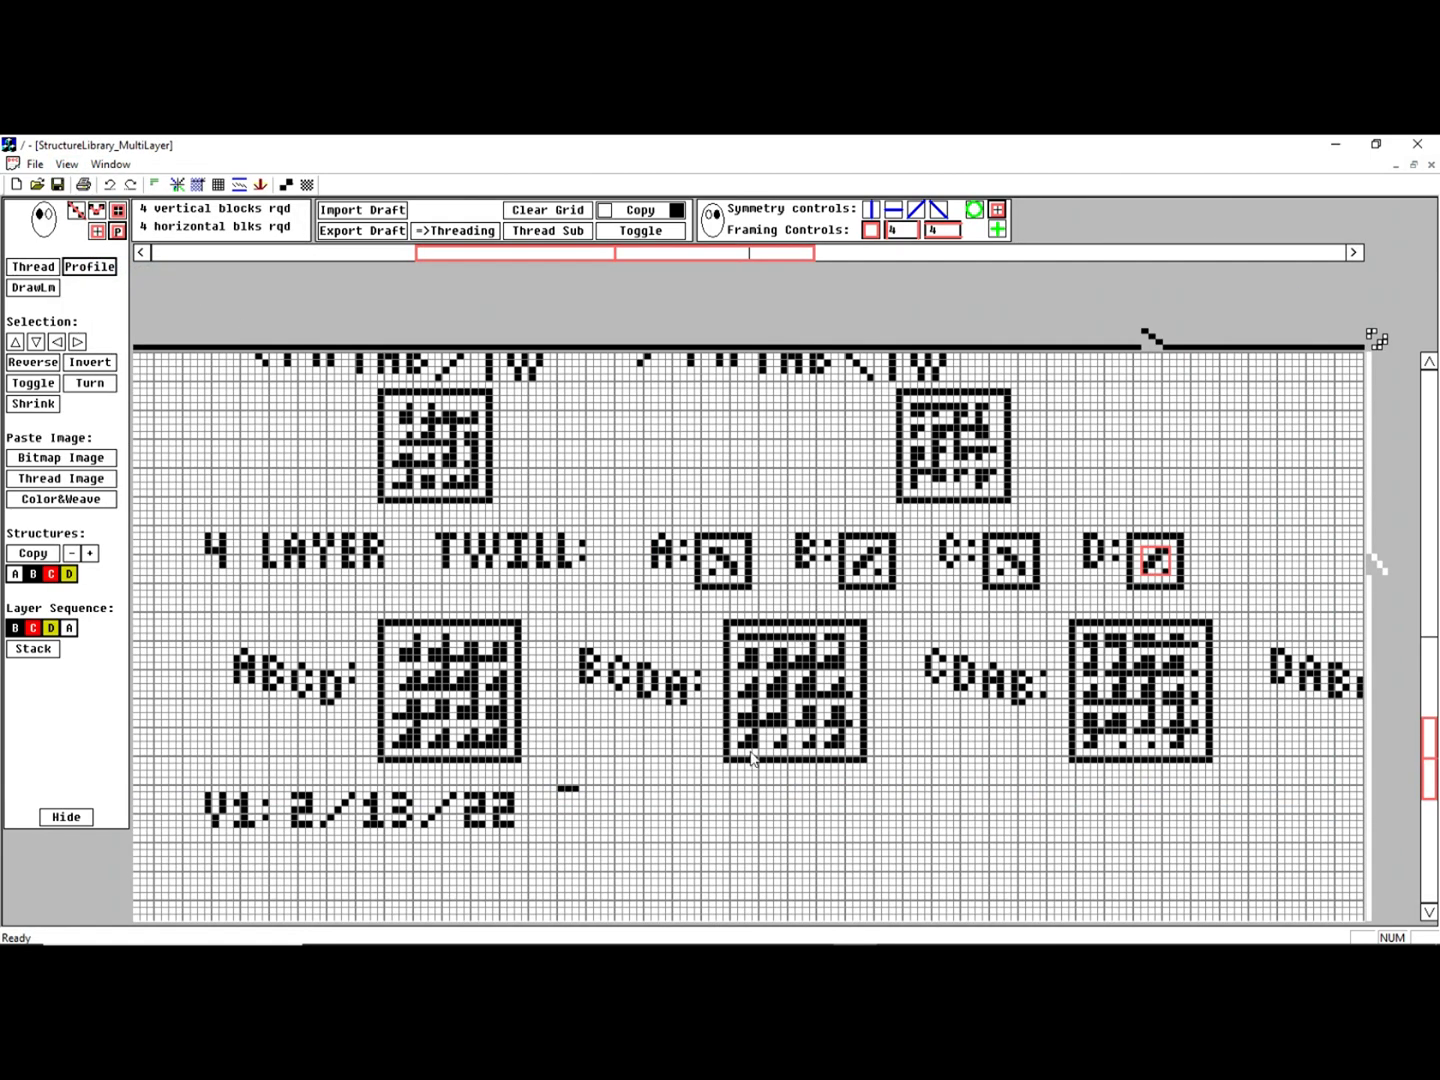
{"action": "left_click_drag", "start_coordinate": [735, 797], "coordinate": [897, 913]}
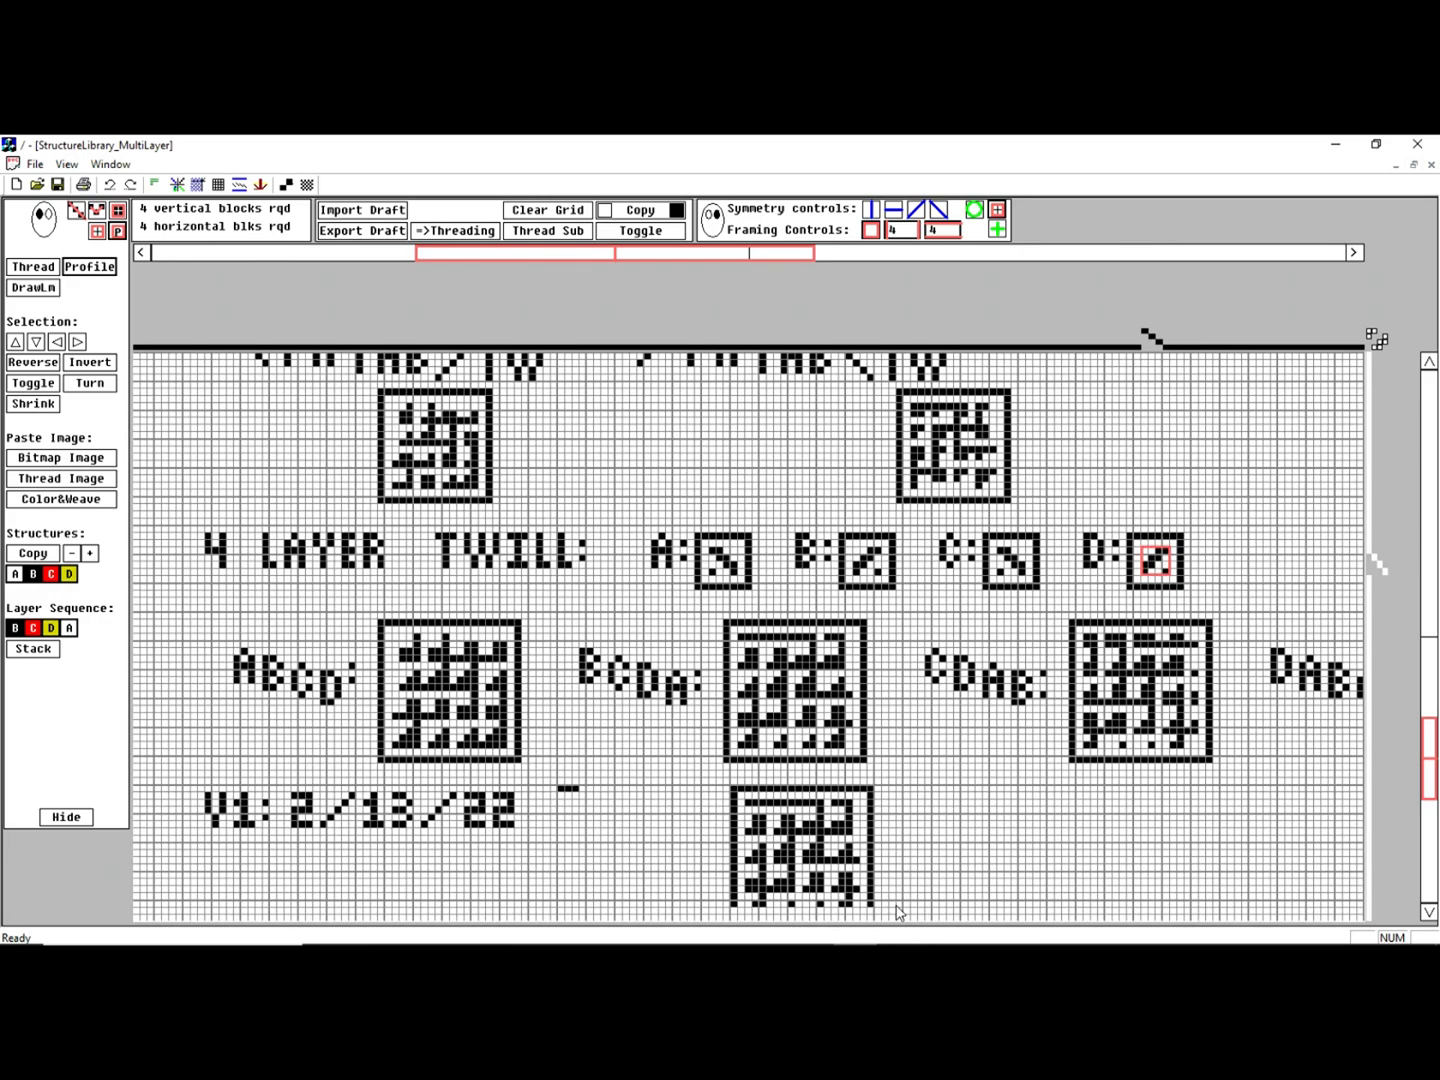
Return to the Untitled draft, stack the layers in the sequence C-D-A-B and select the framed structure
{"action": "left_click", "coordinate": [219, 185]}
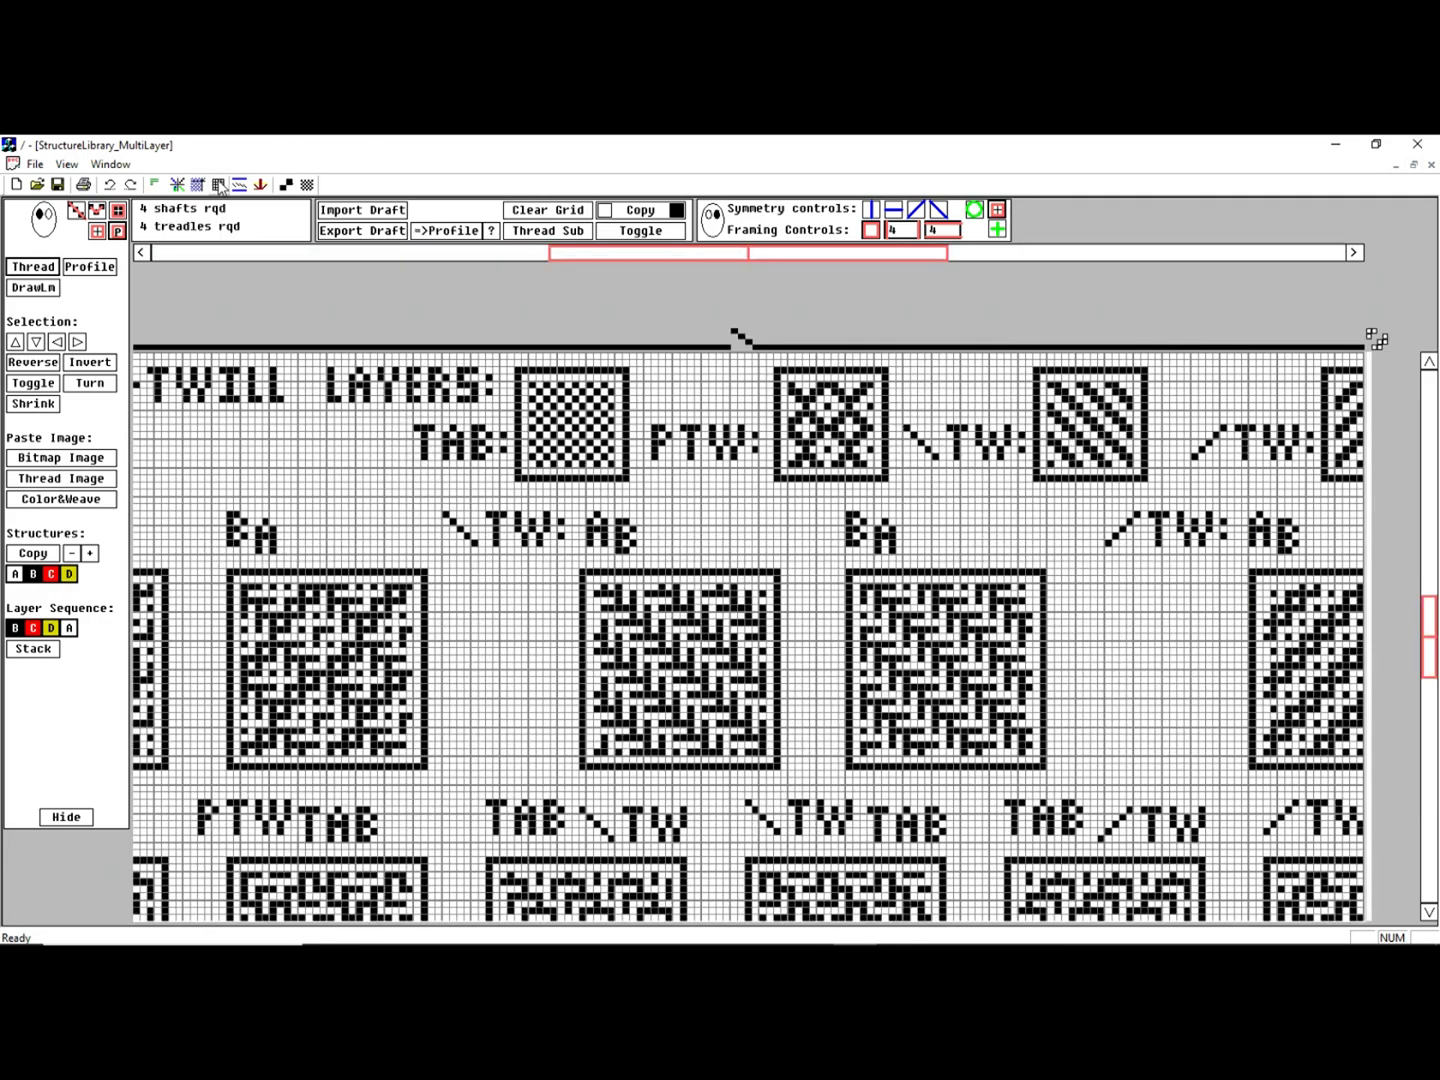
{"action": "left_click", "coordinate": [110, 165]}
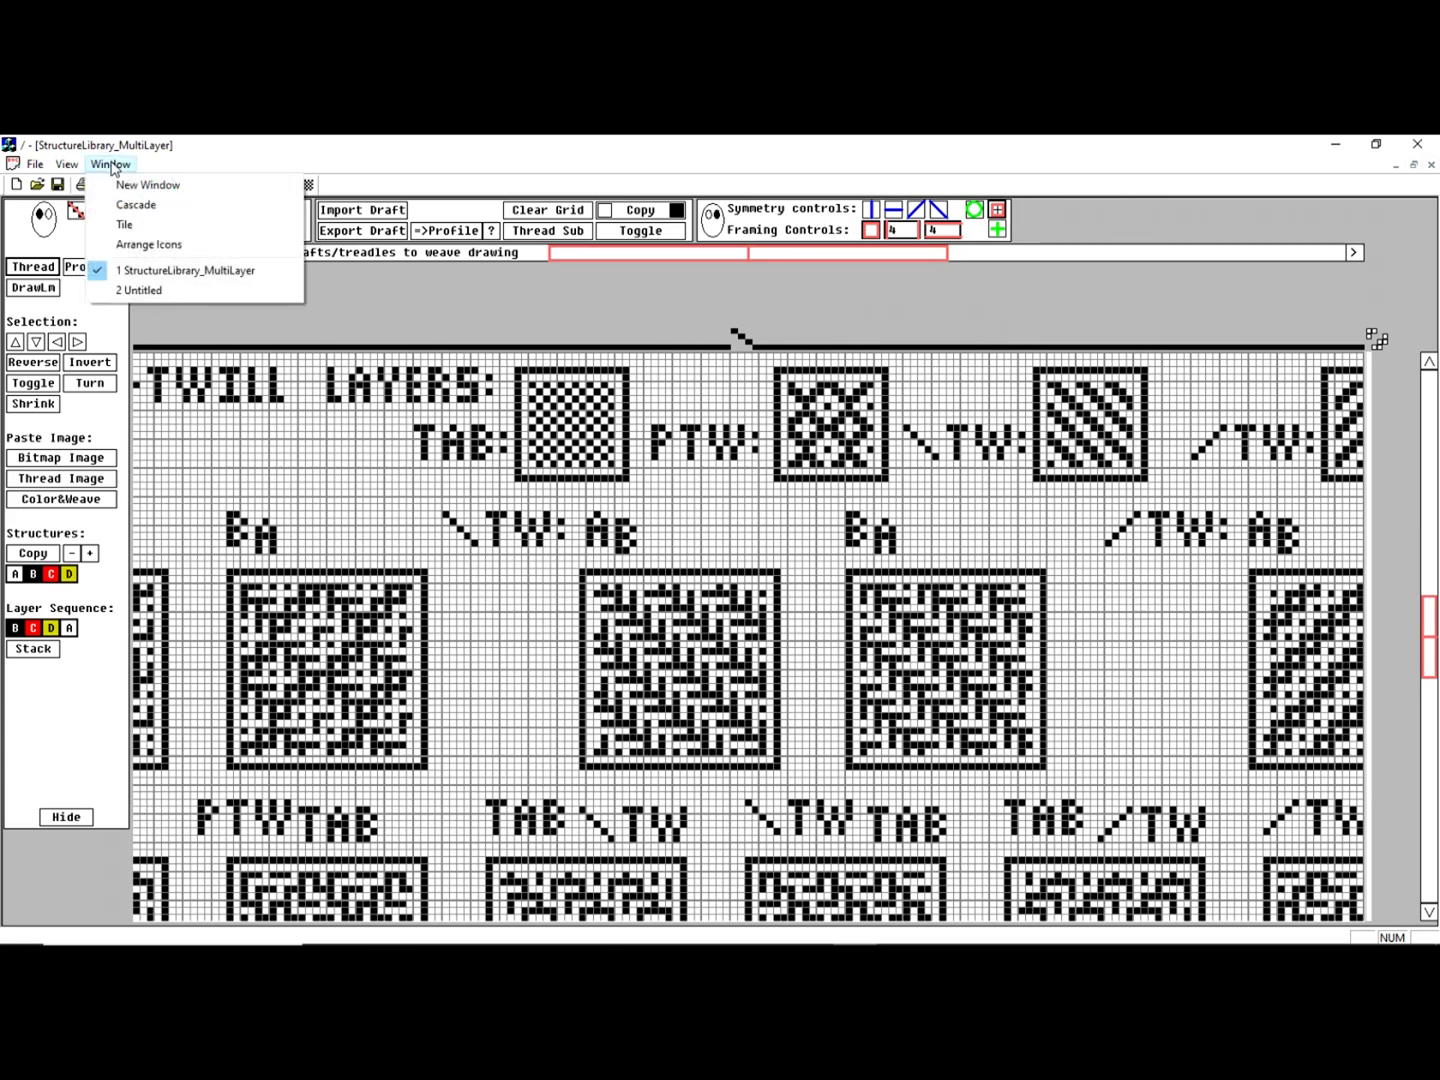
{"action": "left_click", "coordinate": [163, 288]}
{"action": "mouse_move", "coordinate": [84, 623]}
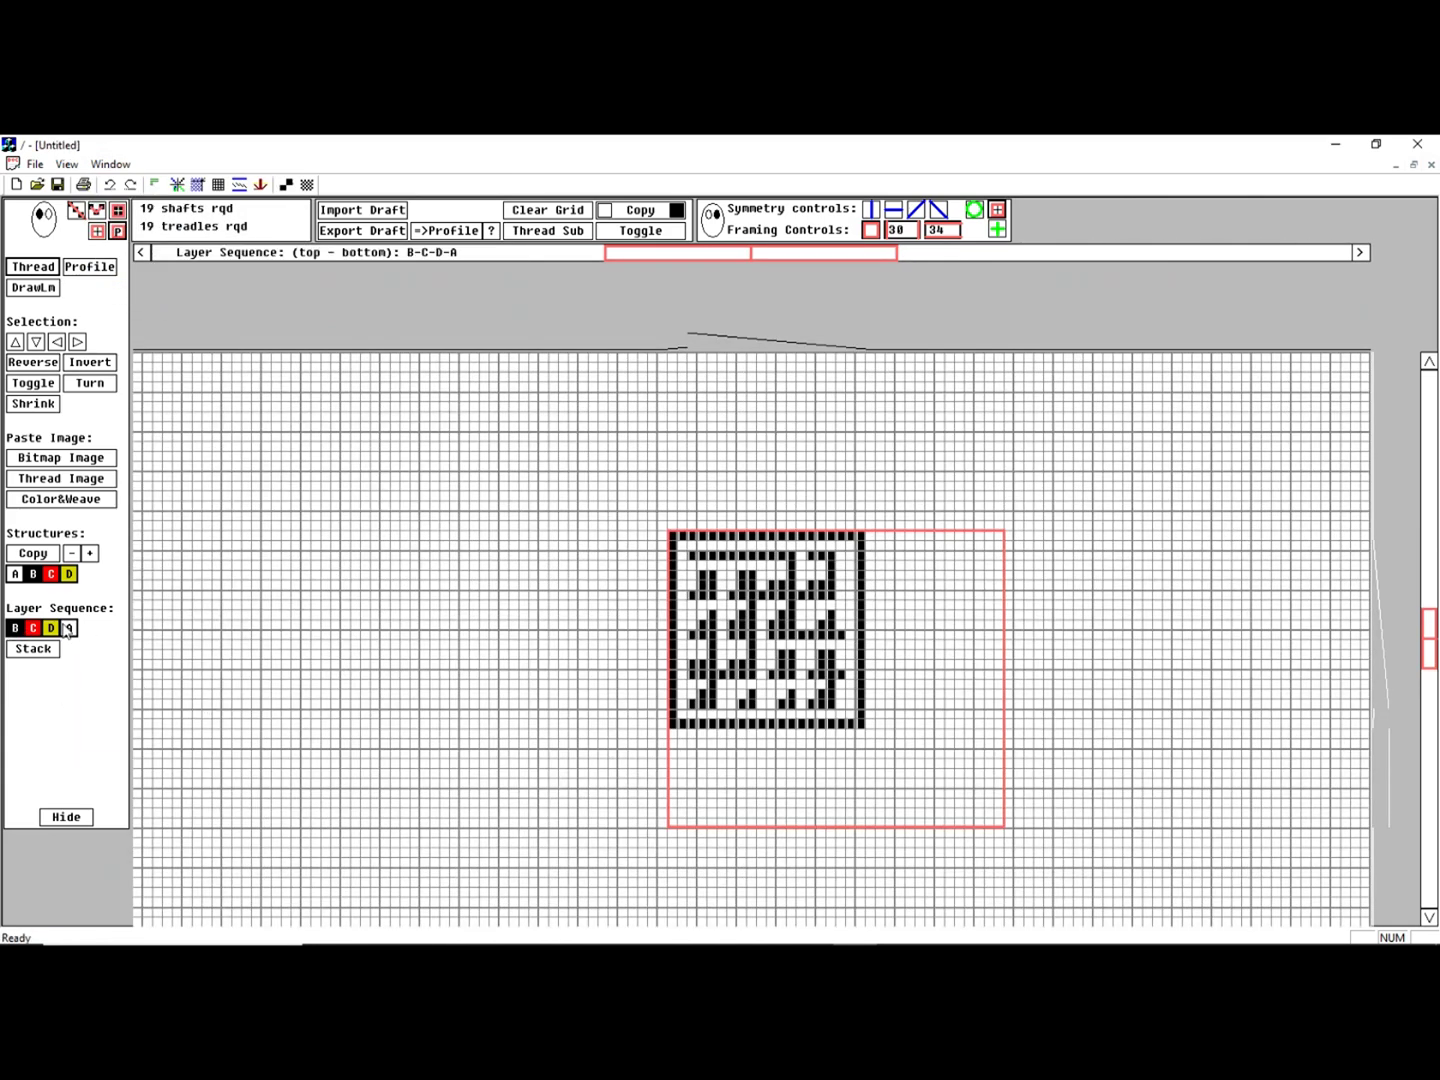
{"action": "left_click", "coordinate": [68, 628]}
{"action": "left_click", "coordinate": [41, 650]}
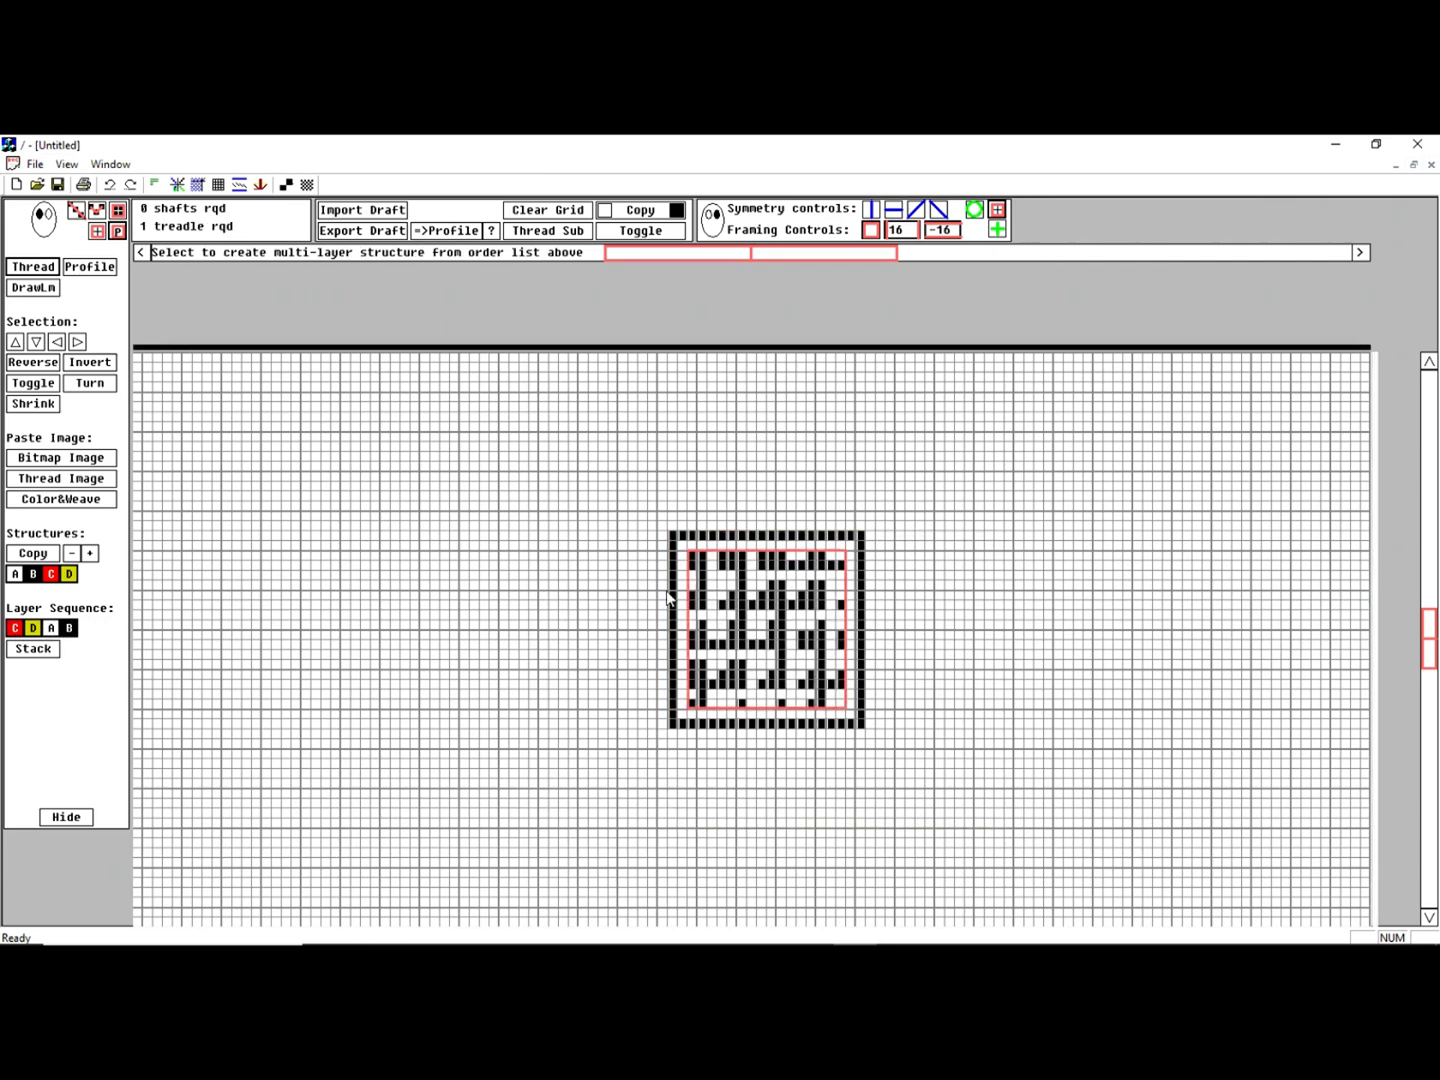
{"action": "left_click_drag", "start_coordinate": [671, 541], "coordinate": [915, 778]}
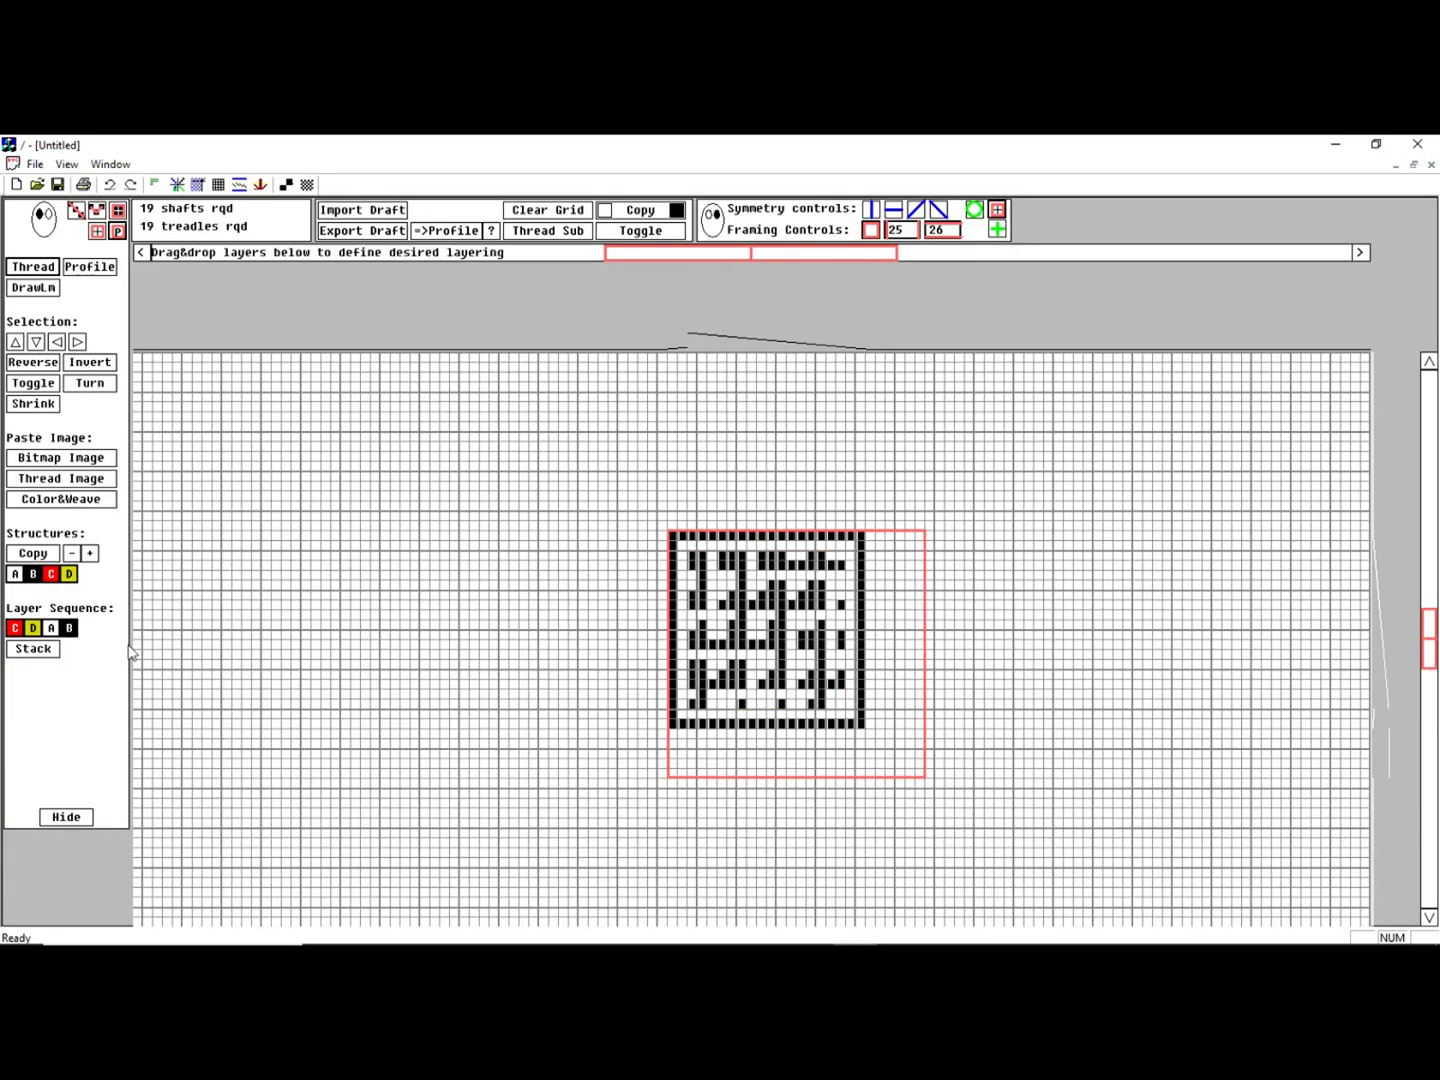
Reorder the layer sequence to D-A-B-C and stack it into a multi-layer structure
{"action": "left_click_drag", "start_coordinate": [12, 630], "coordinate": [78, 640]}
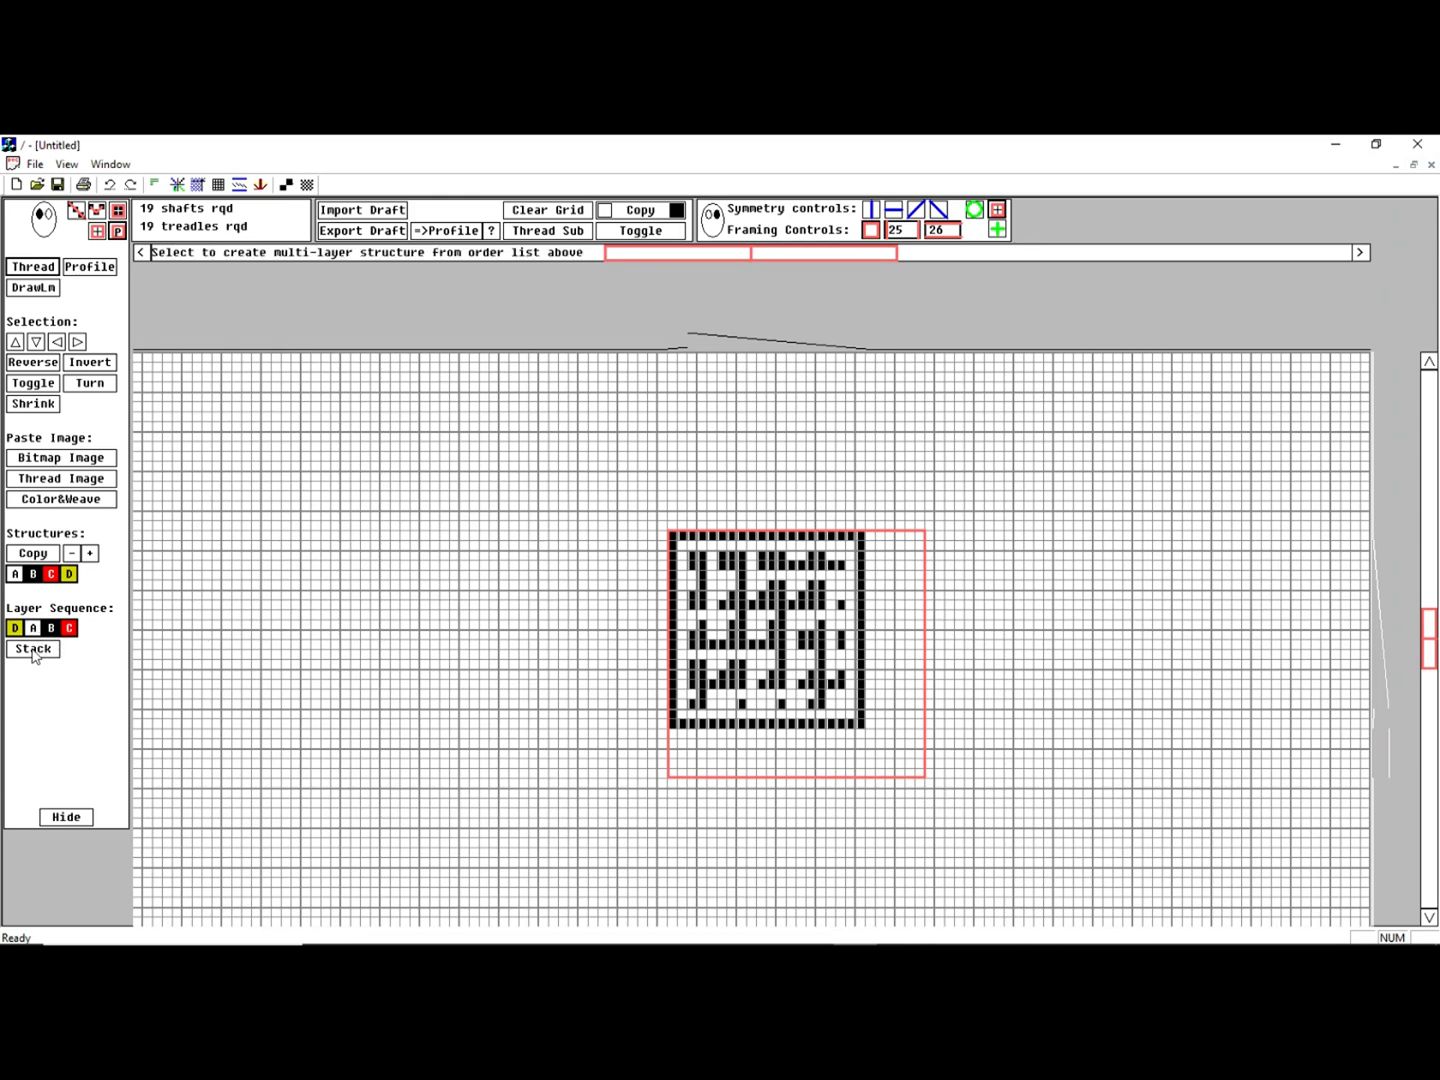
{"action": "left_click", "coordinate": [32, 649]}
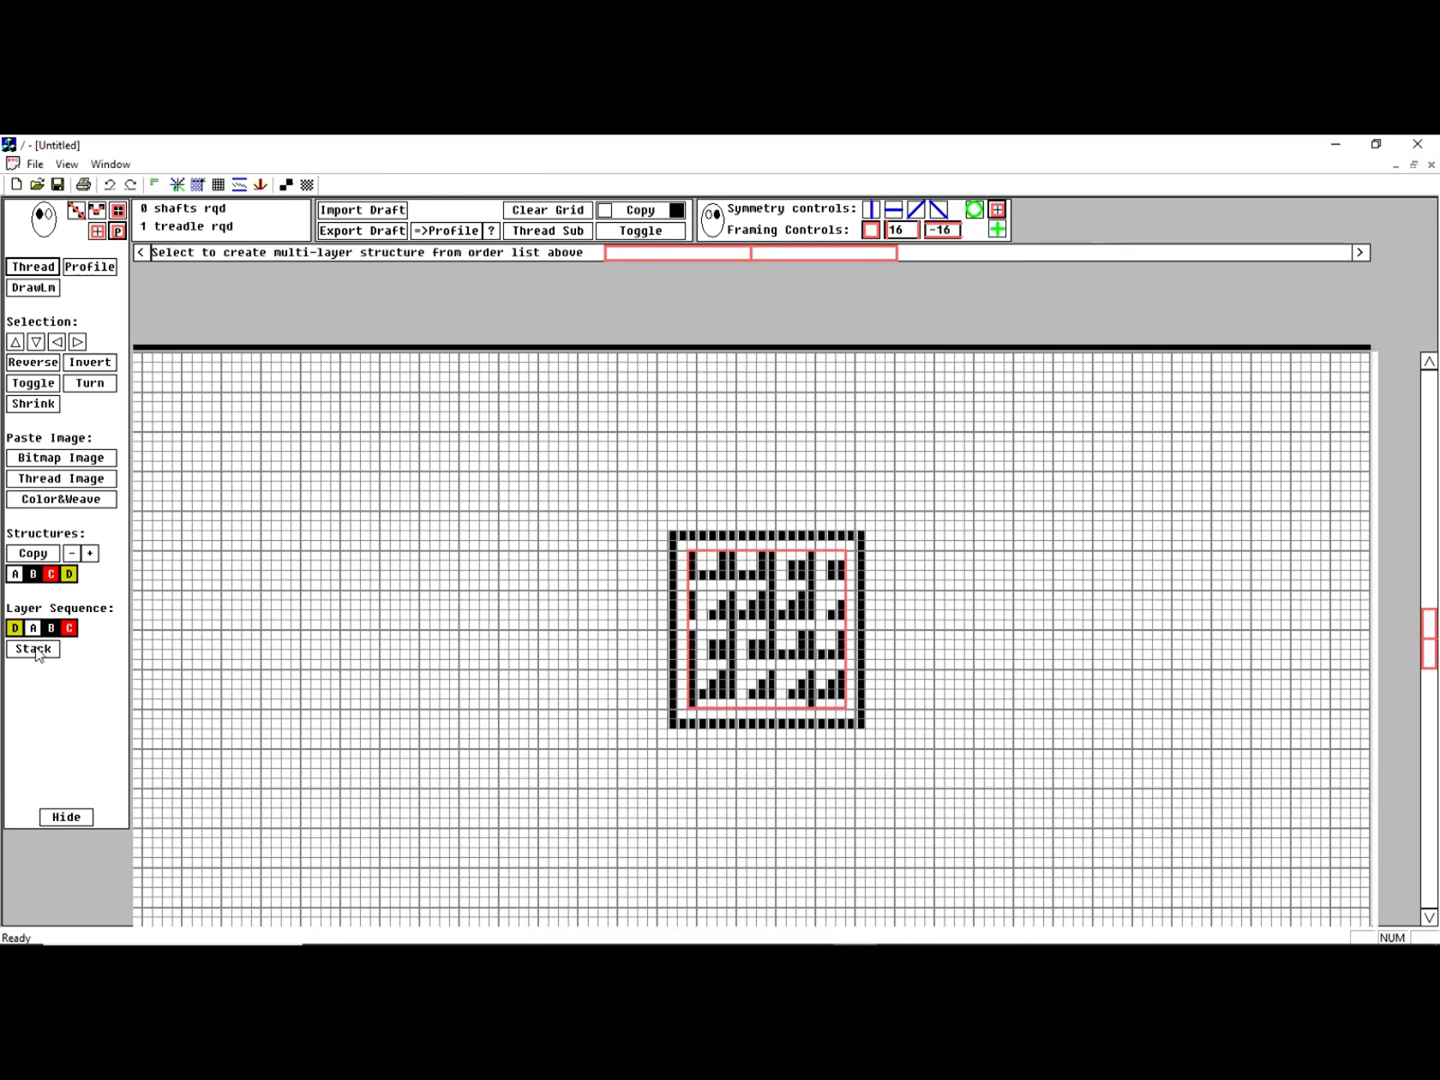
Copy the framed D-A-B-C stack, paste it beside the DABC example in StructureLibrary_MultiLayer, and remove the pasted test structures
{"action": "left_click_drag", "start_coordinate": [678, 540], "coordinate": [967, 810]}
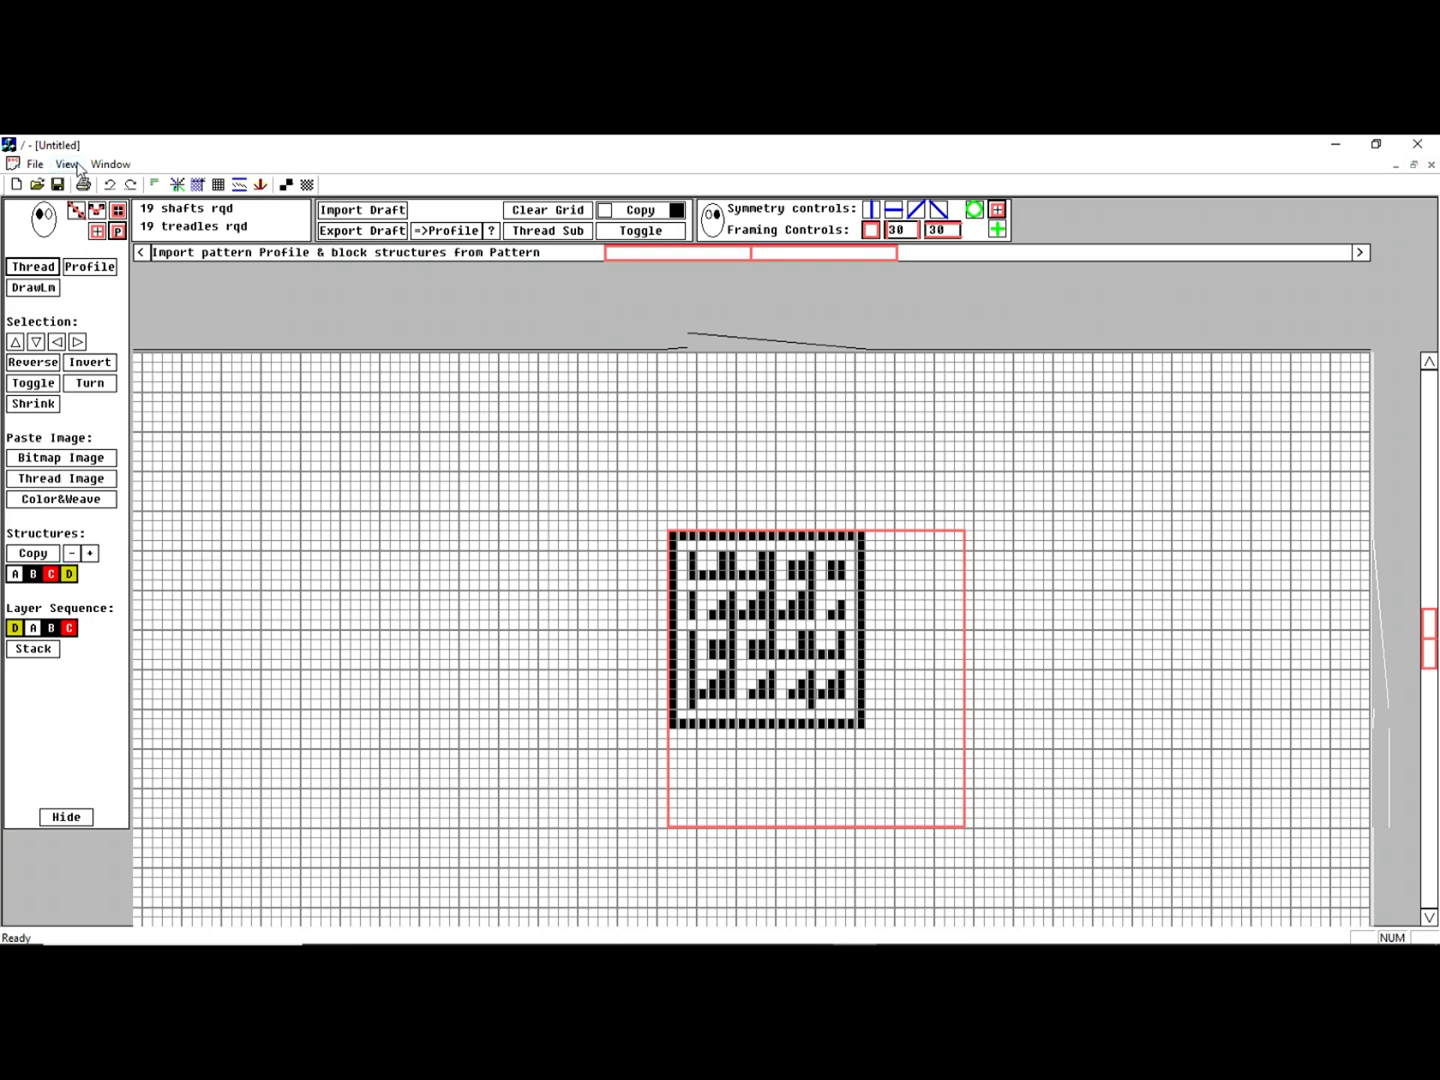
{"action": "left_click", "coordinate": [110, 164]}
{"action": "left_click", "coordinate": [160, 267]}
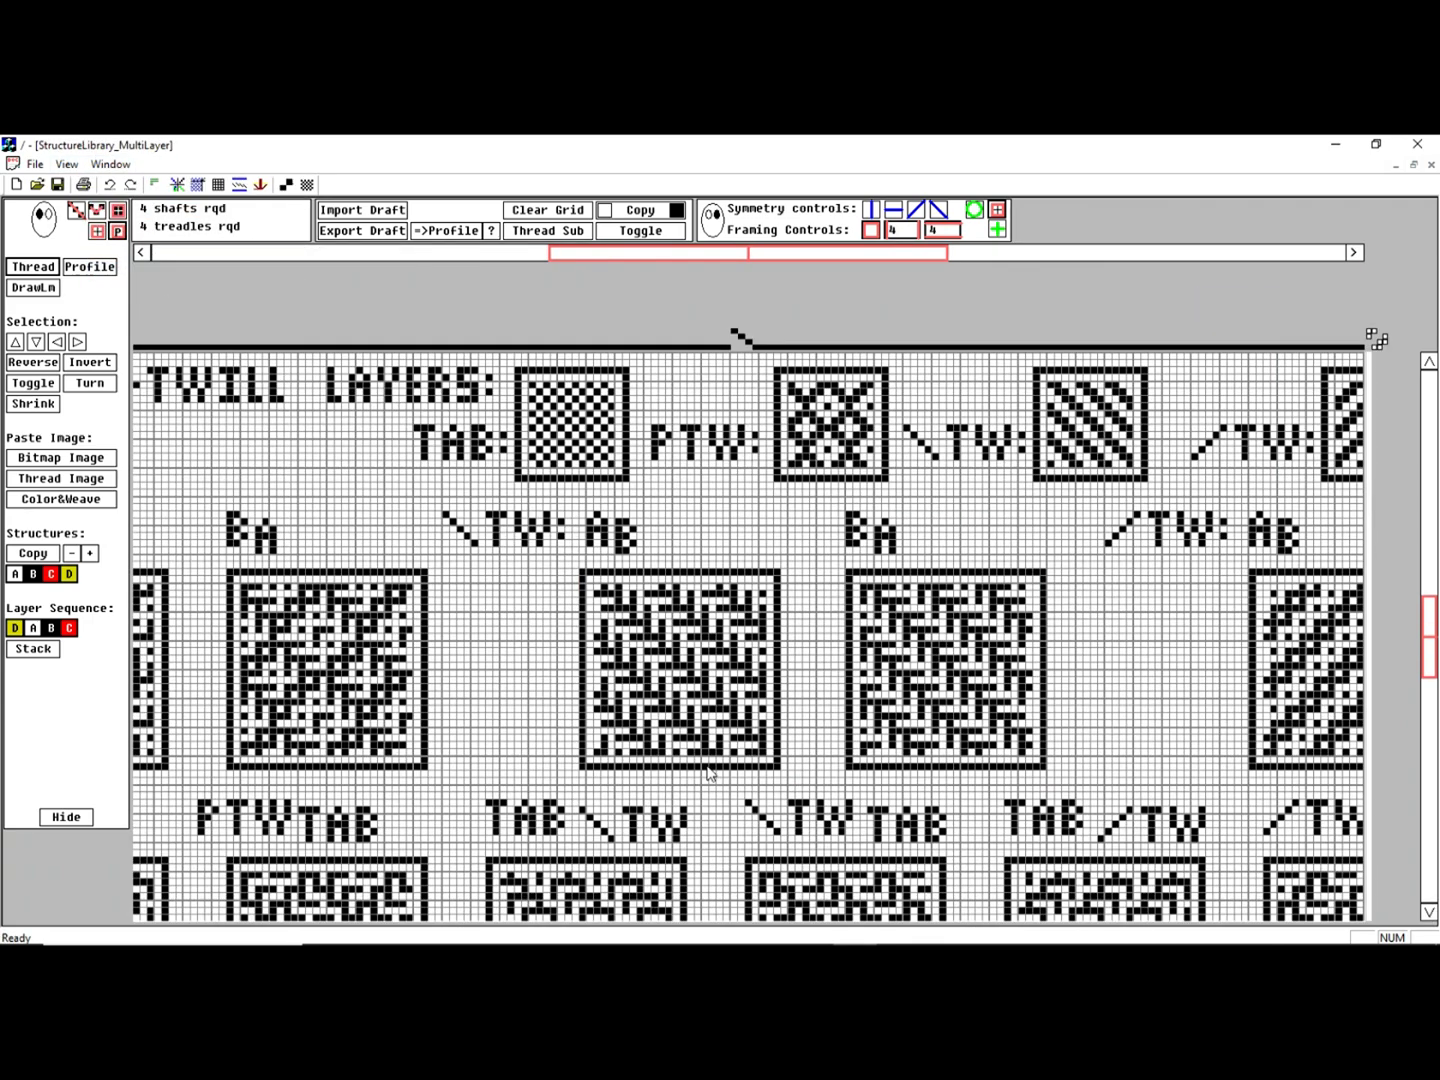
{"action": "scroll", "coordinate": [788, 728], "scroll_direction": "down", "scroll_amount": 1}
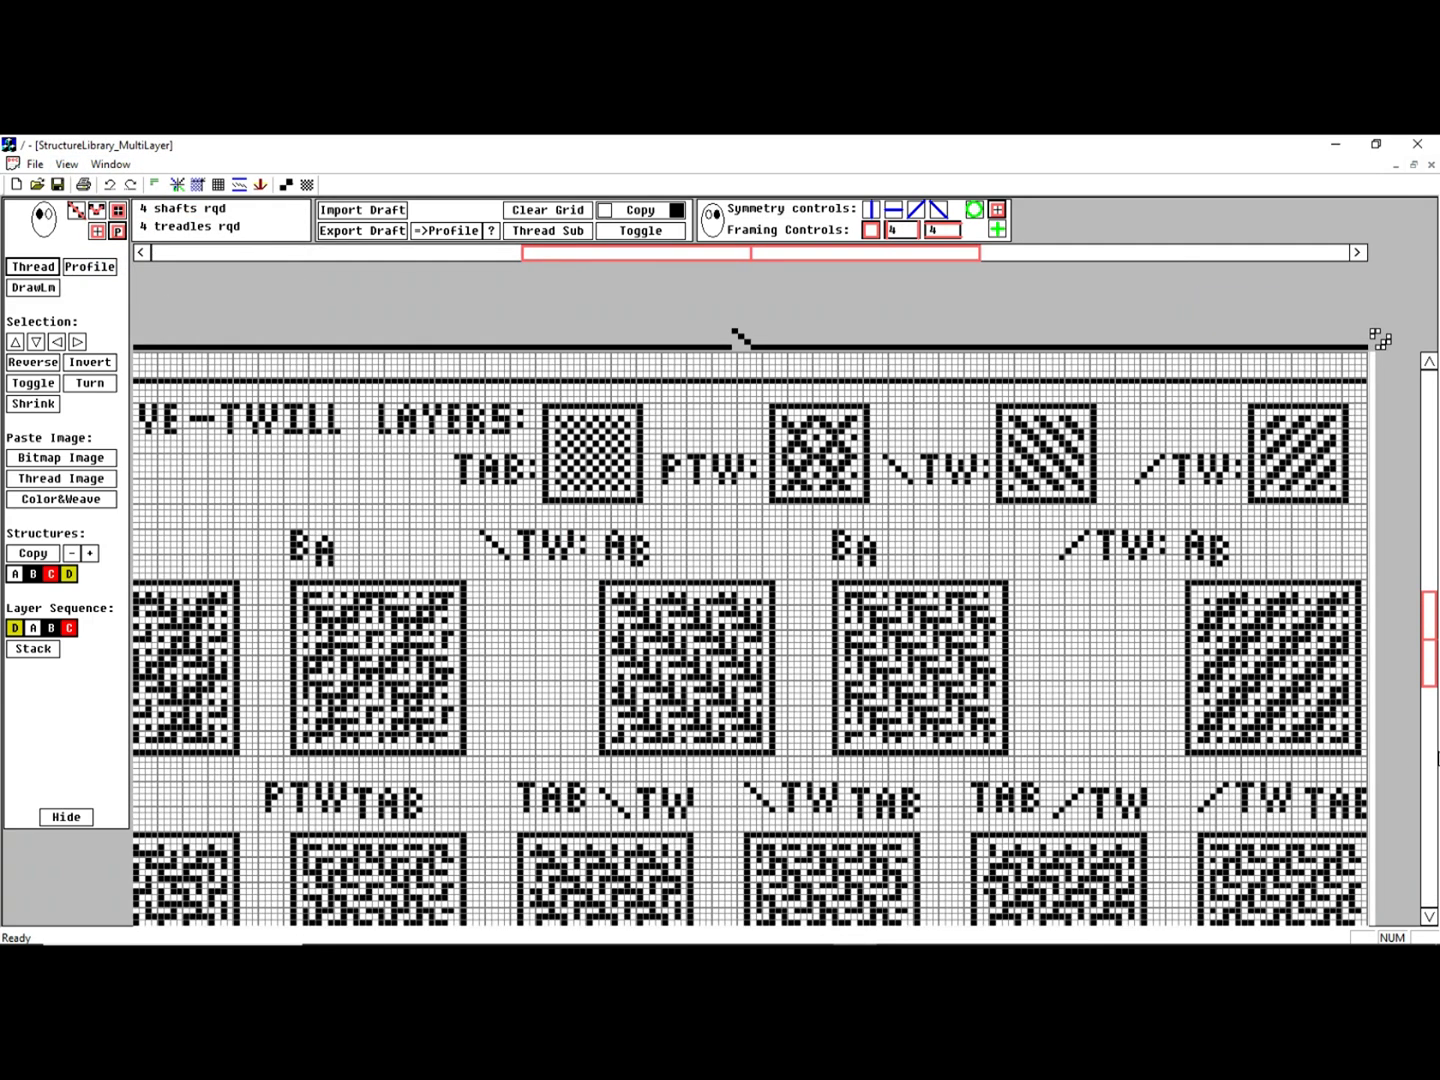
{"action": "left_click", "coordinate": [1429, 758]}
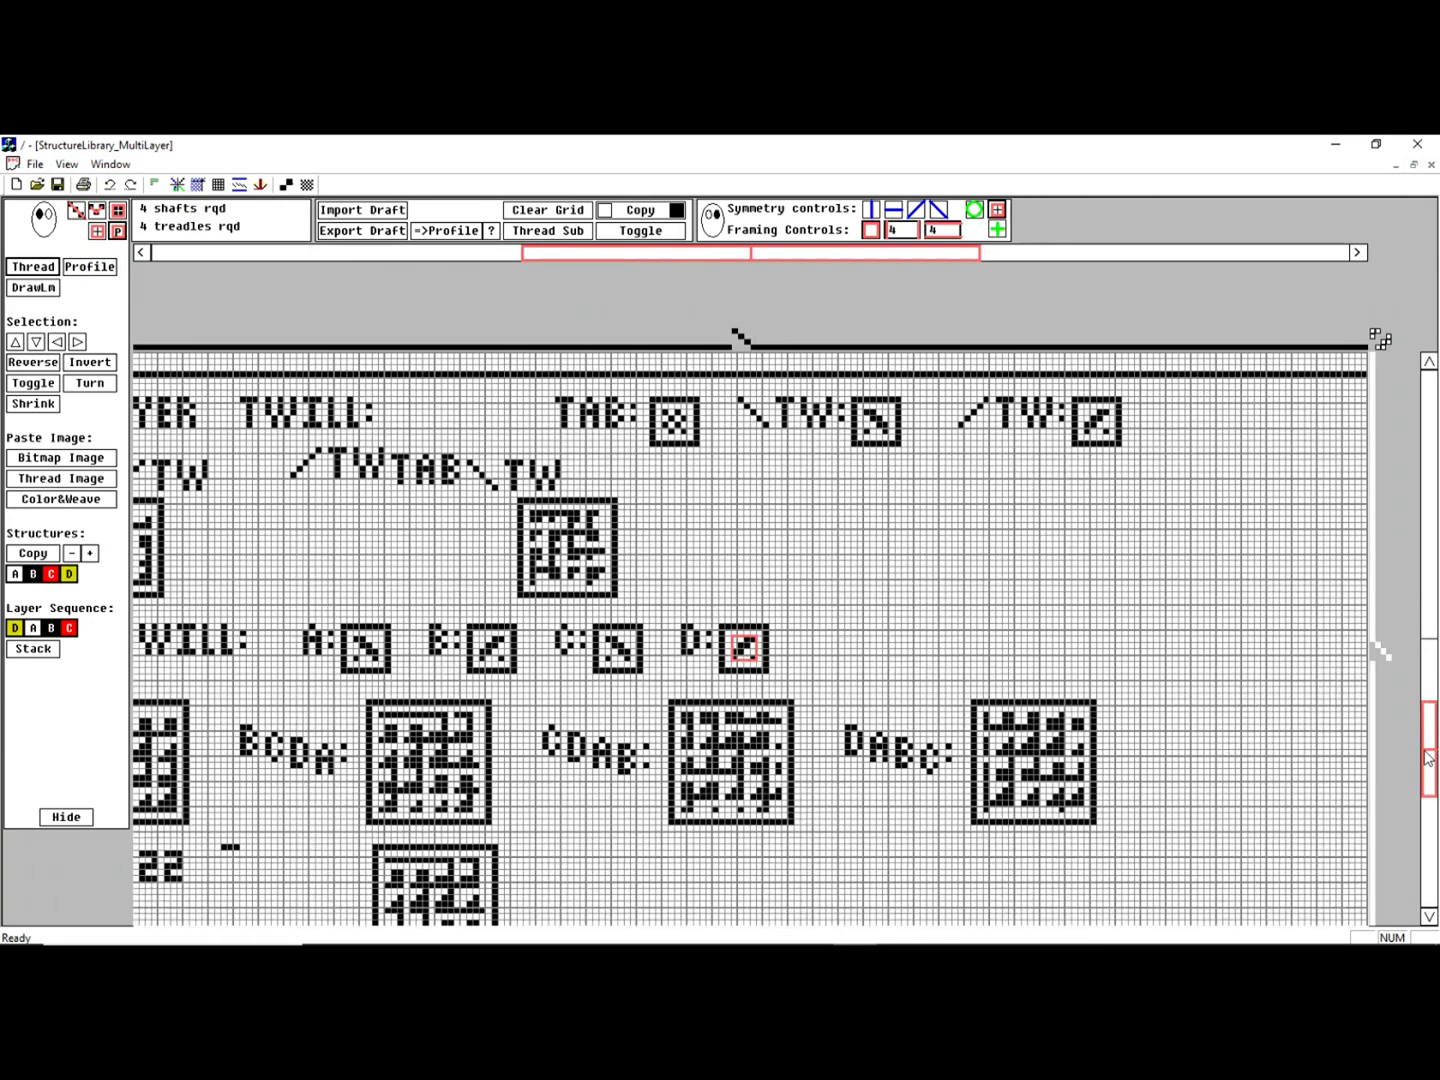
{"action": "left_click", "coordinate": [1155, 722]}
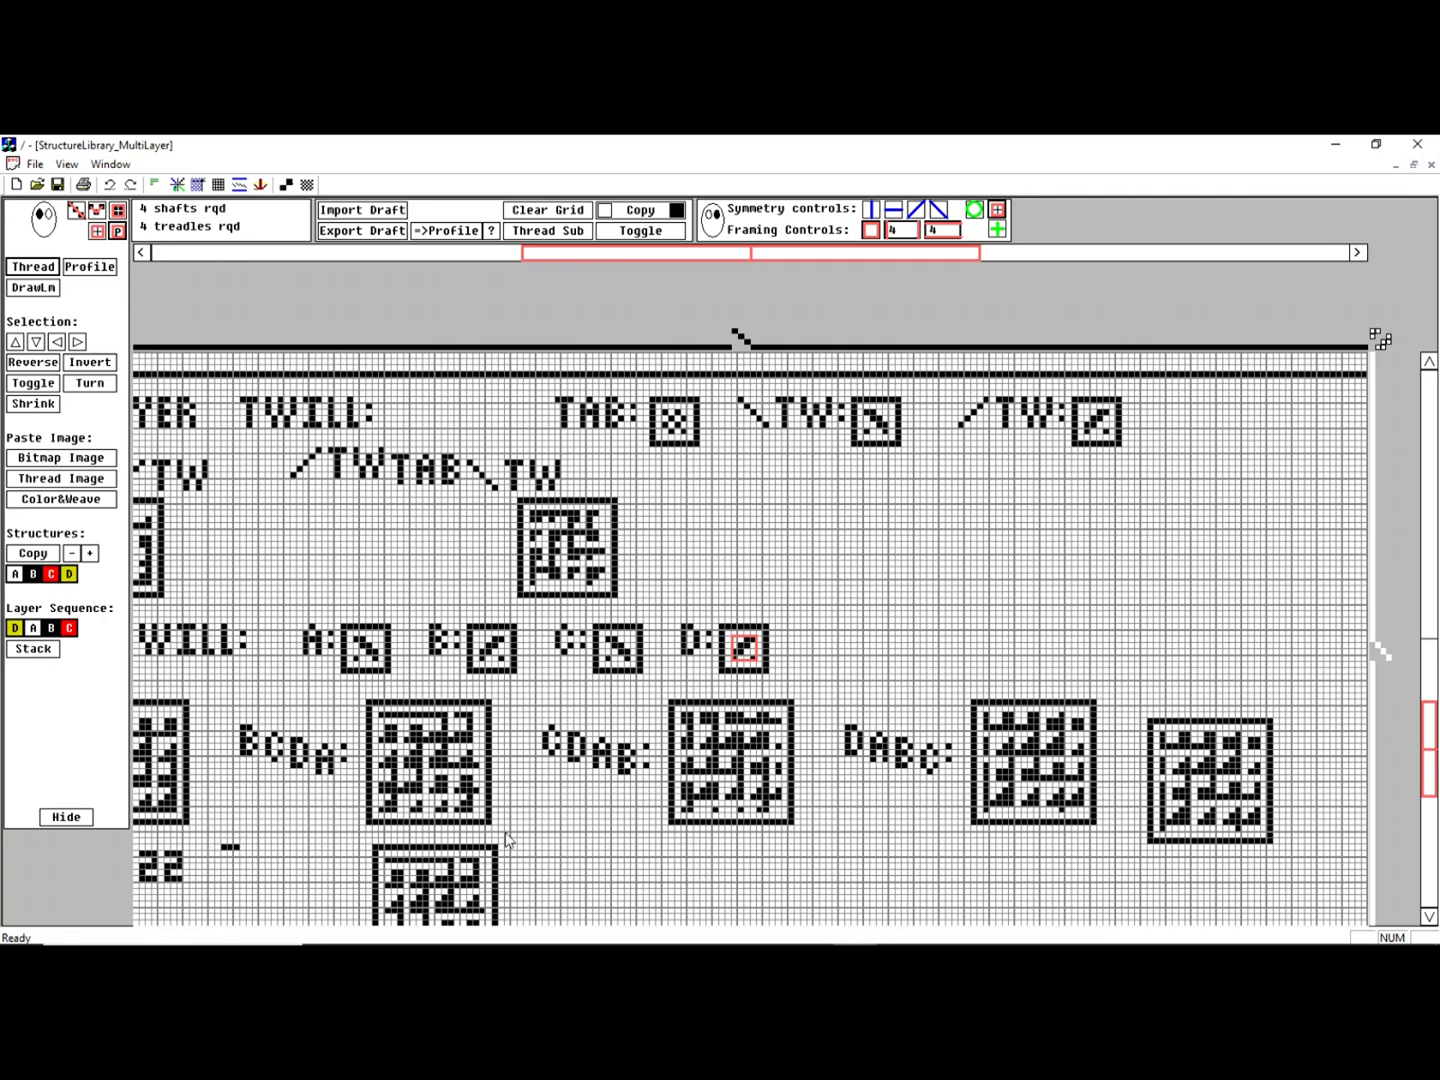
{"action": "key", "text": "ctrl+z"}
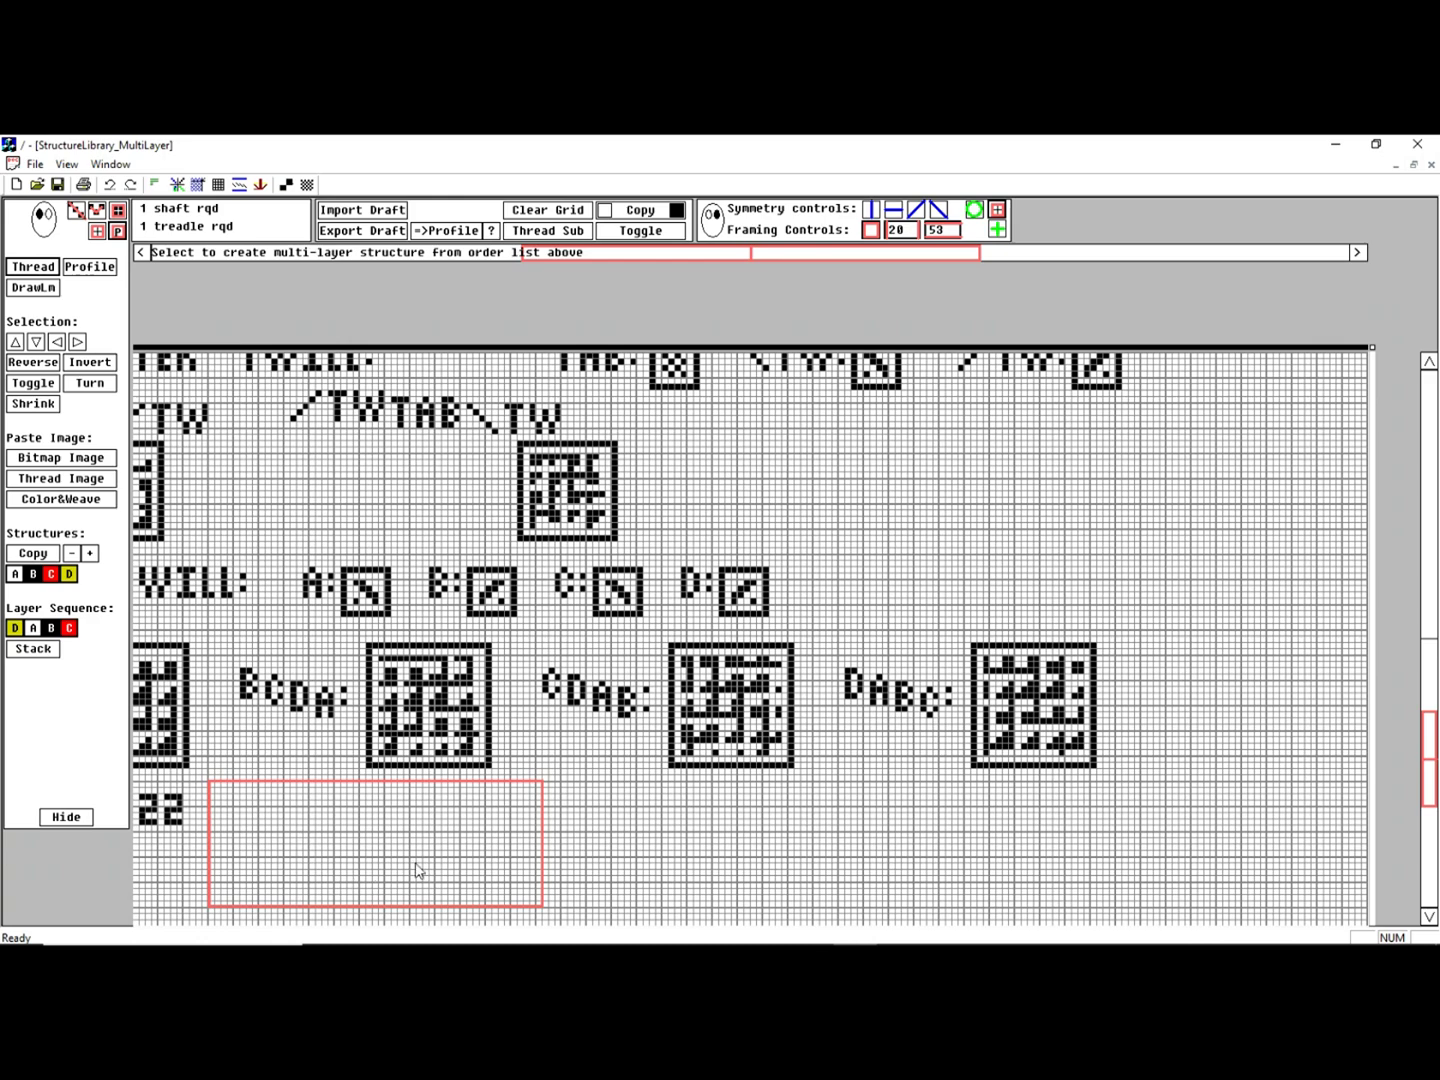
Select the 16 by 16 structure inside the ABCD frame and copy it into structure A
{"action": "mouse_move", "coordinate": [612, 256]}
{"action": "left_mouse_down"}
{"action": "mouse_move", "coordinate": [536, 260]}
{"action": "mouse_move", "coordinate": [682, 258]}
{"action": "left_mouse_up"}
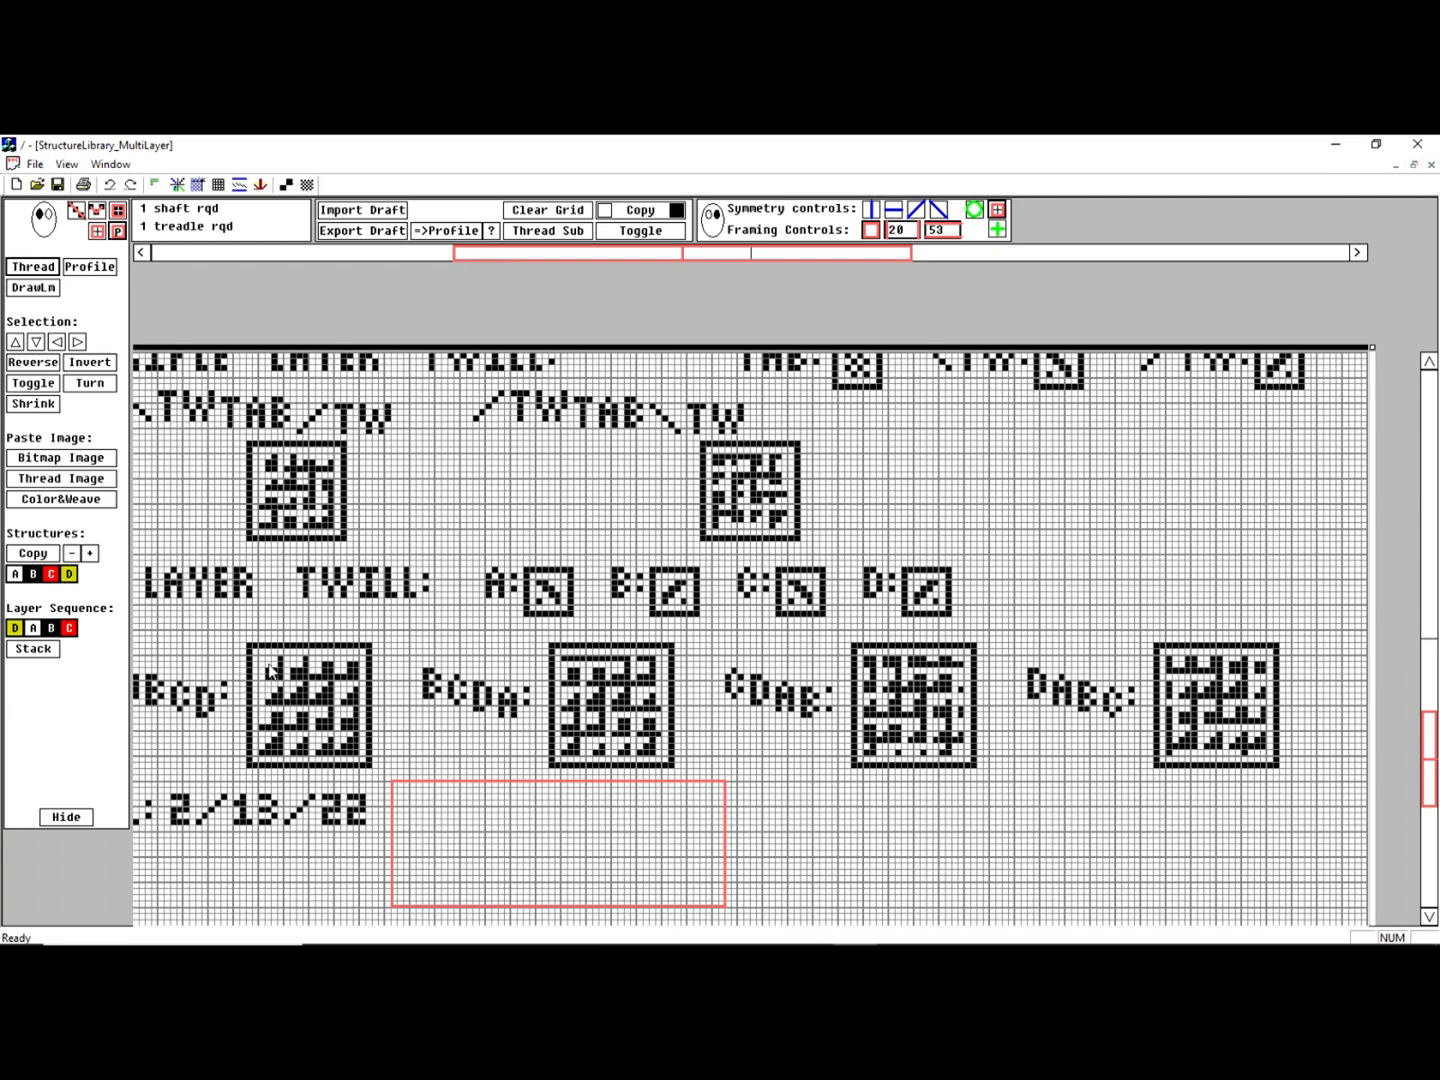
{"action": "left_click_drag", "start_coordinate": [263, 665], "coordinate": [356, 757]}
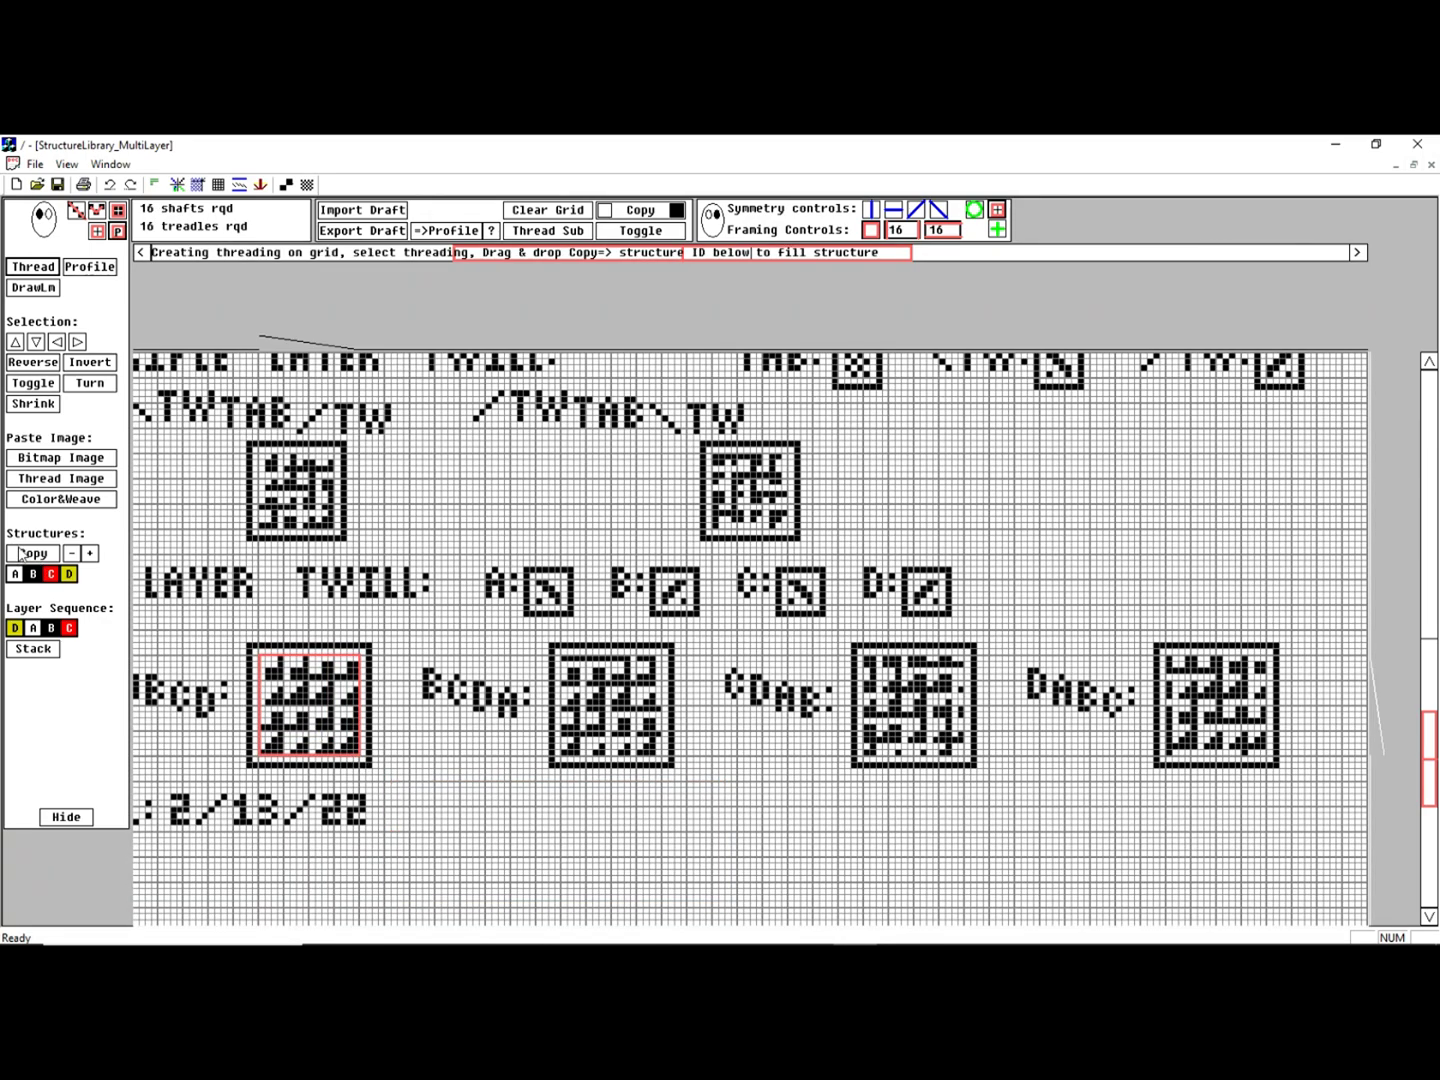
{"action": "left_click_drag", "start_coordinate": [20, 554], "coordinate": [16, 577]}
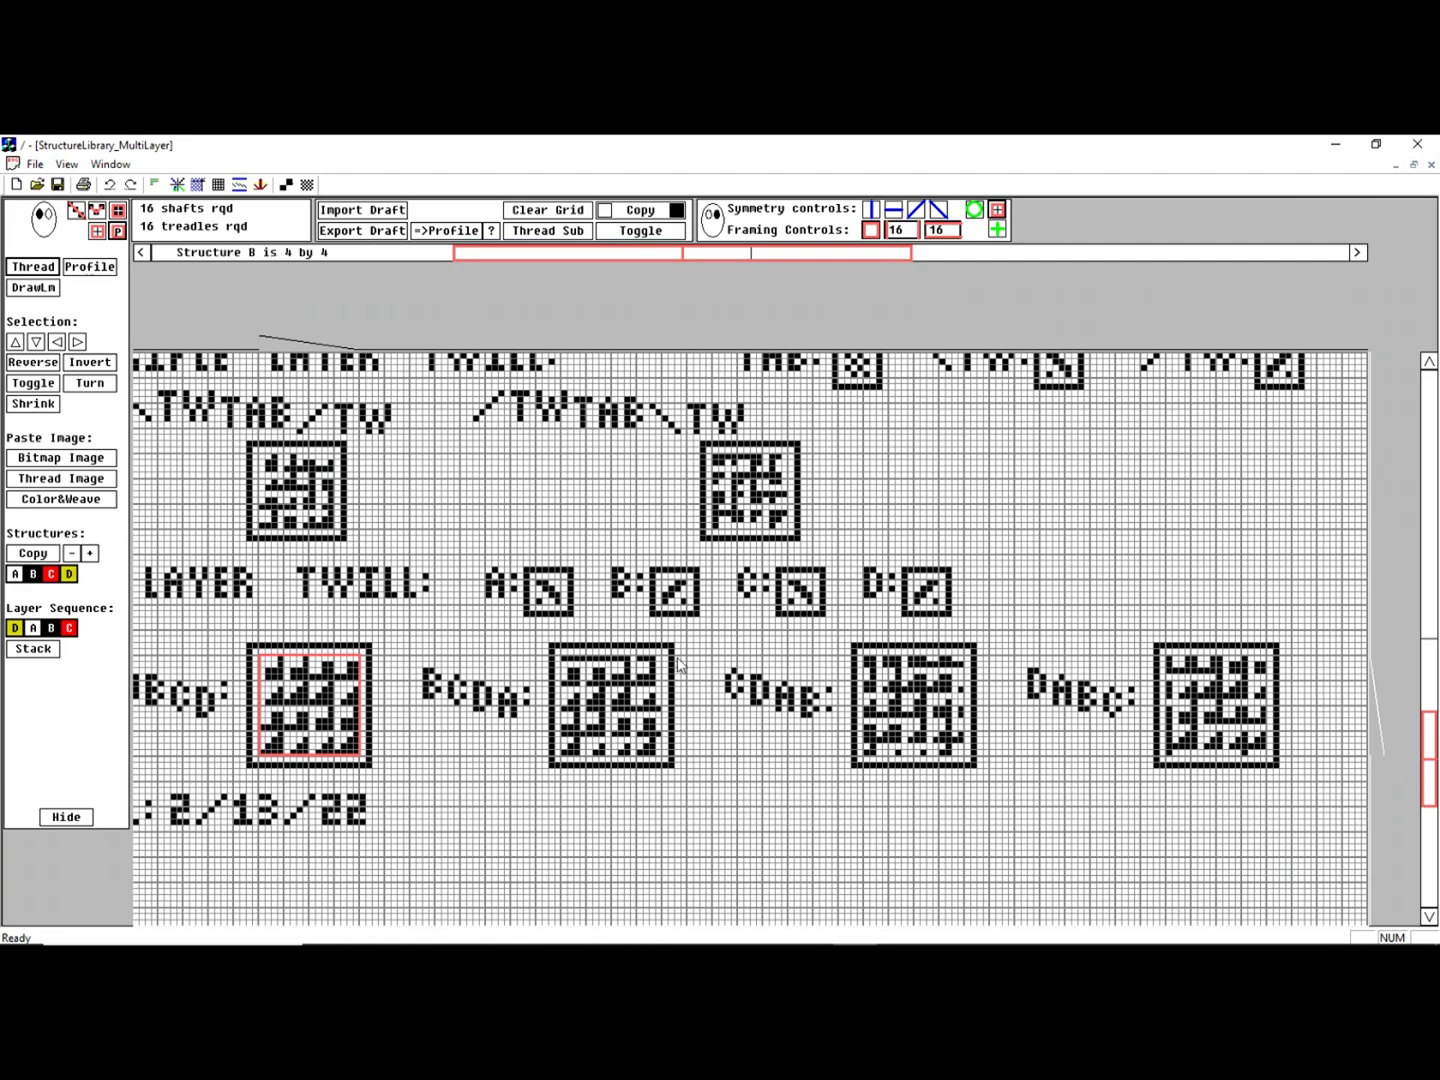
Copy the 16 by 16 structures inside the BCDA and CDAB frames into structures B and C
{"action": "left_click", "coordinate": [568, 665]}
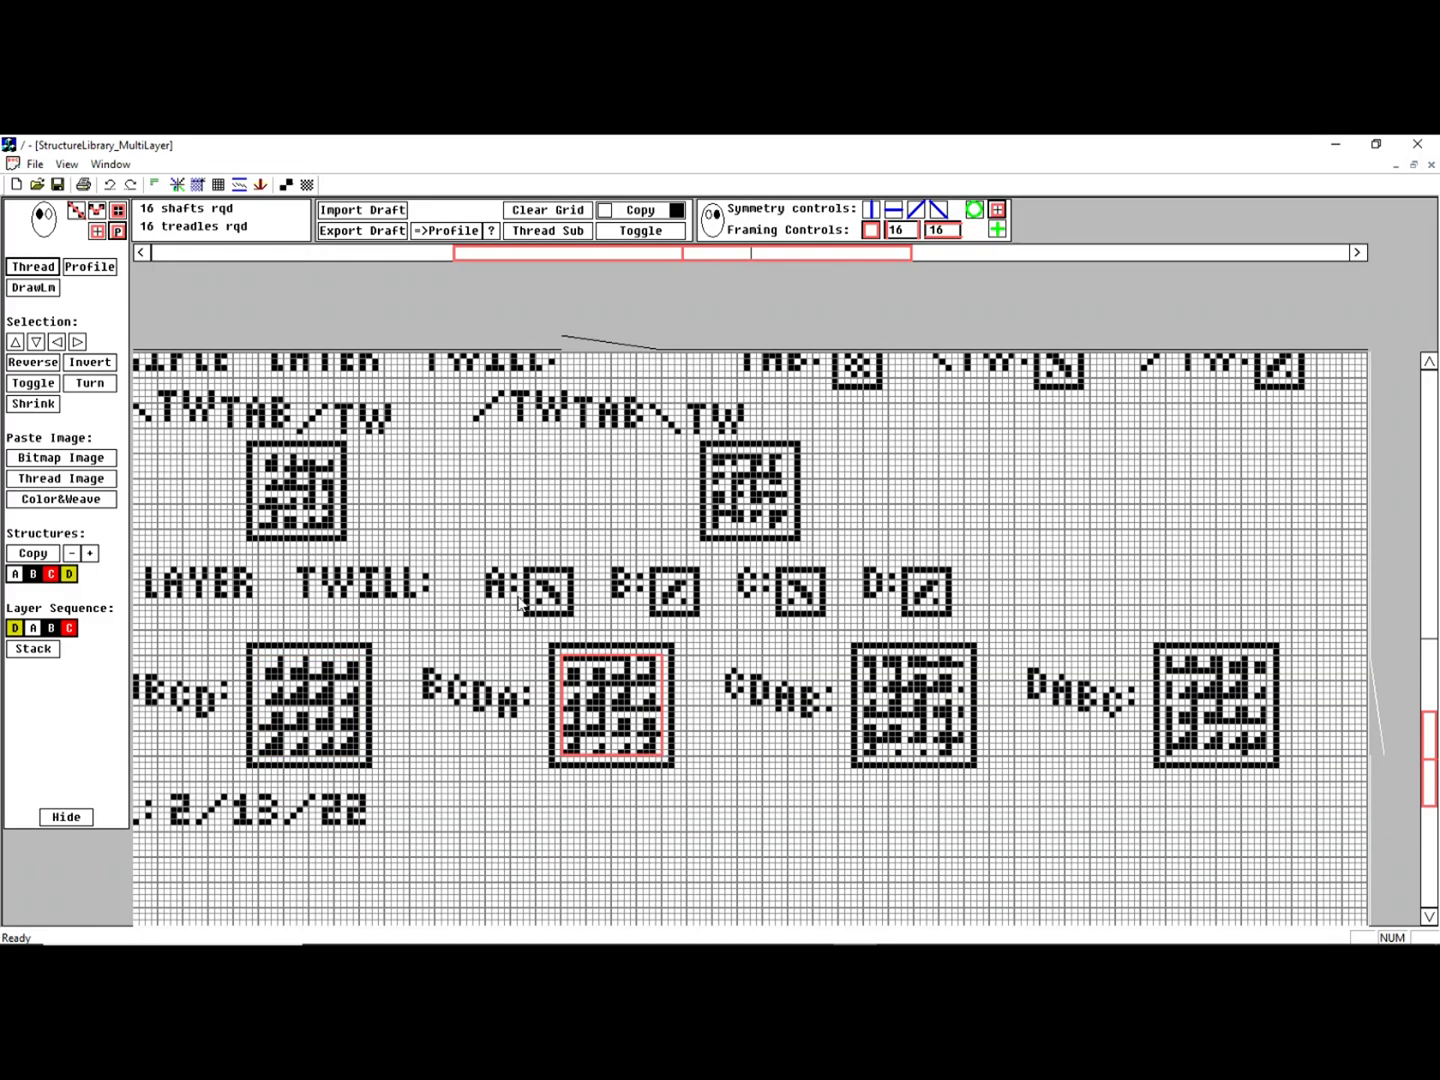
{"action": "left_click", "coordinate": [33, 574]}
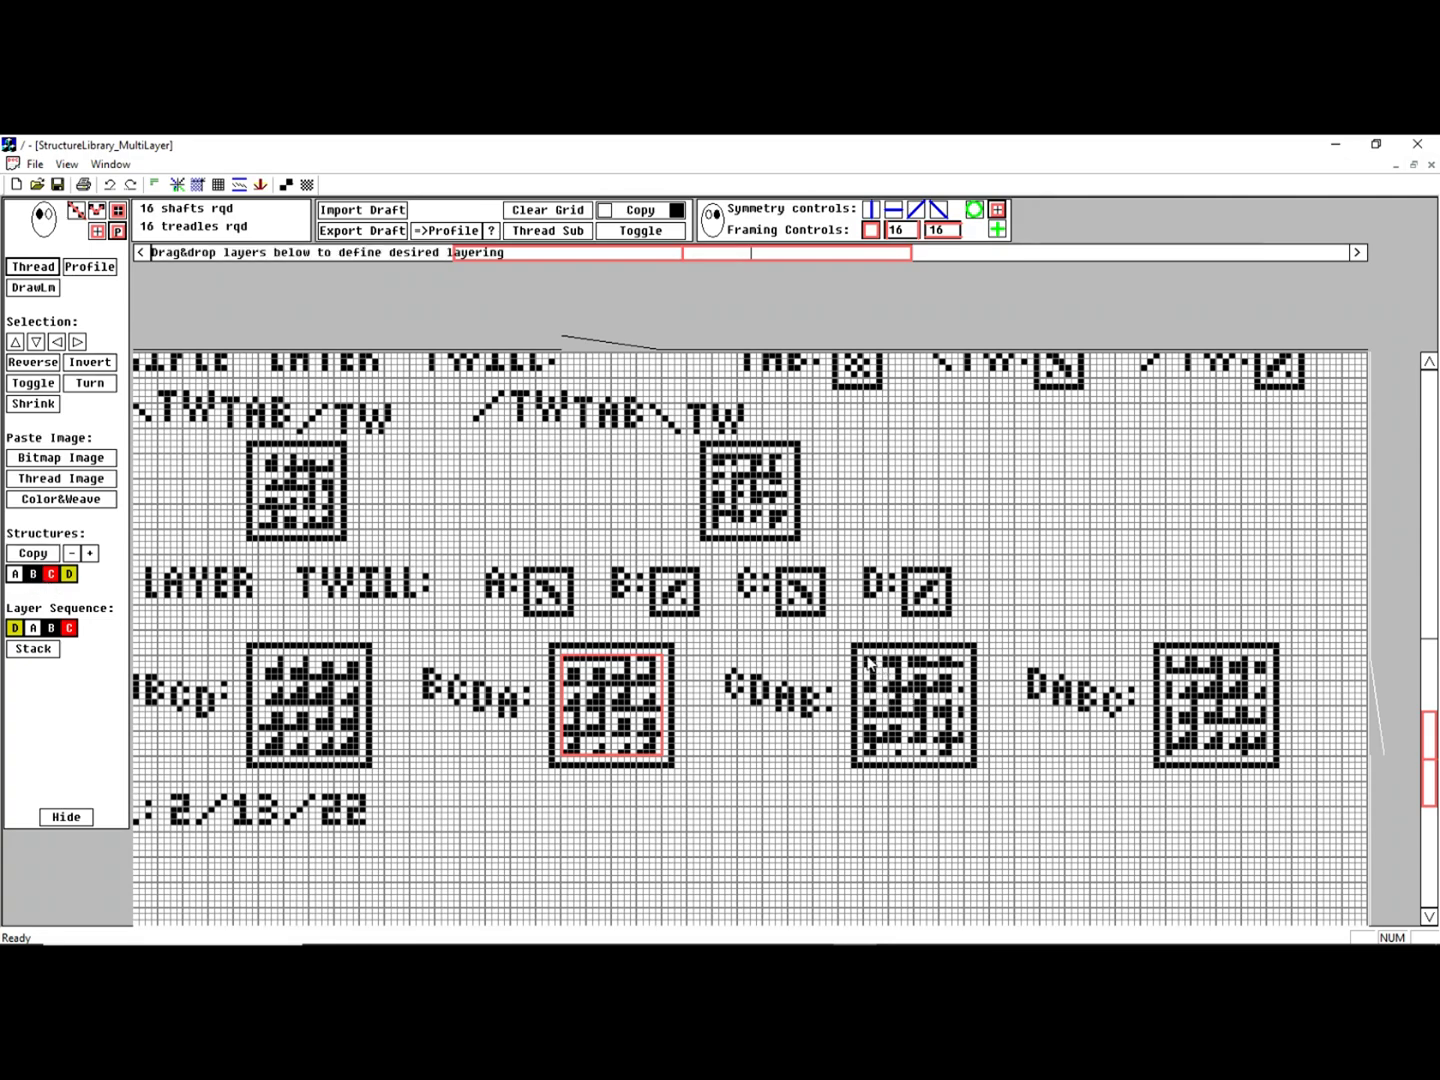
{"action": "left_click_drag", "start_coordinate": [867, 663], "coordinate": [966, 760]}
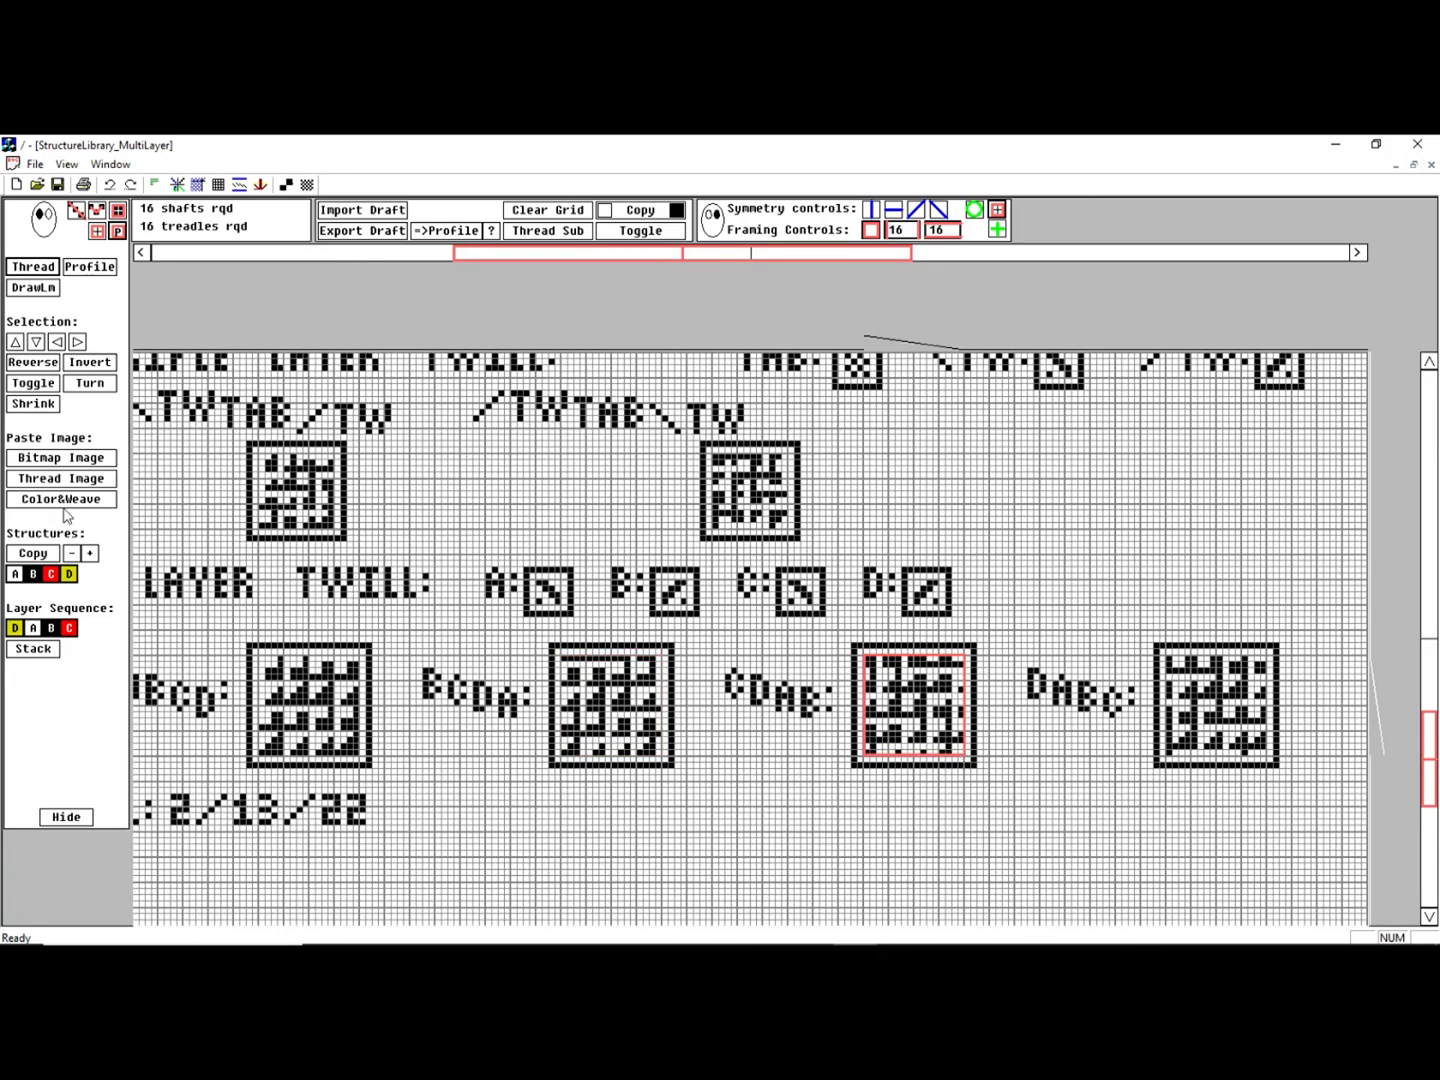
{"action": "left_click", "coordinate": [38, 556]}
Select the full 16 by 16 structure inside the DABC frame and copy it into structure D
{"action": "left_click_drag", "start_coordinate": [1170, 661], "coordinate": [1221, 730]}
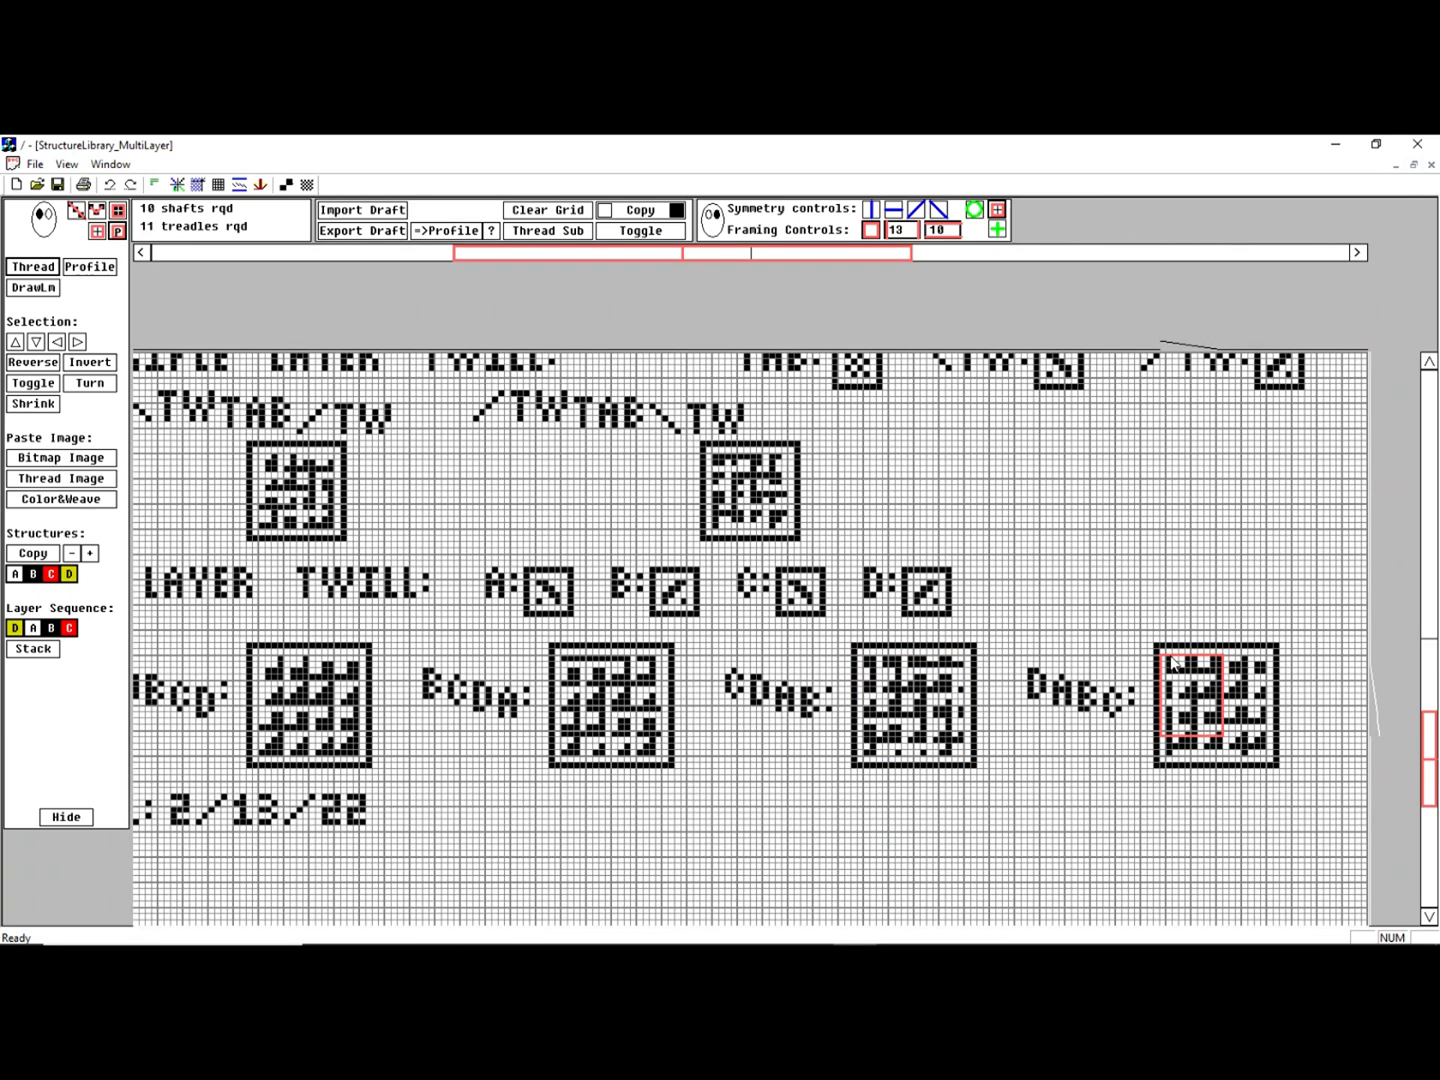
{"action": "left_click", "coordinate": [1222, 715]}
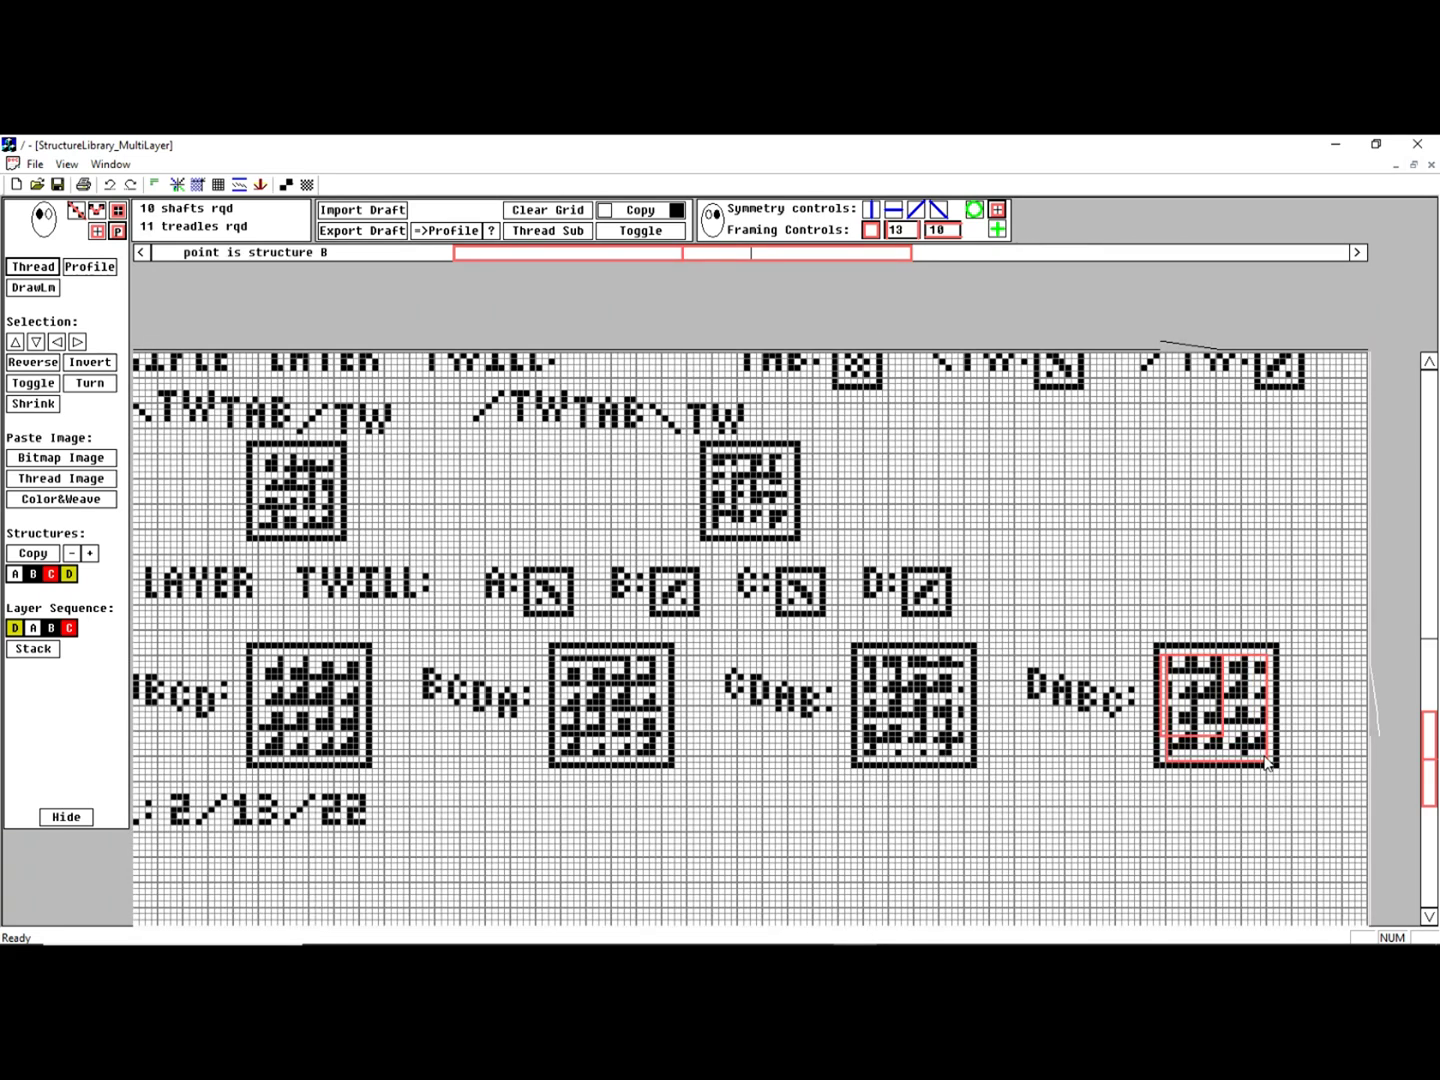
{"action": "left_click", "coordinate": [1265, 760]}
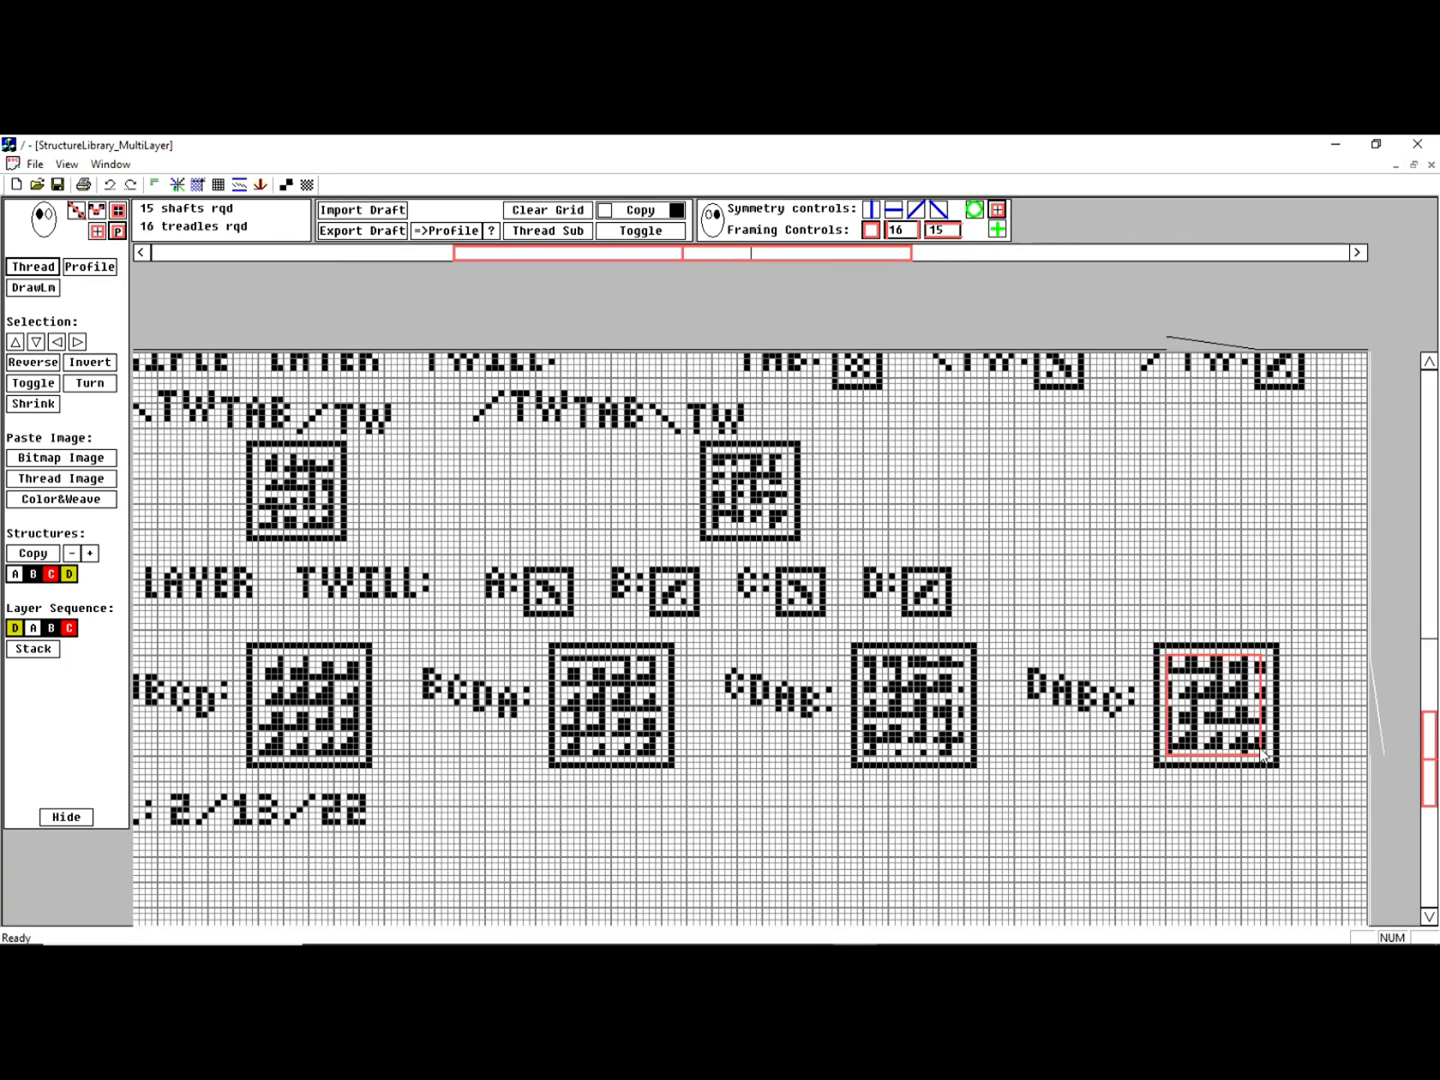
{"action": "left_click", "coordinate": [1170, 661]}
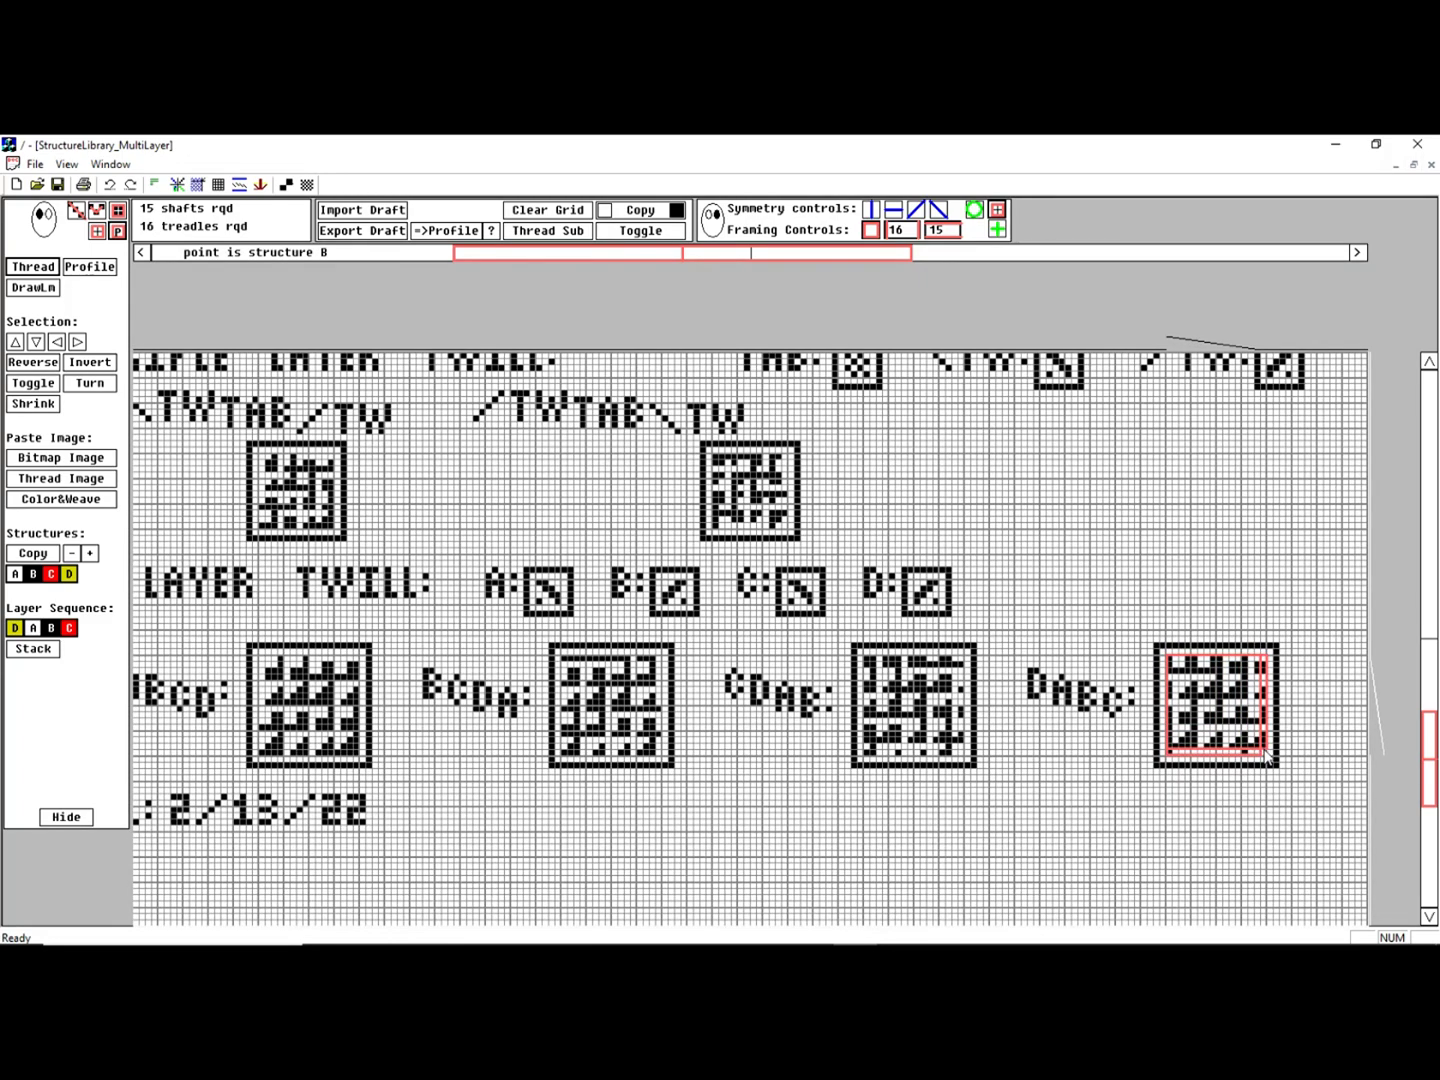
{"action": "left_click", "coordinate": [1266, 758]}
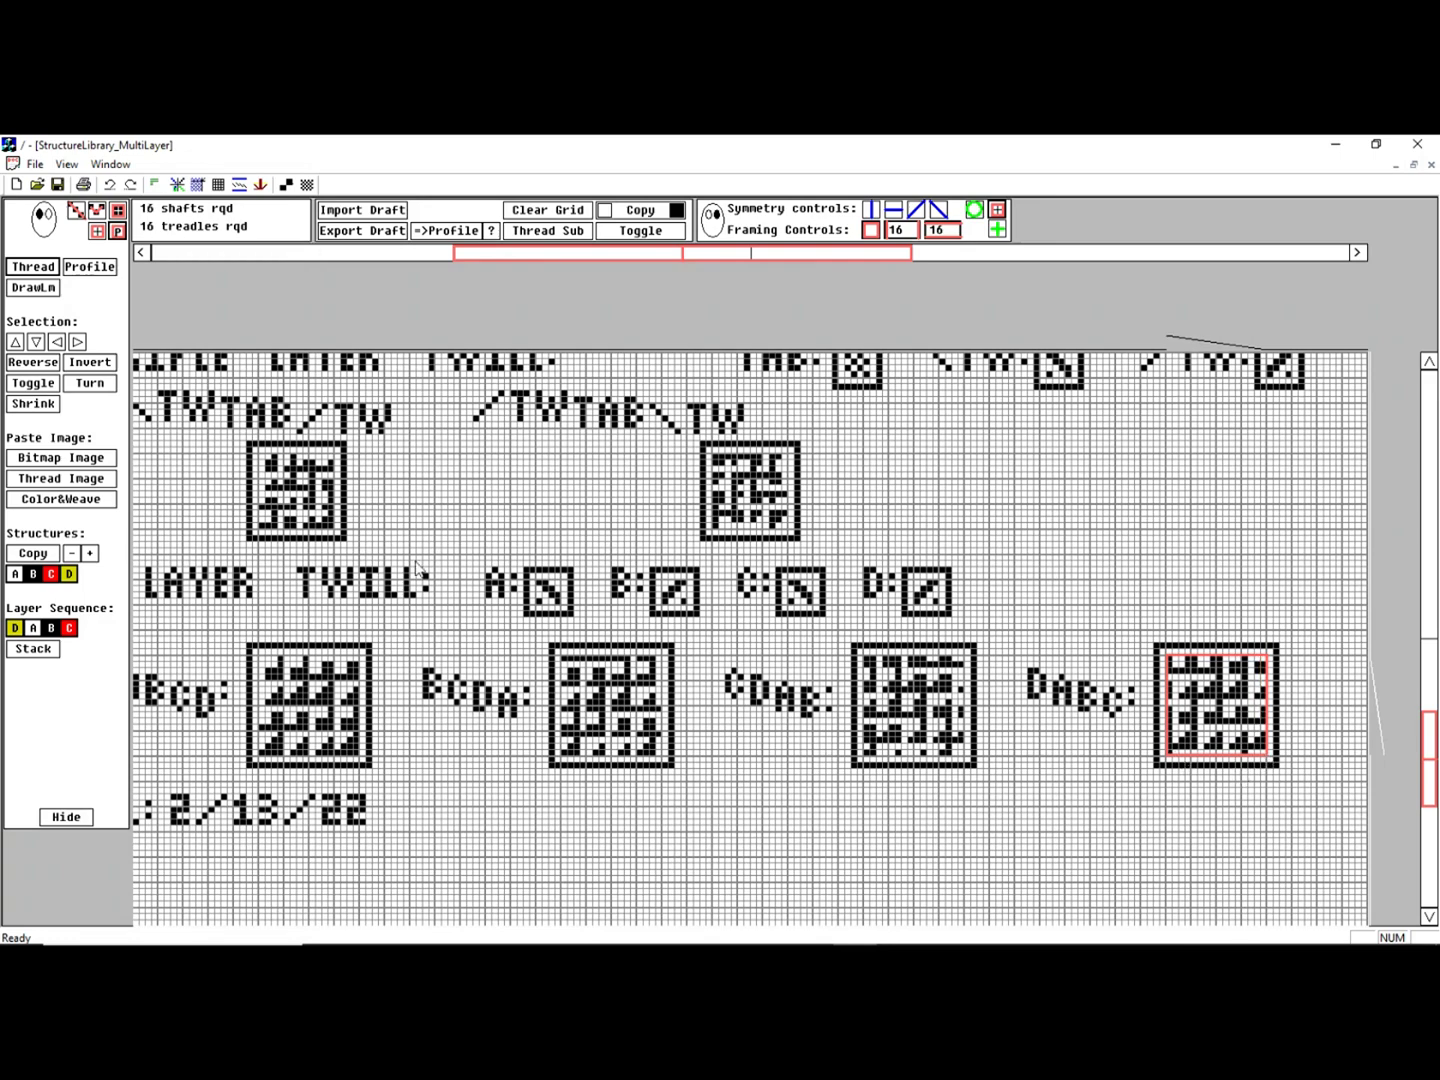
{"action": "left_click", "coordinate": [69, 572]}
{"action": "left_click", "coordinate": [68, 573]}
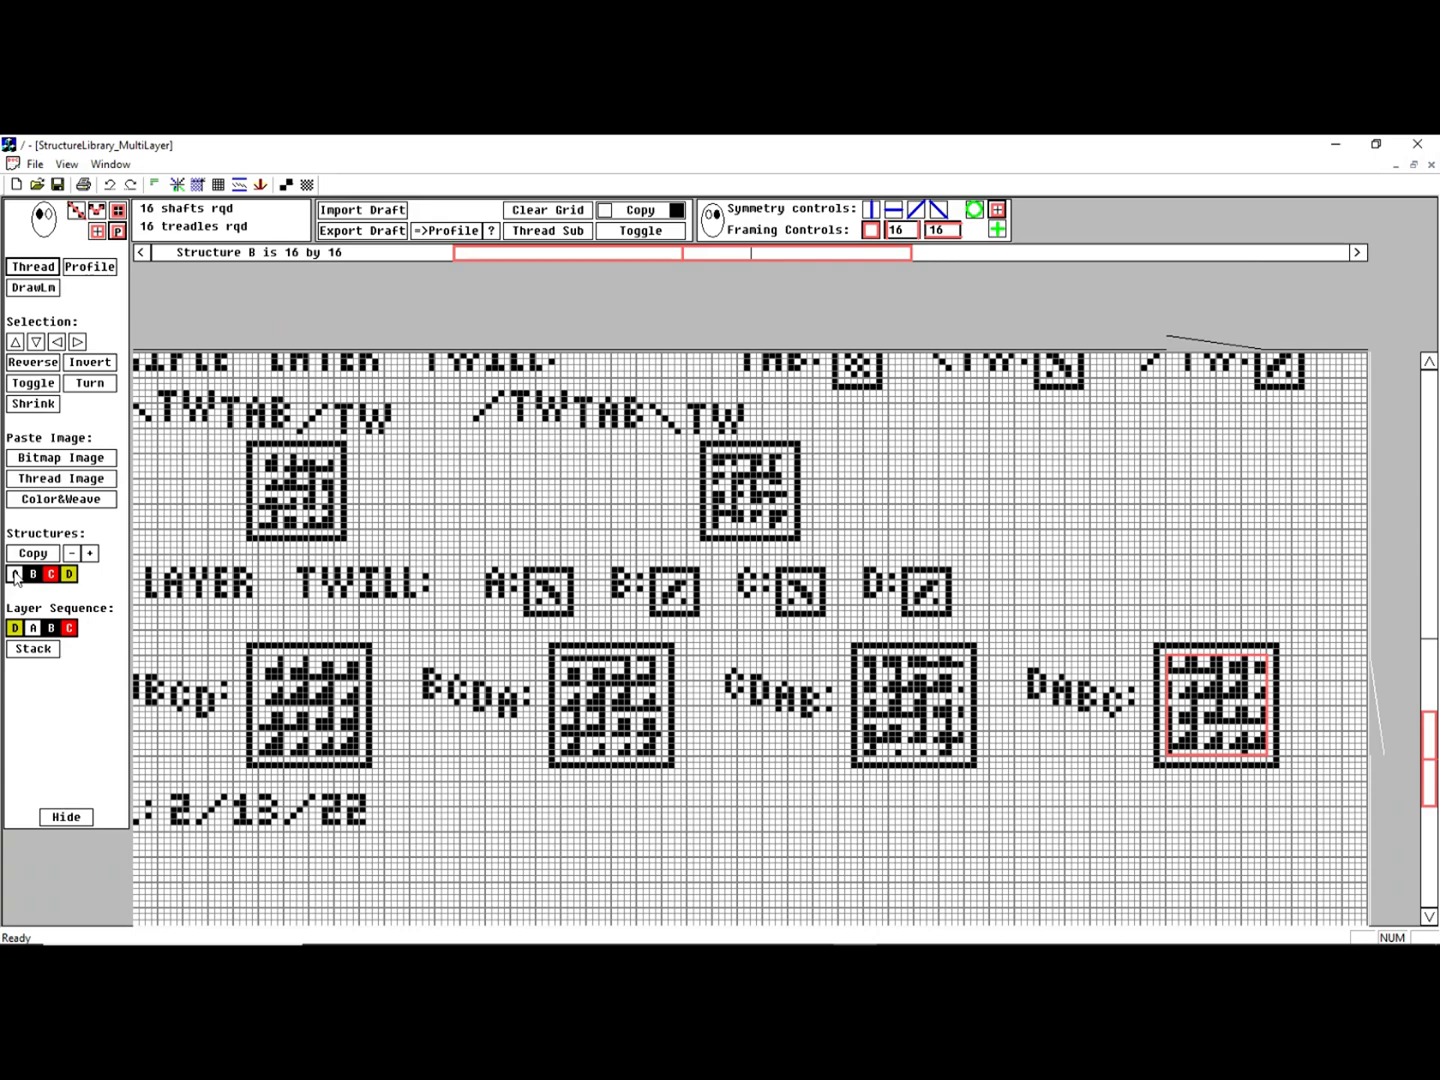
Switch from StructureLibrary_MultiLayer to the untitled draft and clear its grid
{"action": "left_click", "coordinate": [69, 572]}
{"action": "left_click", "coordinate": [114, 165]}
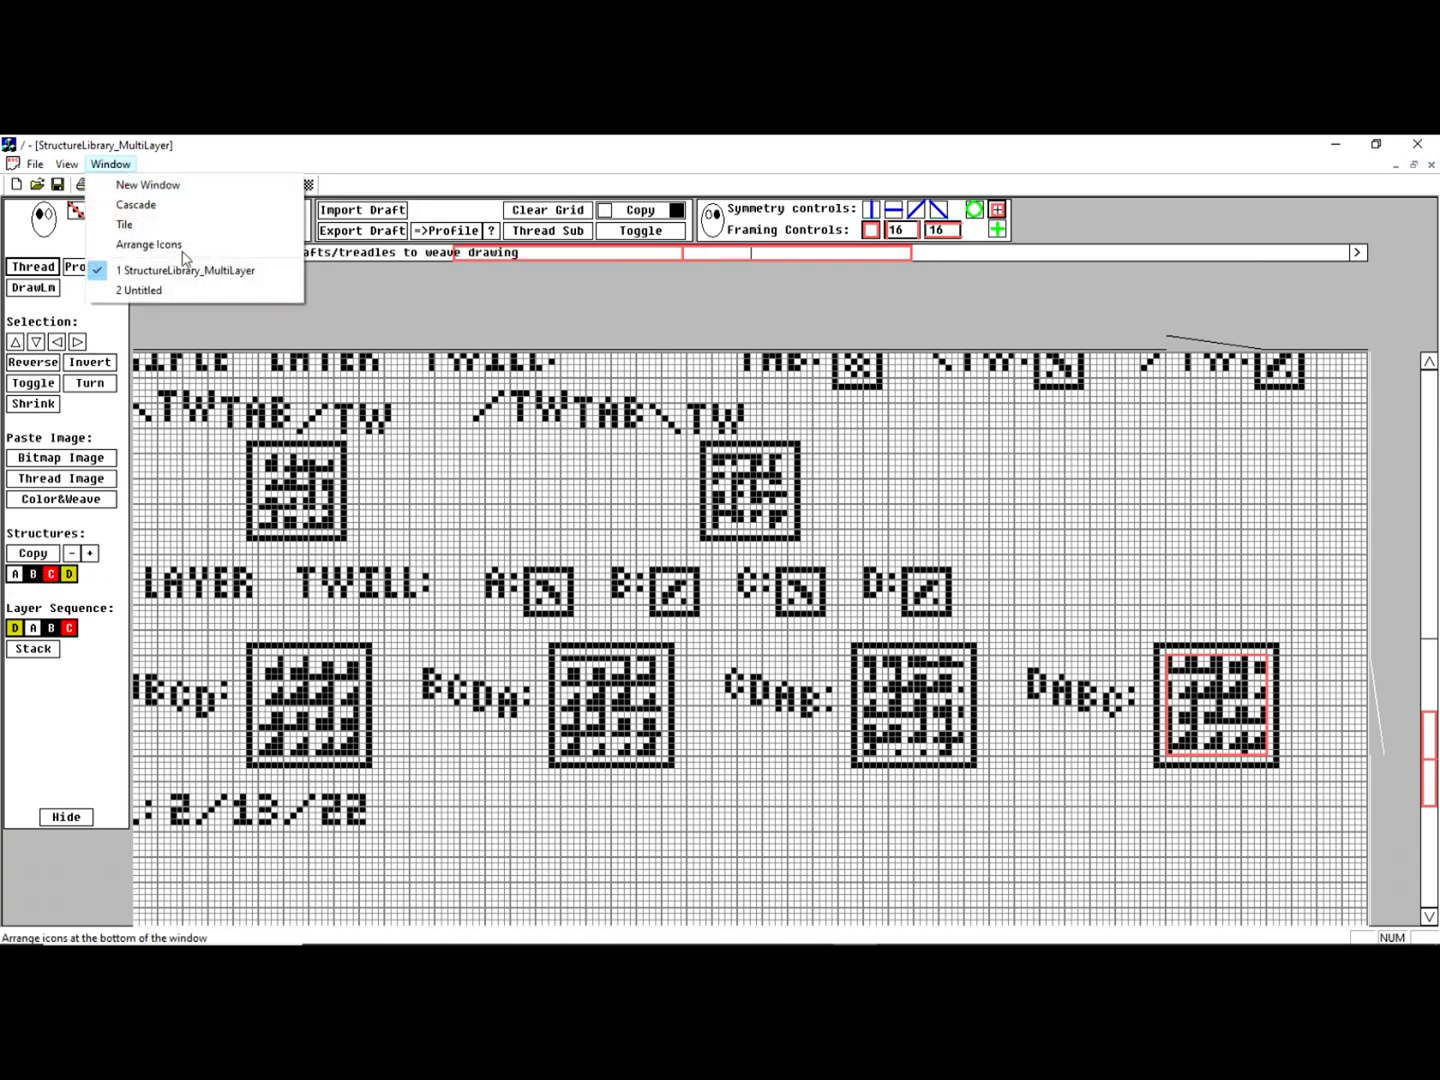
{"action": "left_click", "coordinate": [190, 290]}
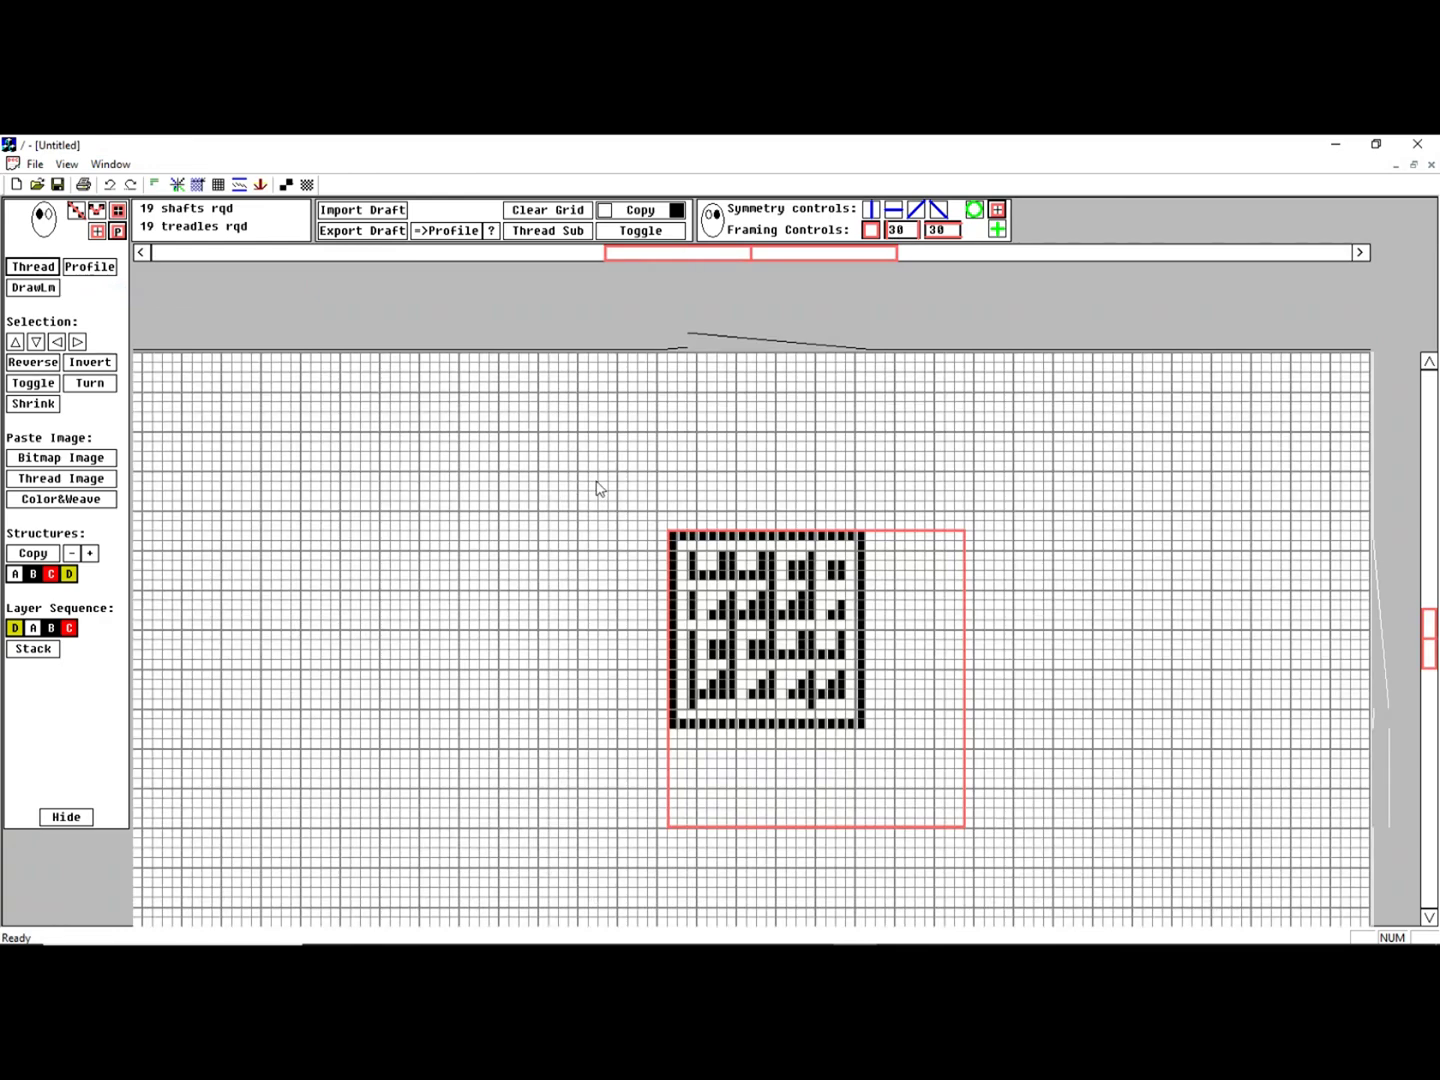
{"action": "left_click", "coordinate": [553, 210]}
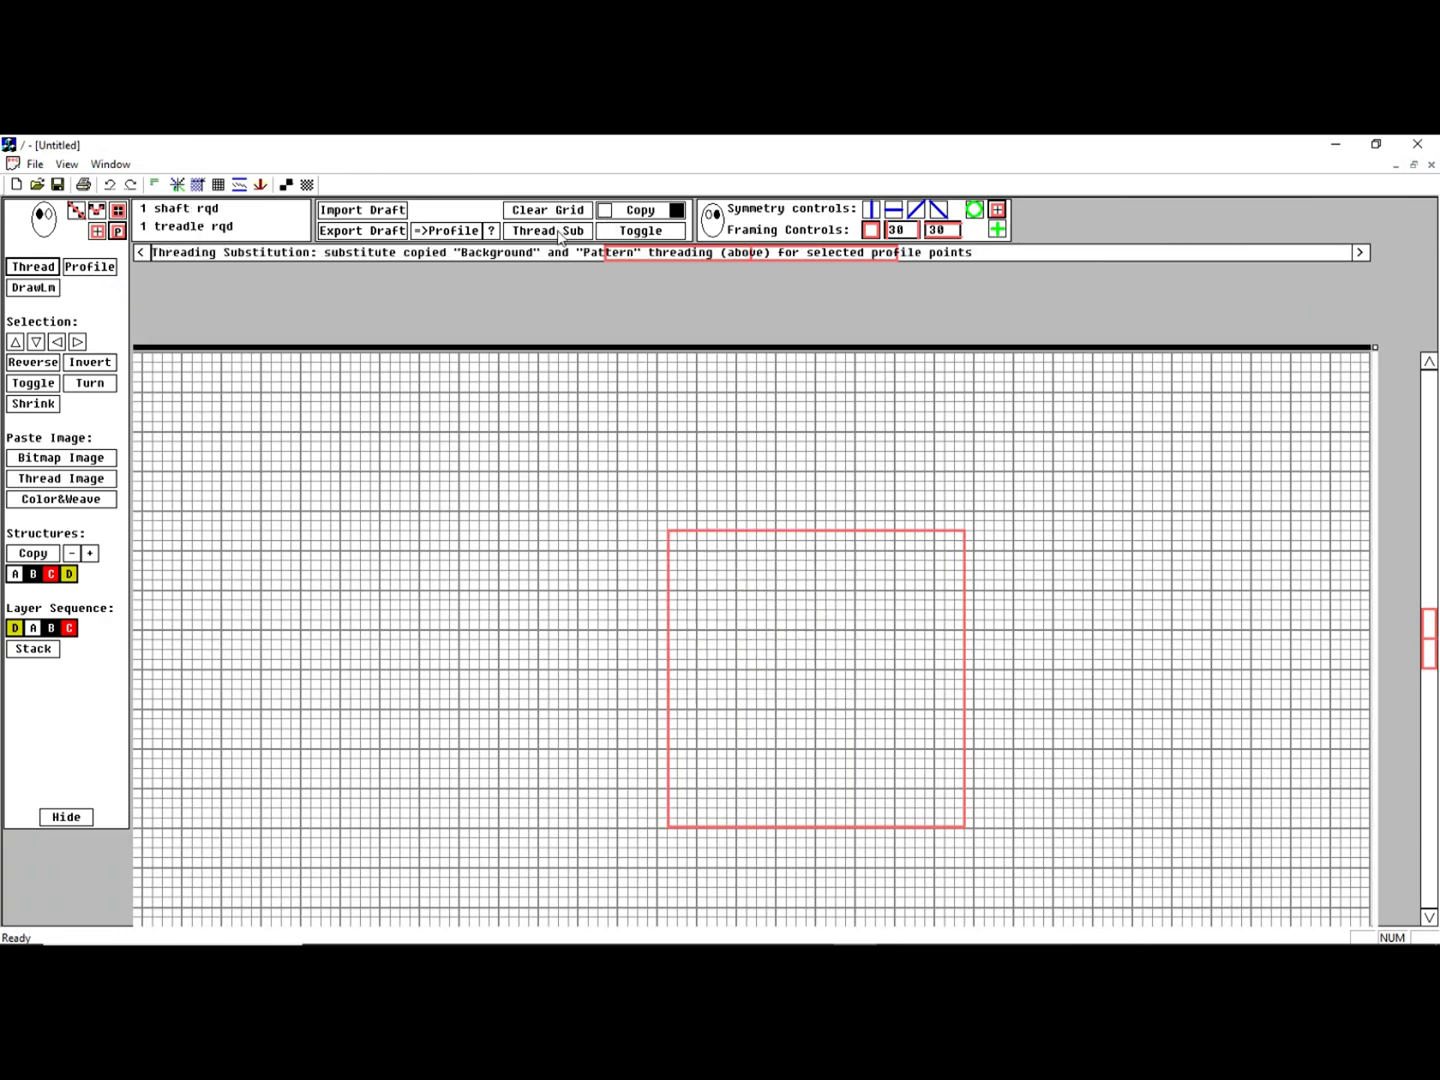
Draw a profile of 8 by 8 blocks: black B, red C to its right, and yellow D directly below C
{"action": "left_click", "coordinate": [117, 213]}
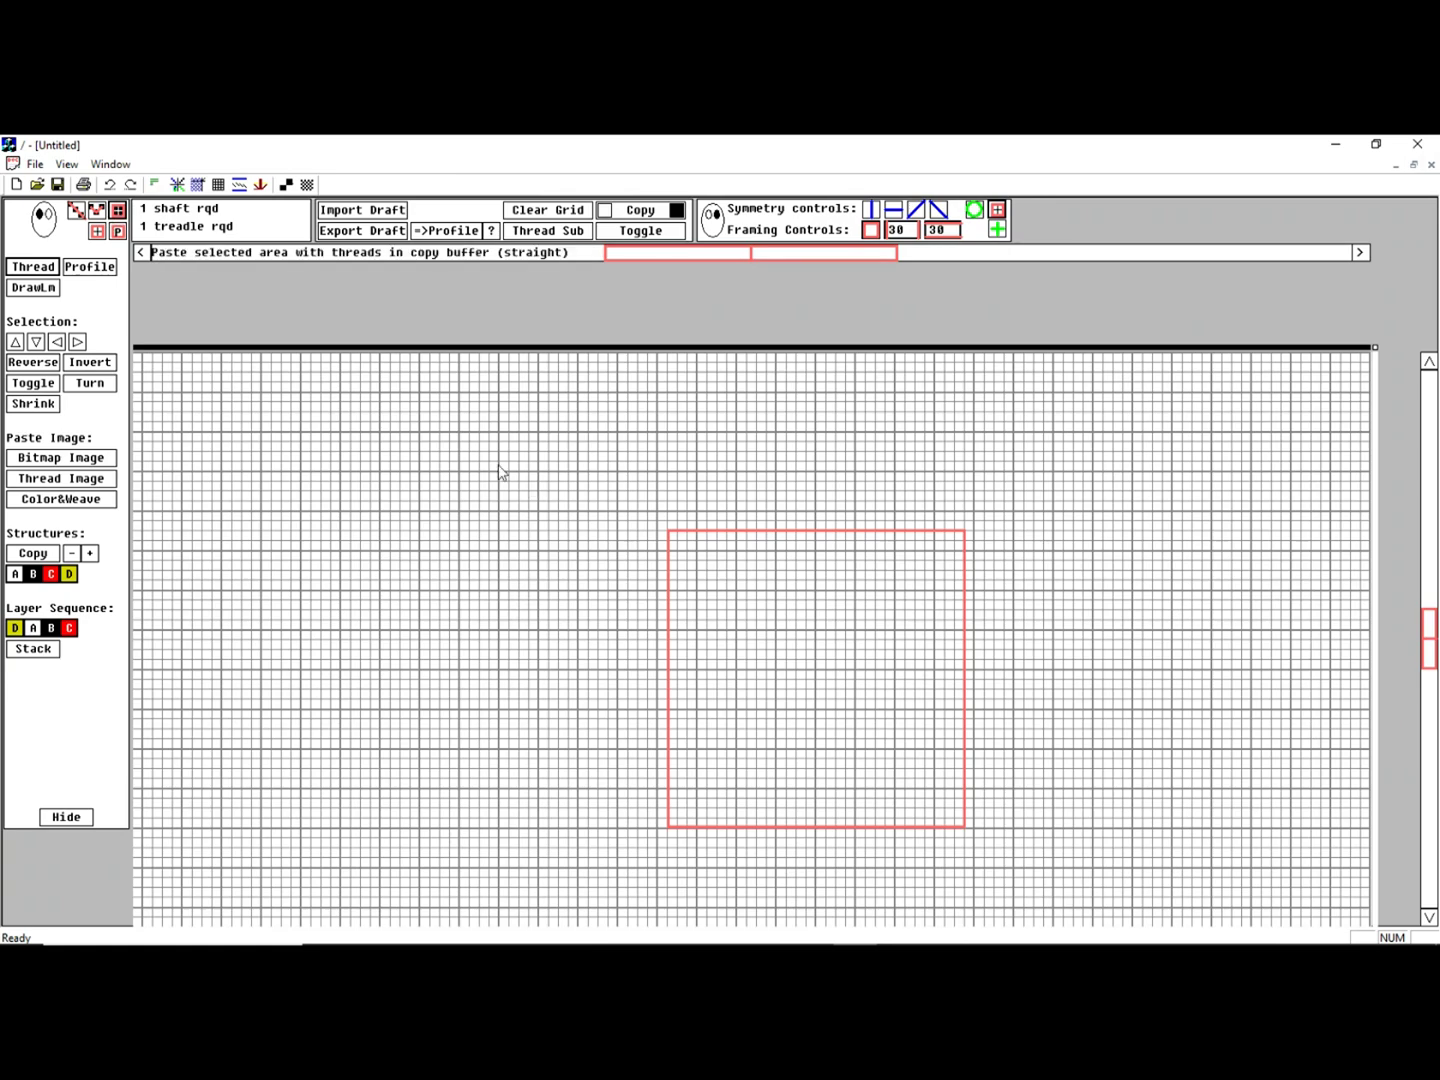
{"action": "left_click", "coordinate": [545, 588]}
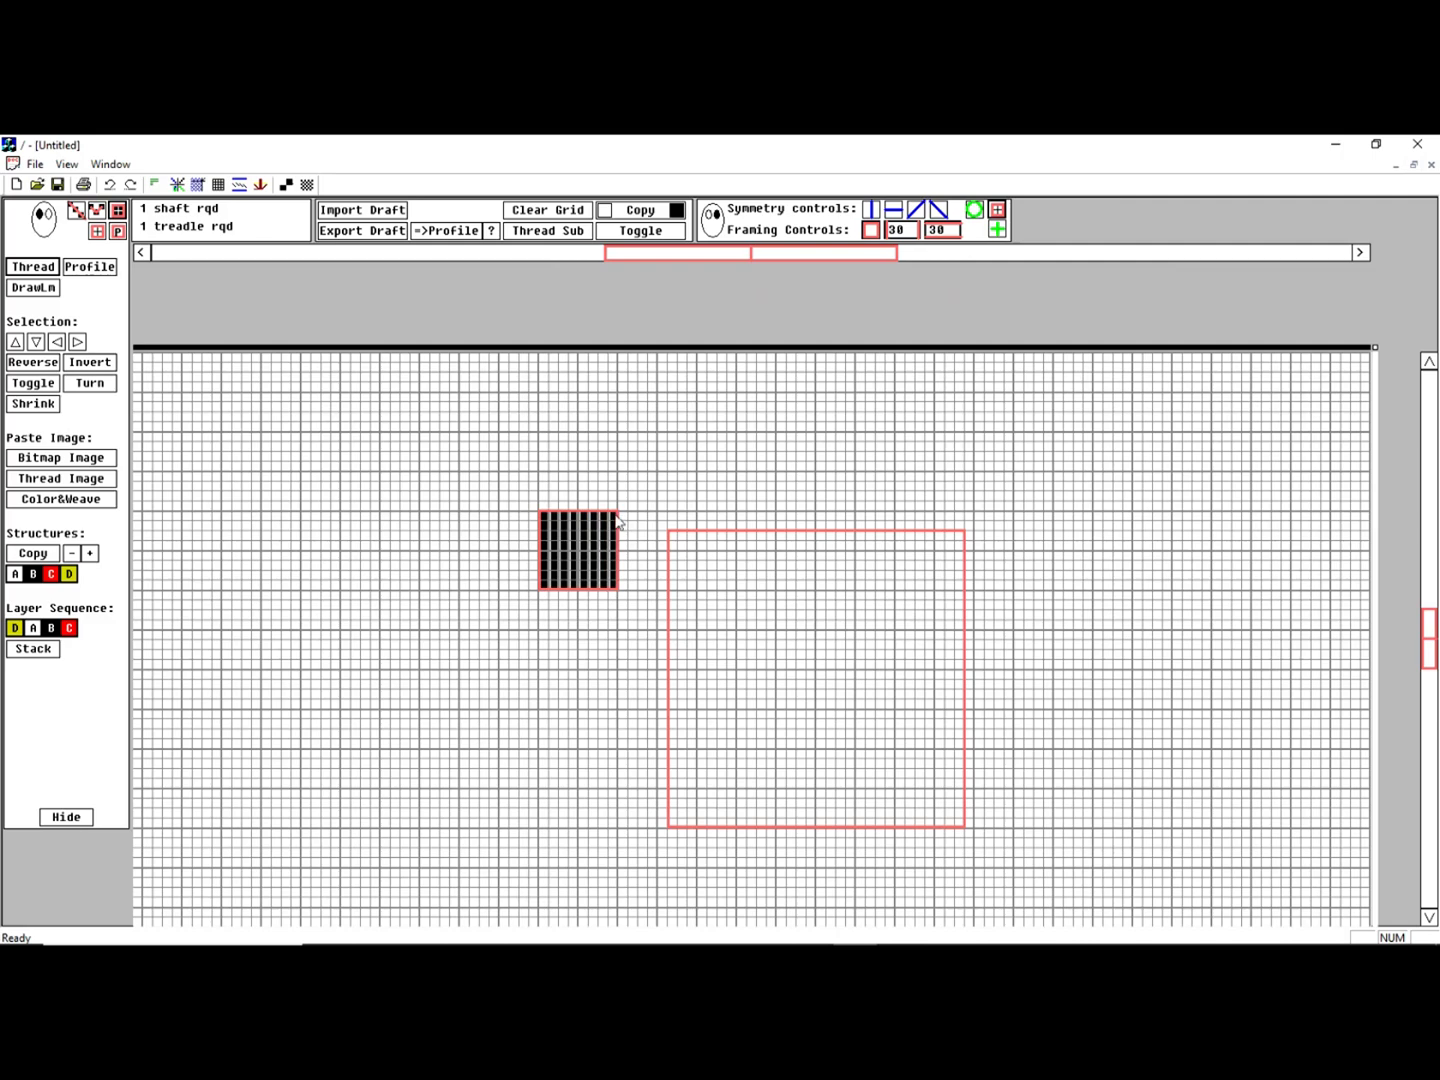
{"action": "left_click", "coordinate": [616, 520]}
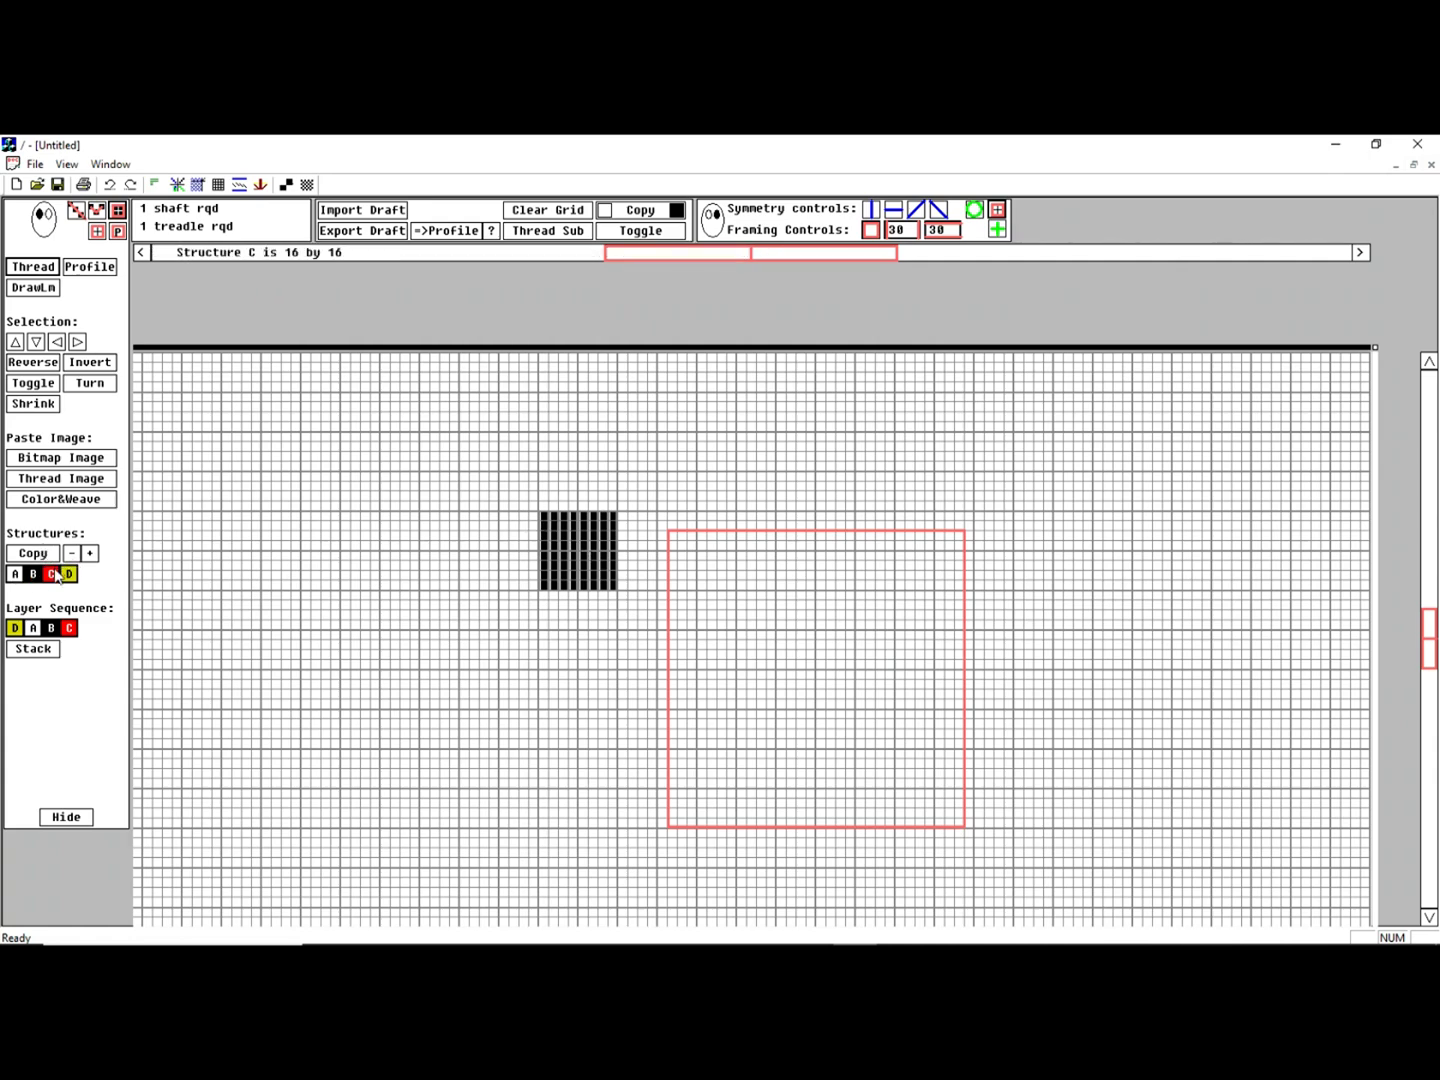
{"action": "key", "text": "p"}
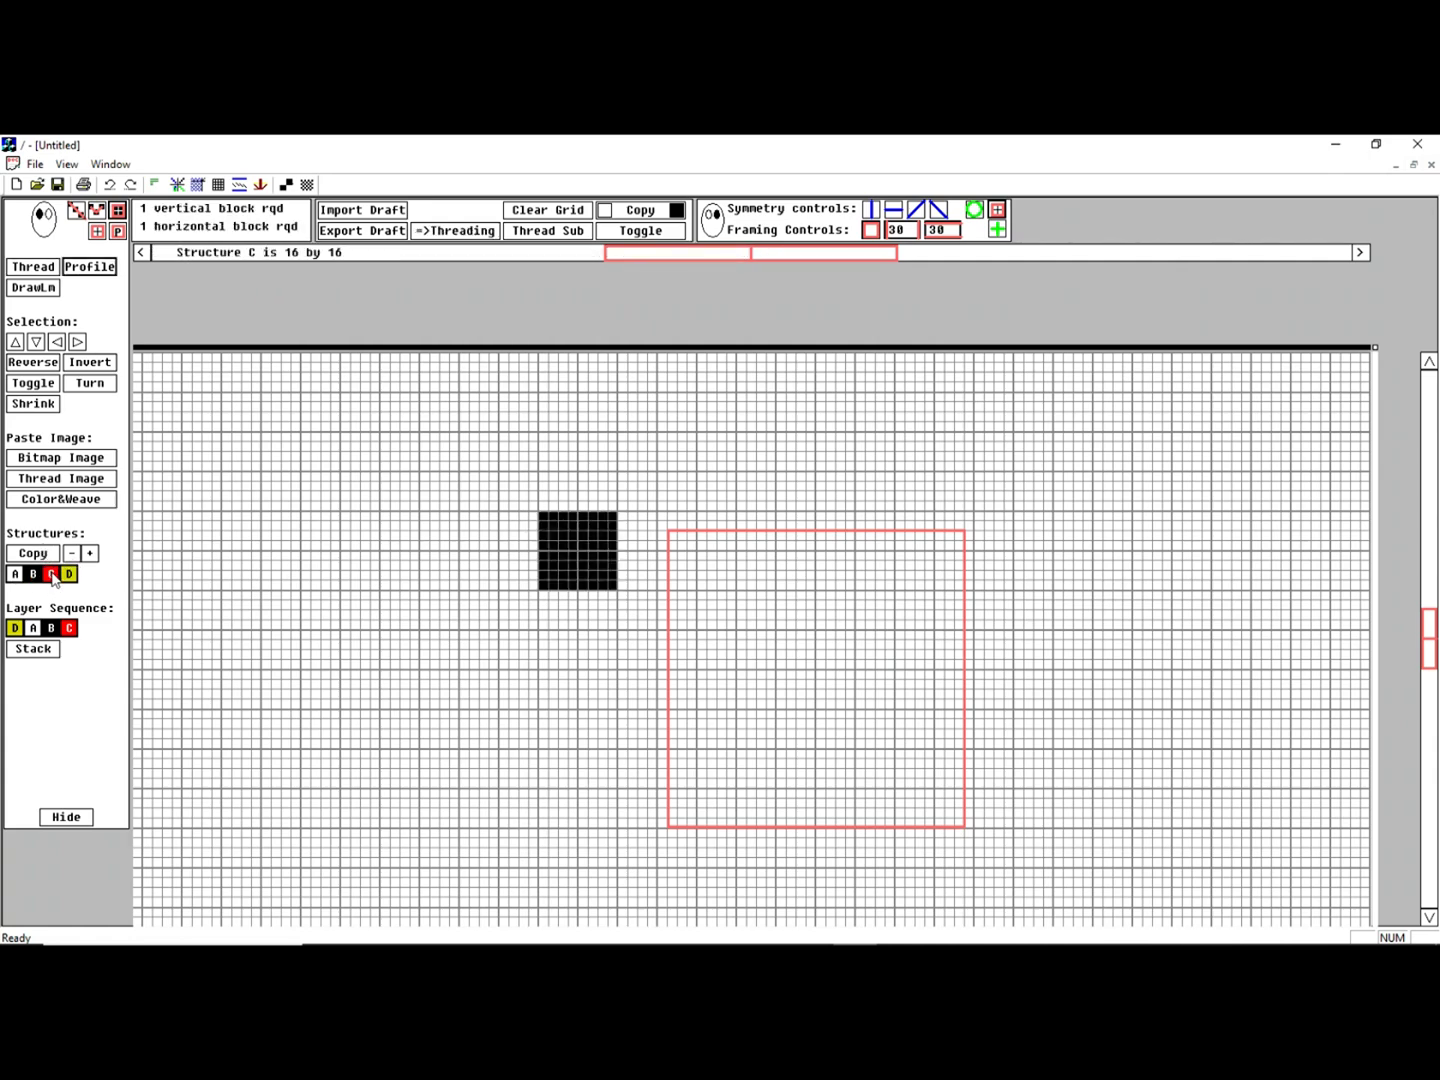
{"action": "left_click", "coordinate": [622, 518]}
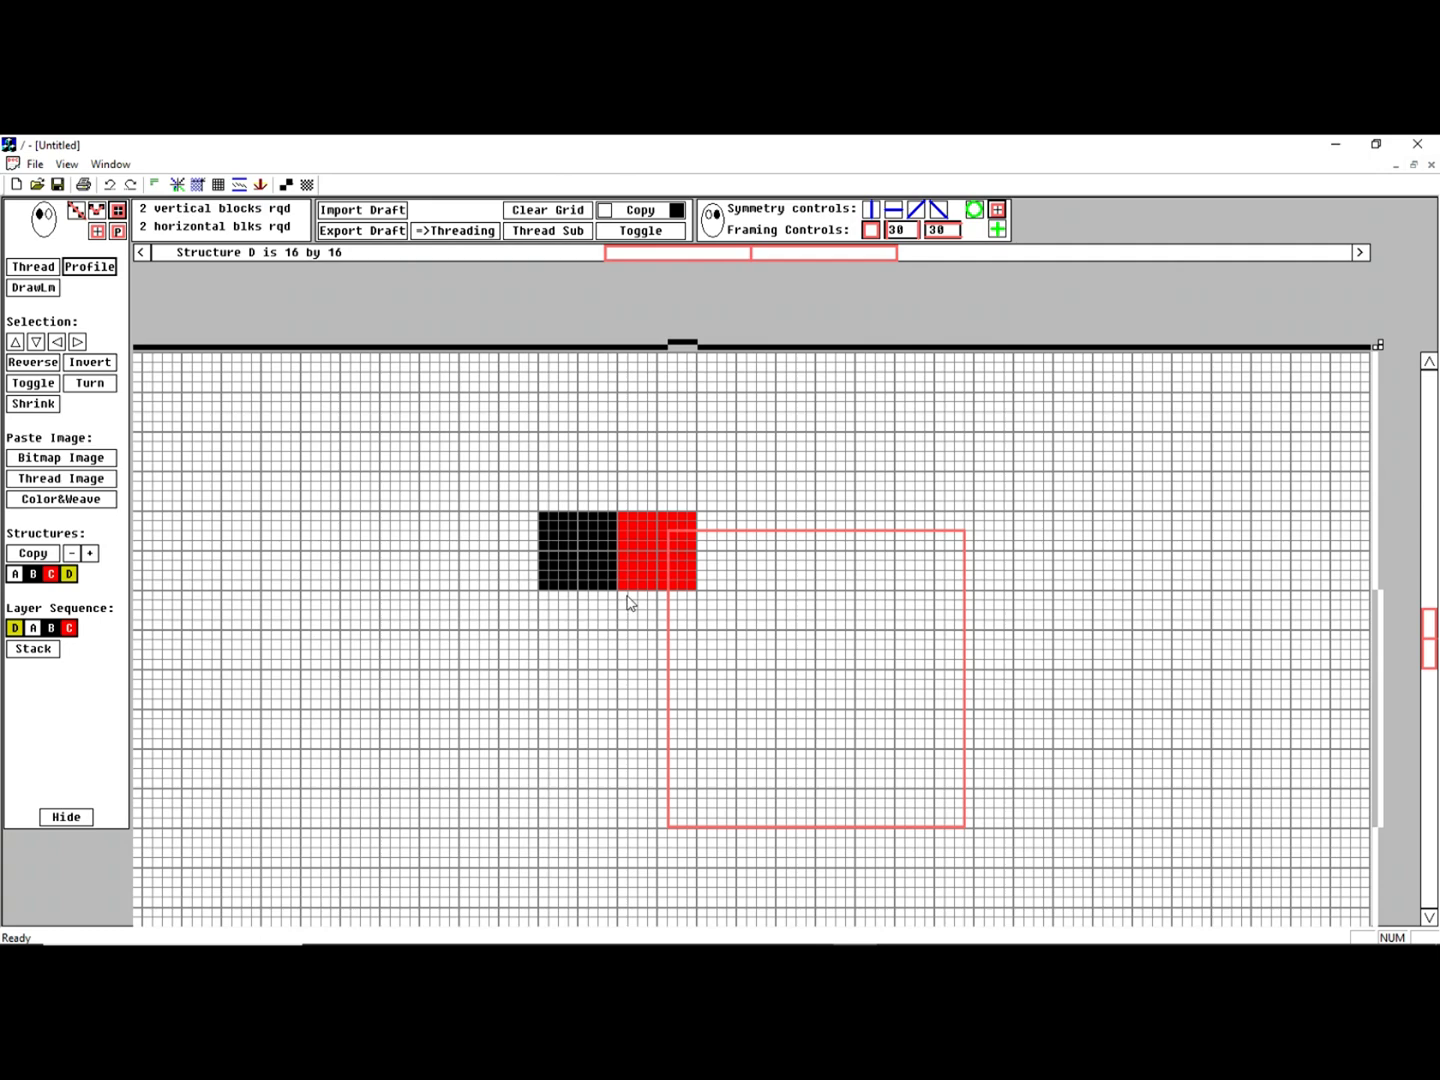
{"action": "left_click", "coordinate": [628, 599]}
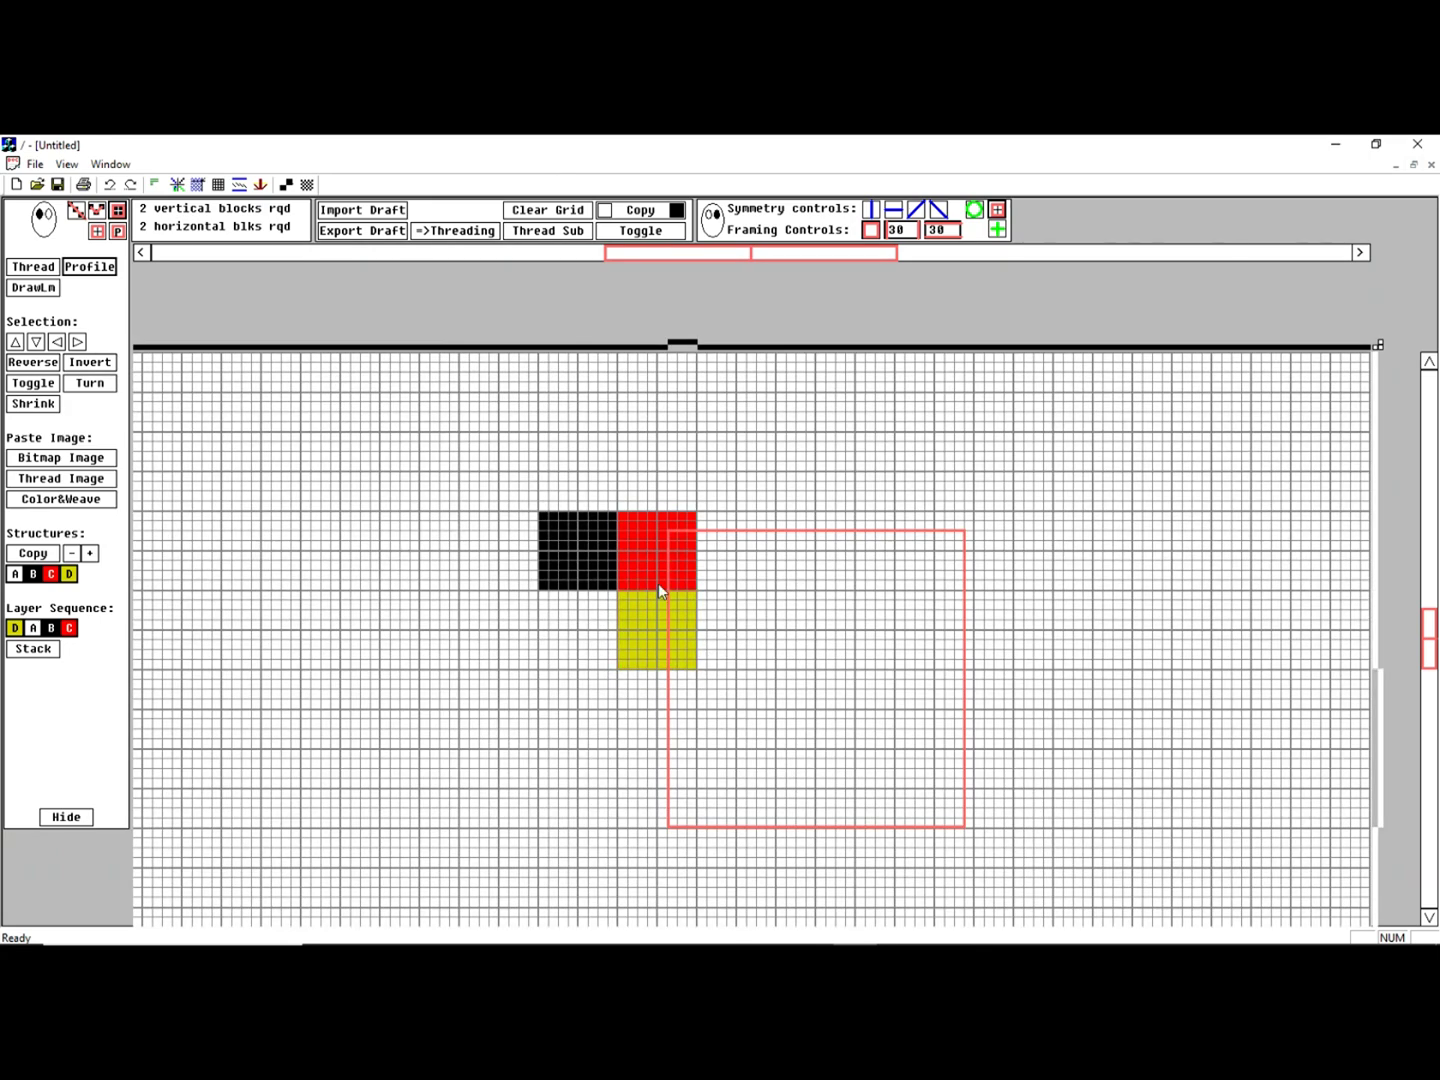
Select the 16 by 16 profile area covering all four blocks and substitute structures A-D with Threading Substitution
{"action": "mouse_move", "coordinate": [543, 522]}
{"action": "left_mouse_down"}
{"action": "mouse_move", "coordinate": [678, 679]}
{"action": "mouse_move", "coordinate": [698, 665]}
{"action": "left_mouse_up"}
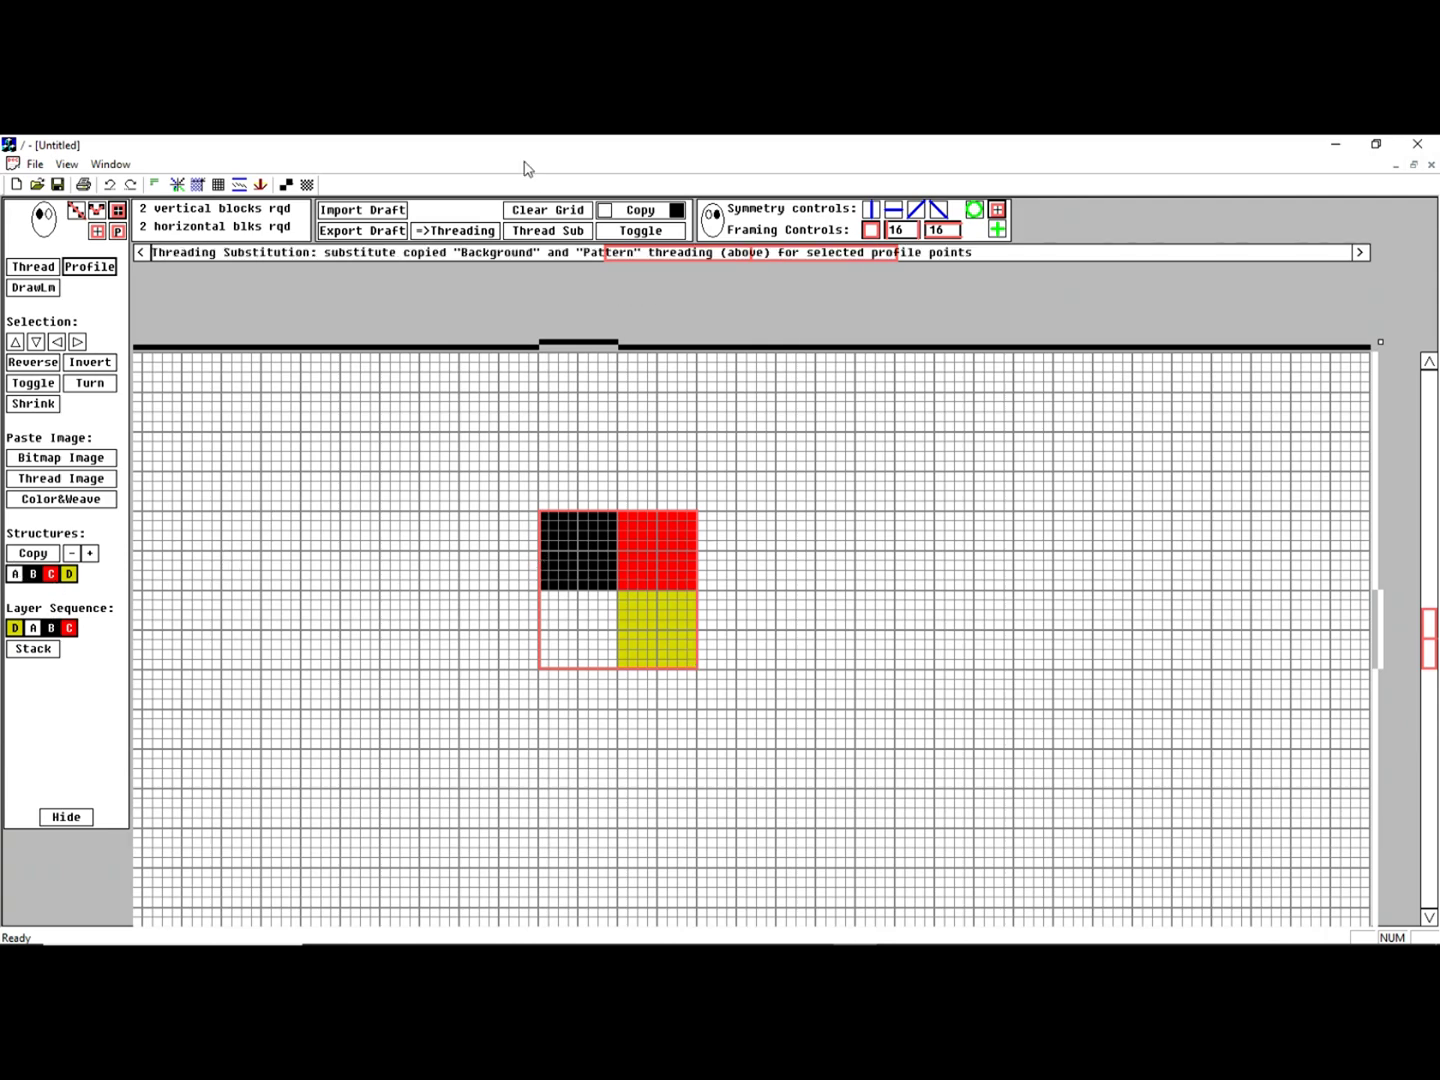
{"action": "left_click", "coordinate": [560, 238]}
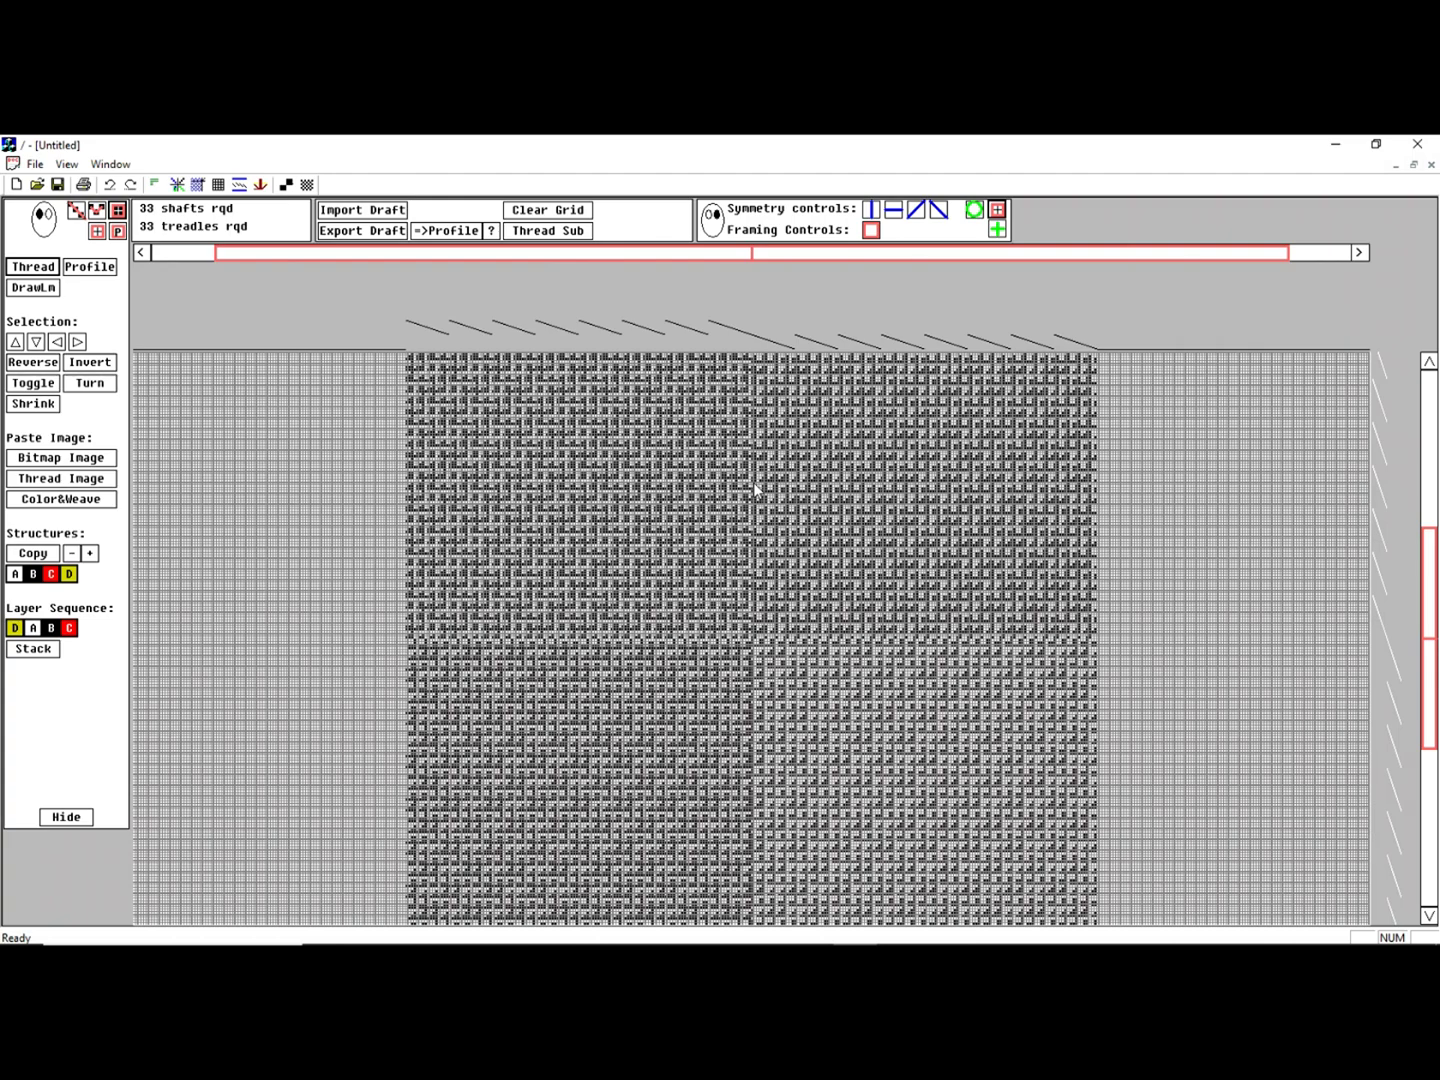
{"action": "scroll", "coordinate": [760, 487], "scroll_direction": "up", "scroll_amount": 1}
{"action": "scroll", "coordinate": [766, 491], "scroll_direction": "up", "scroll_amount": 2}
{"action": "scroll", "coordinate": [762, 497], "scroll_direction": "down", "scroll_amount": 3}
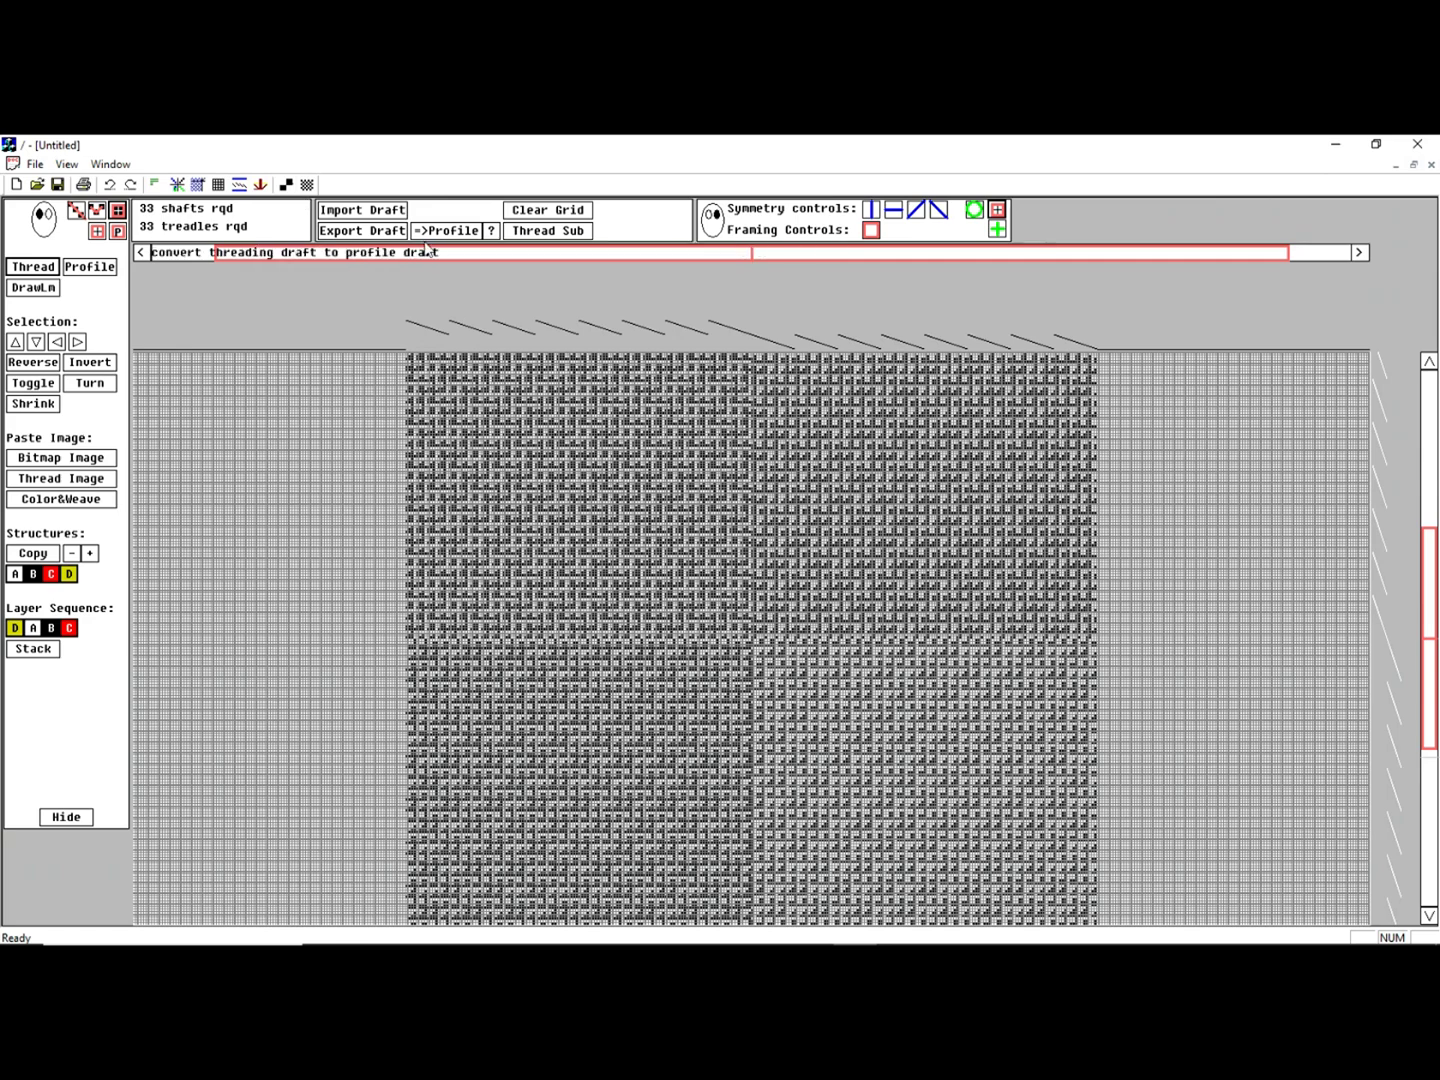
Export the substituted drawing as a weaving draft and open its full warp in the Warp Editor
{"action": "left_click", "coordinate": [338, 232]}
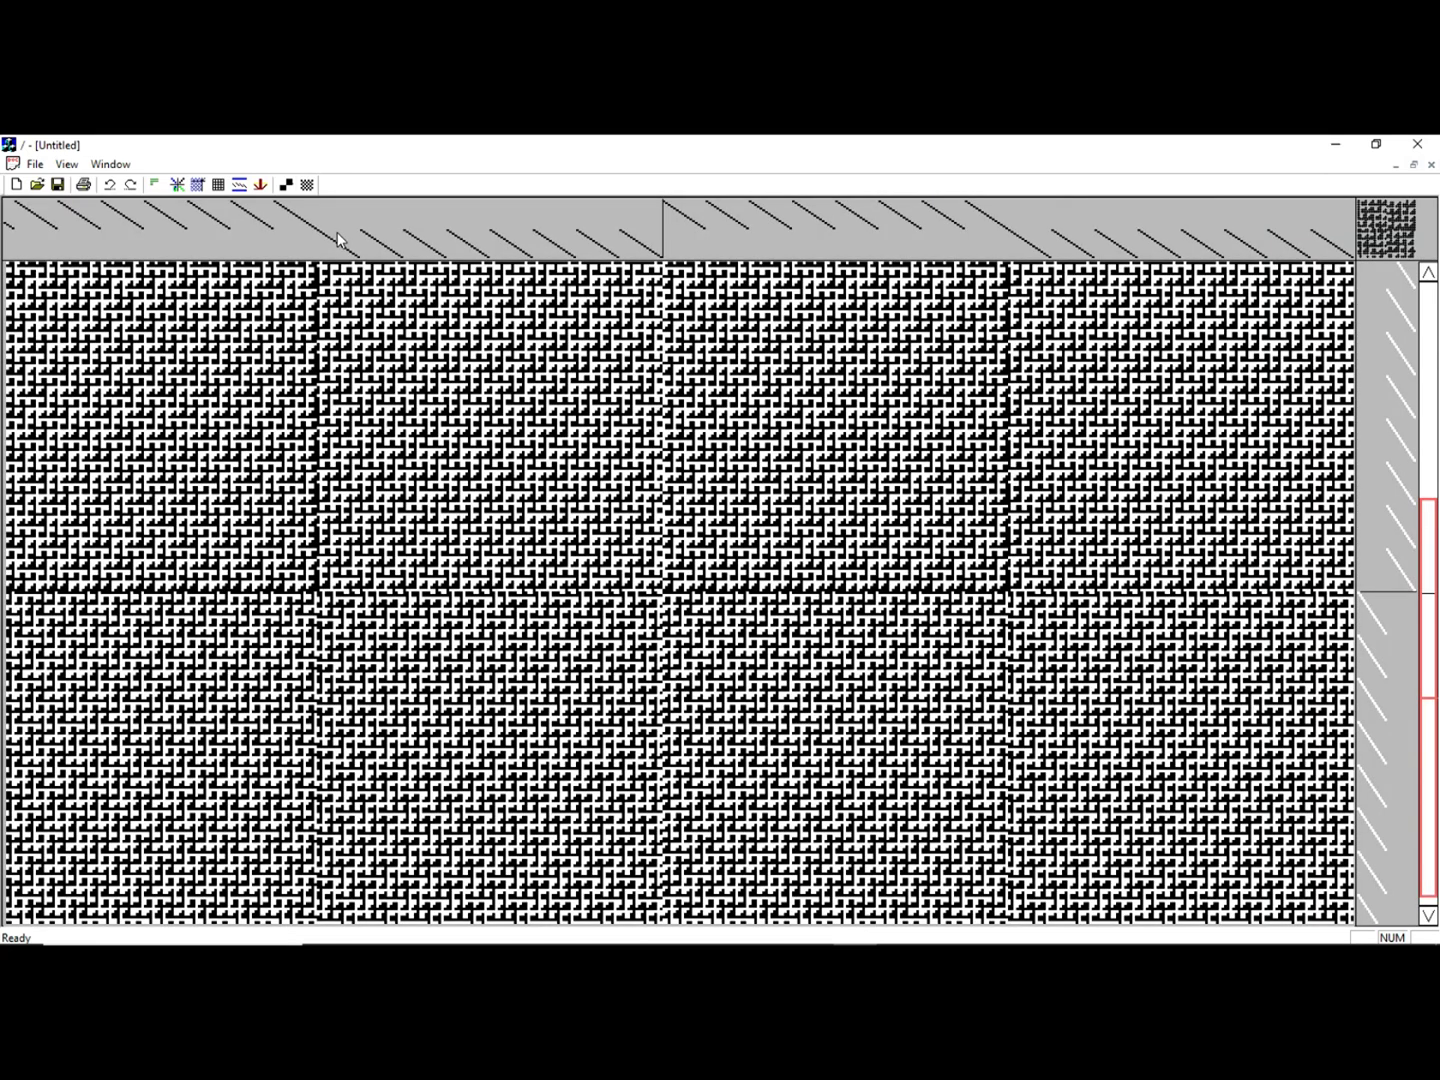
{"action": "left_click", "coordinate": [176, 184]}
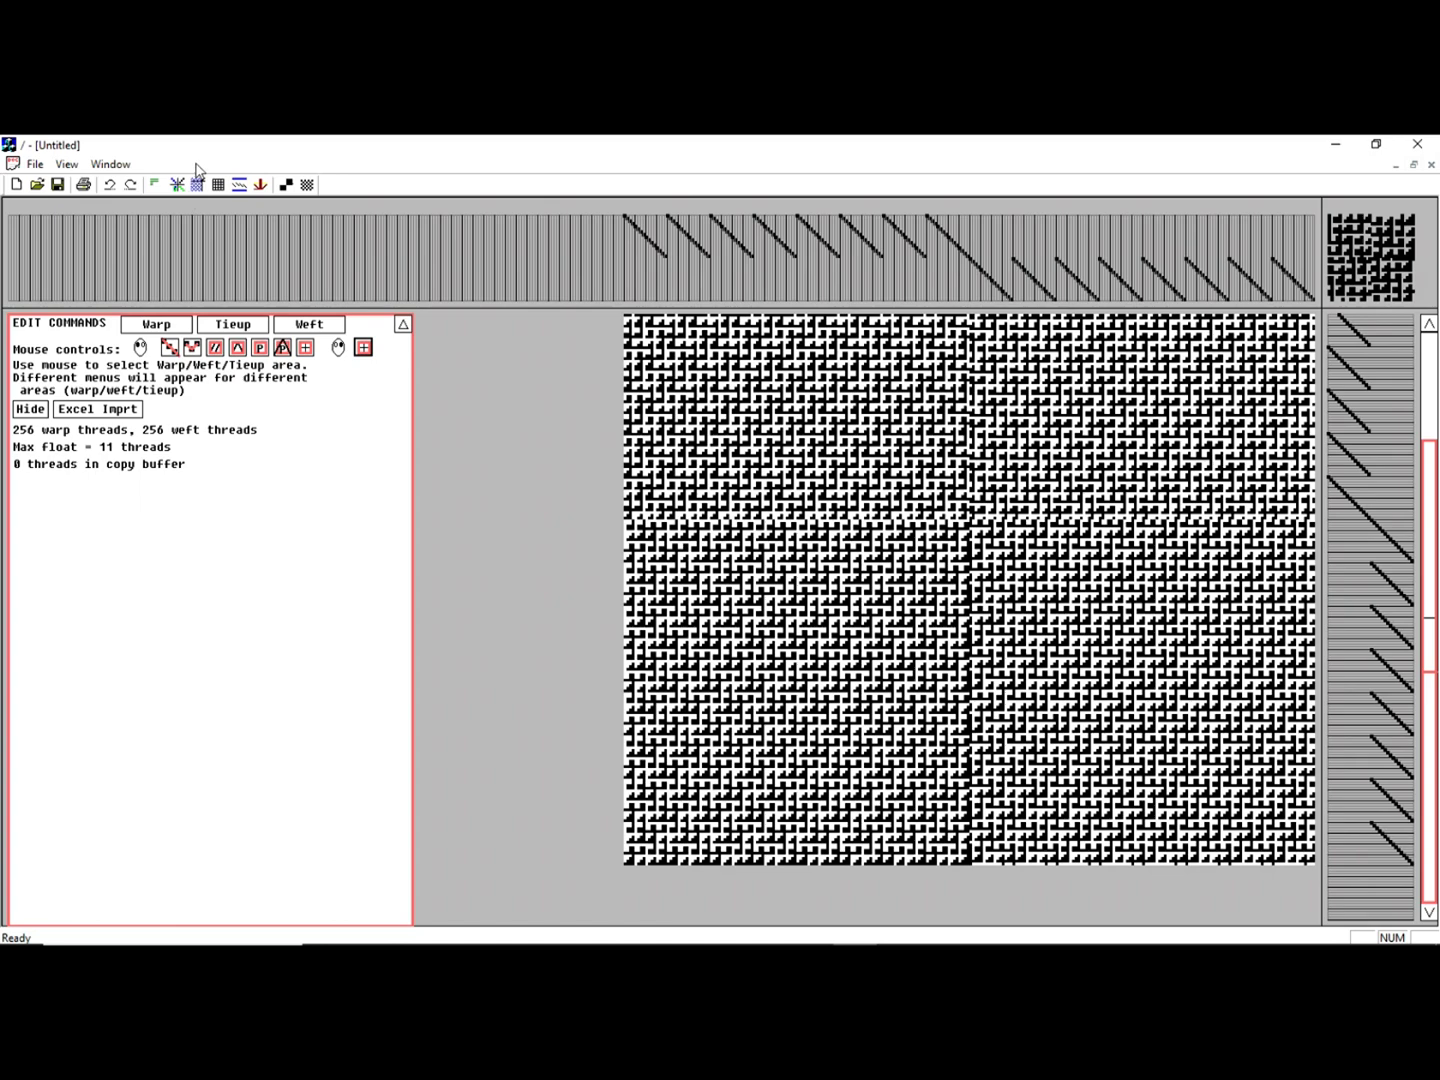
{"action": "left_click", "coordinate": [168, 328]}
{"action": "left_click", "coordinate": [167, 327]}
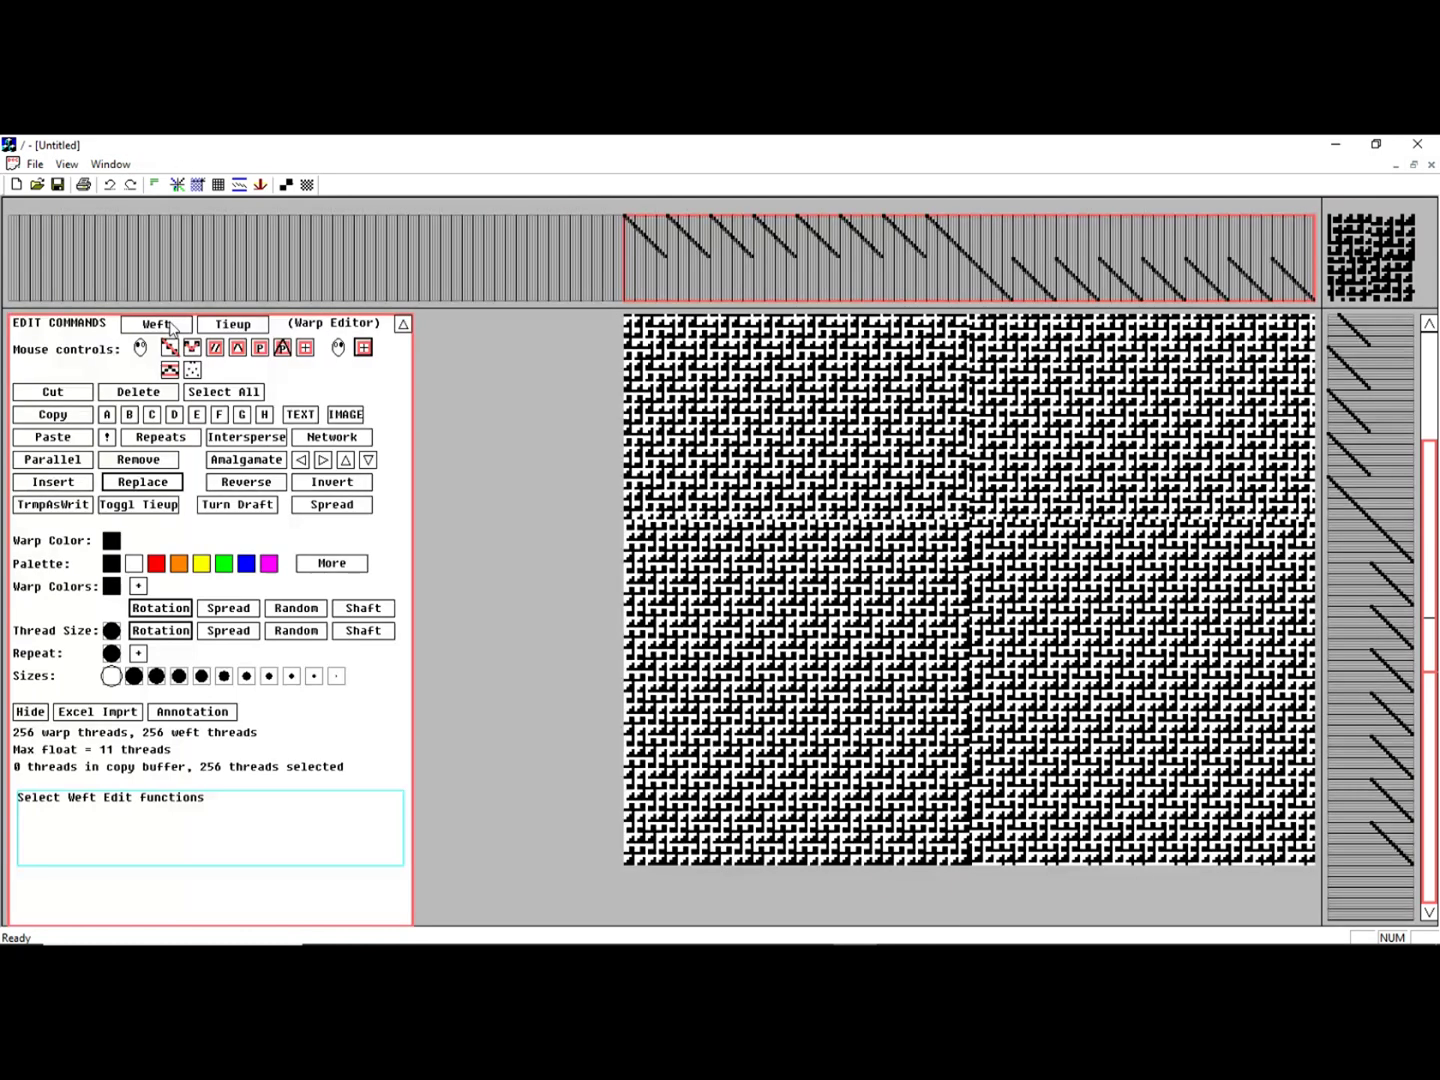
Shrink the colour palette to black and white and add a dark and a light shade of both red and yellow
{"action": "left_click", "coordinate": [331, 564]}
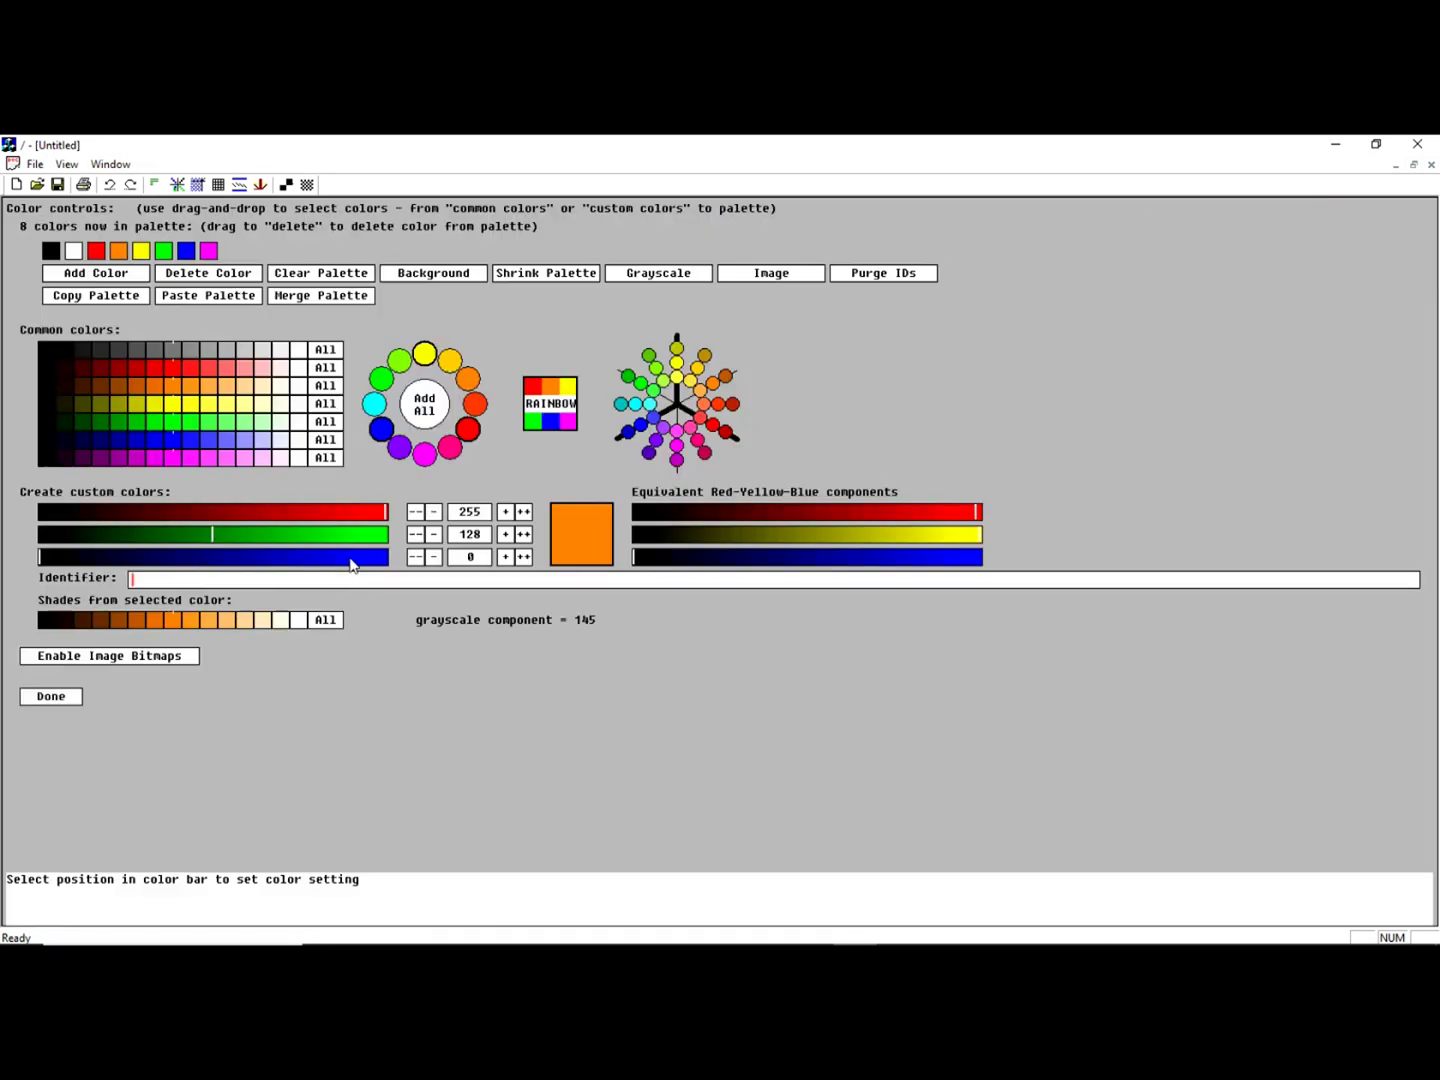
{"action": "left_click", "coordinate": [556, 275]}
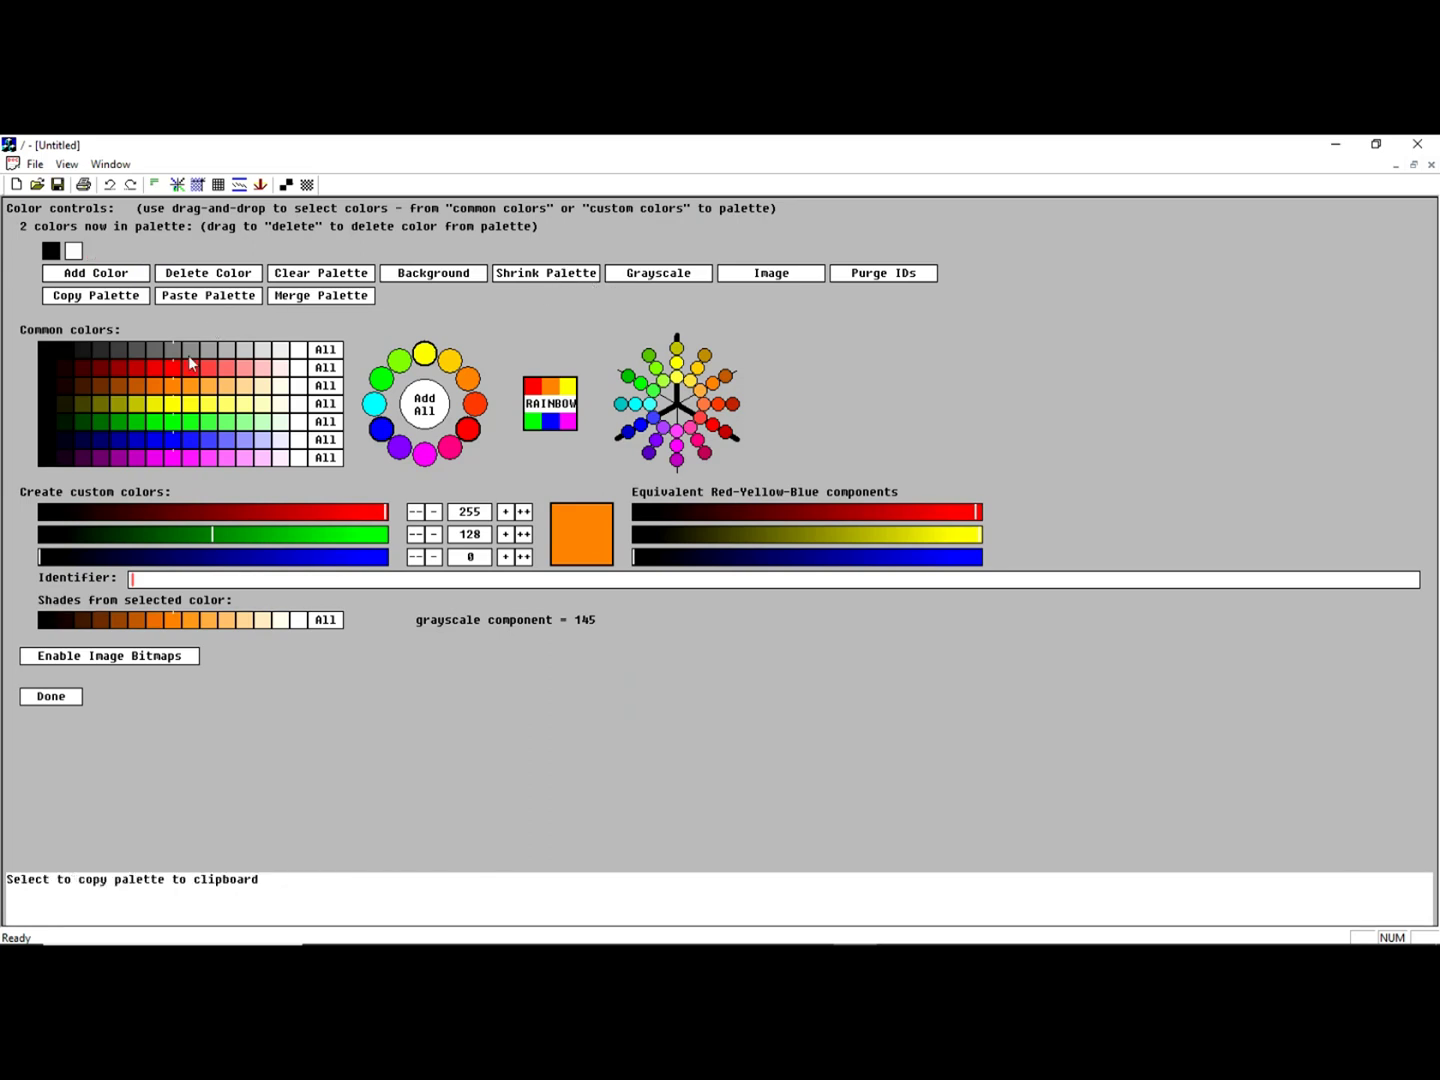
{"action": "left_click", "coordinate": [139, 366]}
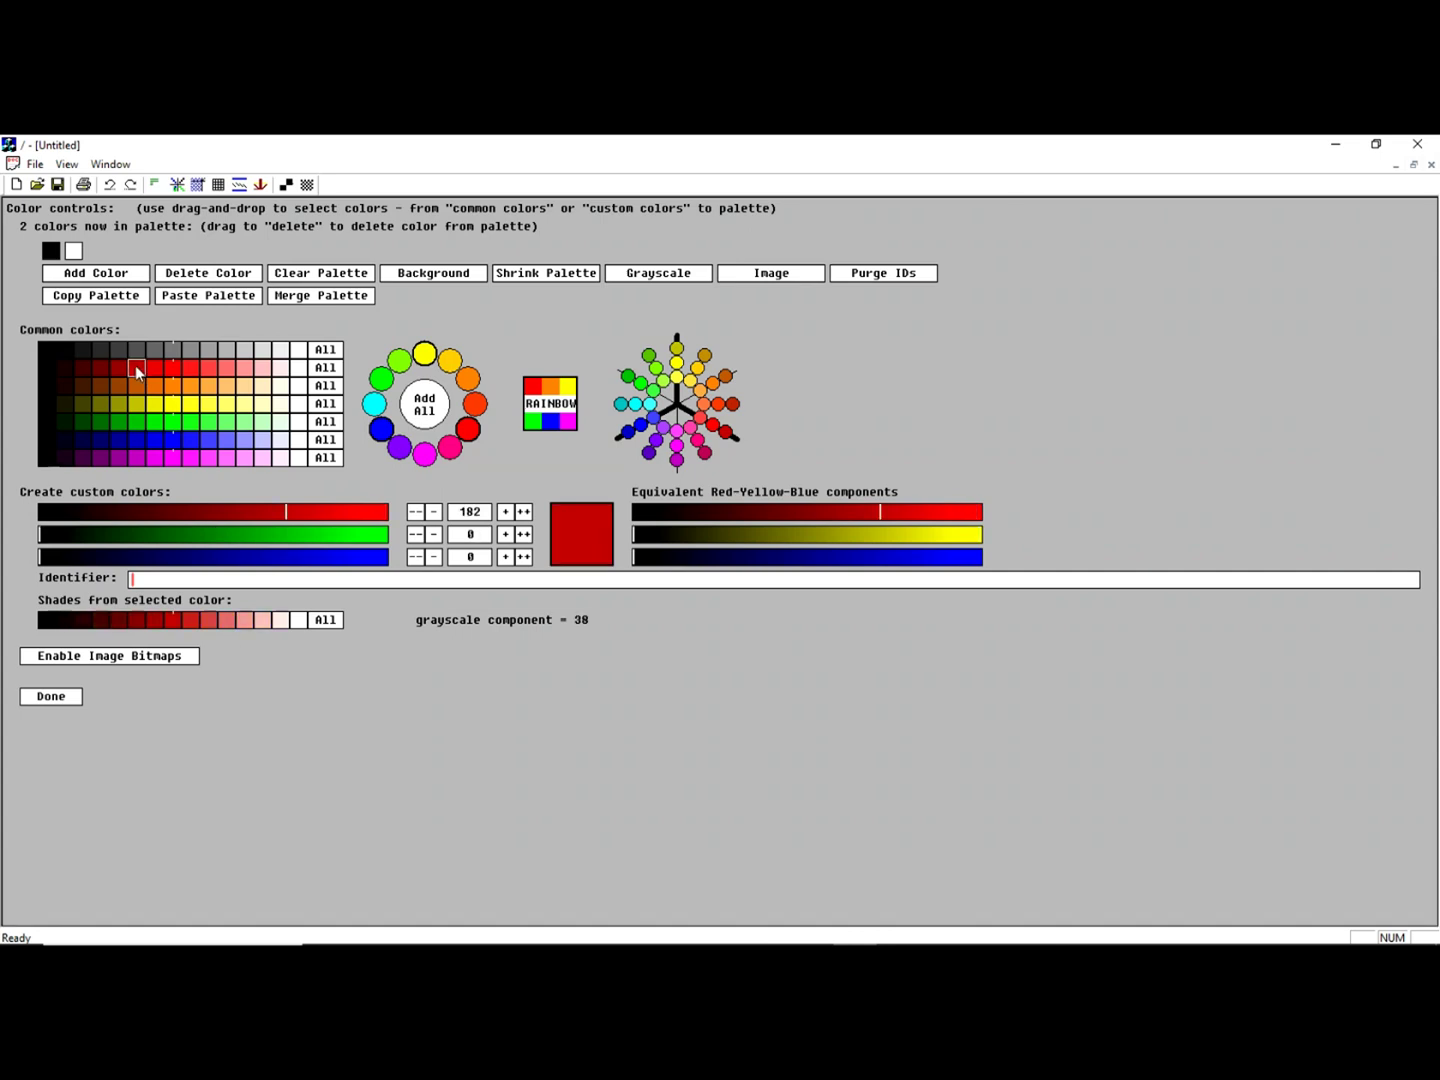
{"action": "left_click", "coordinate": [111, 278]}
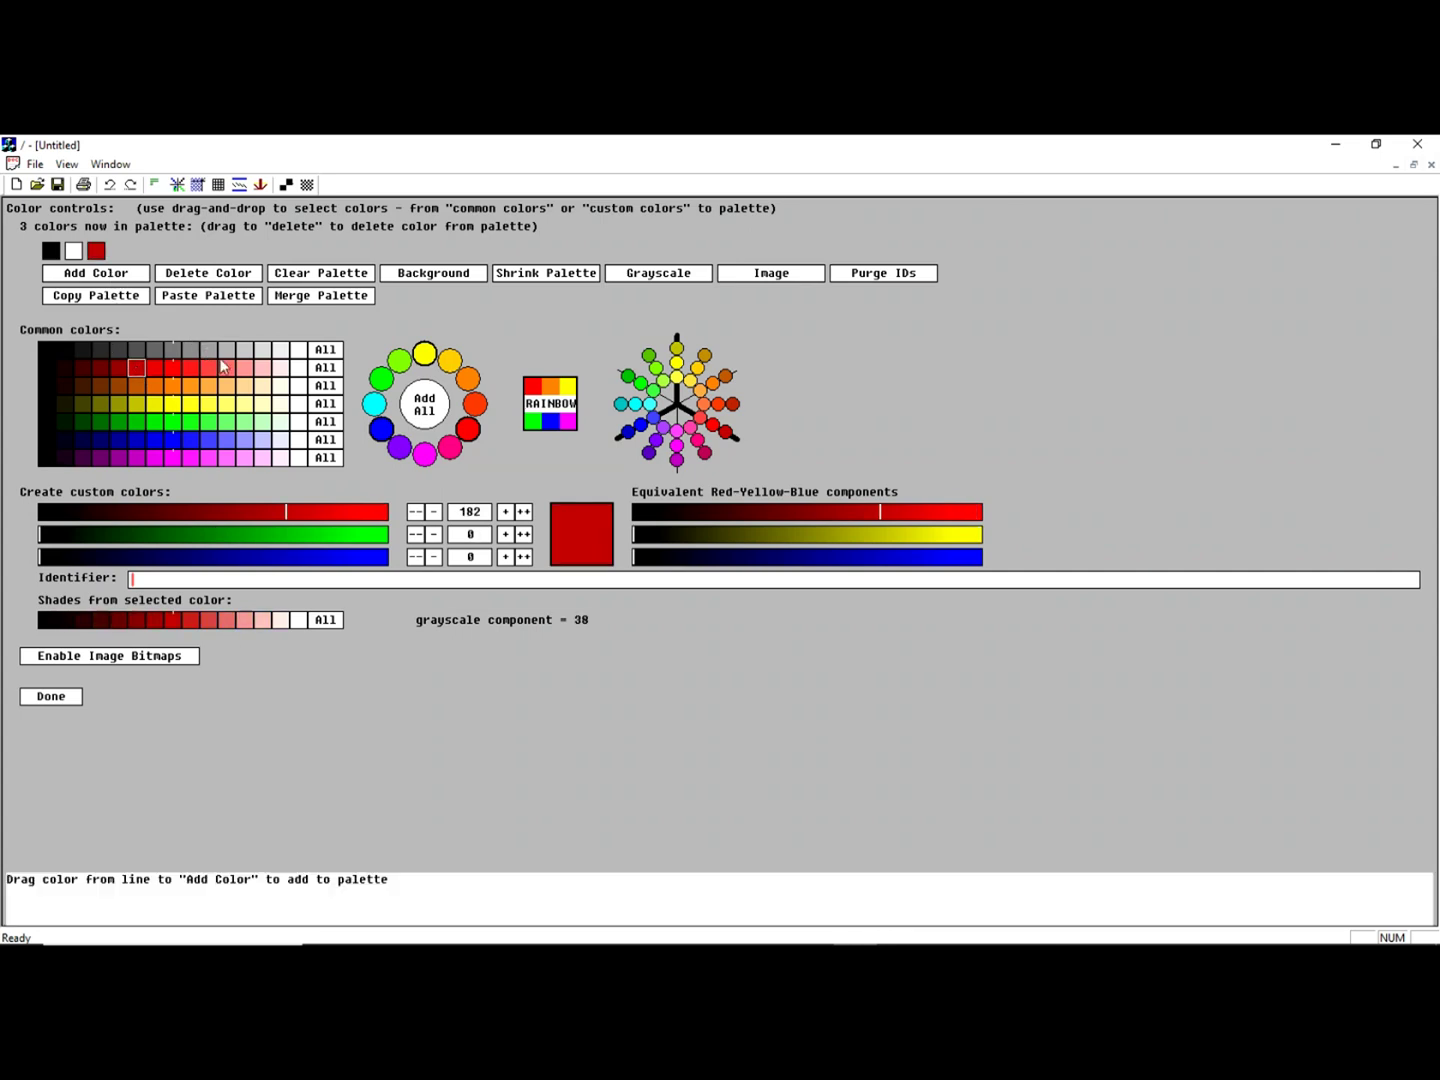
{"action": "left_click_drag", "start_coordinate": [228, 373], "coordinate": [112, 281]}
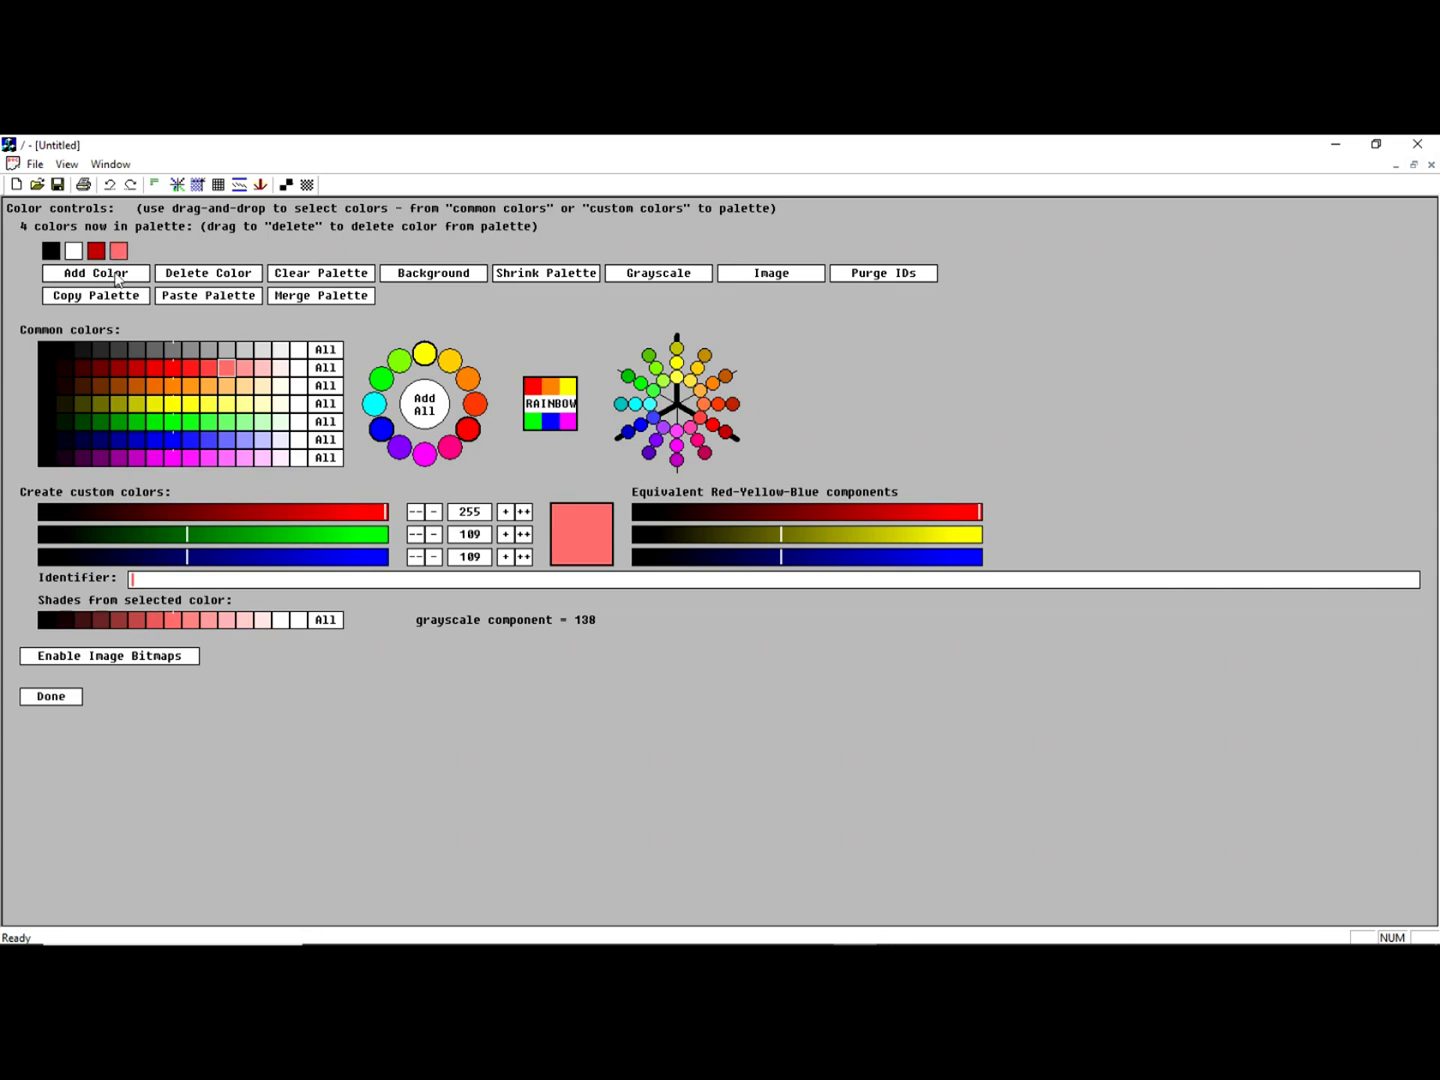
{"action": "left_click_drag", "start_coordinate": [138, 409], "coordinate": [119, 283]}
{"action": "left_click", "coordinate": [227, 403]}
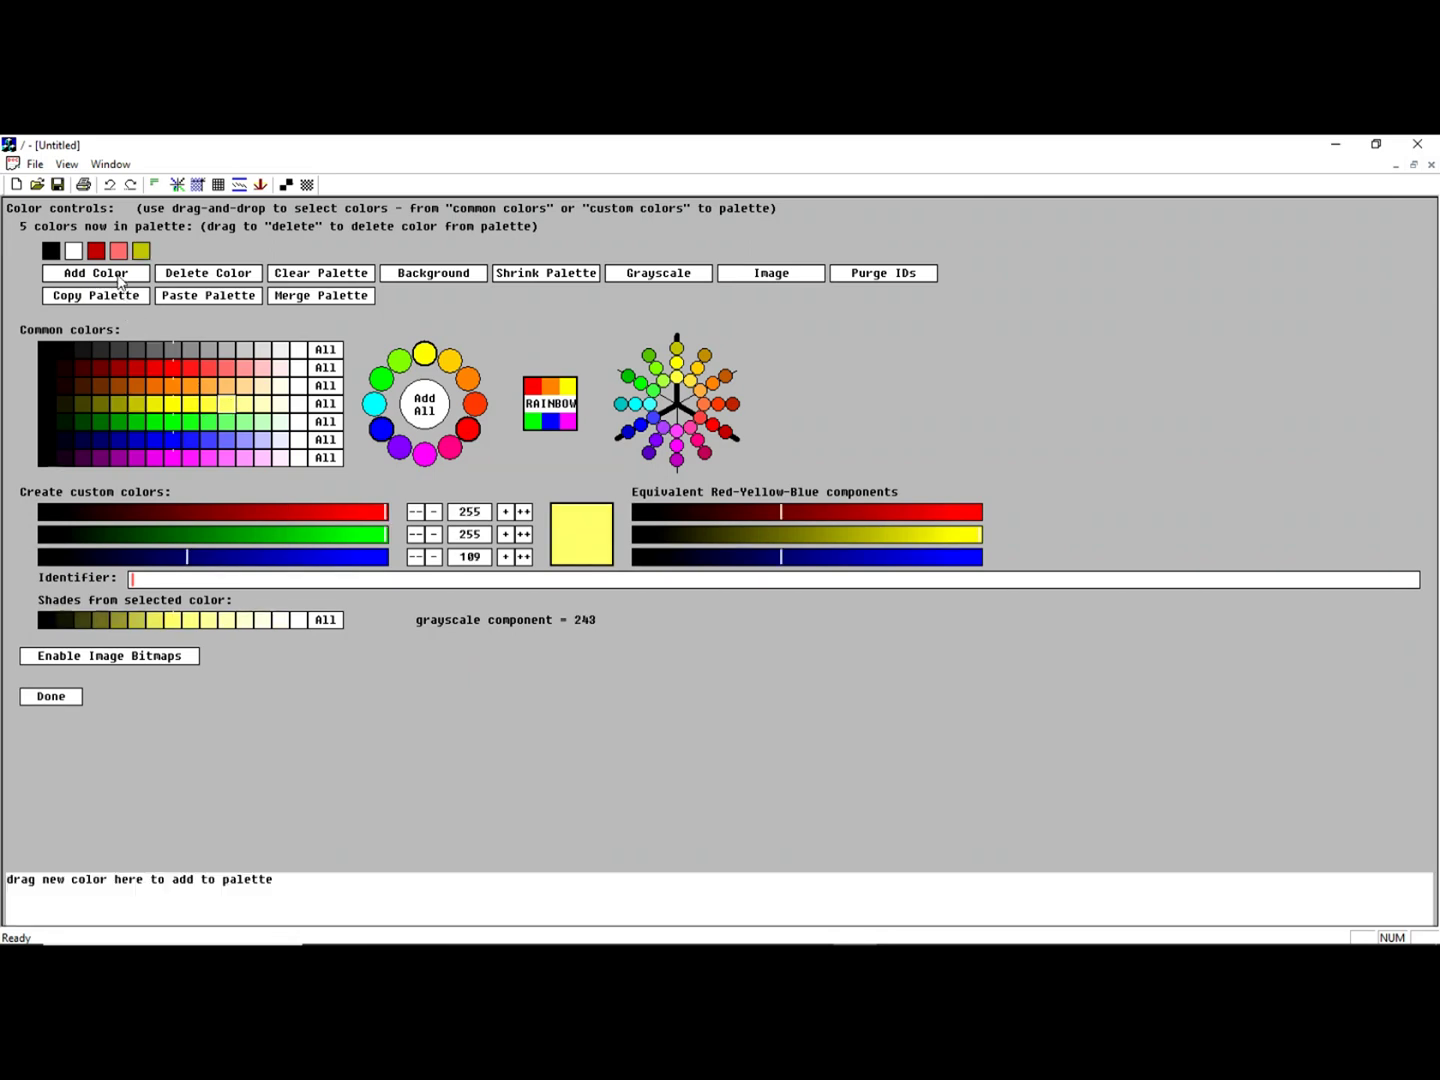
Add a dark and a light shade of both green and blue to the palette and return to the draft
{"action": "left_click_drag", "start_coordinate": [122, 419], "coordinate": [94, 280]}
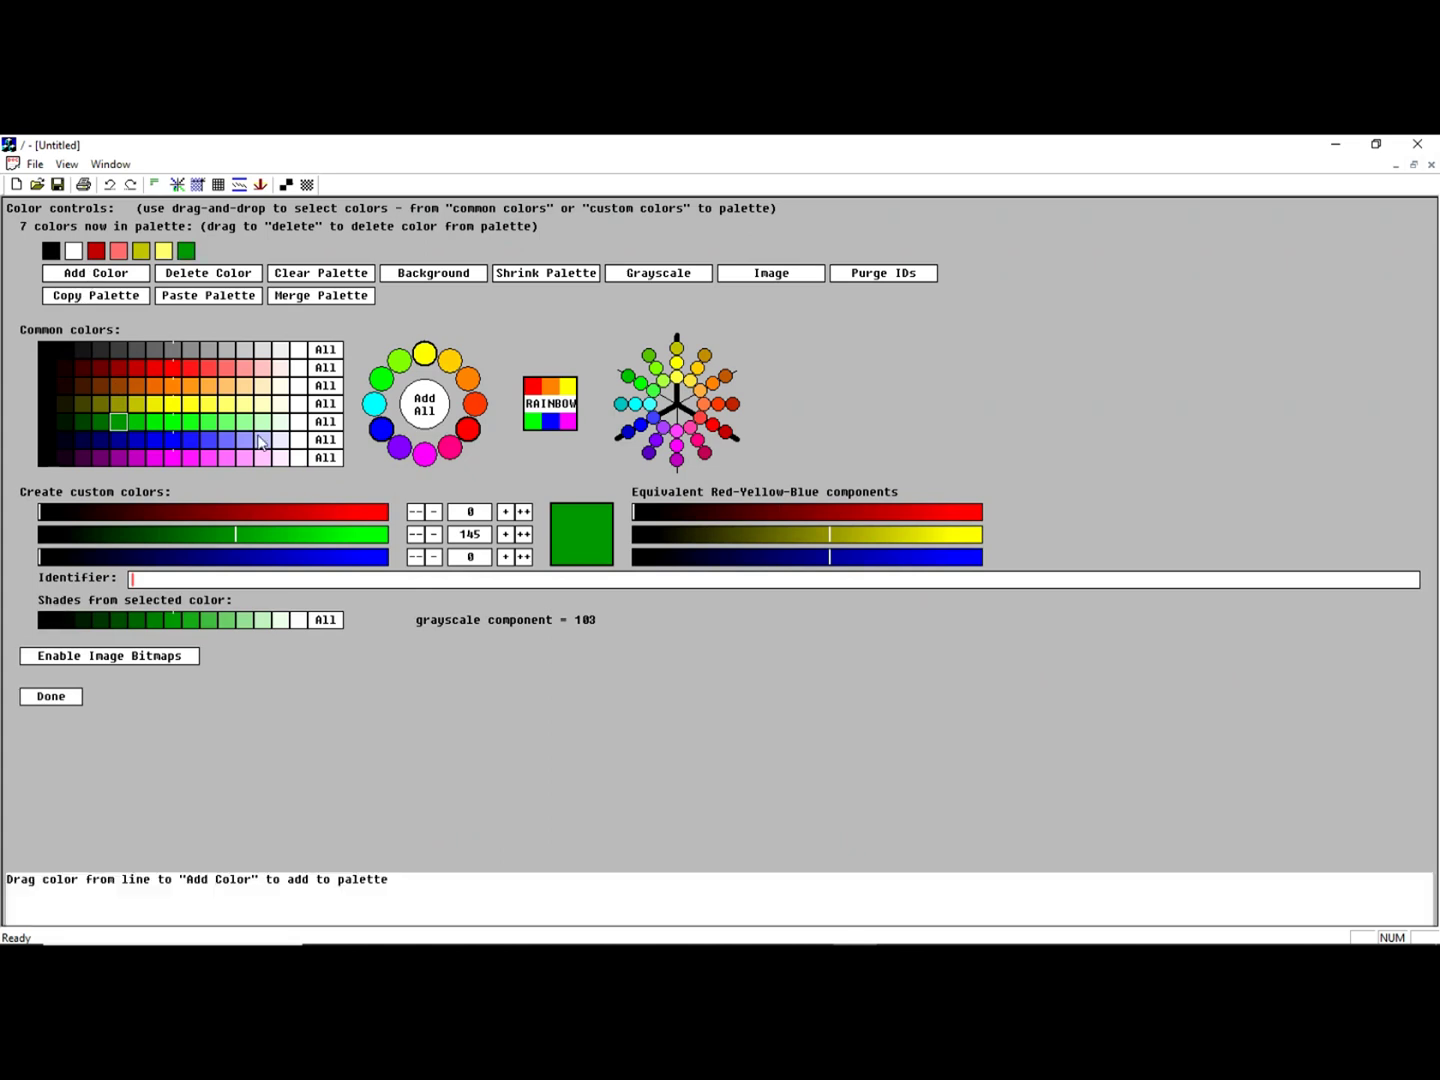
{"action": "left_click_drag", "start_coordinate": [229, 428], "coordinate": [137, 274]}
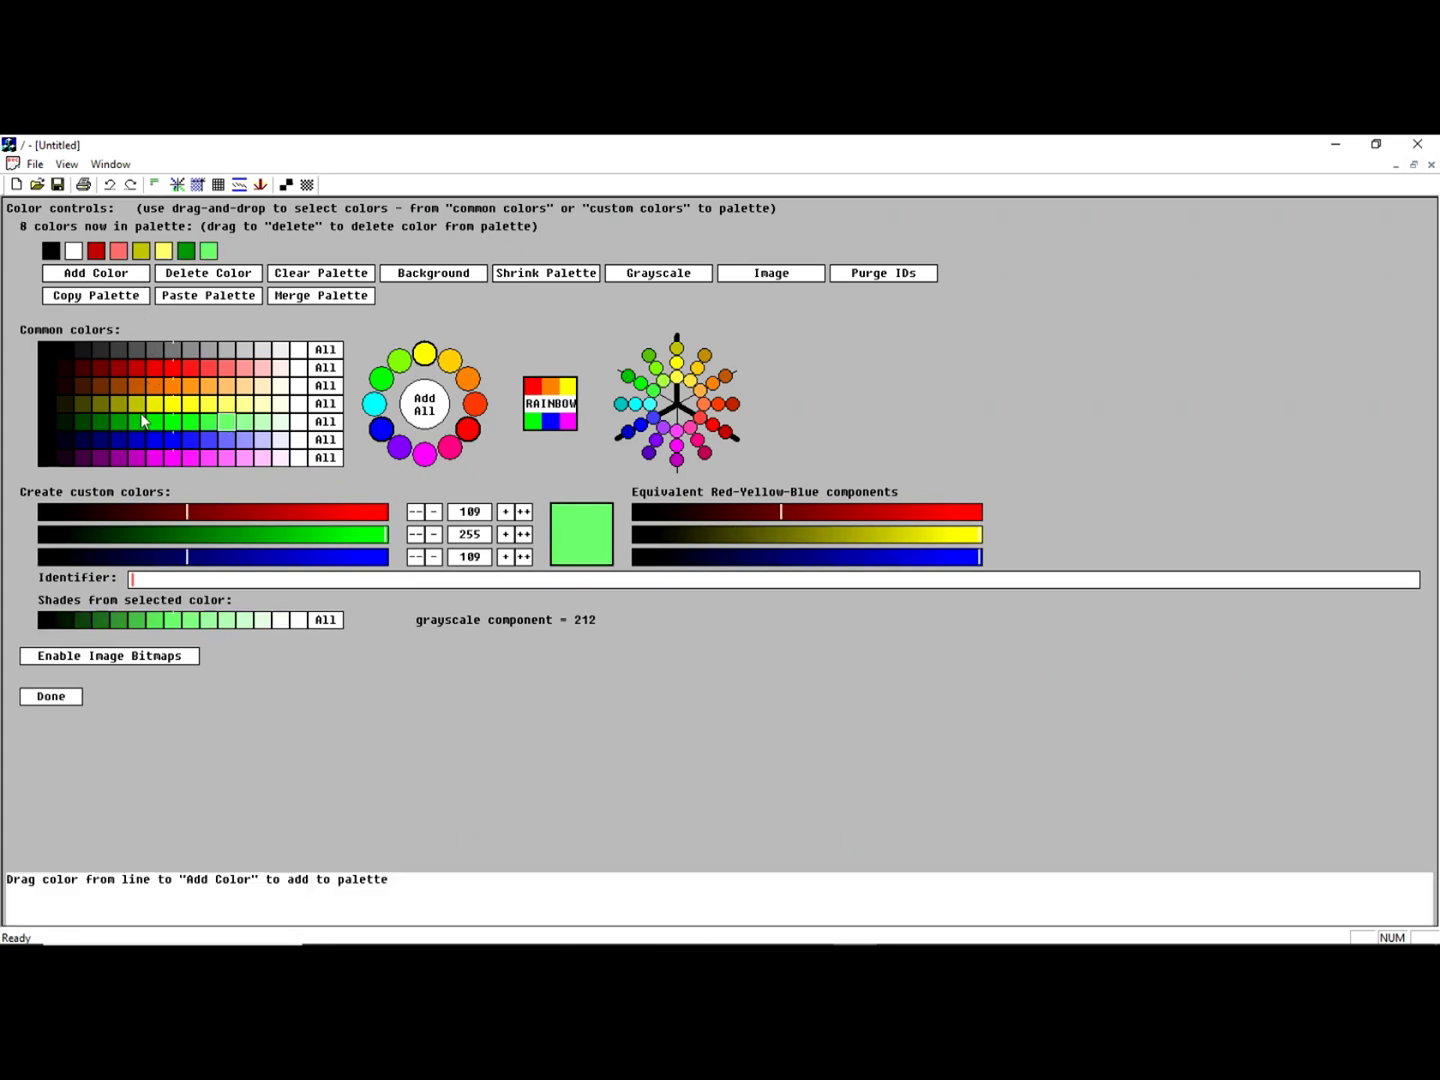
{"action": "left_click_drag", "start_coordinate": [138, 441], "coordinate": [92, 278]}
{"action": "left_click_drag", "start_coordinate": [247, 441], "coordinate": [124, 281]}
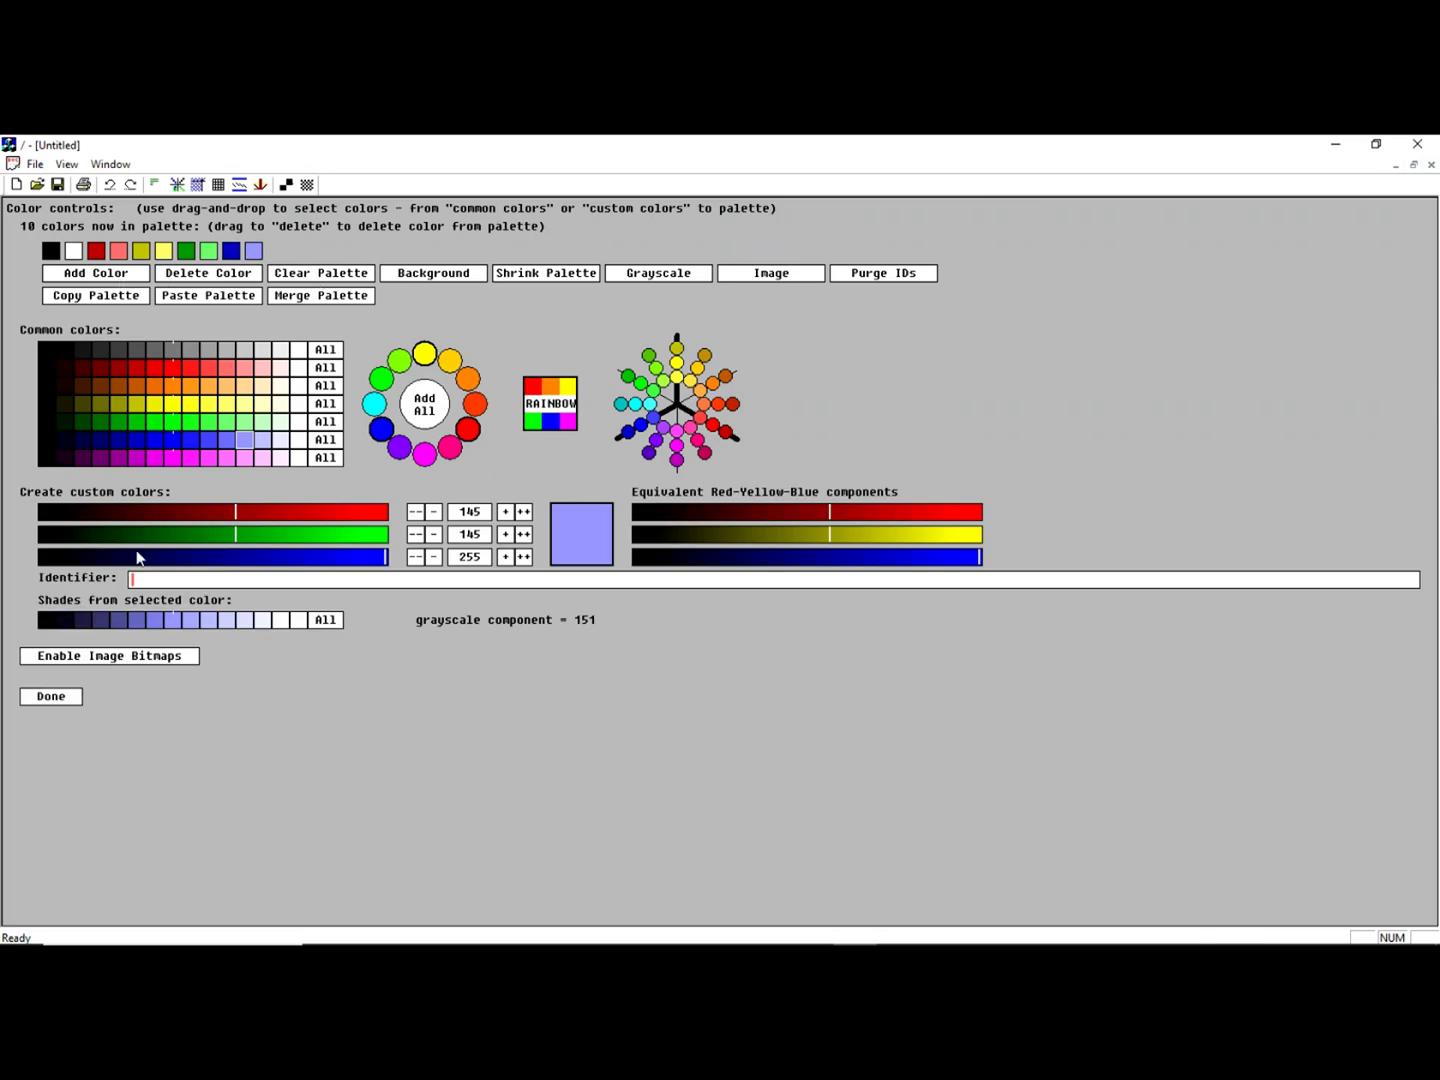
{"action": "left_click", "coordinate": [62, 696]}
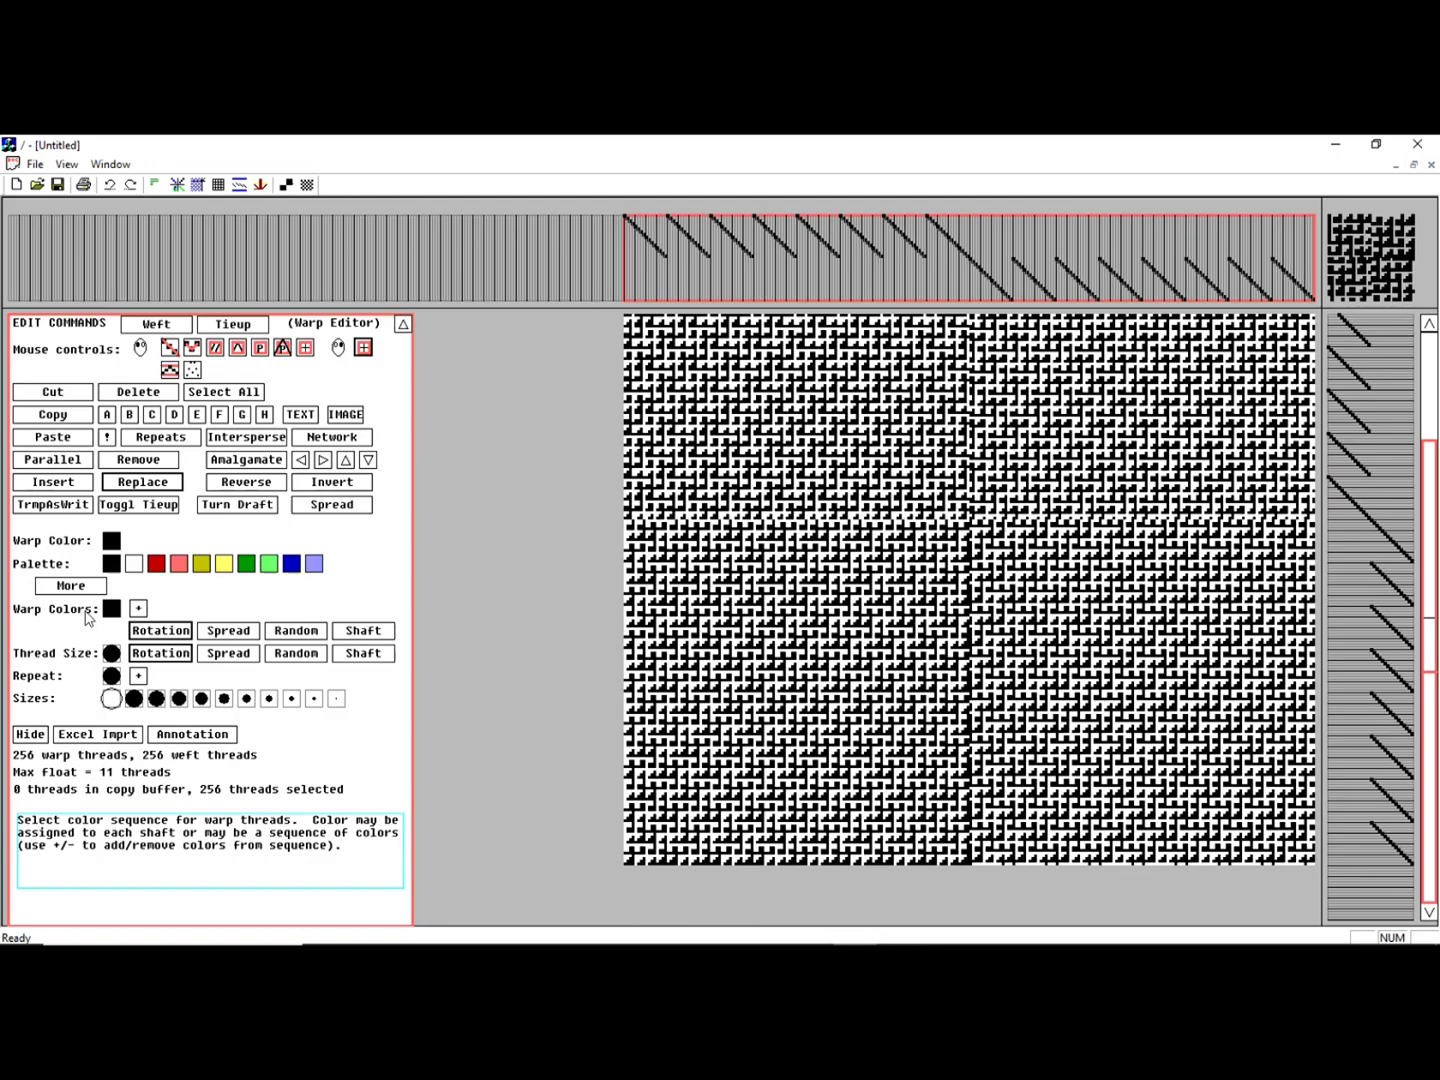
Colour the warp with a rotation of dark blue, dark green, dark yellow and dark red
{"action": "left_click_drag", "start_coordinate": [295, 568], "coordinate": [113, 612]}
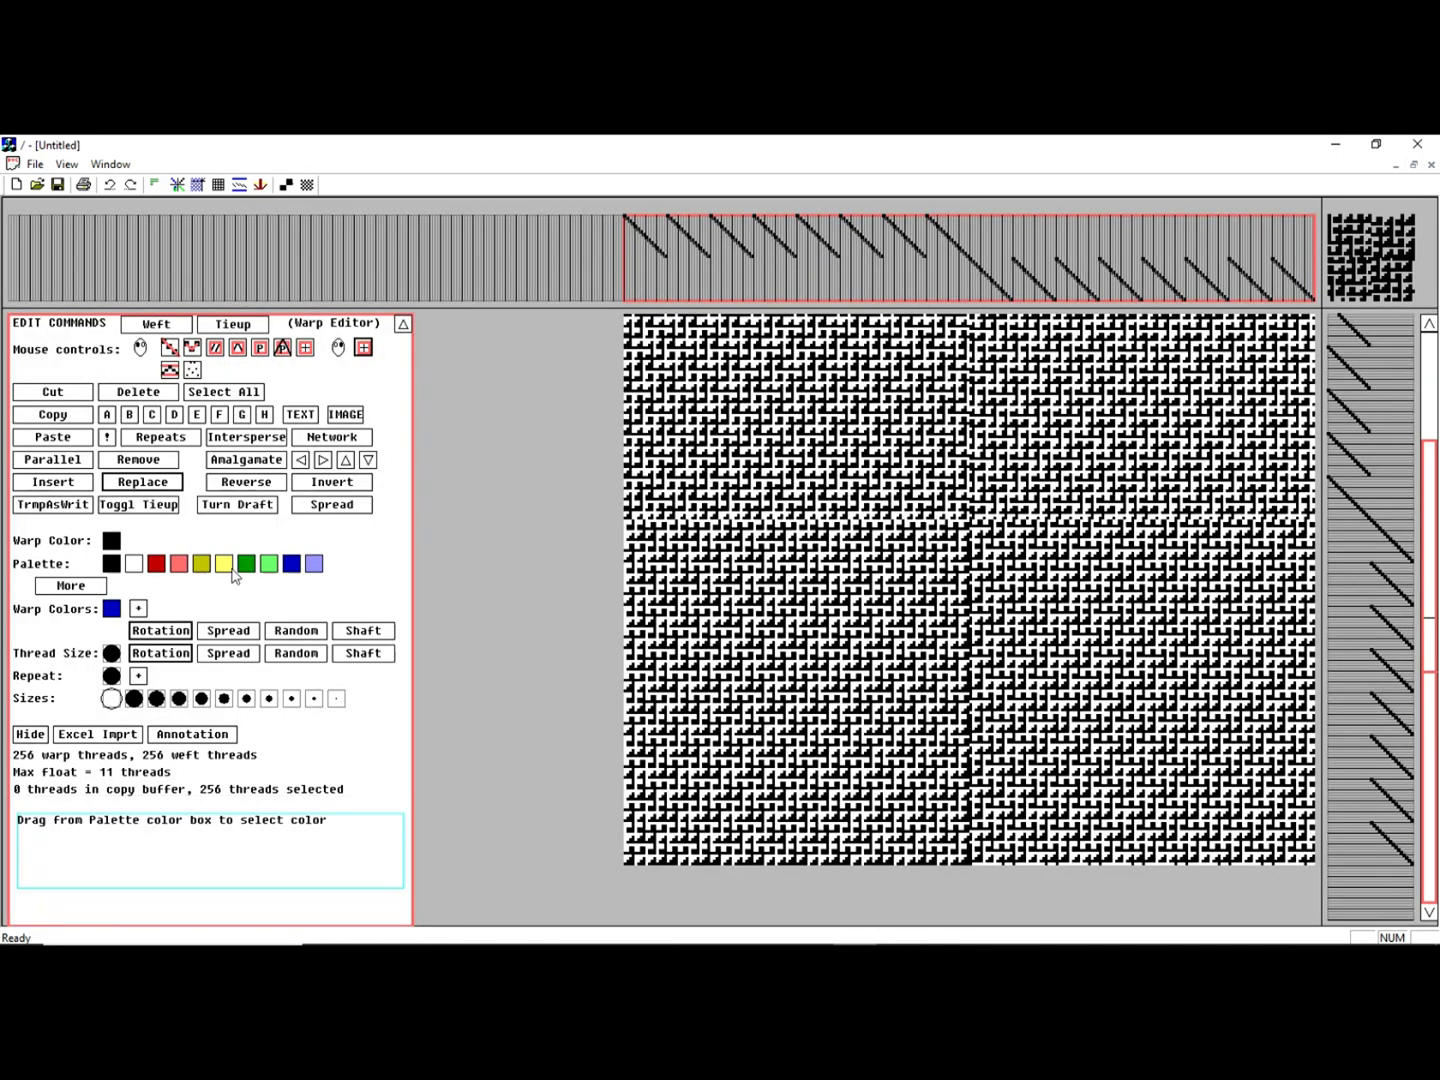
{"action": "left_click_drag", "start_coordinate": [243, 568], "coordinate": [140, 612]}
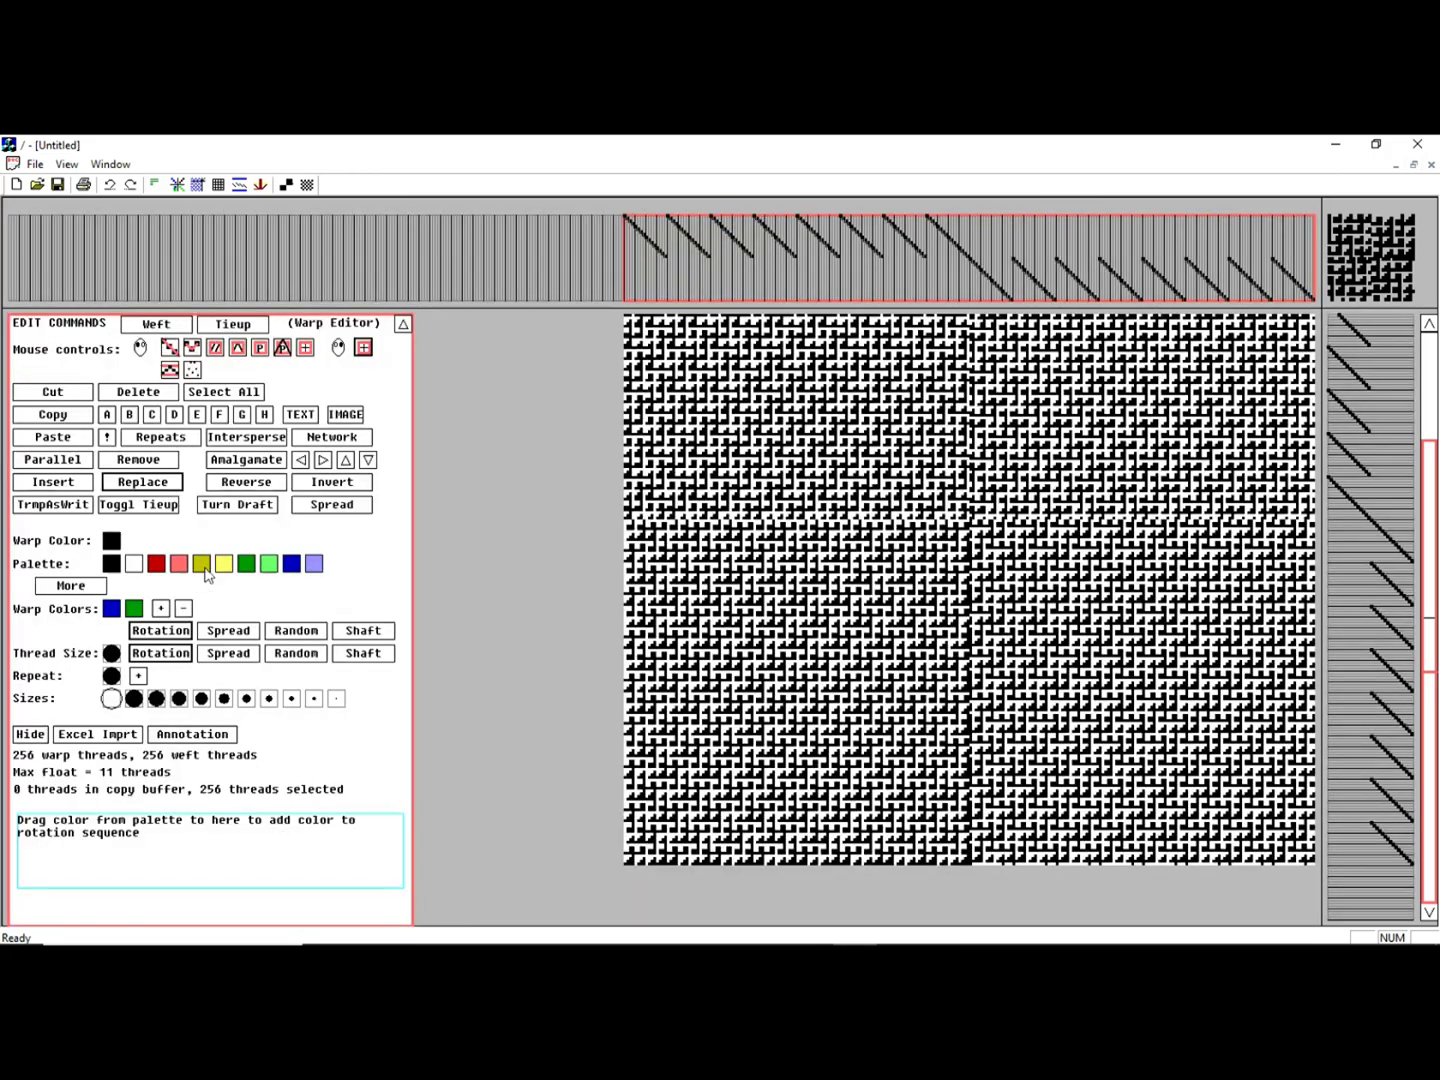
{"action": "left_click_drag", "start_coordinate": [203, 562], "coordinate": [184, 612]}
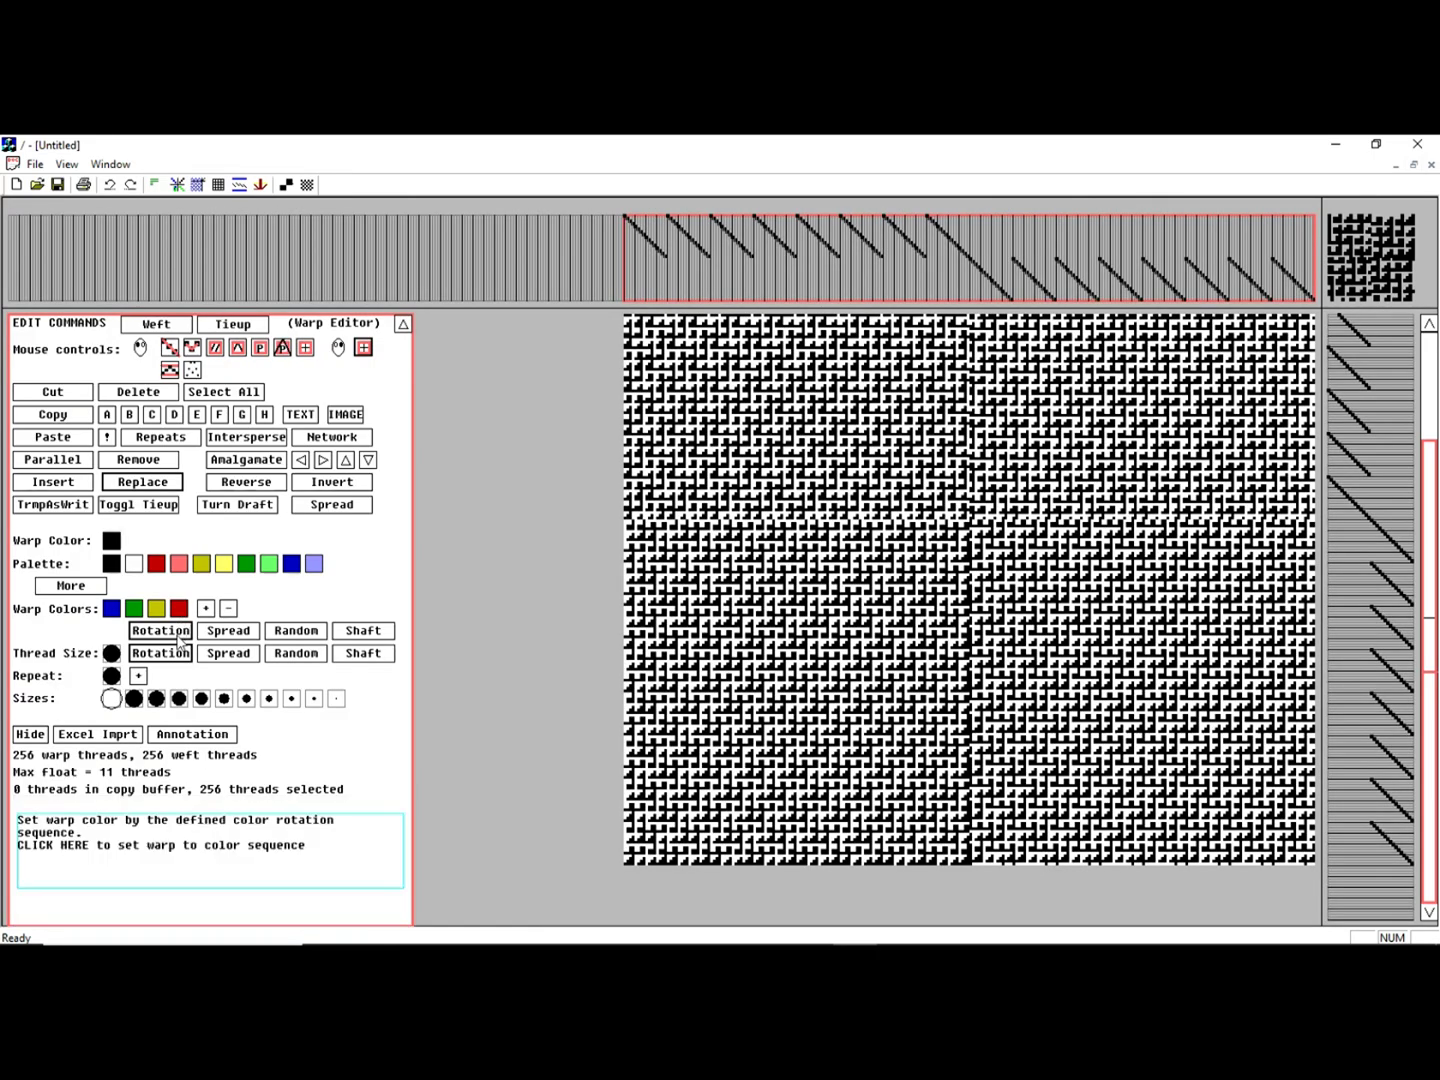
{"action": "left_click", "coordinate": [160, 630]}
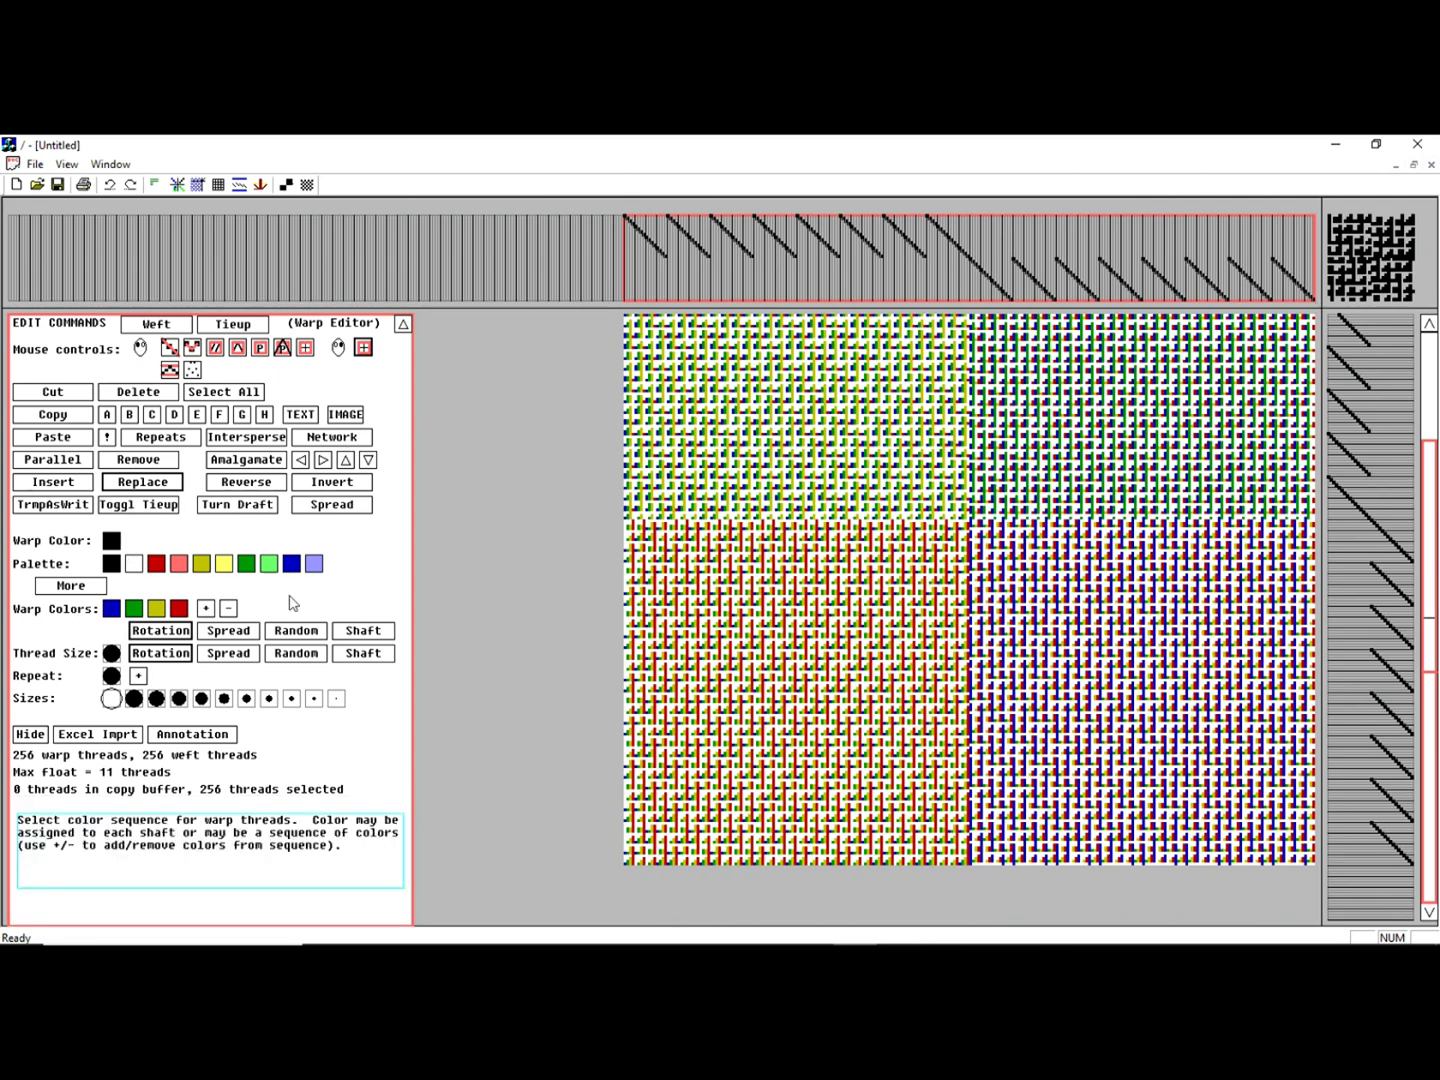
Colour the weft with a rotation of light red, light yellow, light green and light blue
{"action": "left_click", "coordinate": [169, 326]}
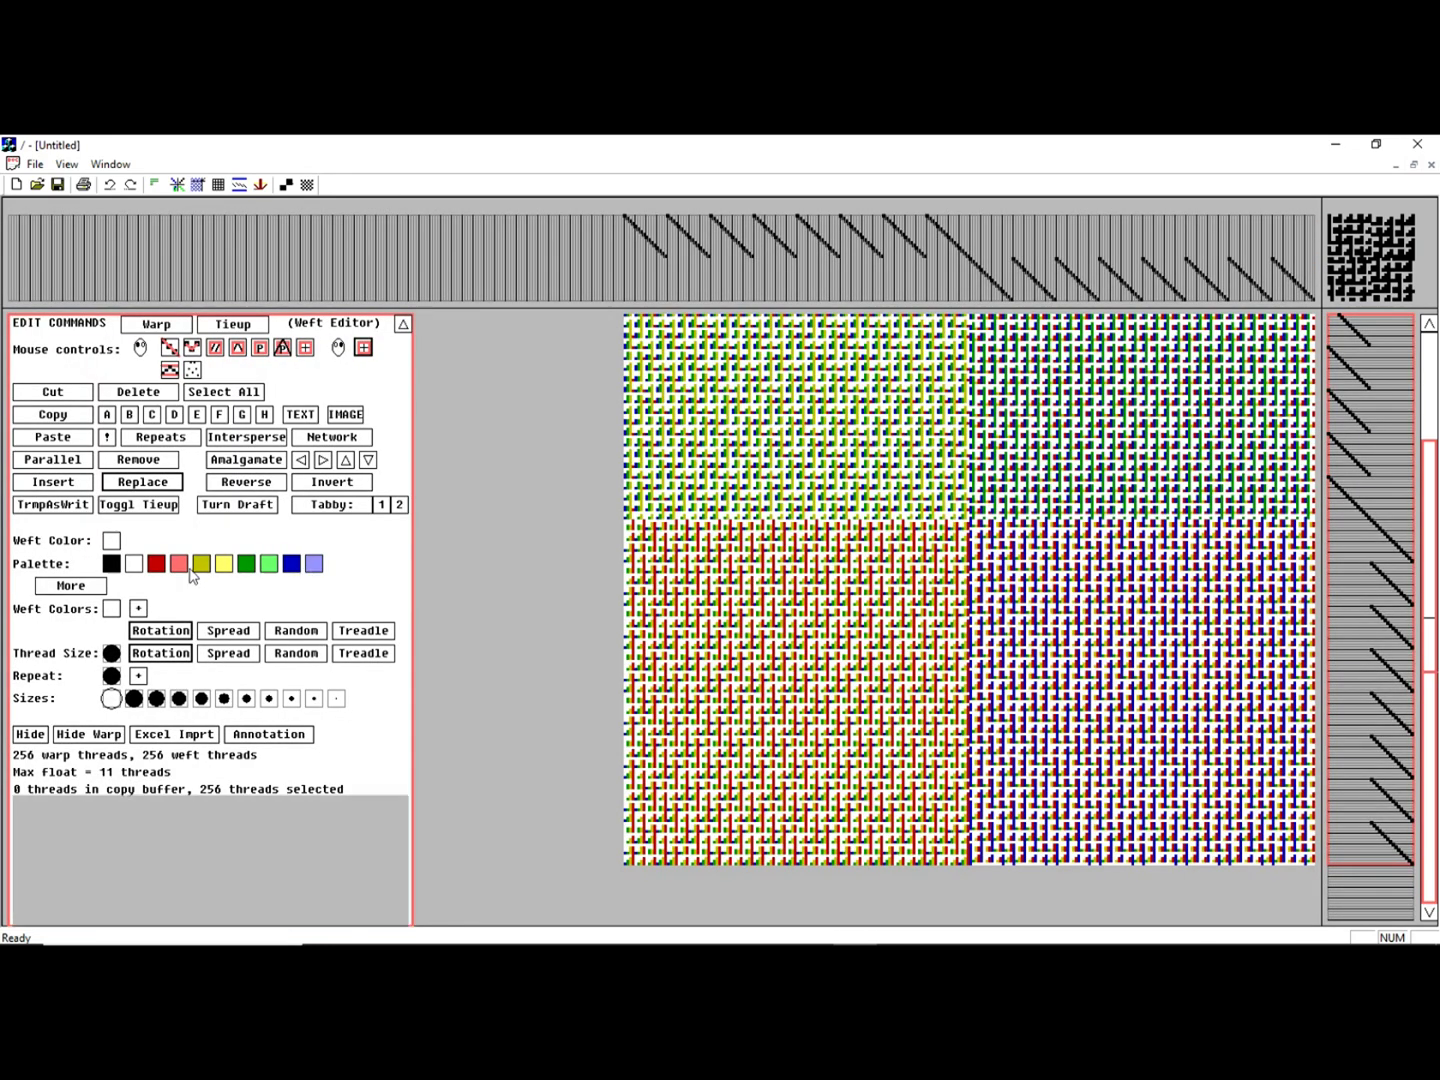
{"action": "left_click_drag", "start_coordinate": [180, 568], "coordinate": [111, 608]}
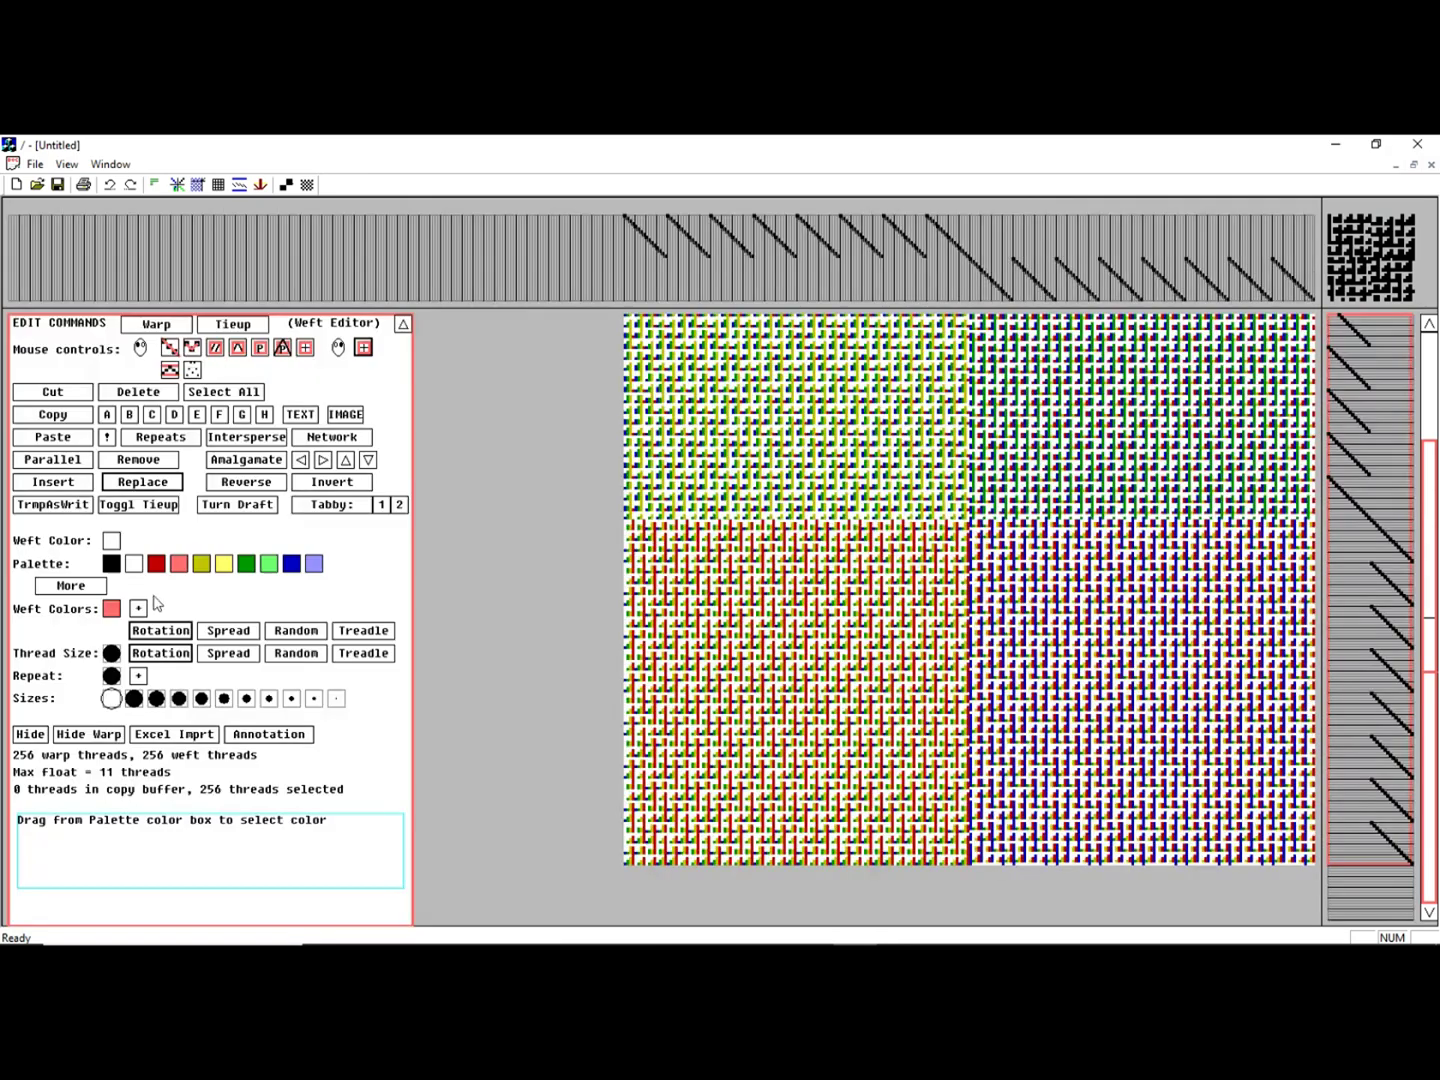
{"action": "left_click_drag", "start_coordinate": [226, 564], "coordinate": [139, 609]}
{"action": "left_click_drag", "start_coordinate": [278, 571], "coordinate": [160, 609]}
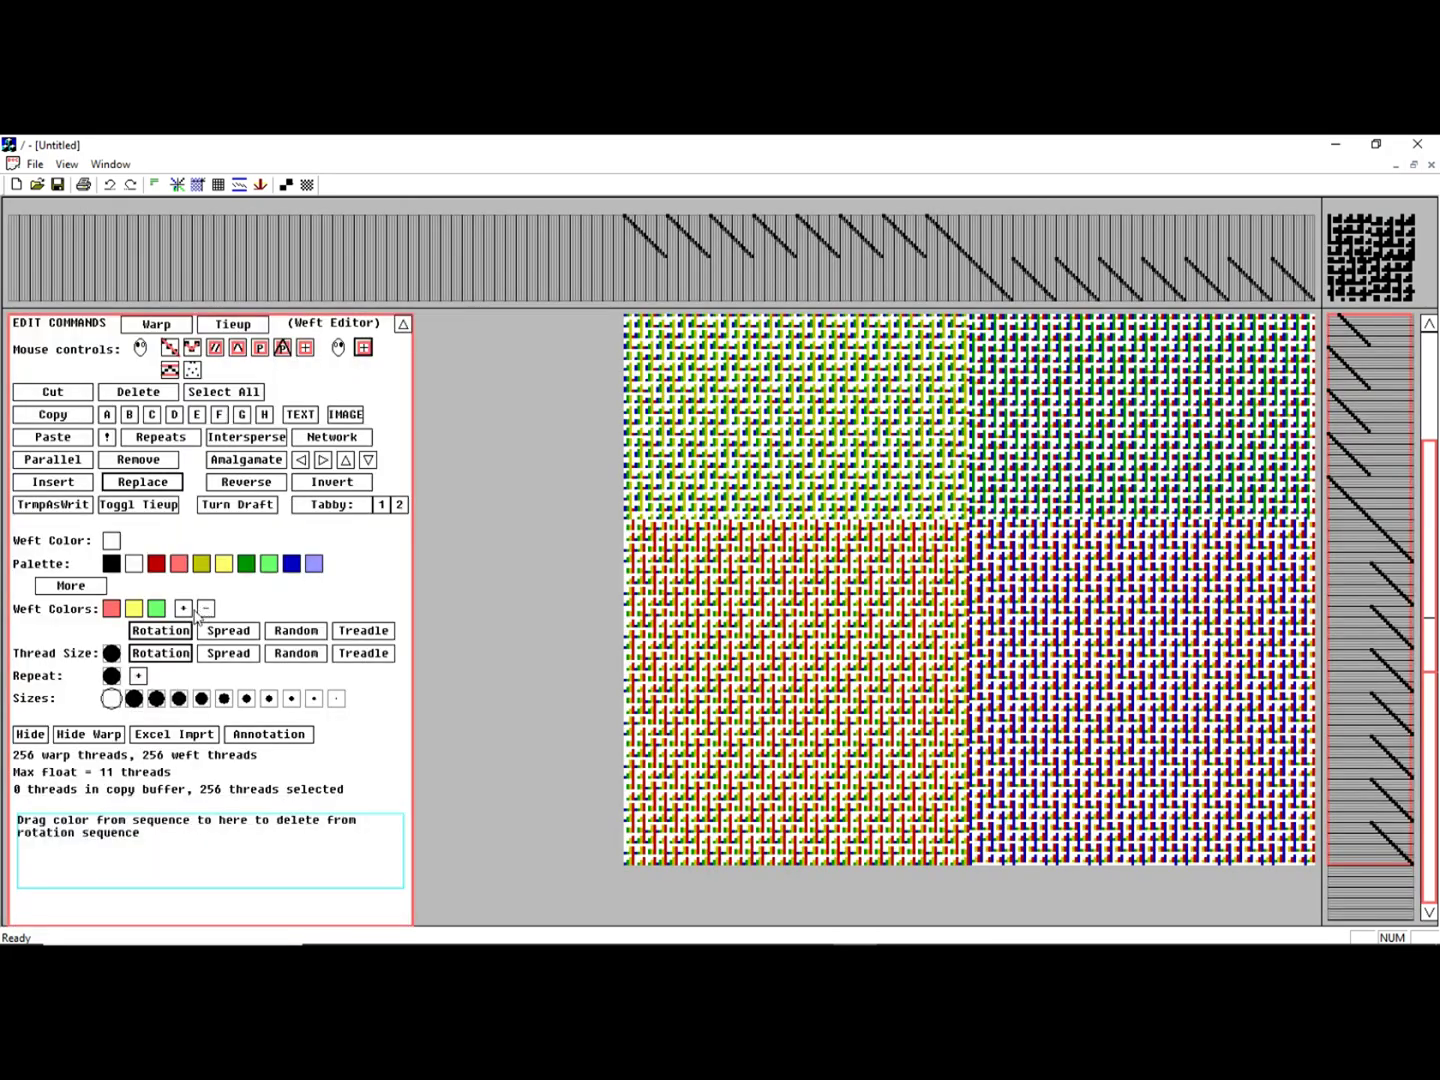
{"action": "left_click", "coordinate": [182, 609]}
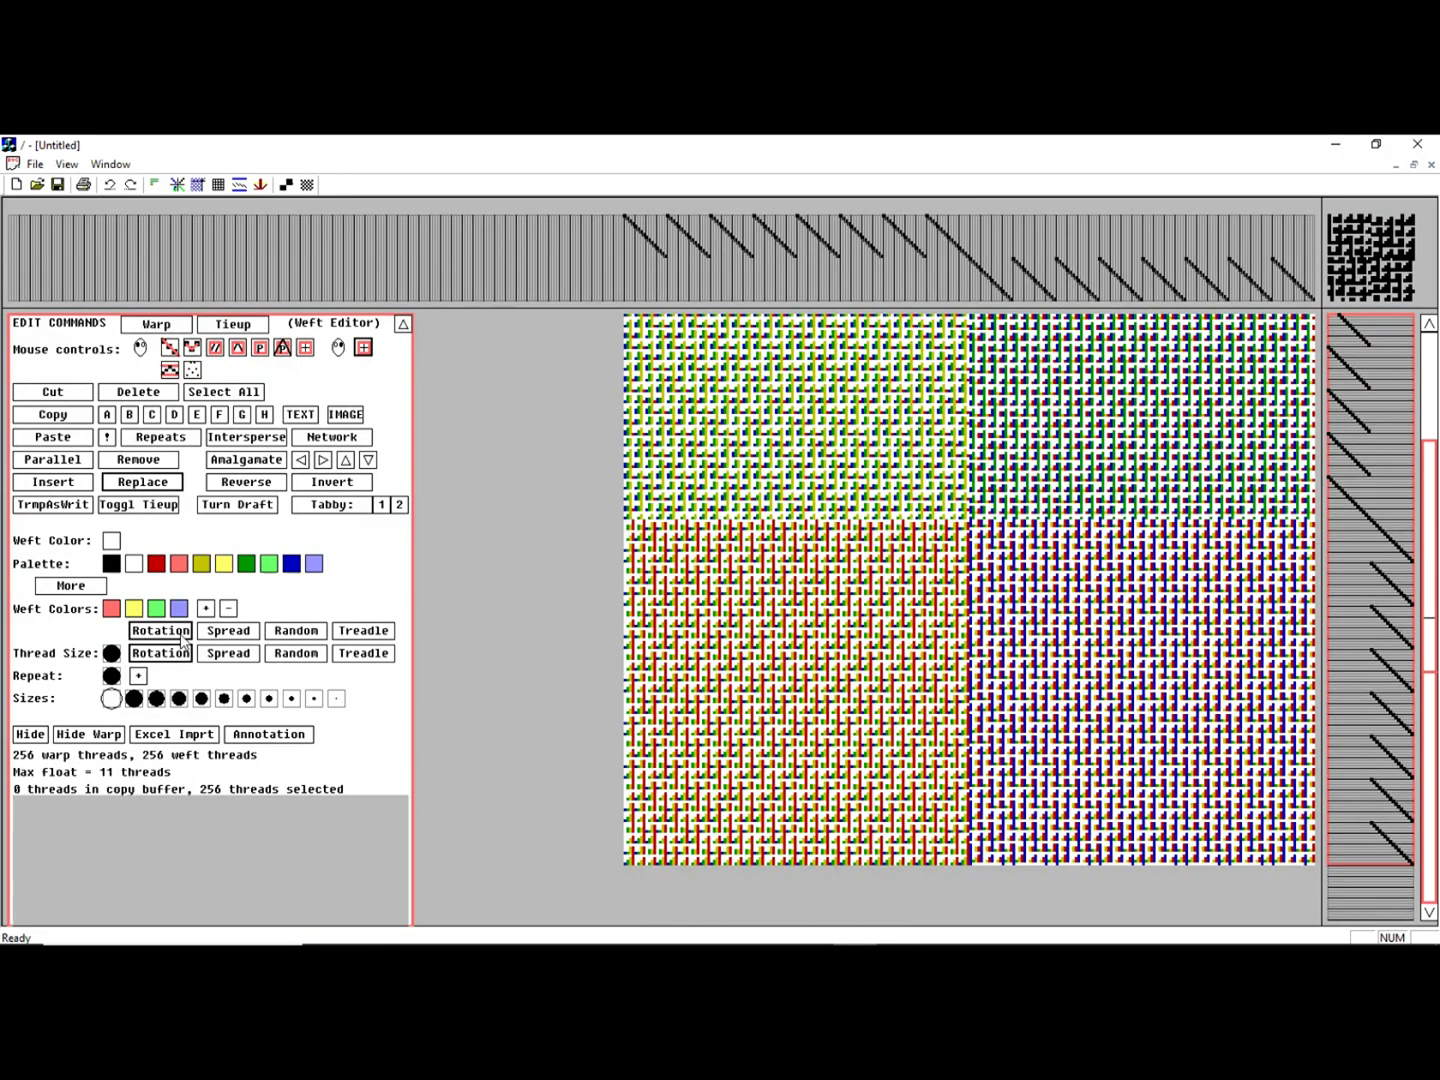
{"action": "left_click", "coordinate": [183, 634]}
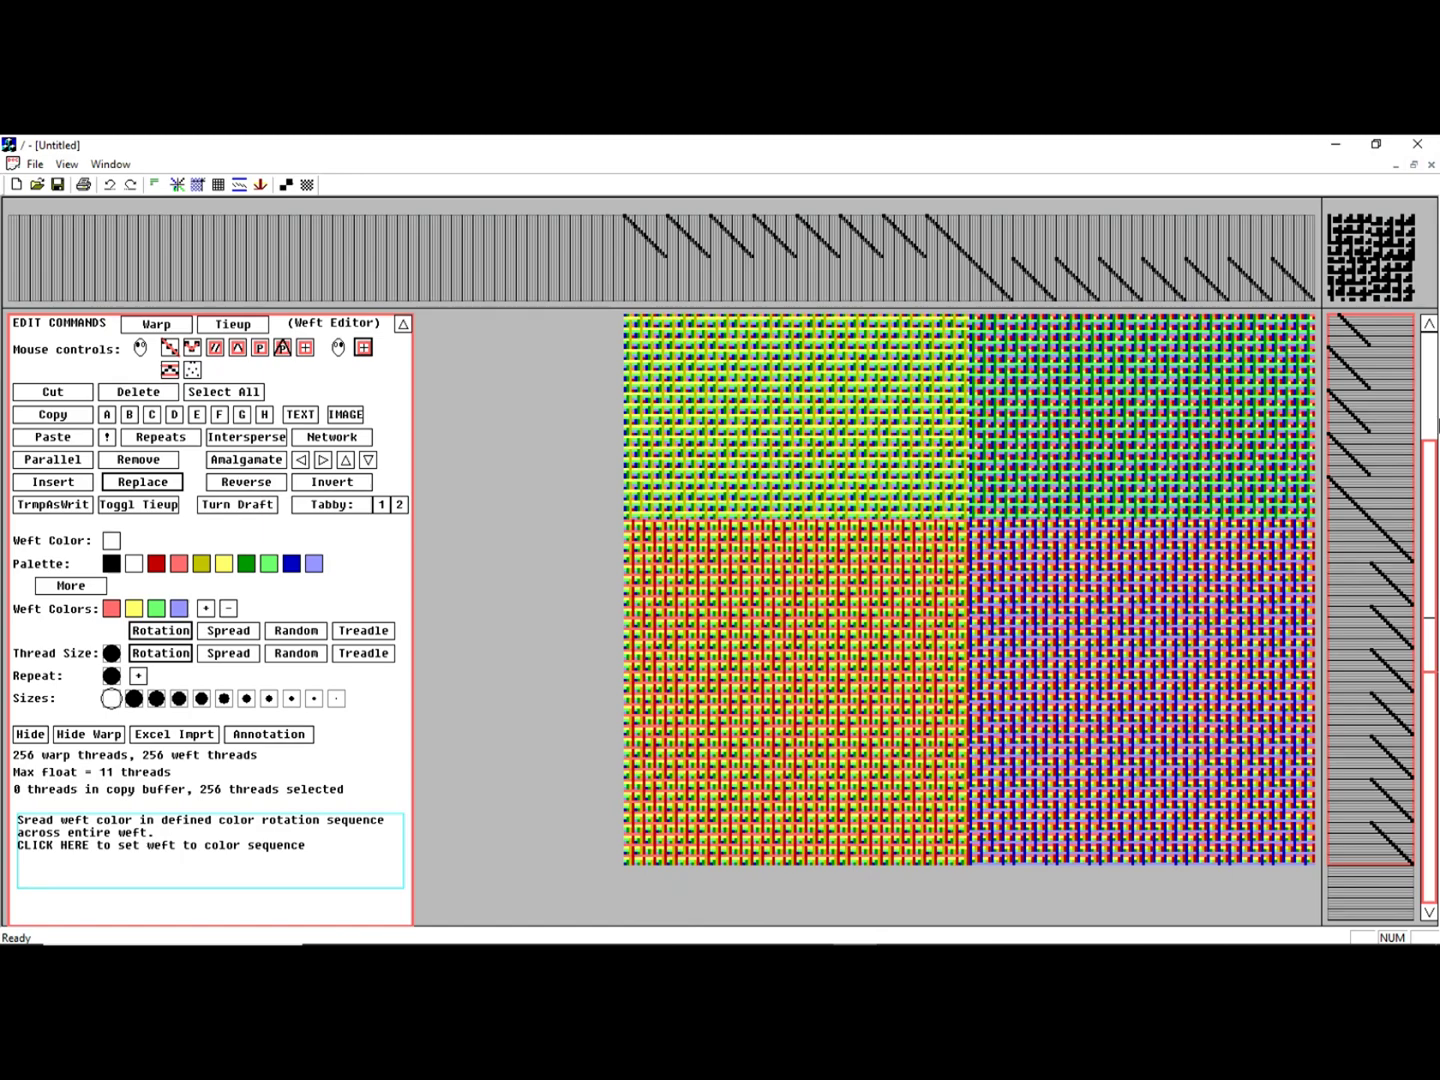
{"action": "scroll", "coordinate": [1126, 512], "scroll_direction": "up", "scroll_amount": 1}
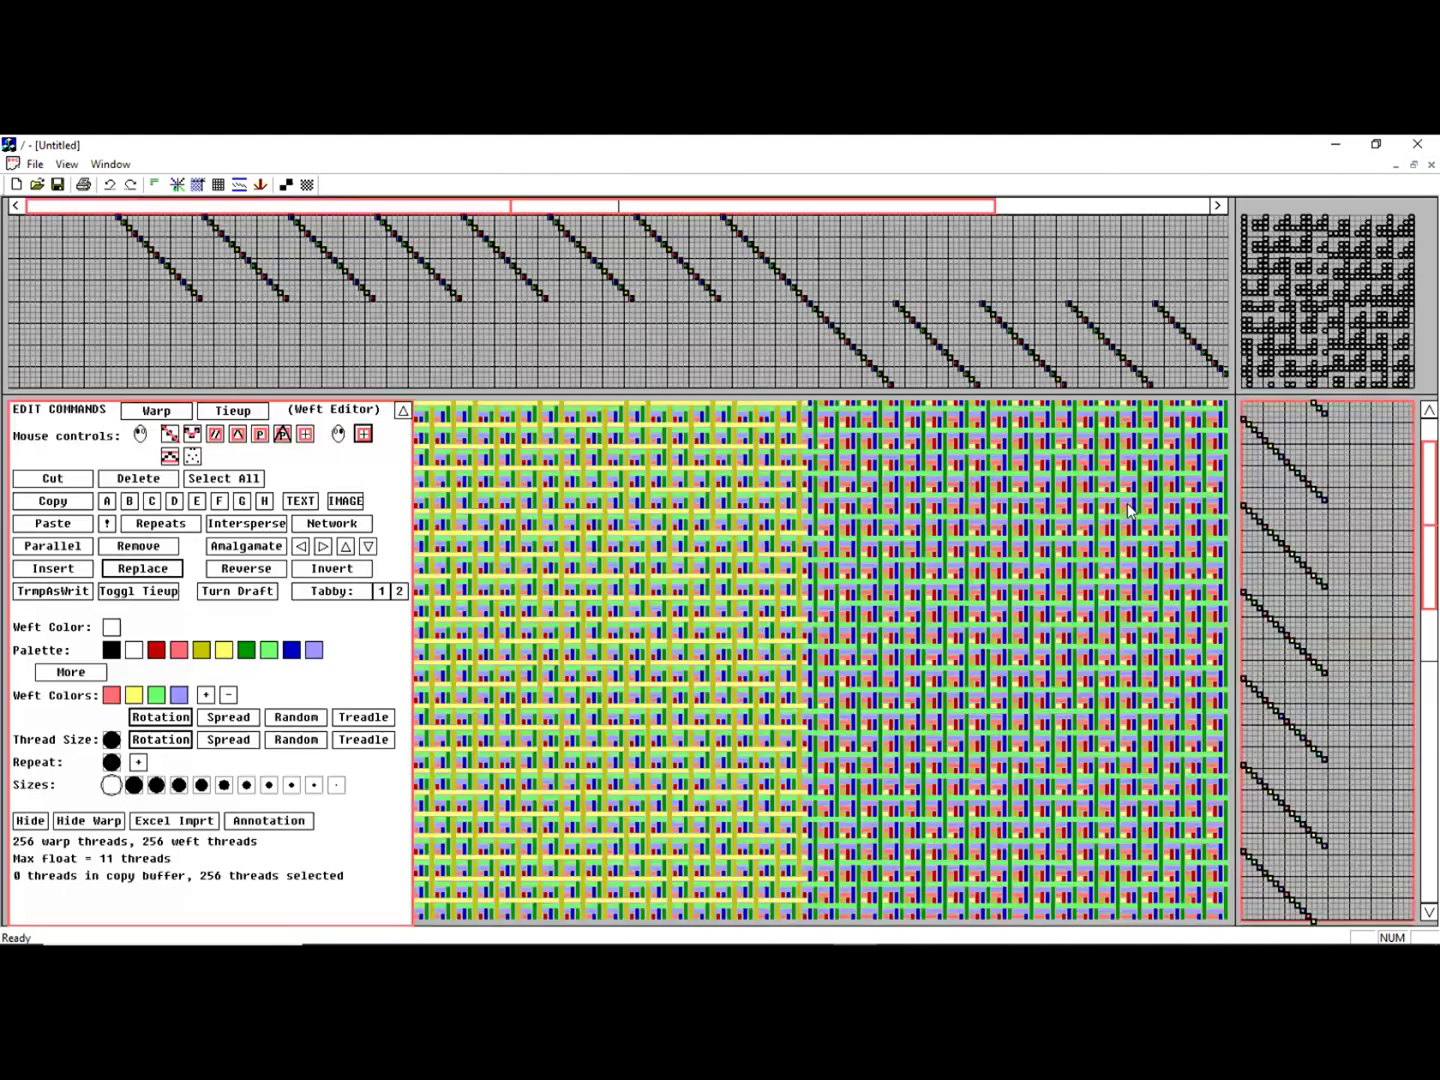
View the draft as finished fabric with multi-layer pattern identification and examine the repeating colour blocks
{"action": "scroll", "coordinate": [1100, 565], "scroll_direction": "up", "scroll_amount": 1}
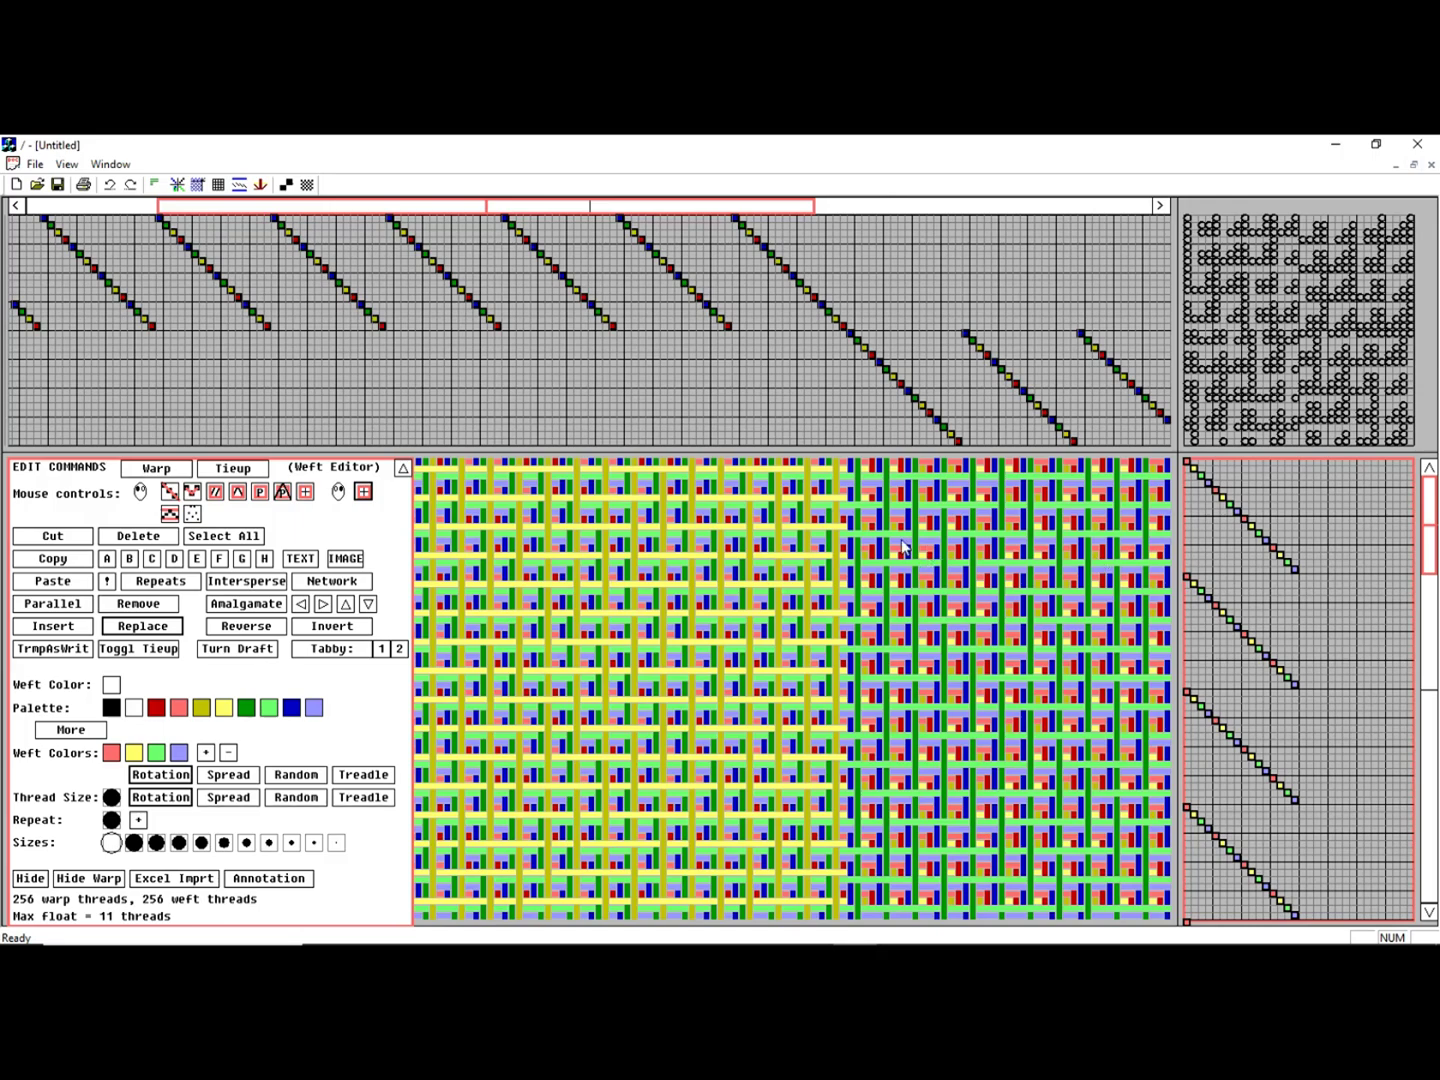
{"action": "scroll", "coordinate": [913, 566], "scroll_direction": "down", "scroll_amount": 3}
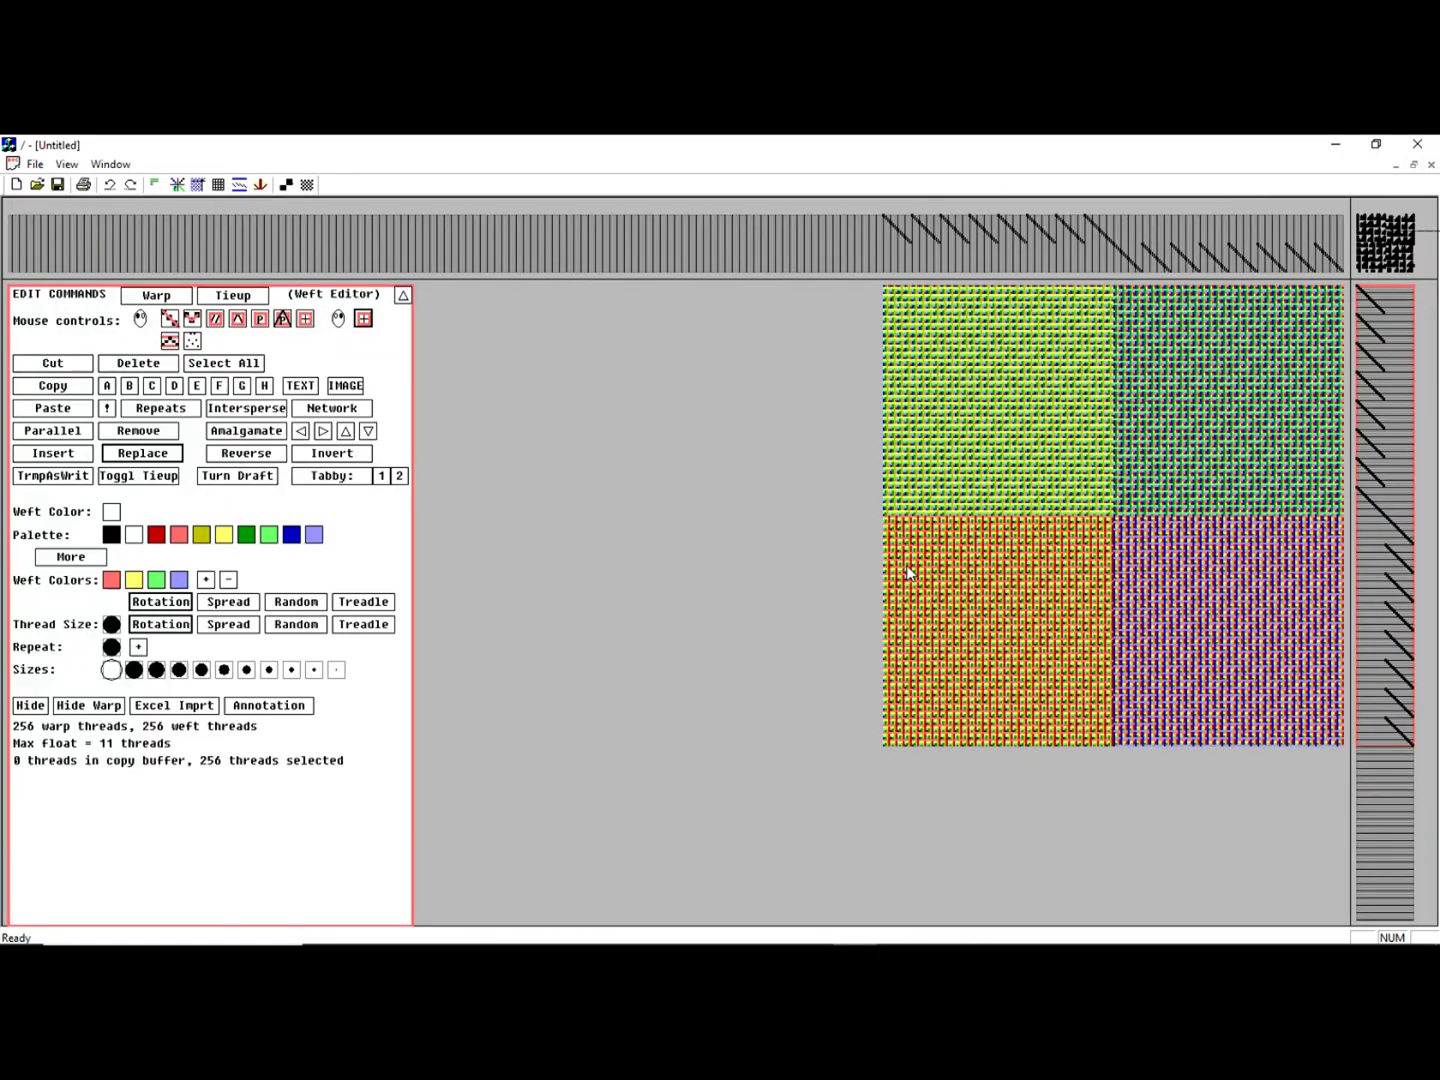
{"action": "scroll", "coordinate": [908, 573], "scroll_direction": "up", "scroll_amount": 1}
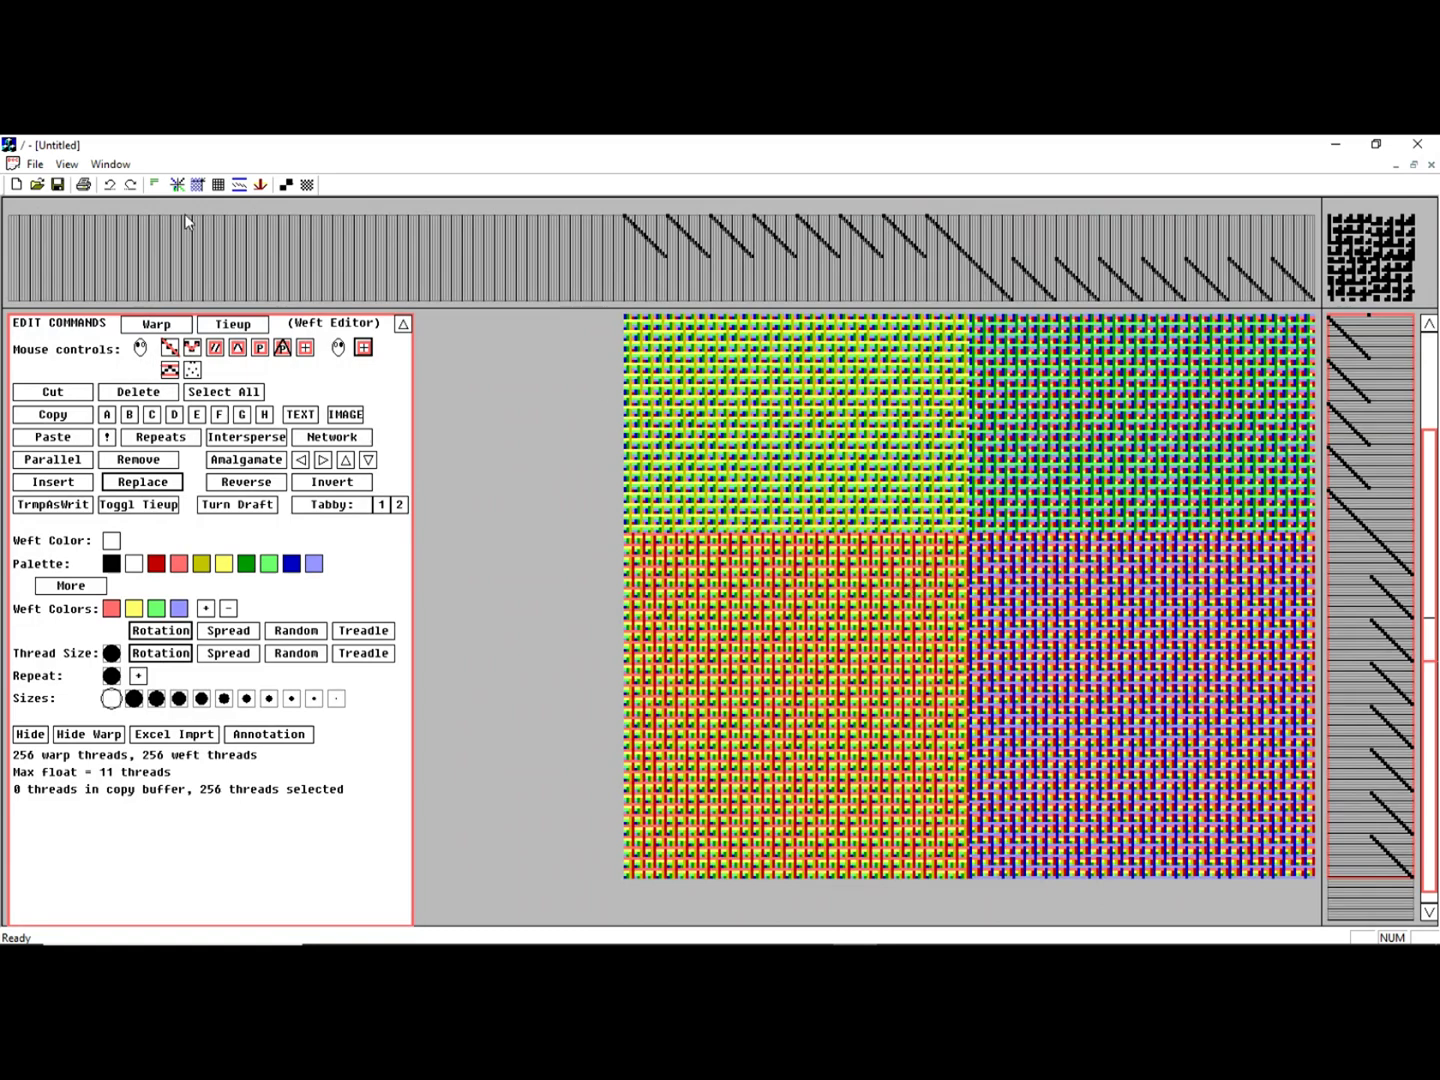
{"action": "left_click", "coordinate": [1426, 352]}
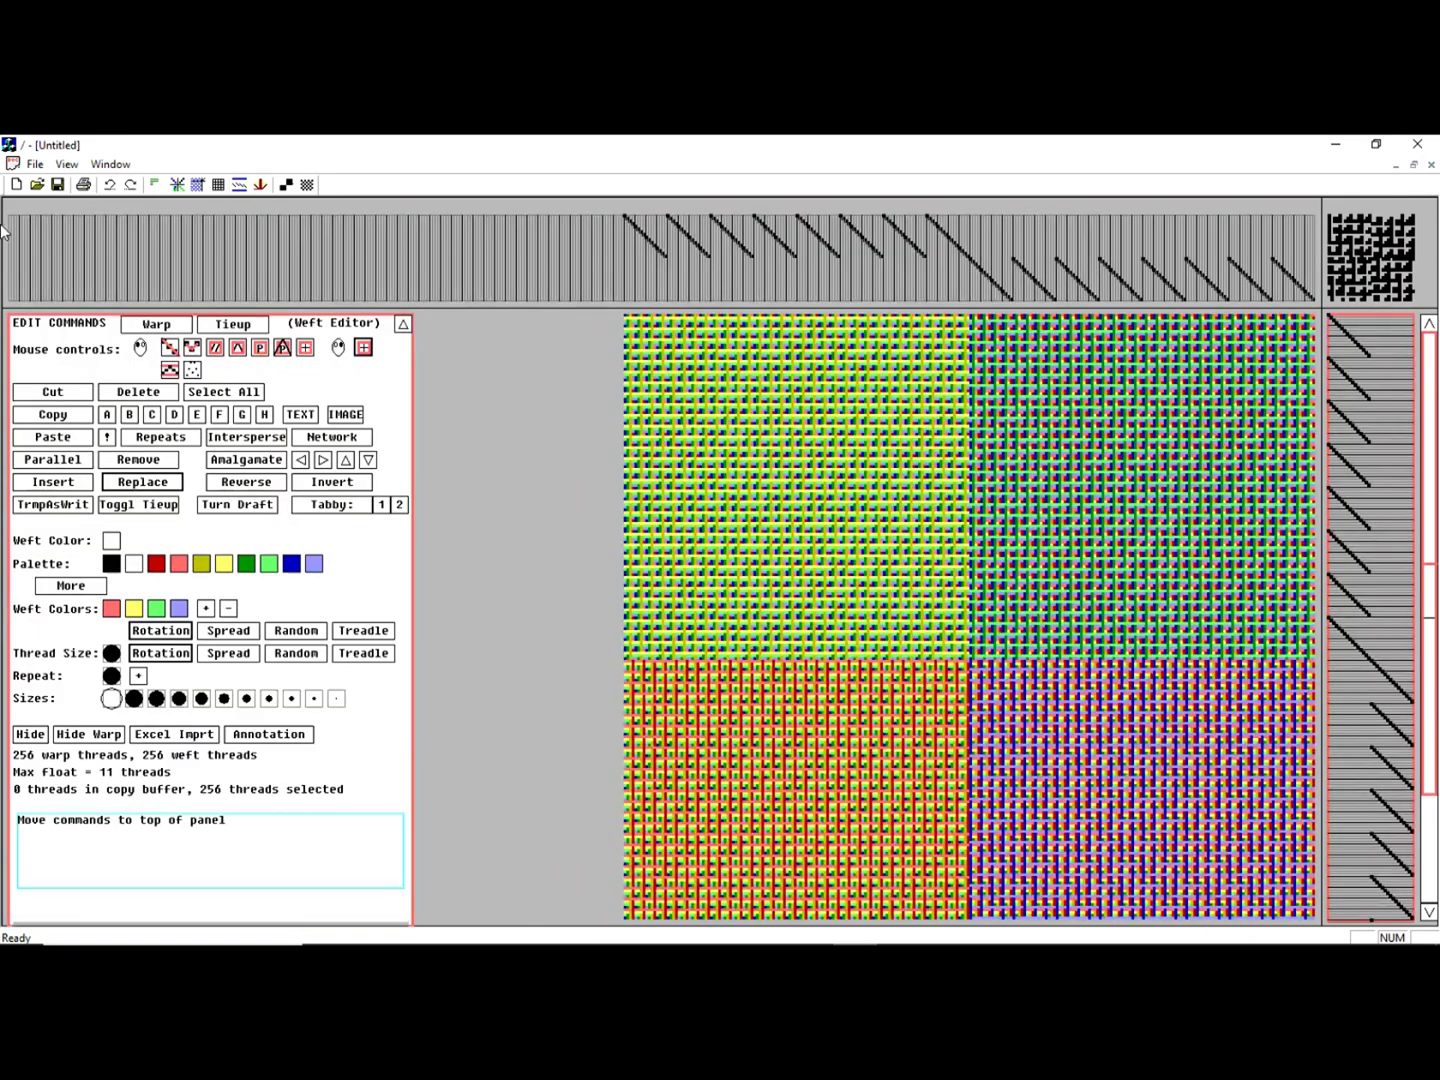
{"action": "left_click", "coordinate": [67, 165]}
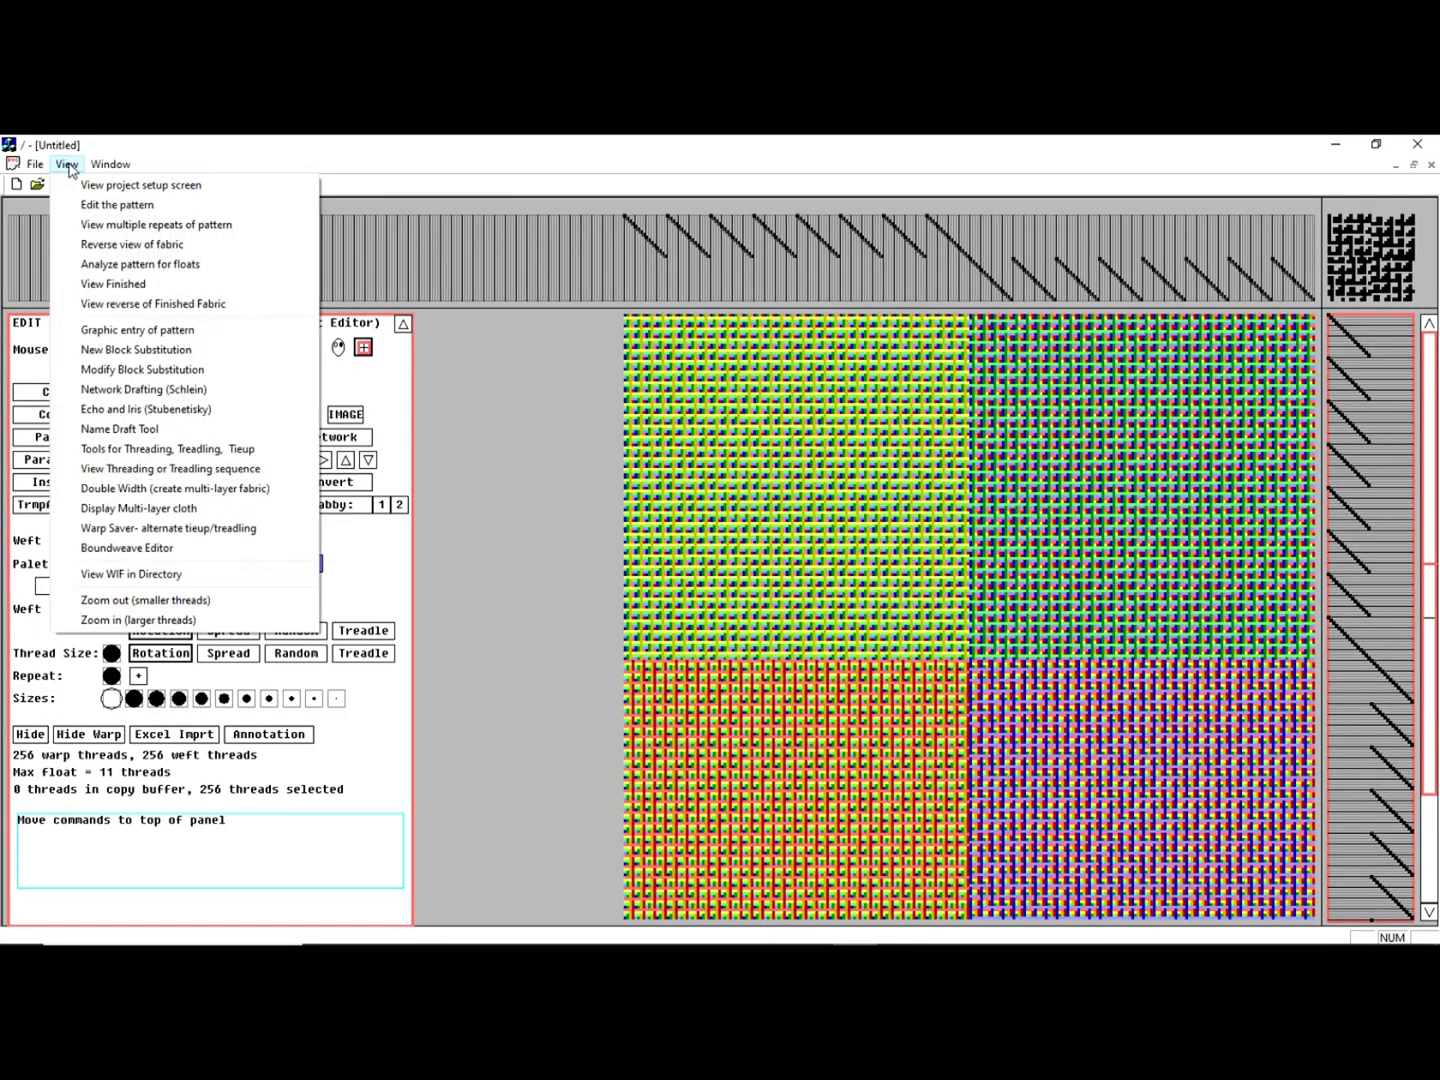
{"action": "left_click", "coordinate": [100, 284]}
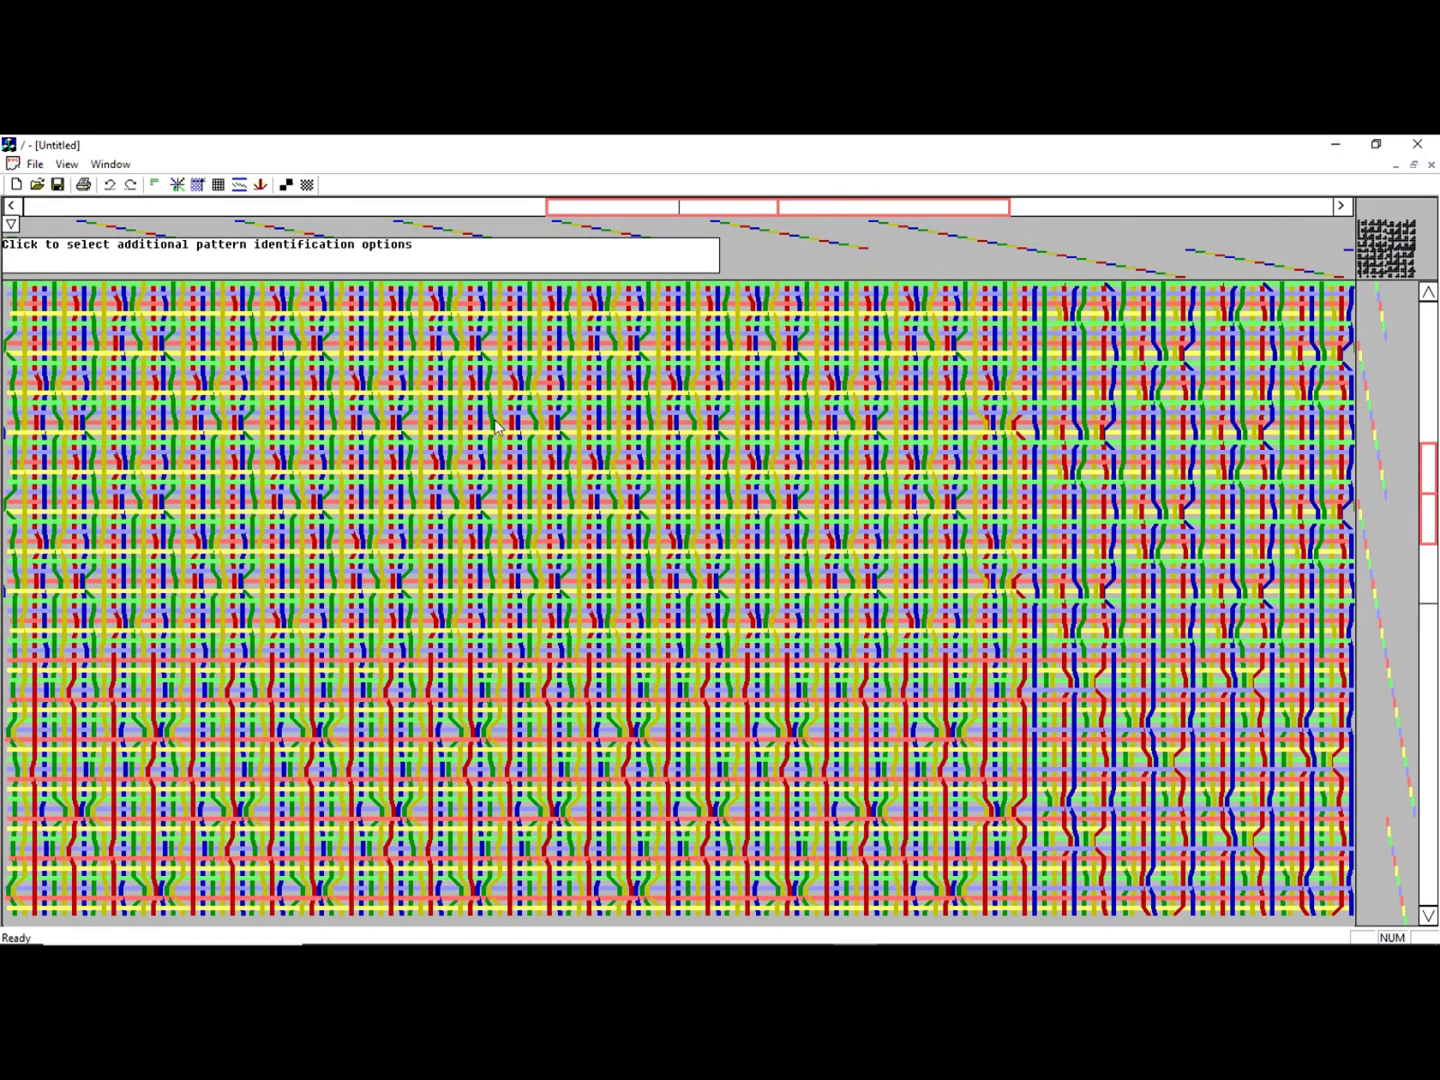
{"action": "left_click", "coordinate": [11, 226]}
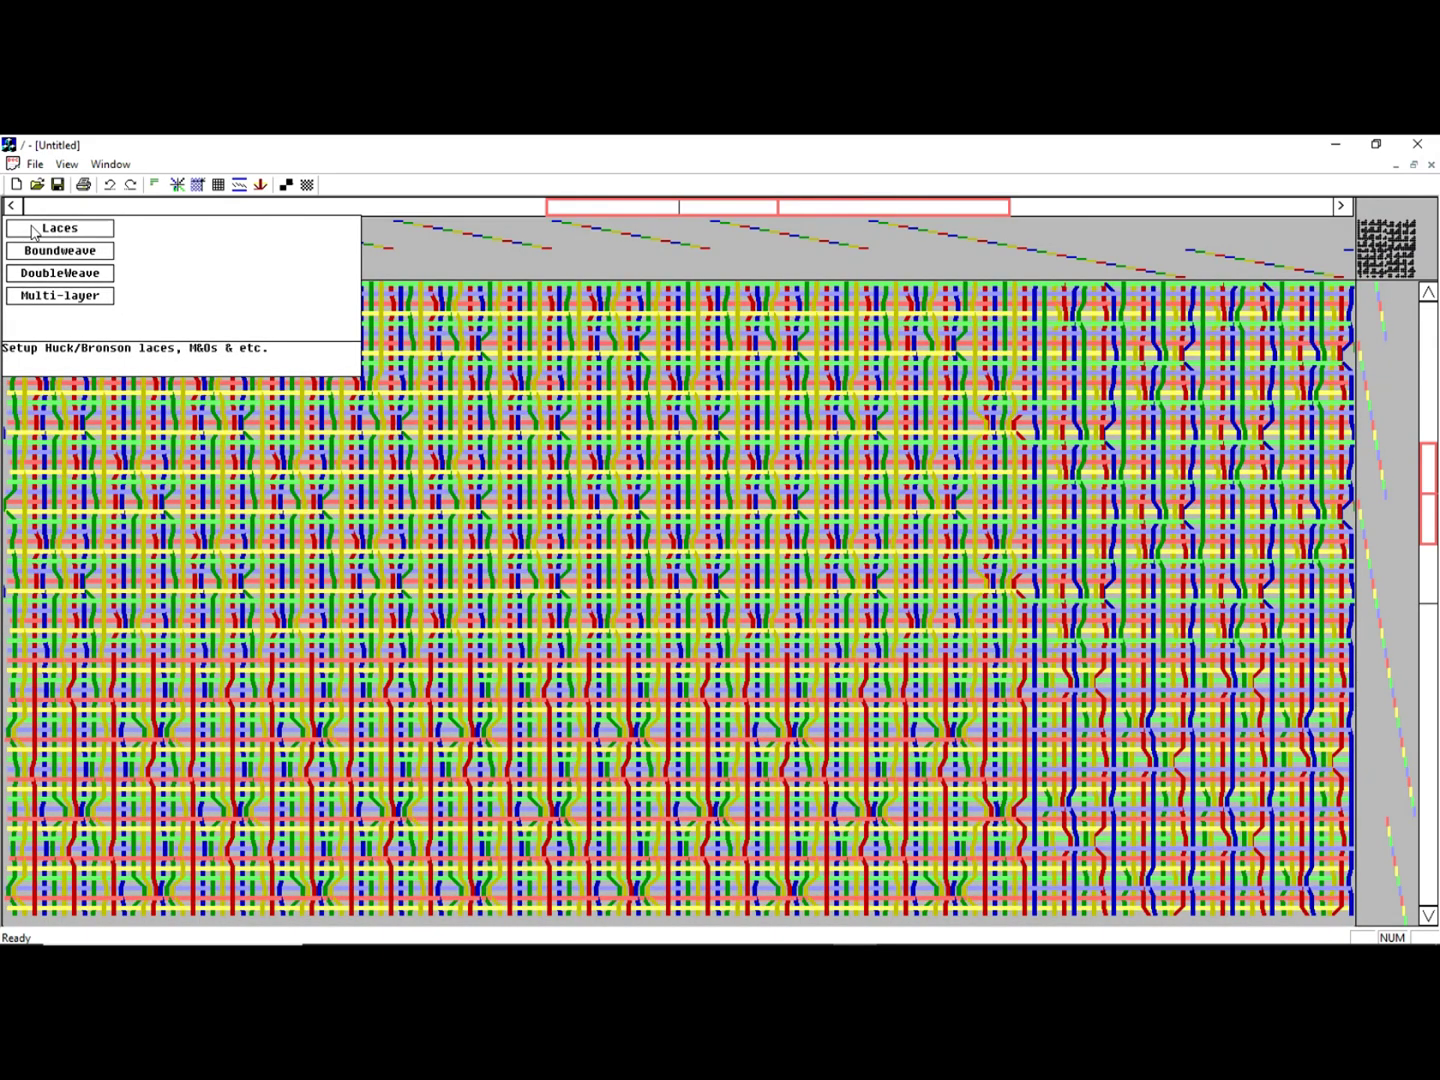
{"action": "left_click", "coordinate": [49, 295]}
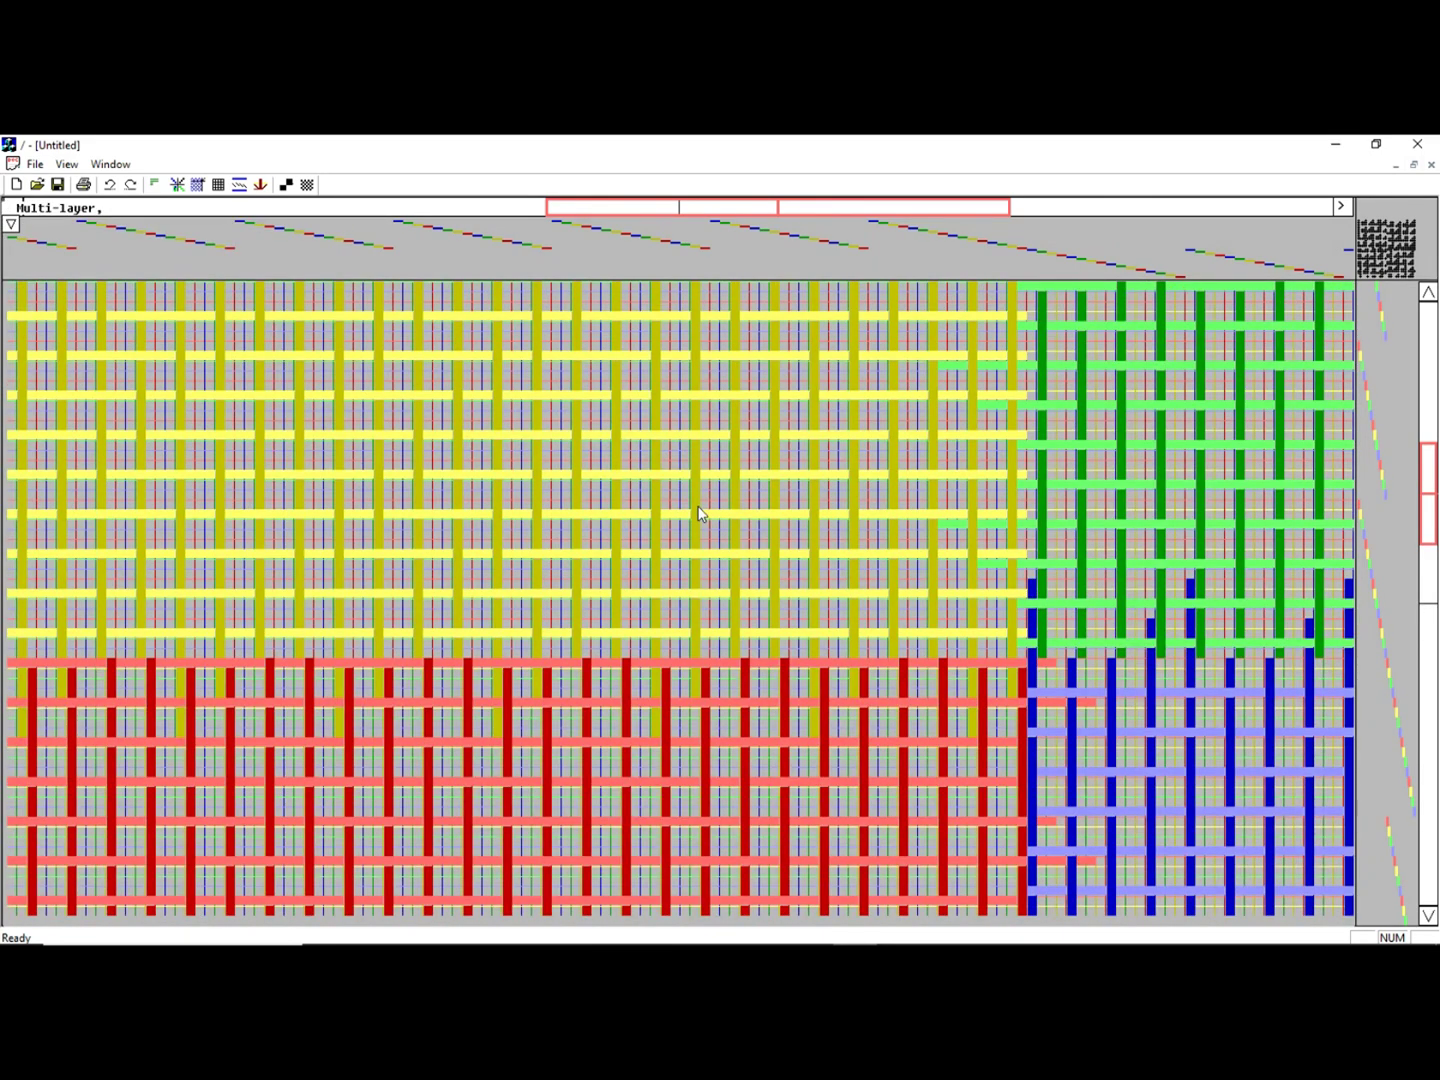
{"action": "scroll", "coordinate": [703, 517], "scroll_direction": "down", "scroll_amount": 2}
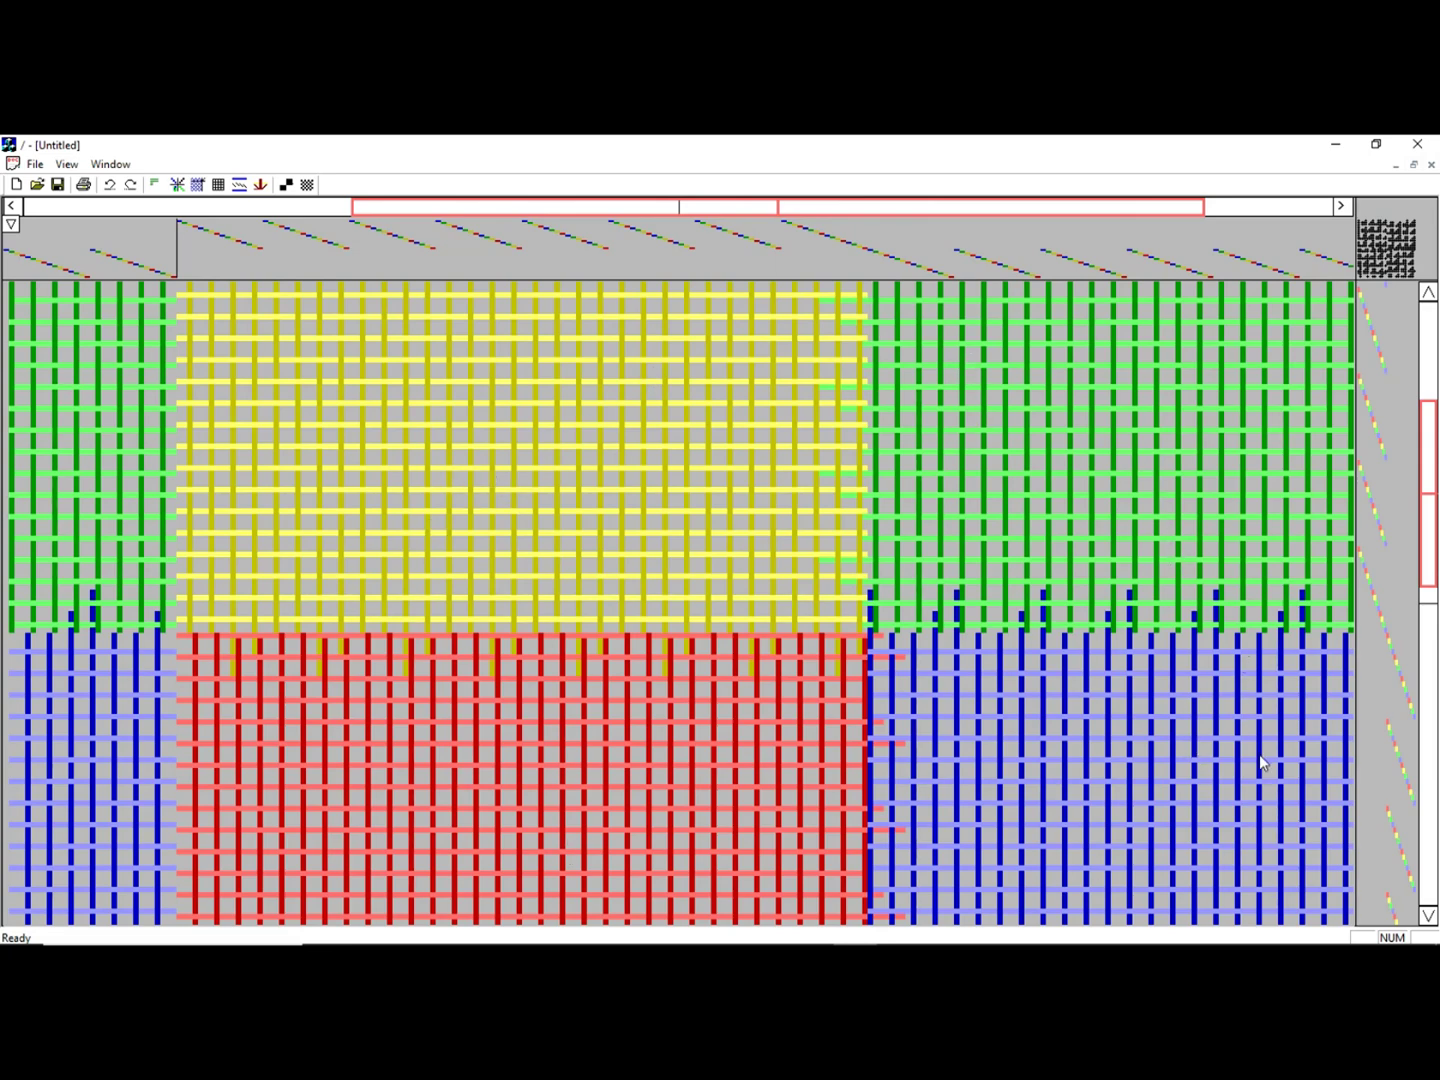
{"action": "scroll", "coordinate": [1262, 761], "scroll_direction": "down", "scroll_amount": 2}
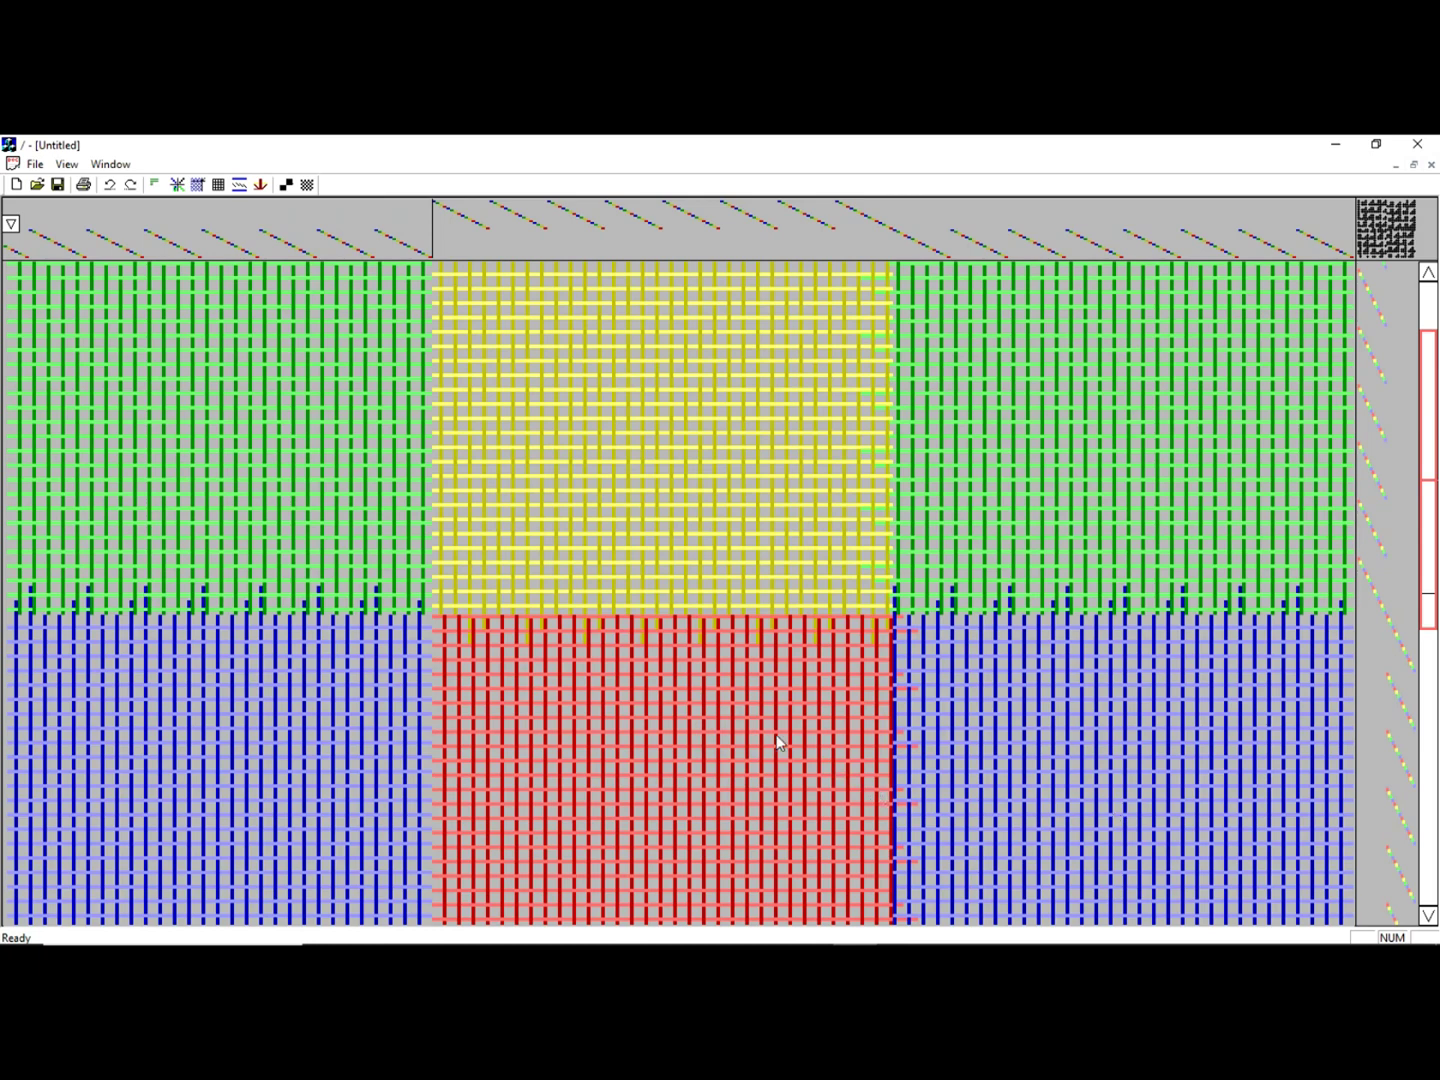
{"action": "key", "text": "ctrl+z"}
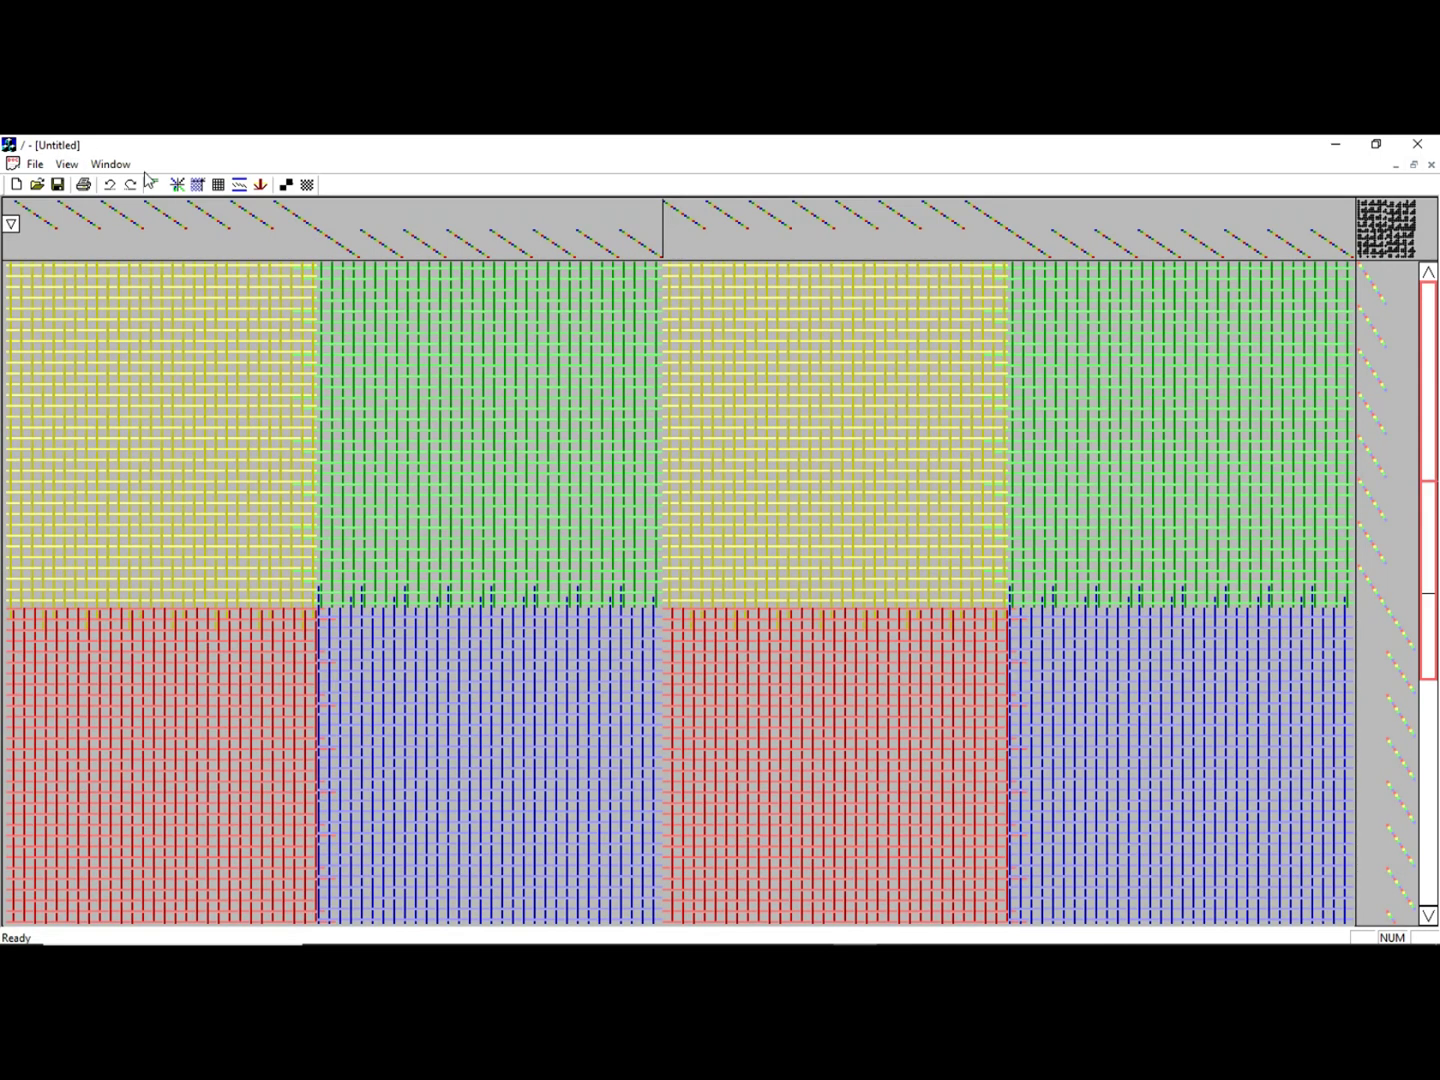
Cut surplus threads to shorten the draft to 128 warp and 128 weft threads
{"action": "left_click", "coordinate": [66, 164]}
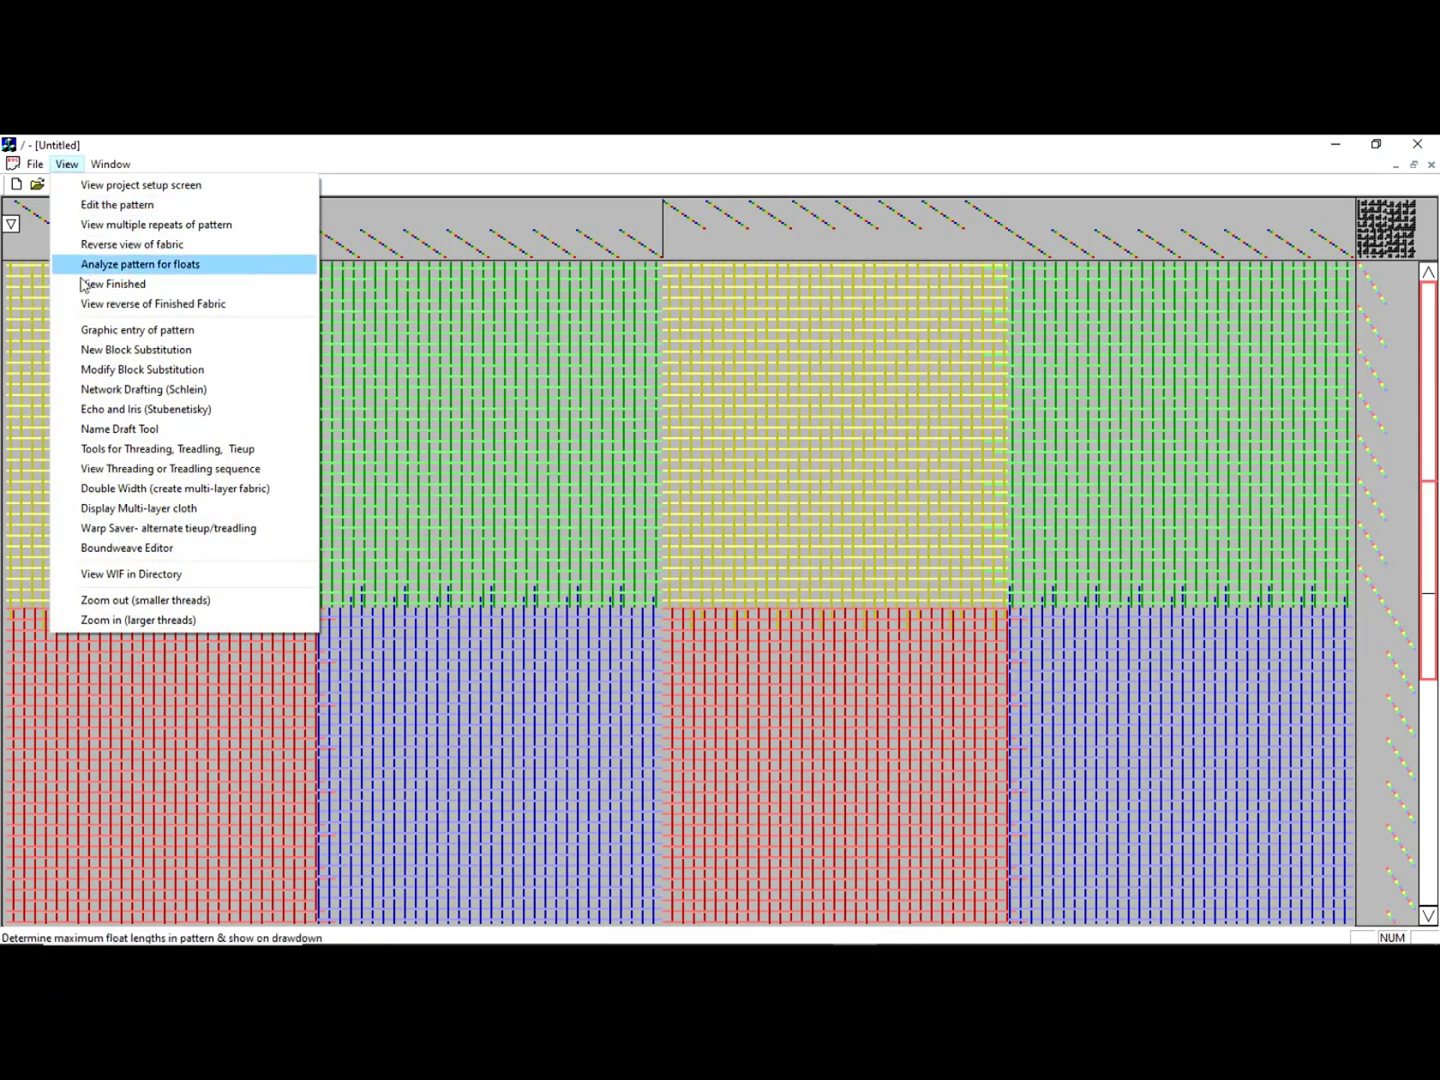
{"action": "left_click", "coordinate": [131, 509]}
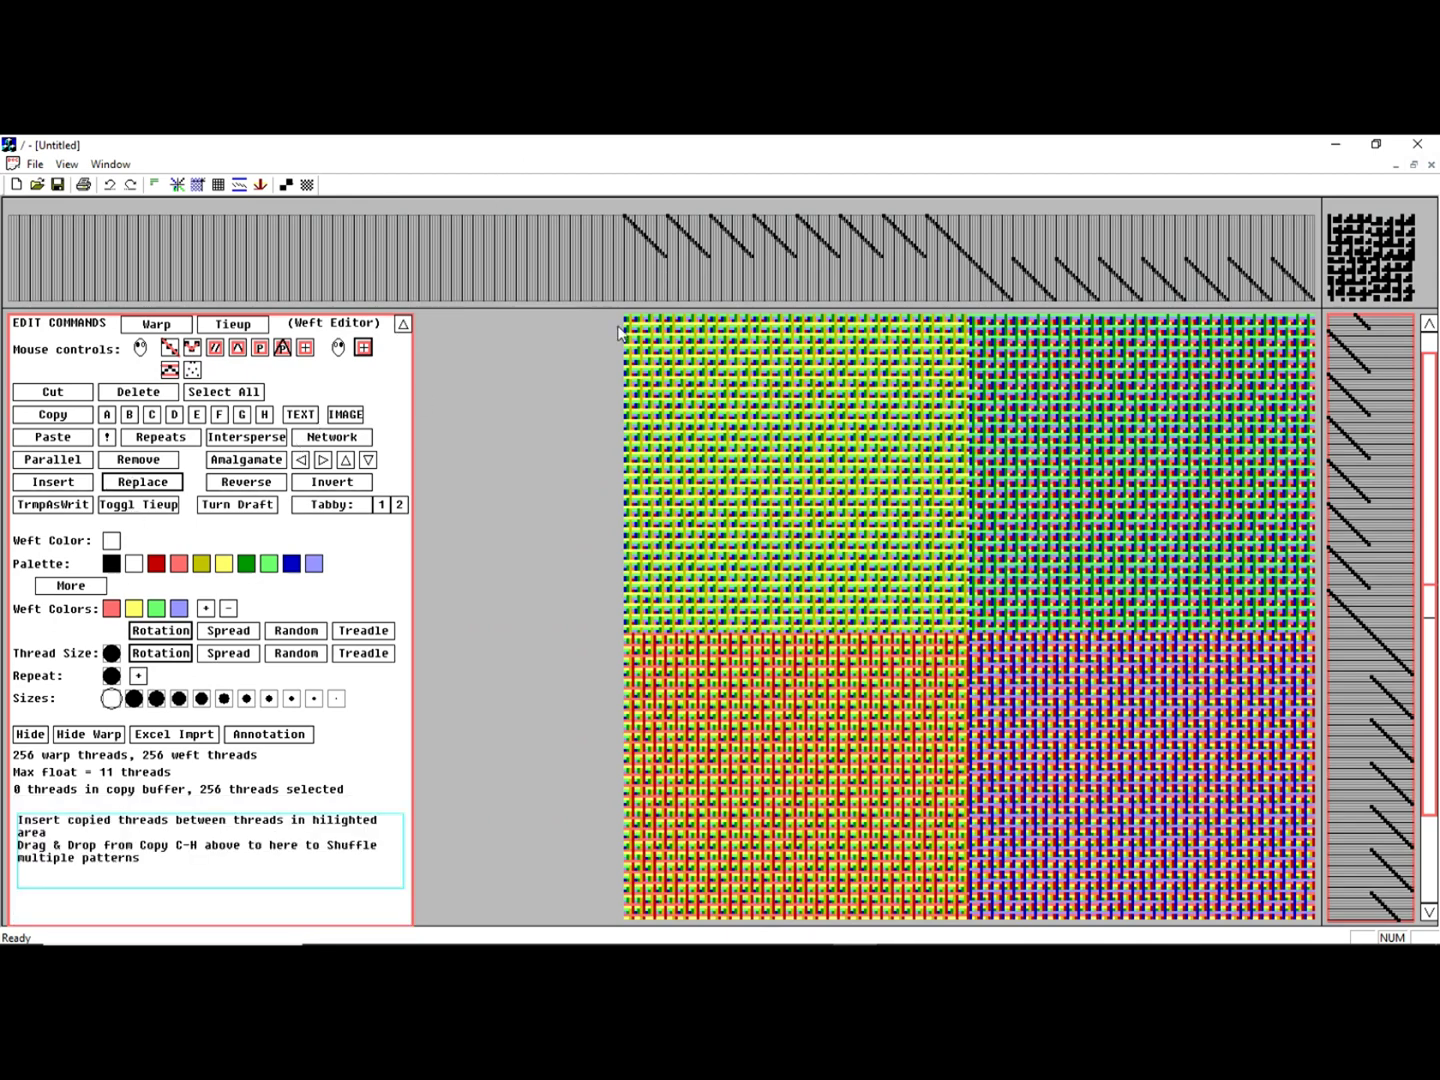
{"action": "left_click_drag", "start_coordinate": [618, 256], "coordinate": [794, 261]}
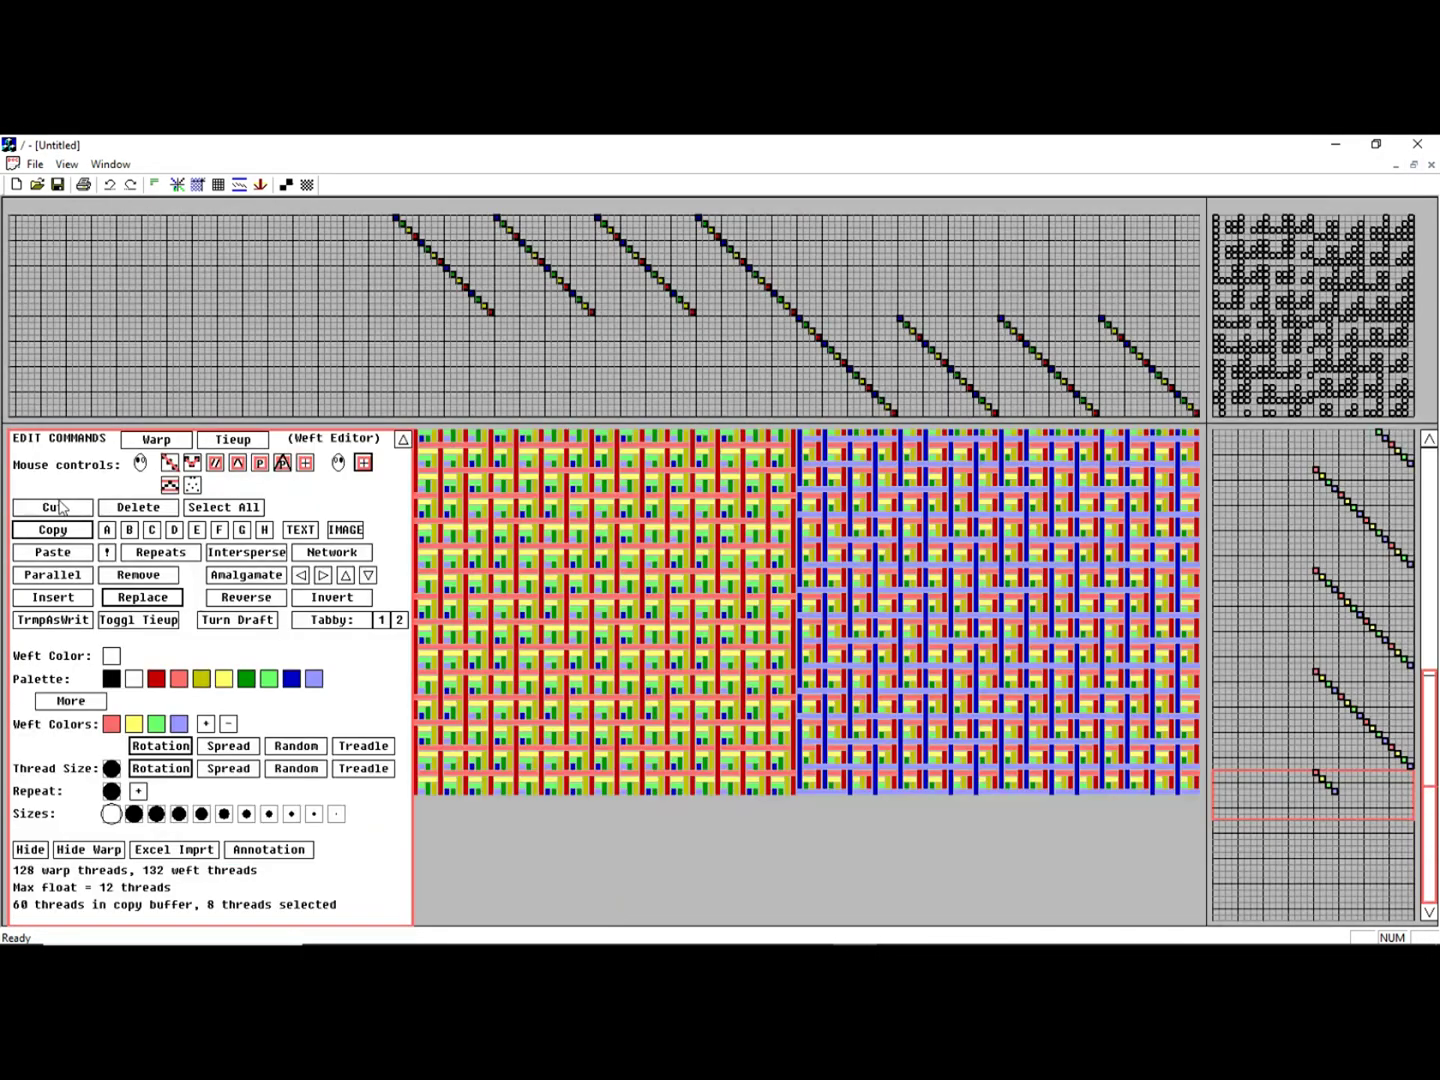
{"action": "left_click", "coordinate": [58, 508]}
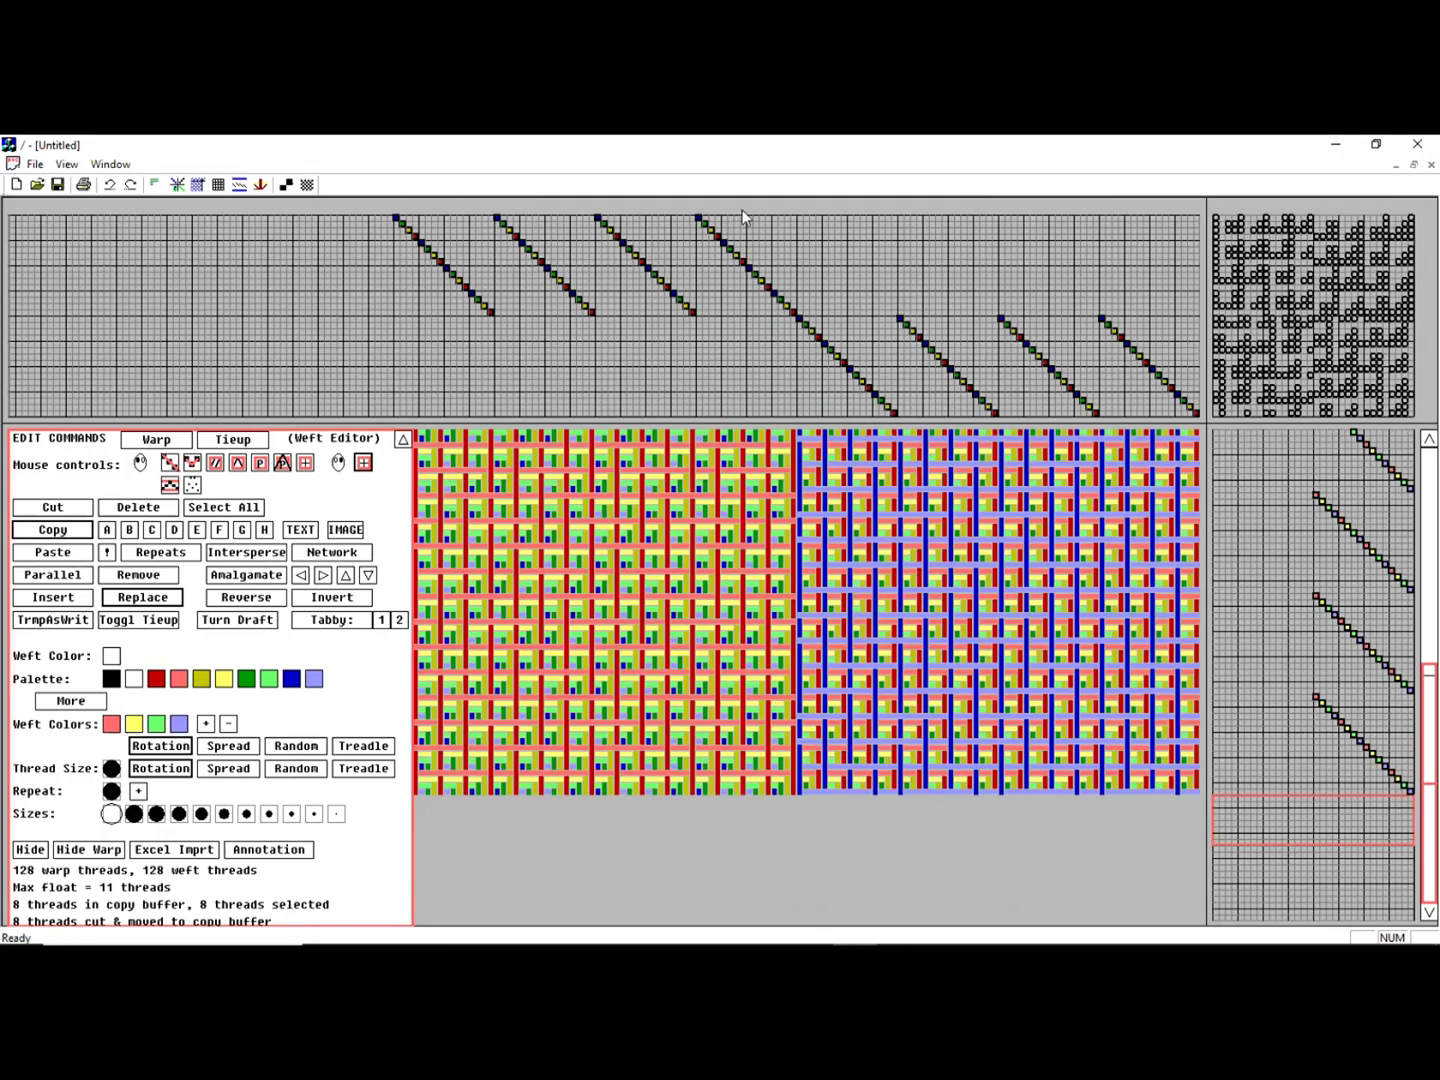
Display the shortened draft as multi-layer cloth with its warp drawn in four layers
{"action": "scroll", "coordinate": [1427, 490], "scroll_direction": "up", "scroll_amount": 3}
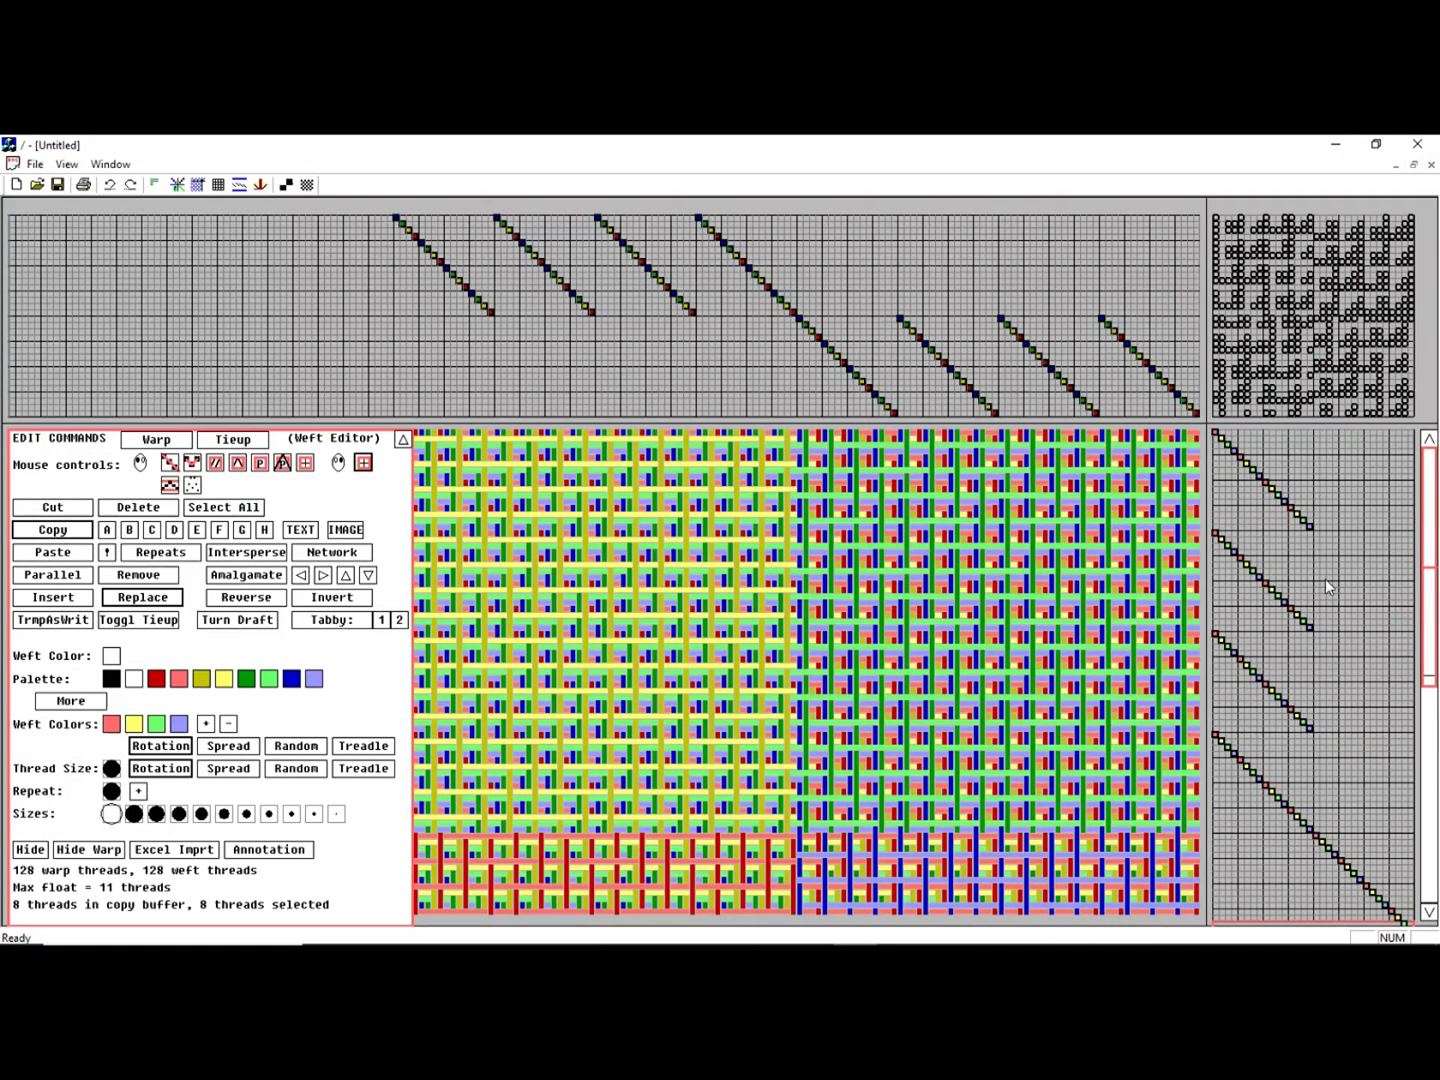
{"action": "scroll", "coordinate": [780, 697], "scroll_direction": "down", "scroll_amount": 2}
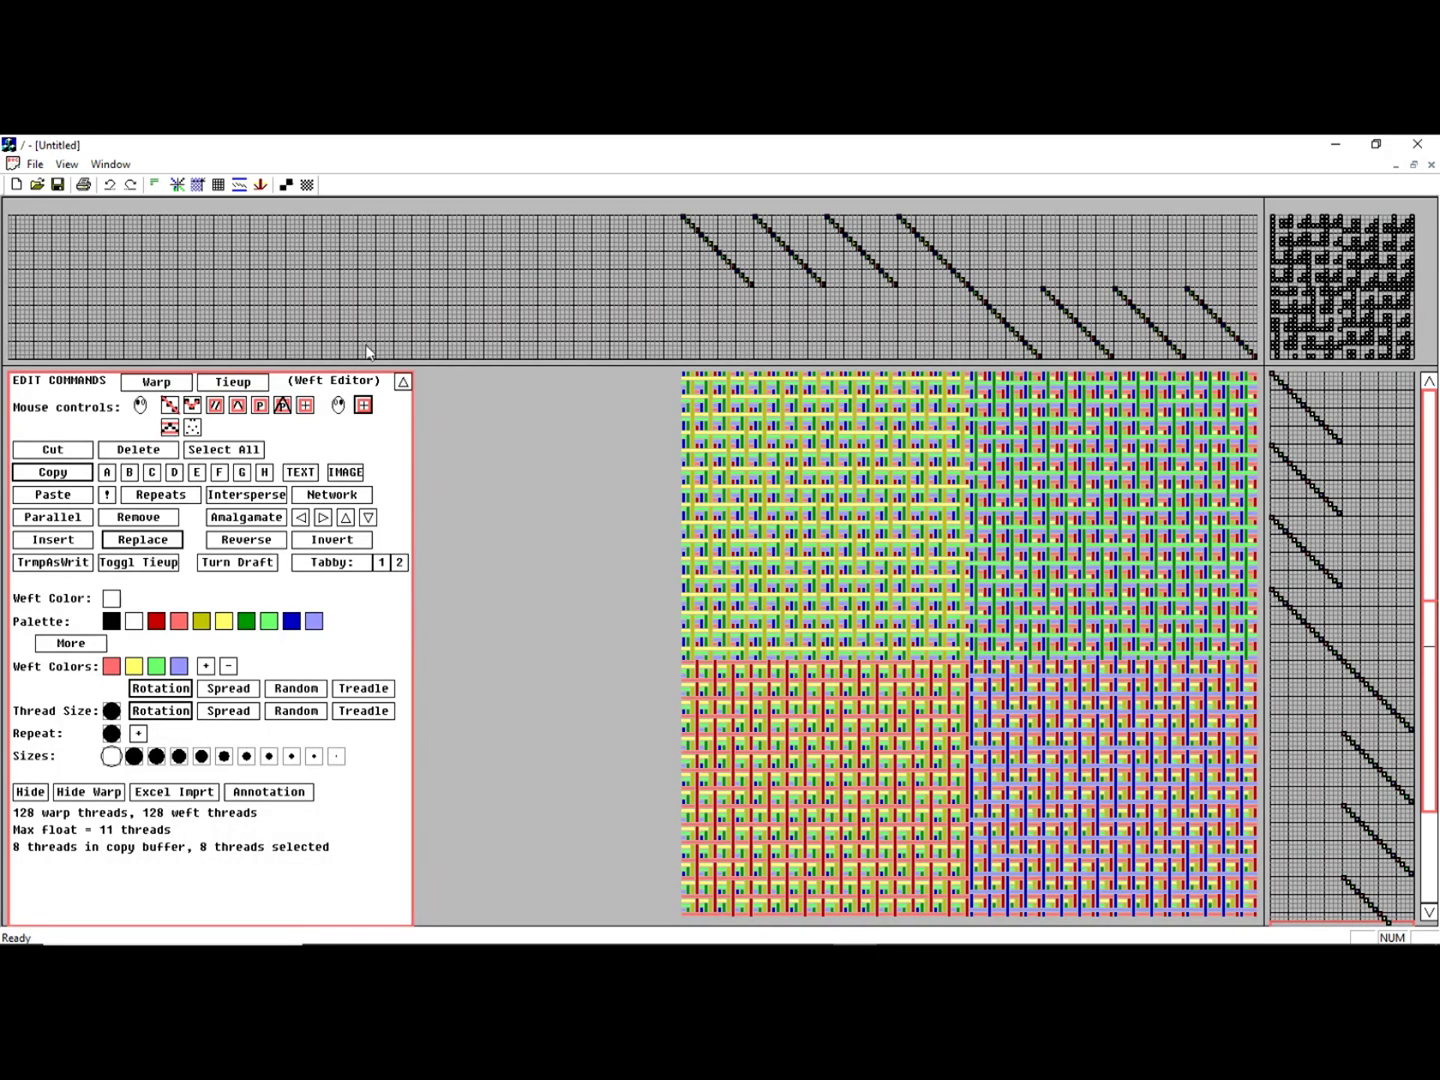
{"action": "left_click", "coordinate": [64, 164]}
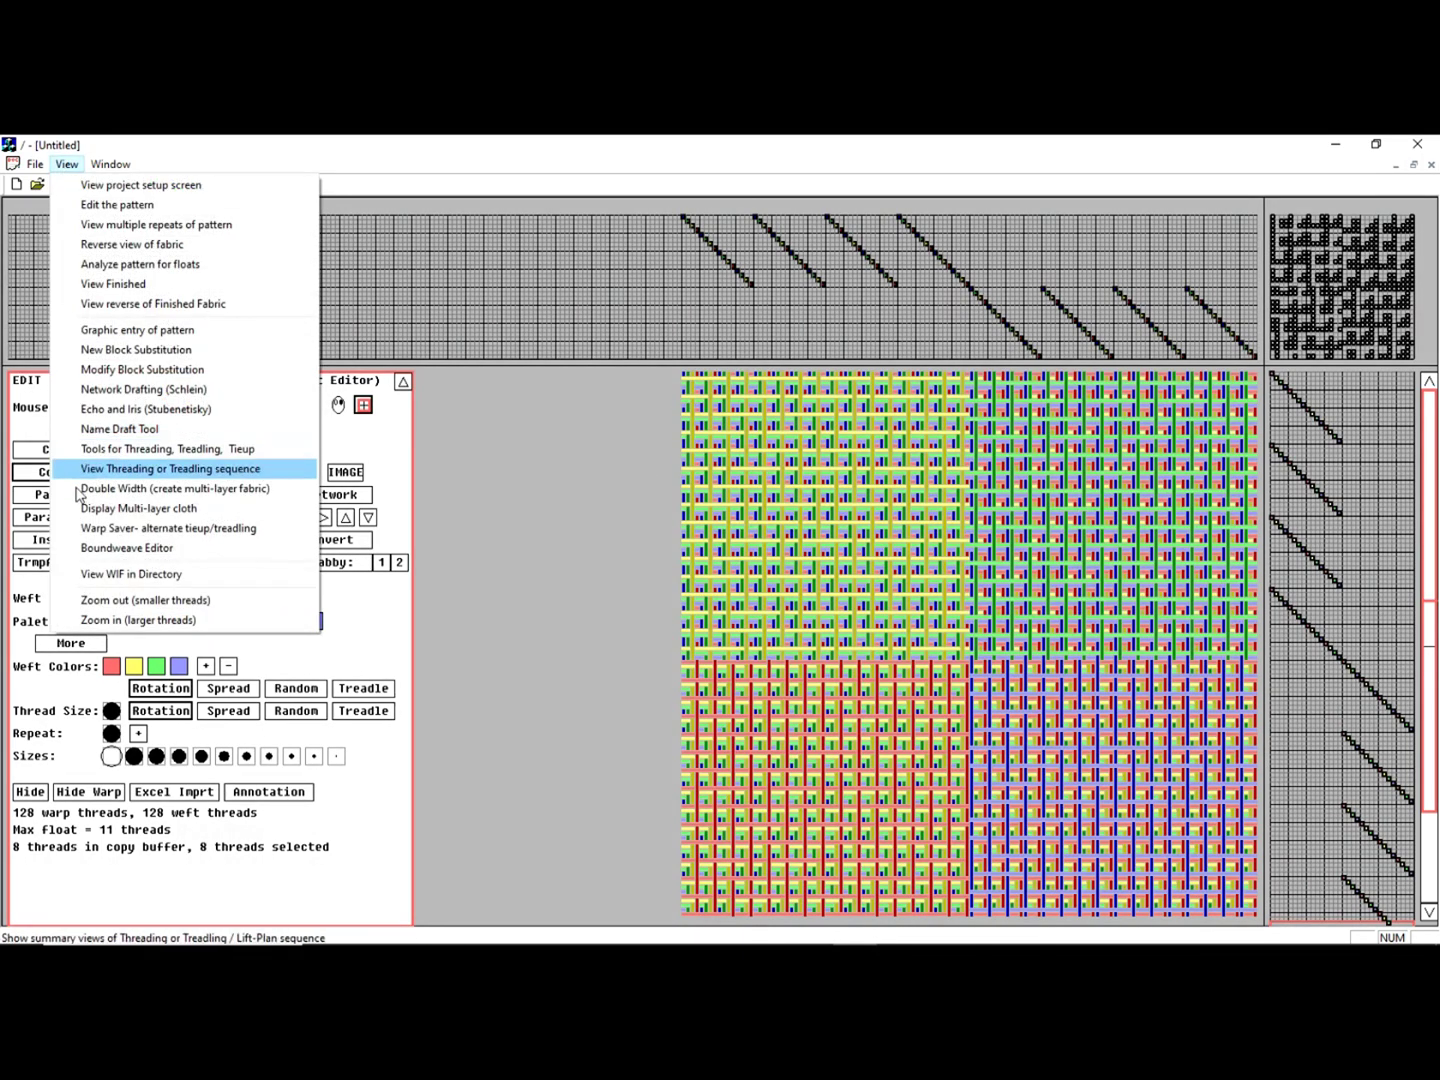
{"action": "left_click", "coordinate": [128, 510]}
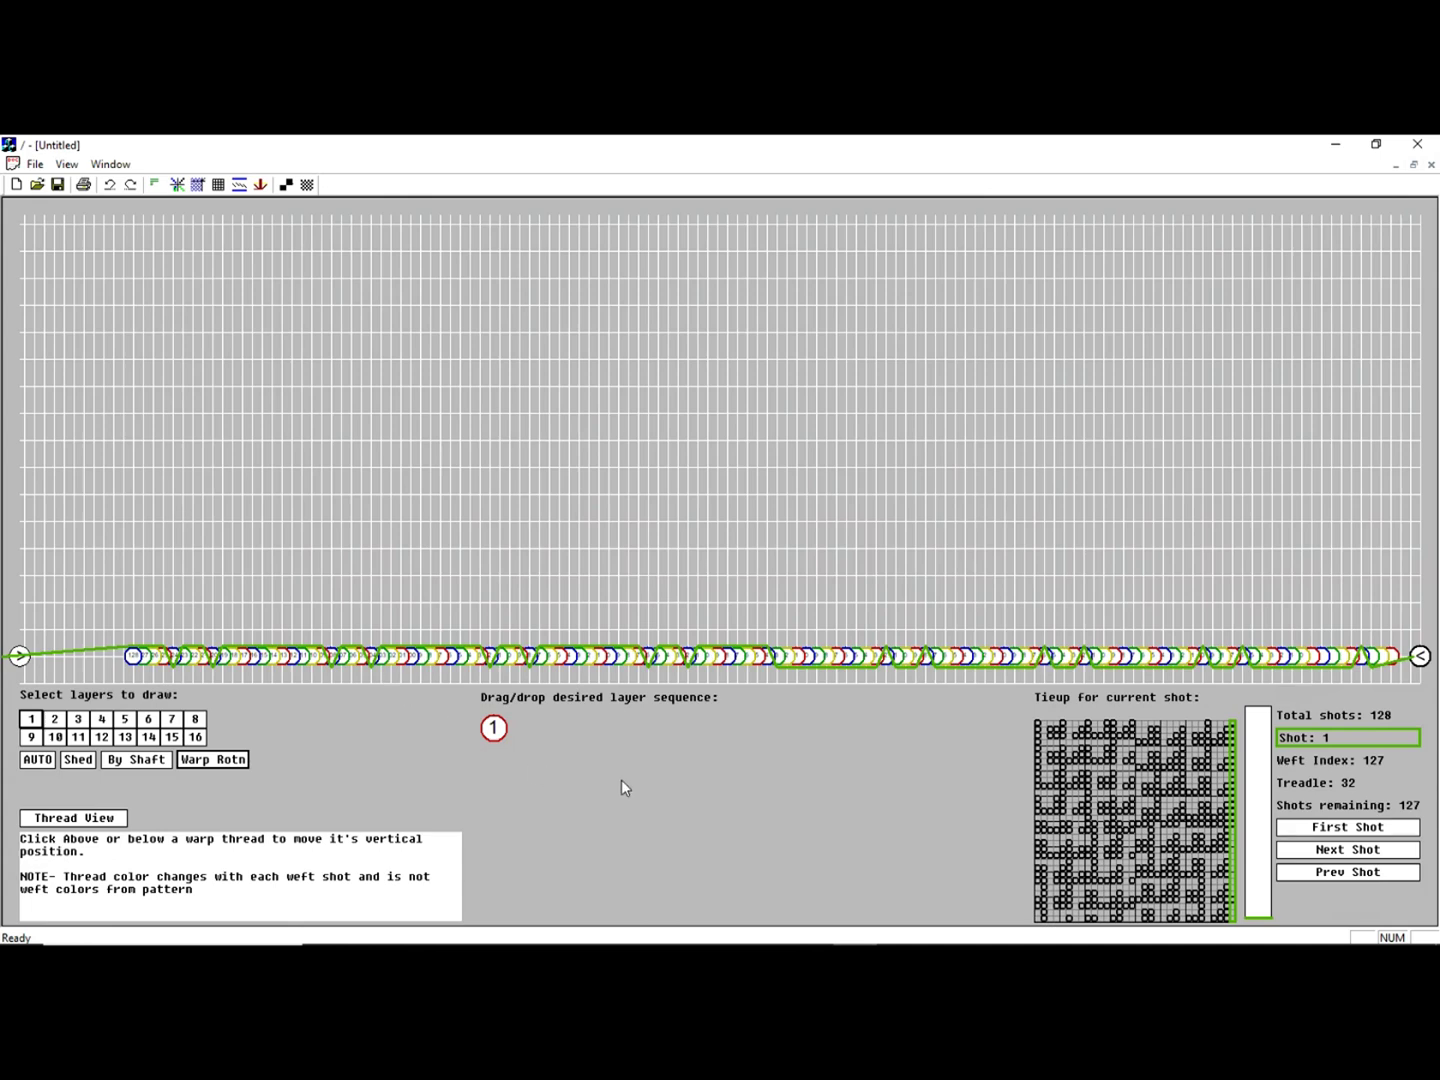
{"action": "left_click", "coordinate": [103, 720]}
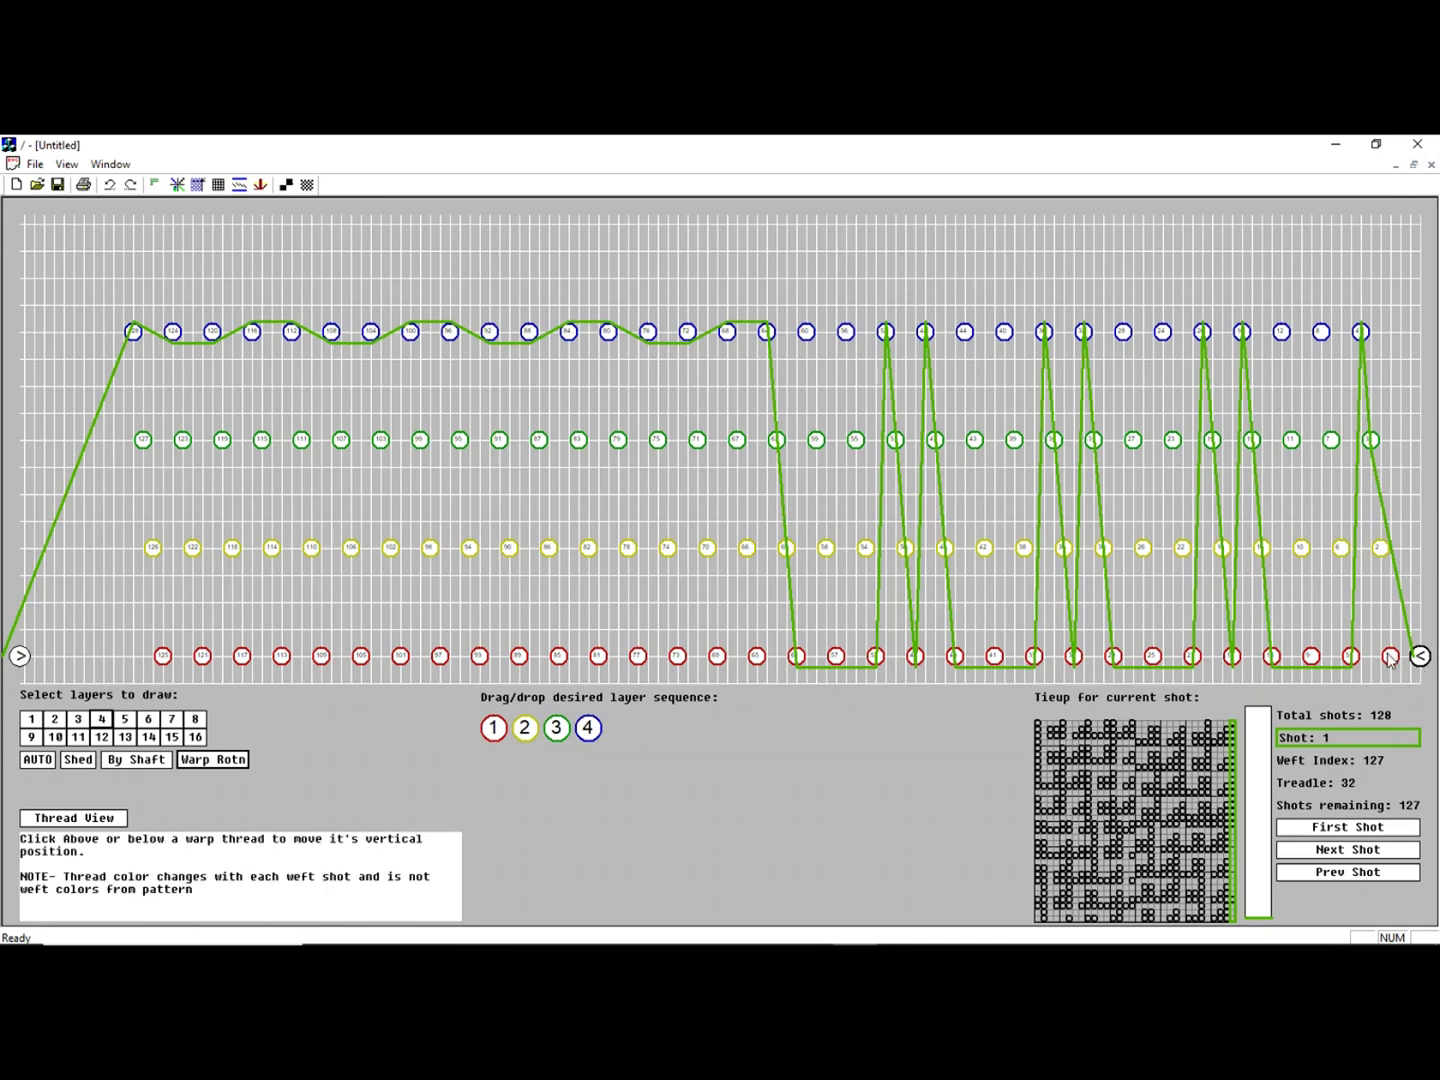
Select the half of the warp starting at thread 1 and reorder its layer sequence to 4, 1, 2, 3
{"action": "left_click", "coordinate": [780, 662]}
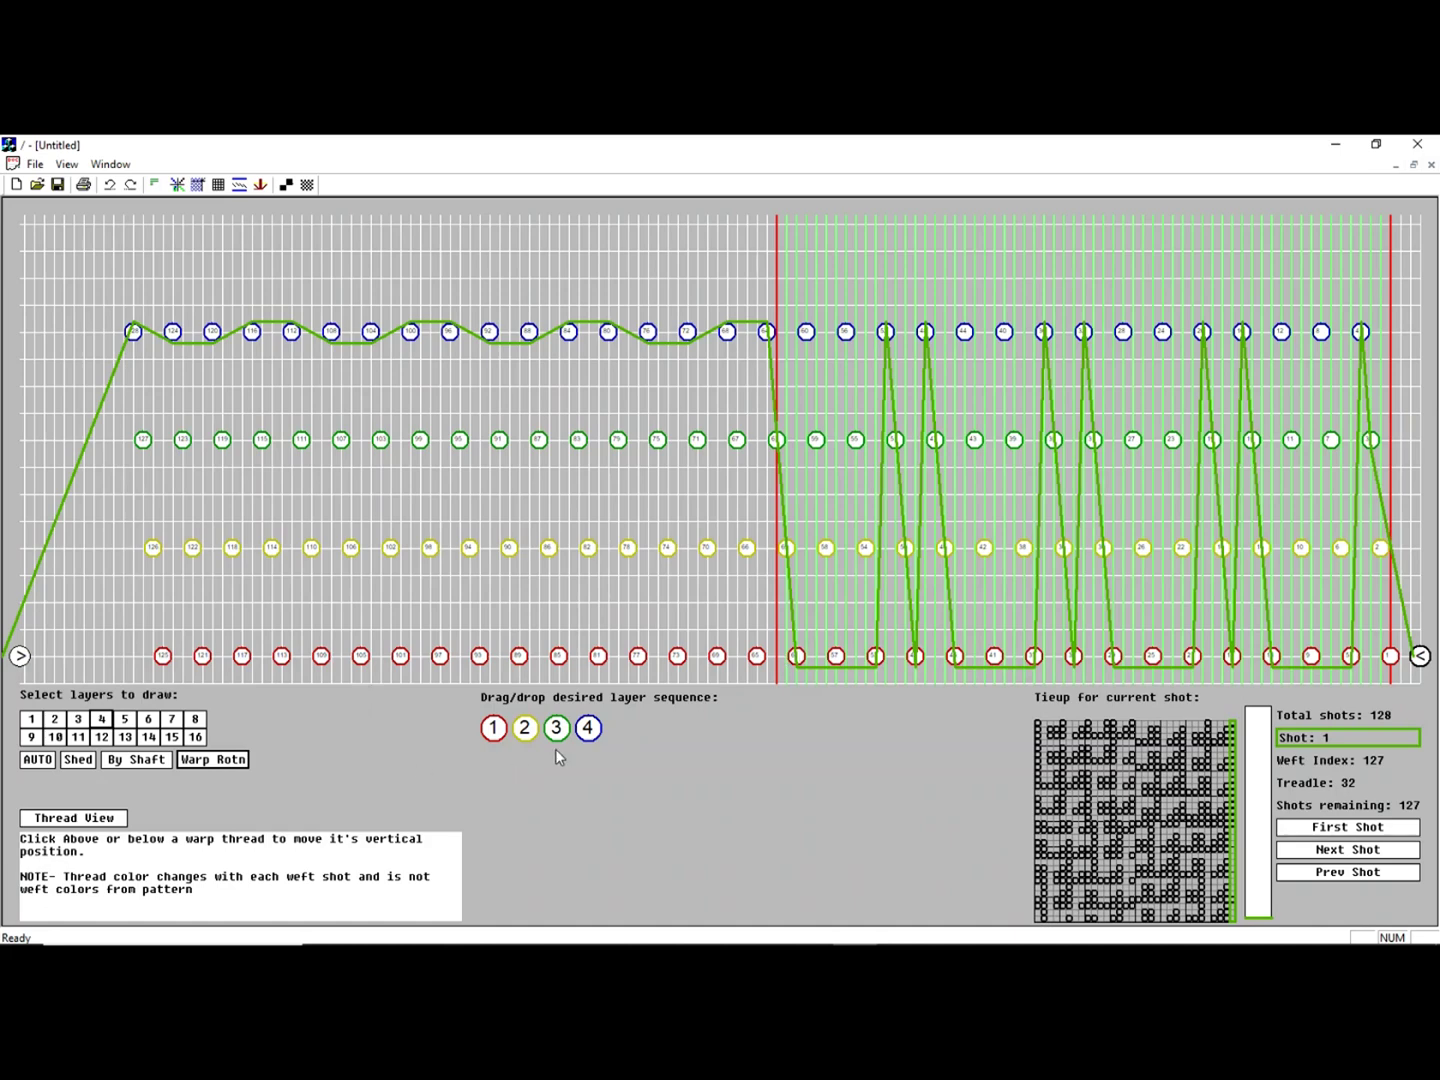
{"action": "left_click_drag", "start_coordinate": [589, 732], "coordinate": [484, 737]}
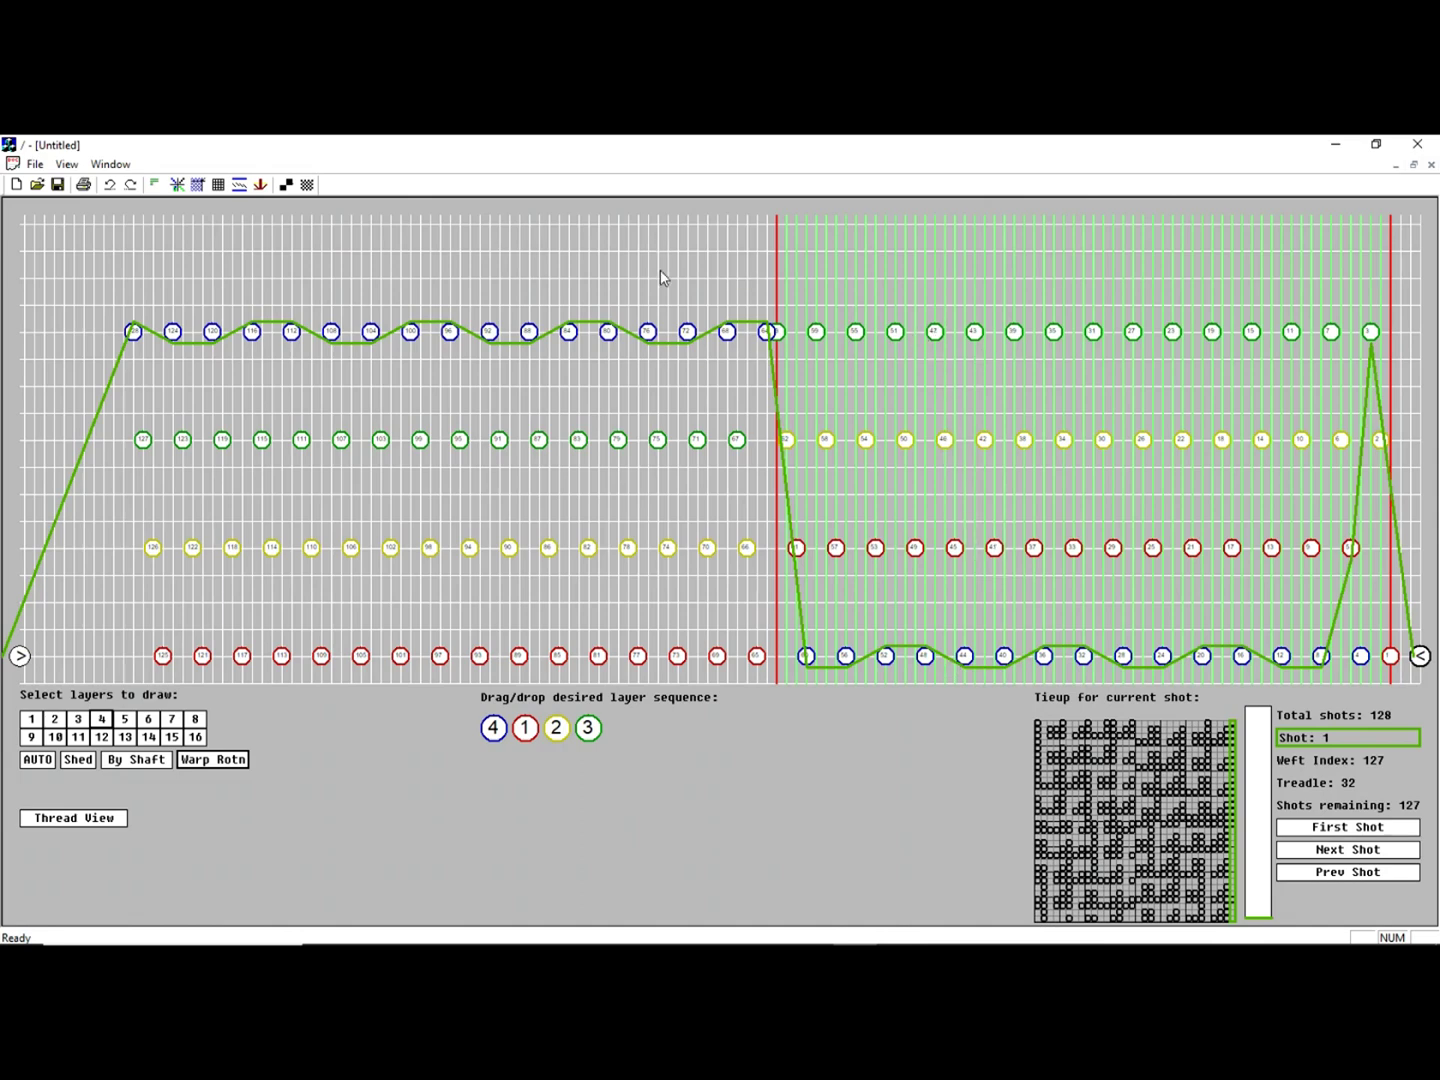
{"action": "mouse_move", "coordinate": [1437, 656]}
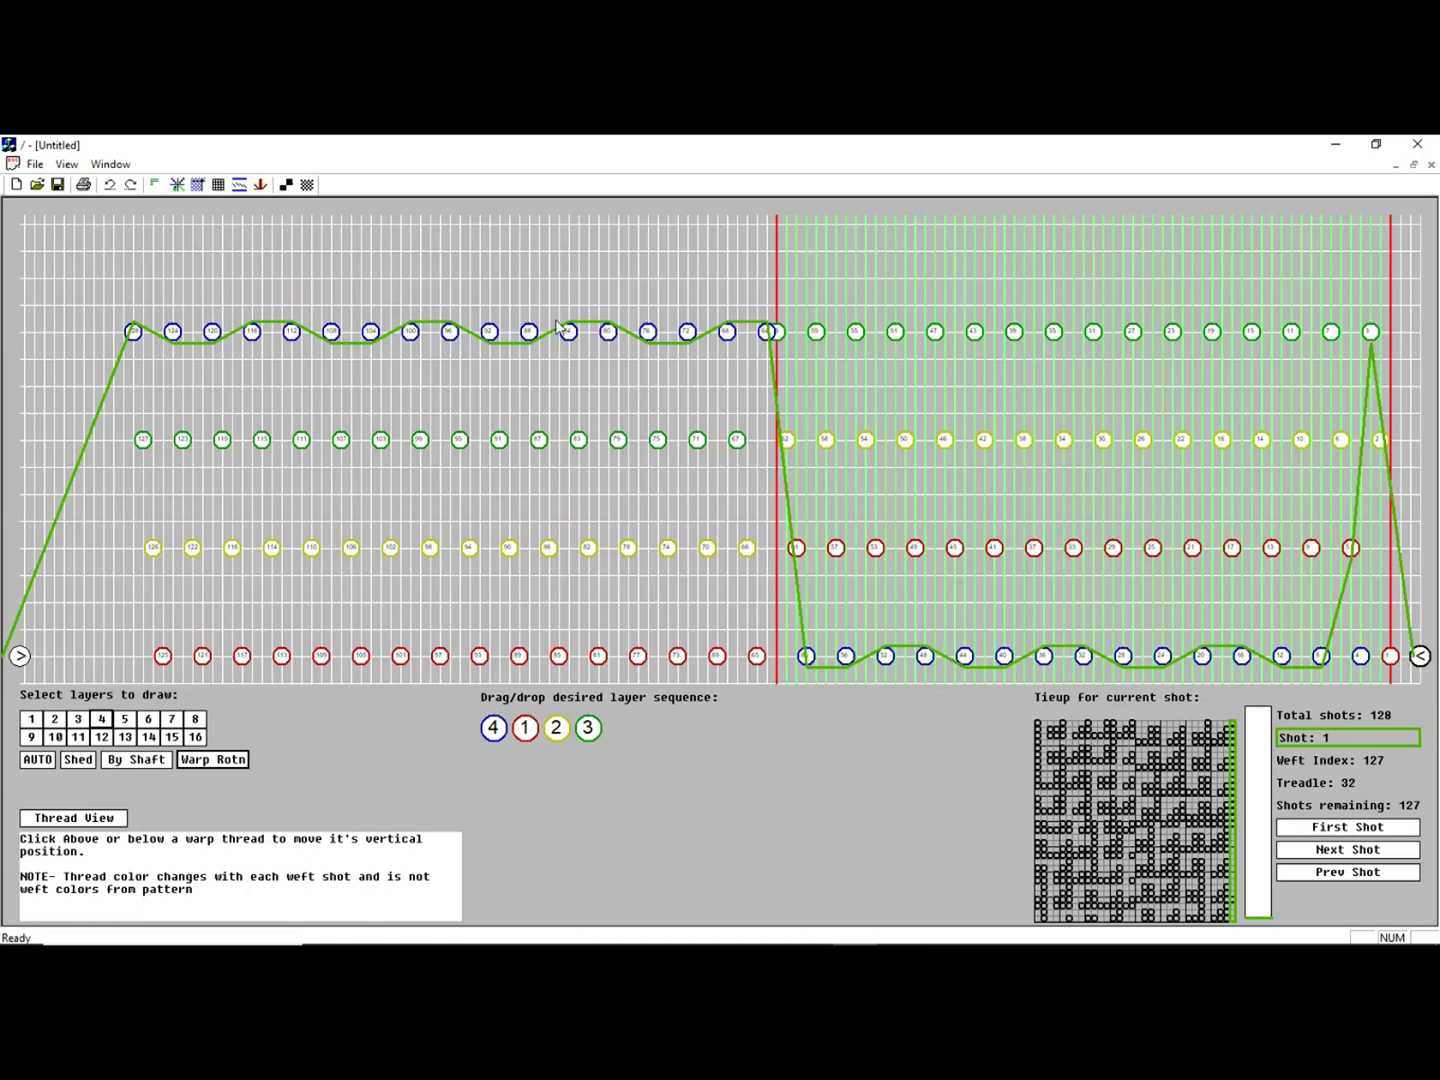
Advance the multi-layer drawing one weft shot at a time past shot 10 to examine how the wefts interlace with each layer
{"action": "left_click", "coordinate": [1373, 852]}
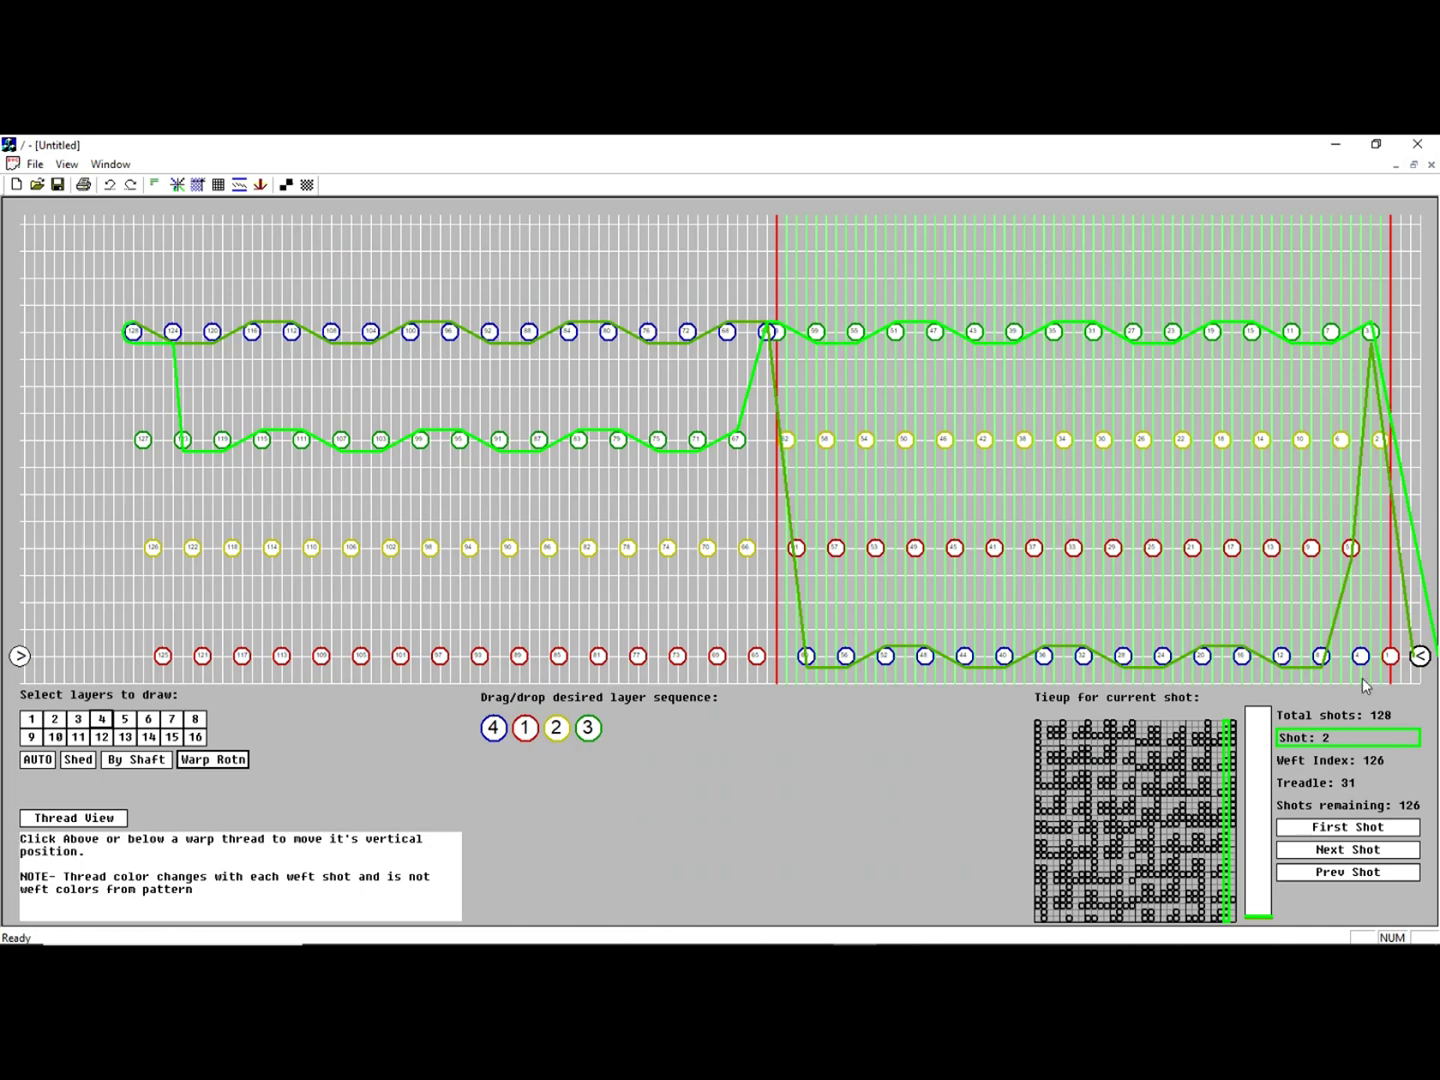
{"action": "left_click", "coordinate": [1298, 852]}
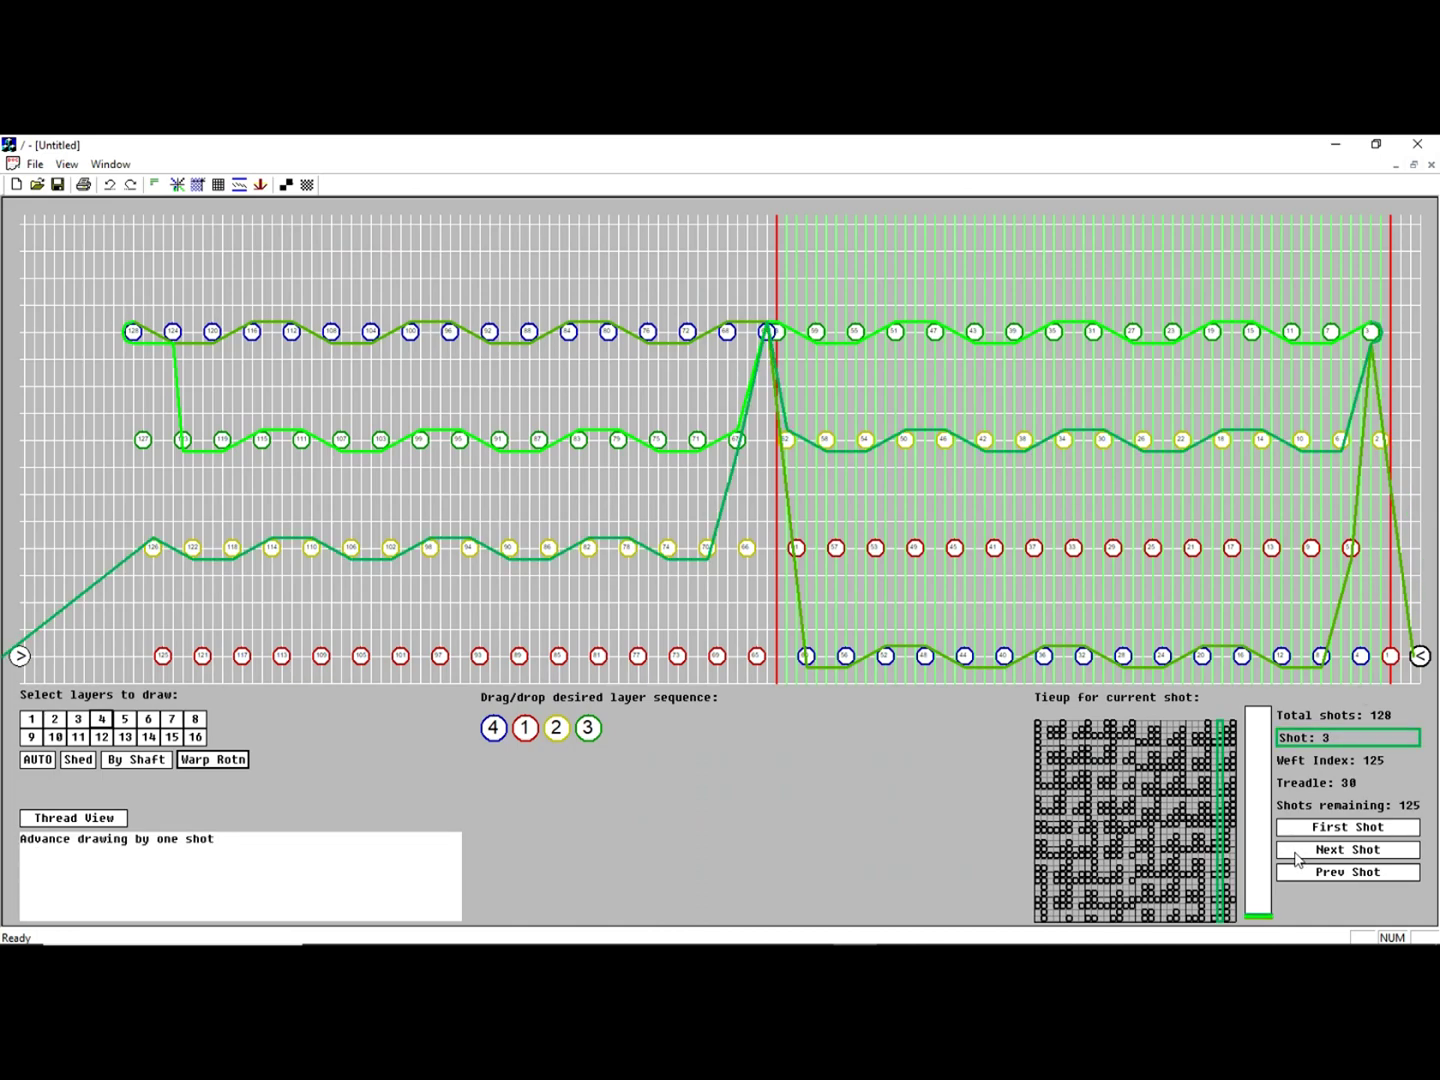
{"action": "left_click", "coordinate": [1298, 852]}
{"action": "left_click", "coordinate": [1299, 852]}
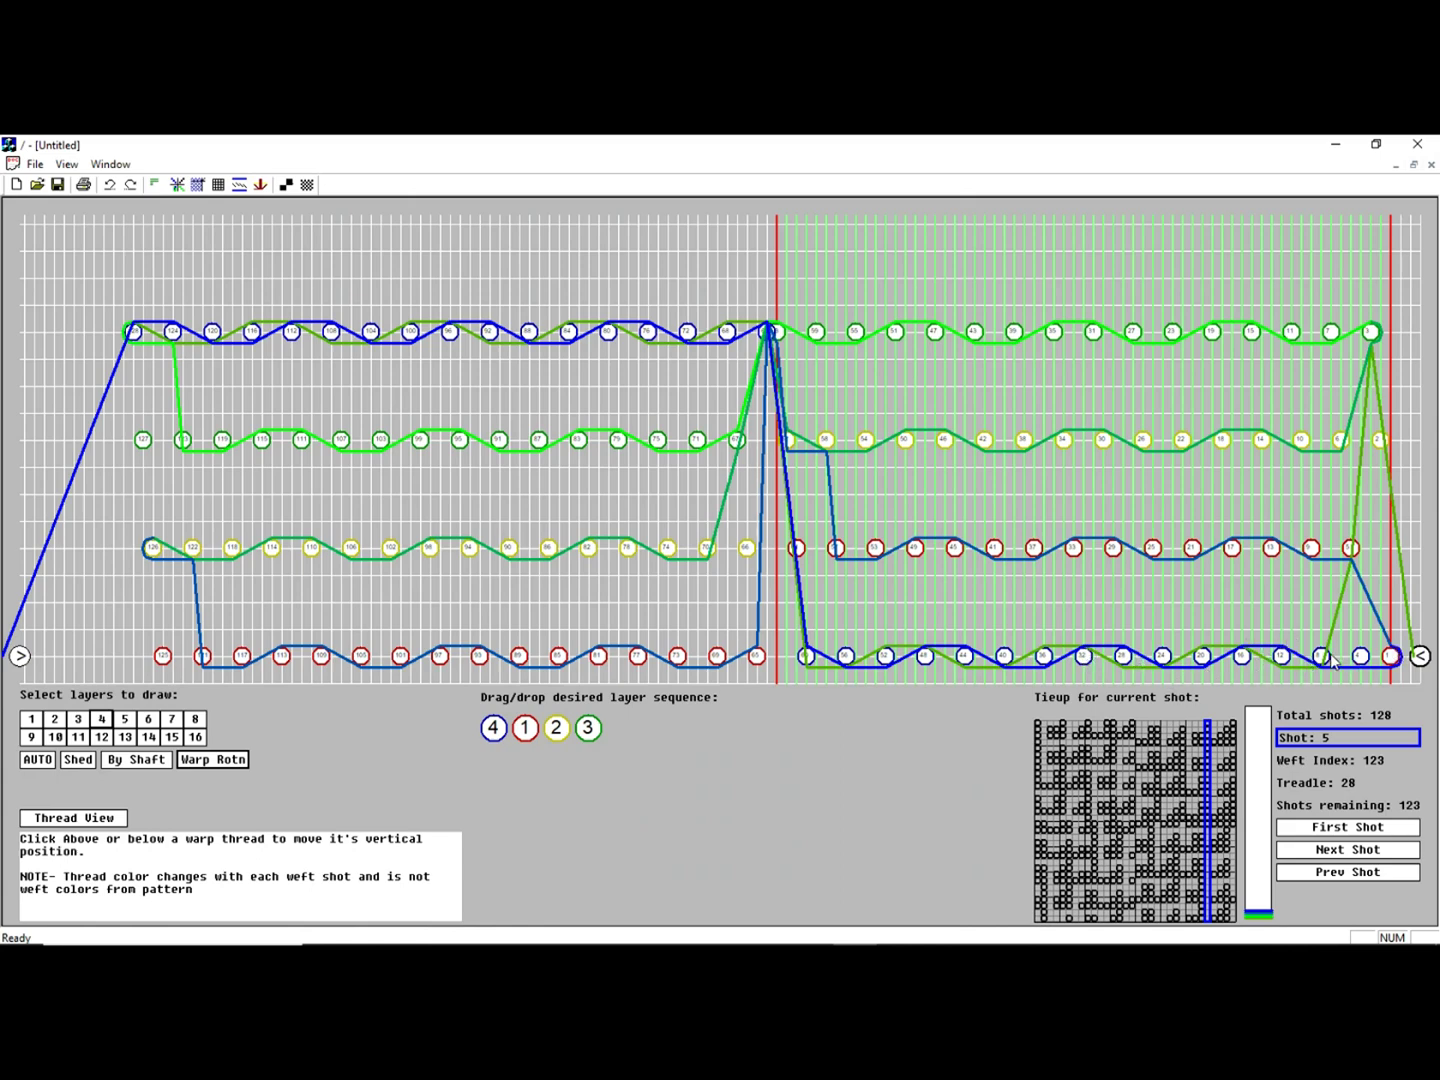
{"action": "left_click", "coordinate": [1346, 850]}
{"action": "left_click", "coordinate": [1346, 851]}
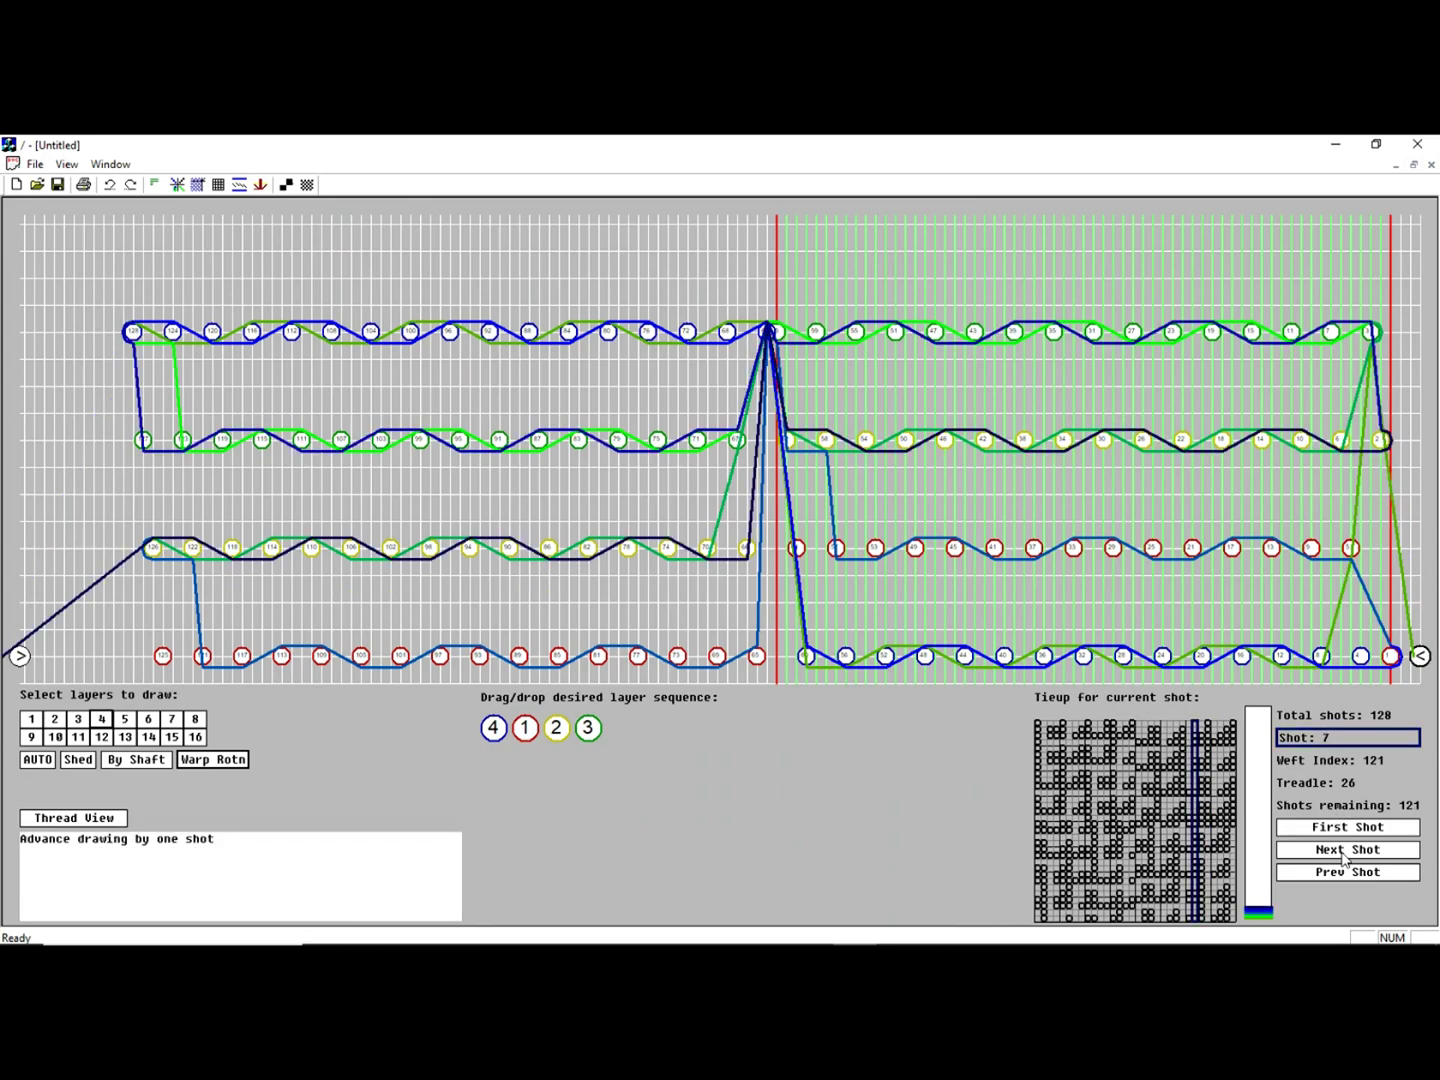
{"action": "left_click", "coordinate": [1345, 851]}
{"action": "left_click", "coordinate": [1346, 850]}
{"action": "left_click", "coordinate": [1346, 850]}
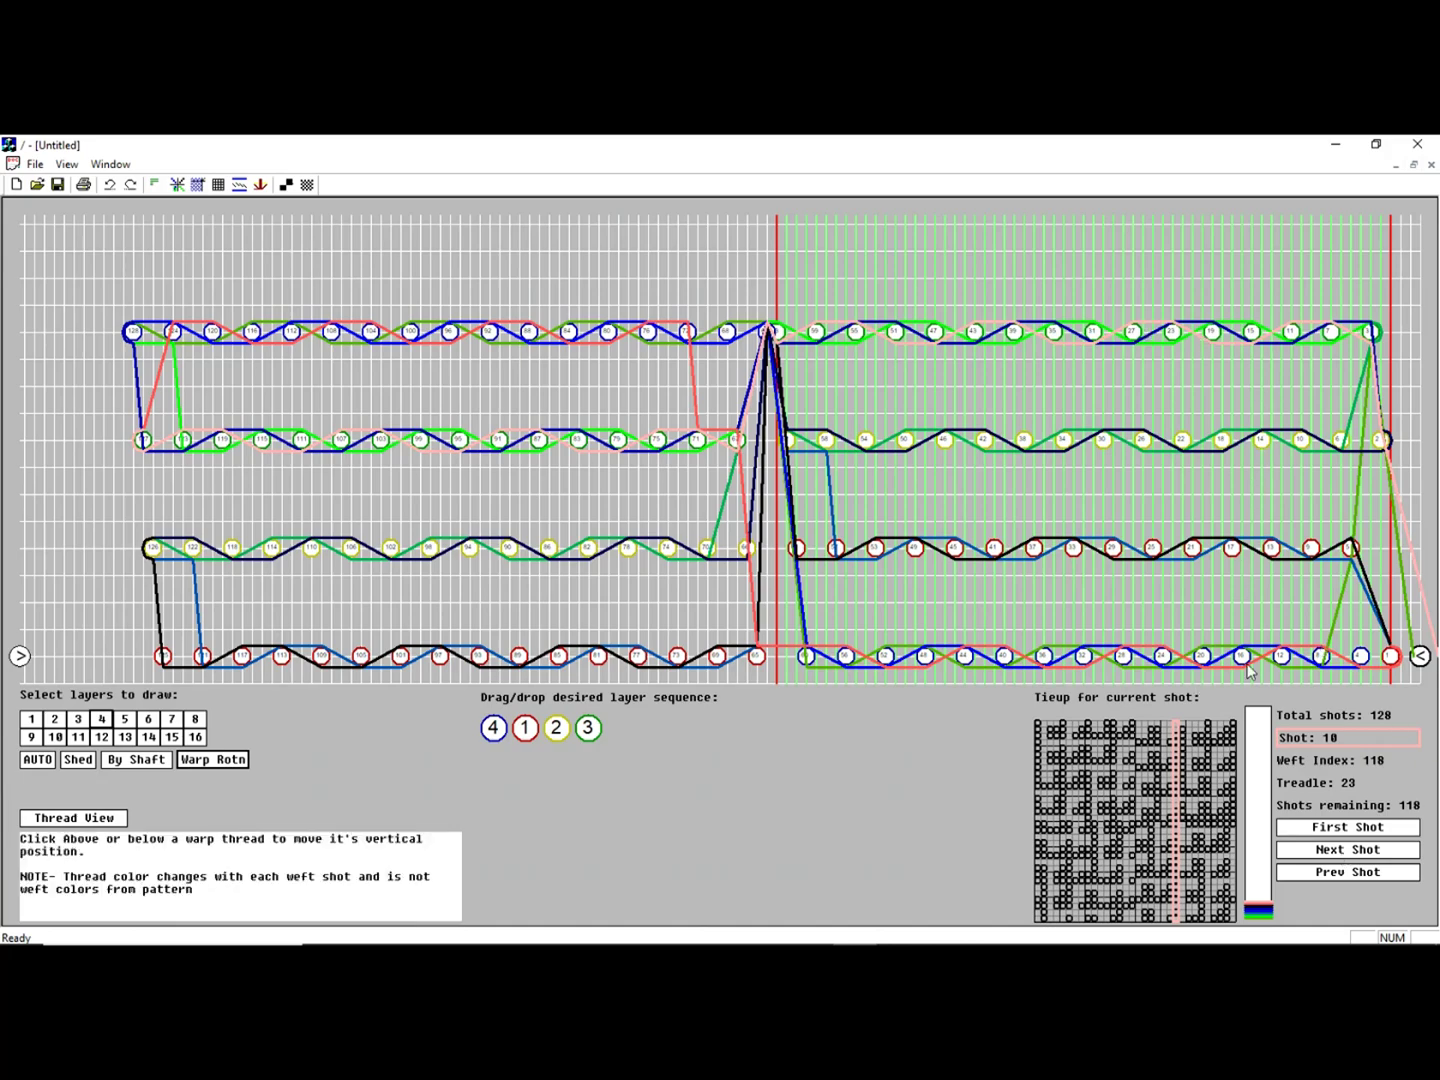
{"action": "left_click", "coordinate": [1328, 849]}
{"action": "left_click", "coordinate": [1327, 848]}
{"action": "left_click", "coordinate": [1327, 849]}
{"action": "left_click", "coordinate": [1327, 848]}
{"action": "left_click", "coordinate": [1328, 849]}
{"action": "left_click", "coordinate": [1327, 849]}
{"action": "left_click", "coordinate": [1328, 849]}
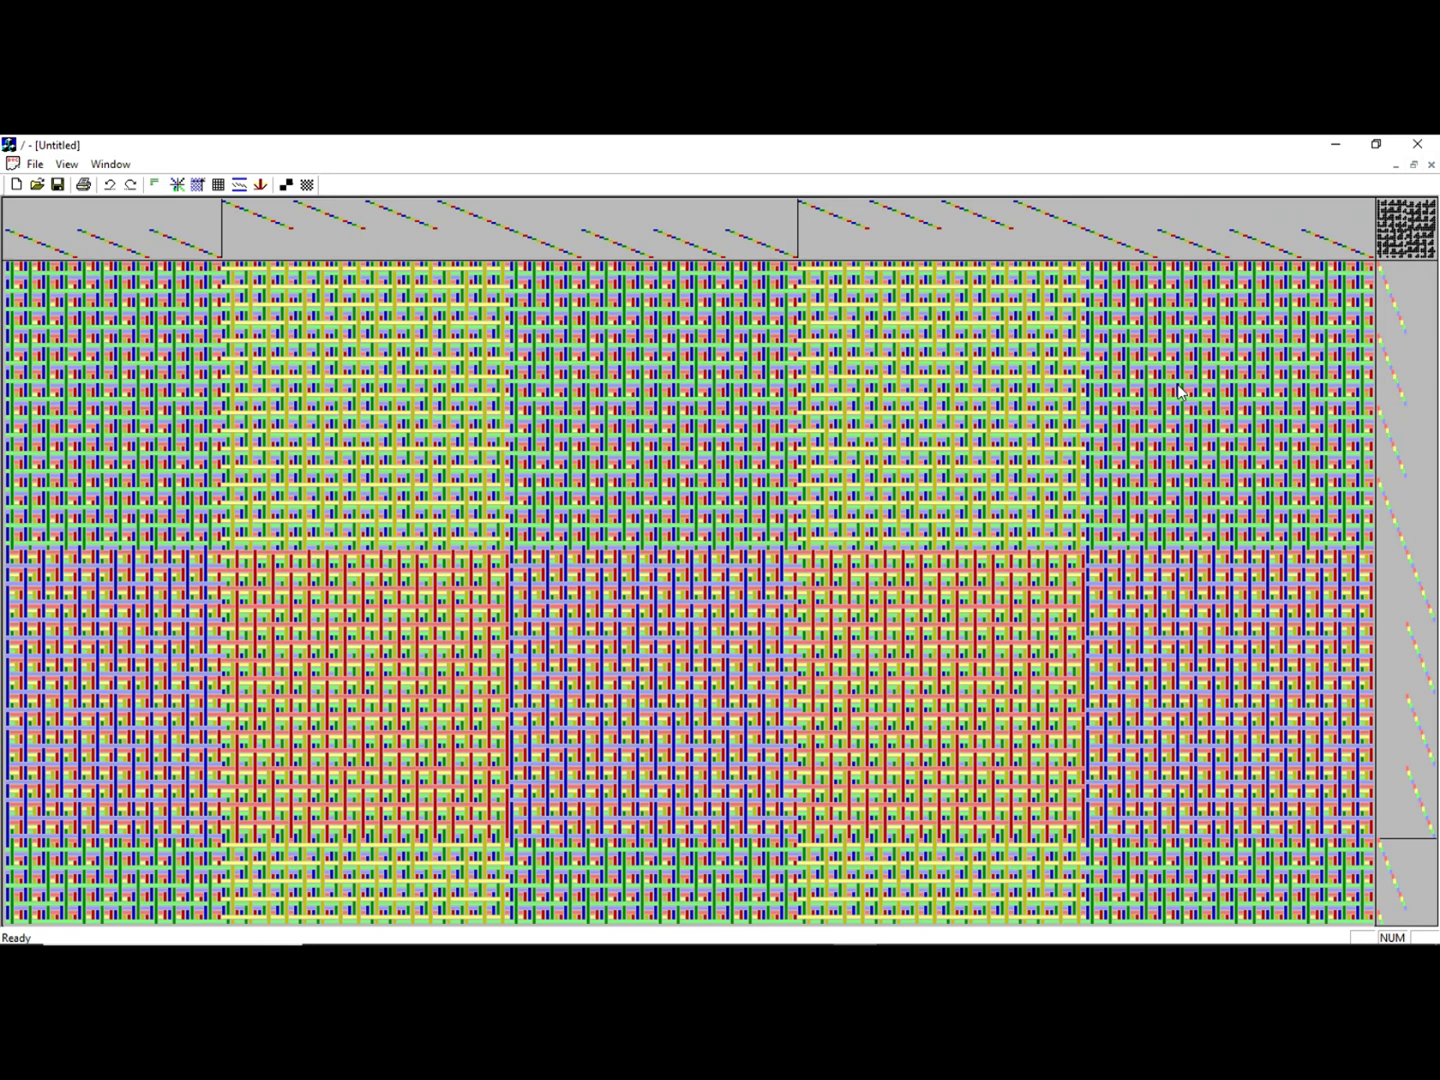
Open the file commands for the draft
{"action": "left_click", "coordinate": [36, 167]}
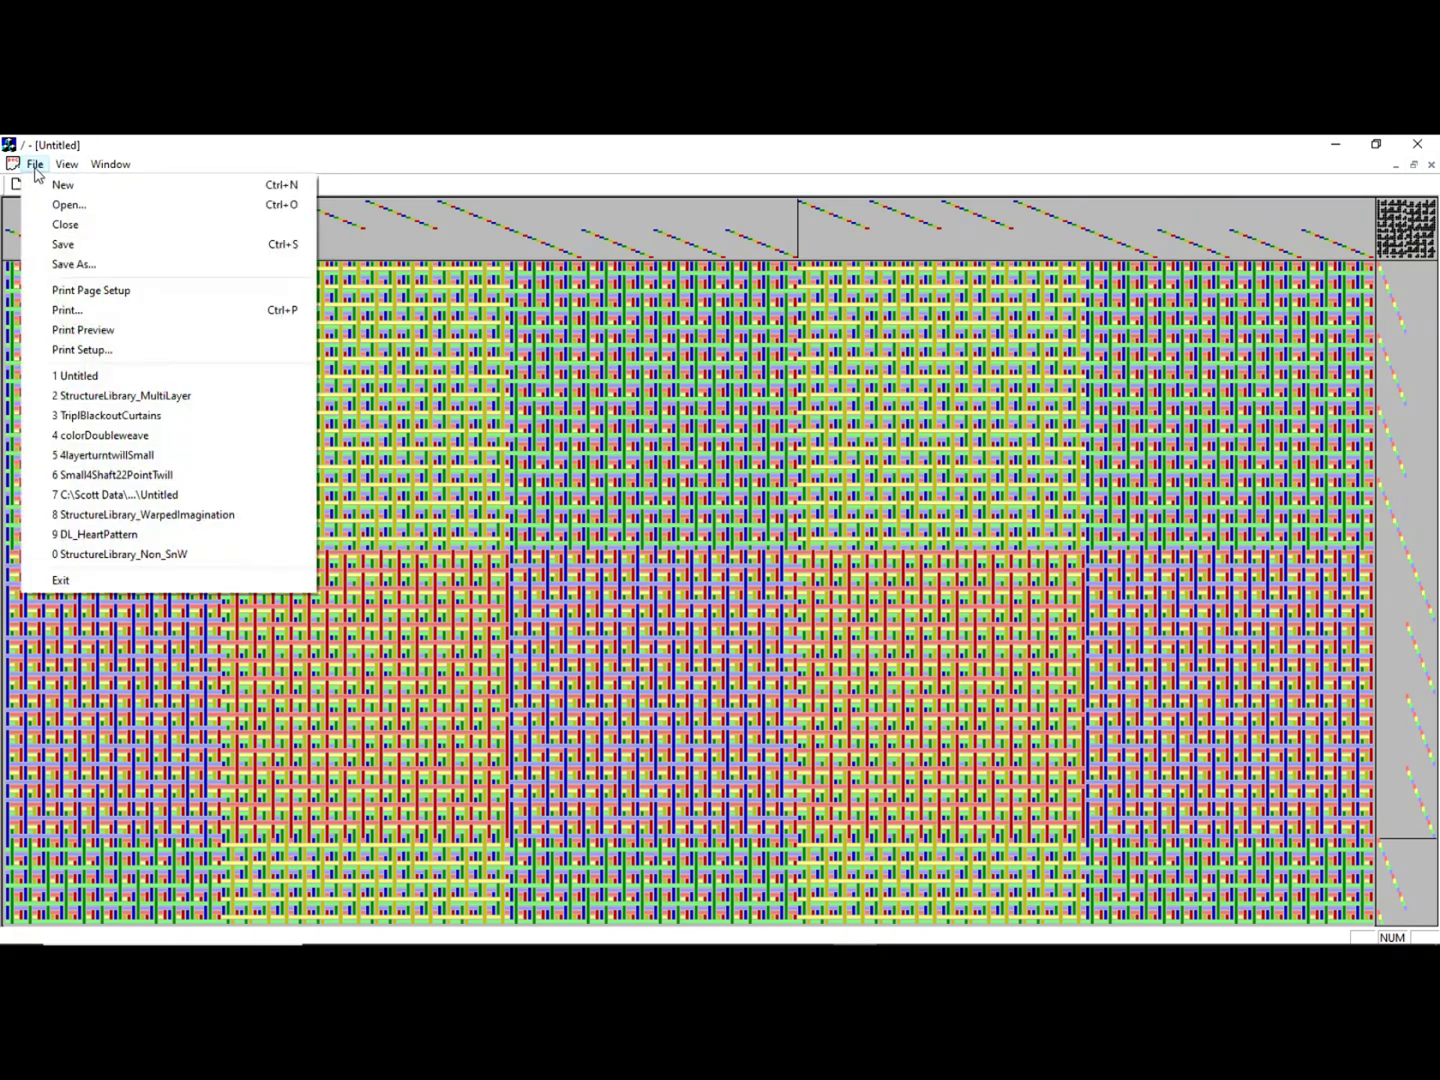